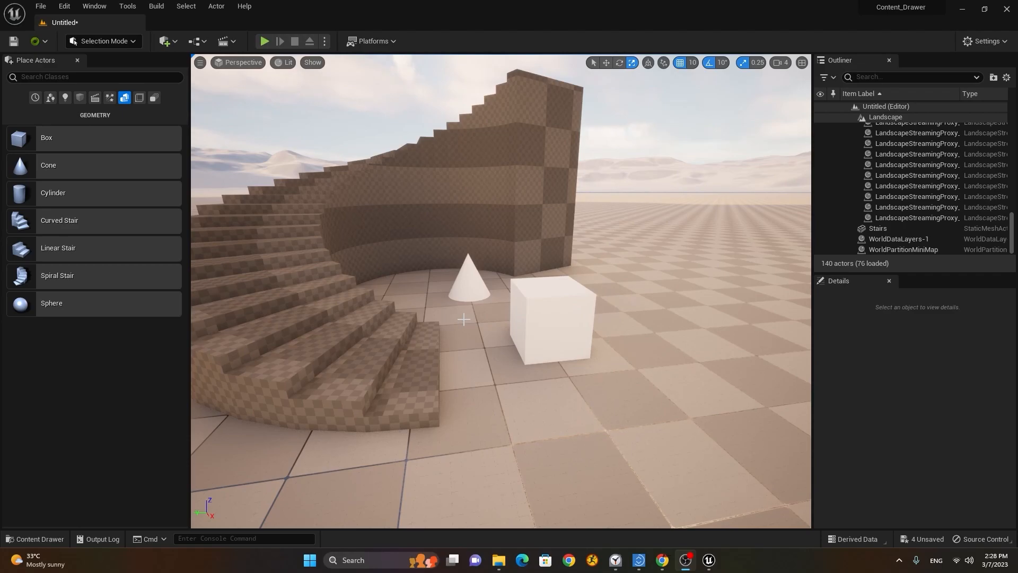
# Step: Orbit around the cone, then open the Content Drawer at the Meshes folder
pyautogui.keyDown('alt'); pyautogui.moveTo(481, 311); pyautogui.dragTo(515, 338); pyautogui.keyUp('alt')
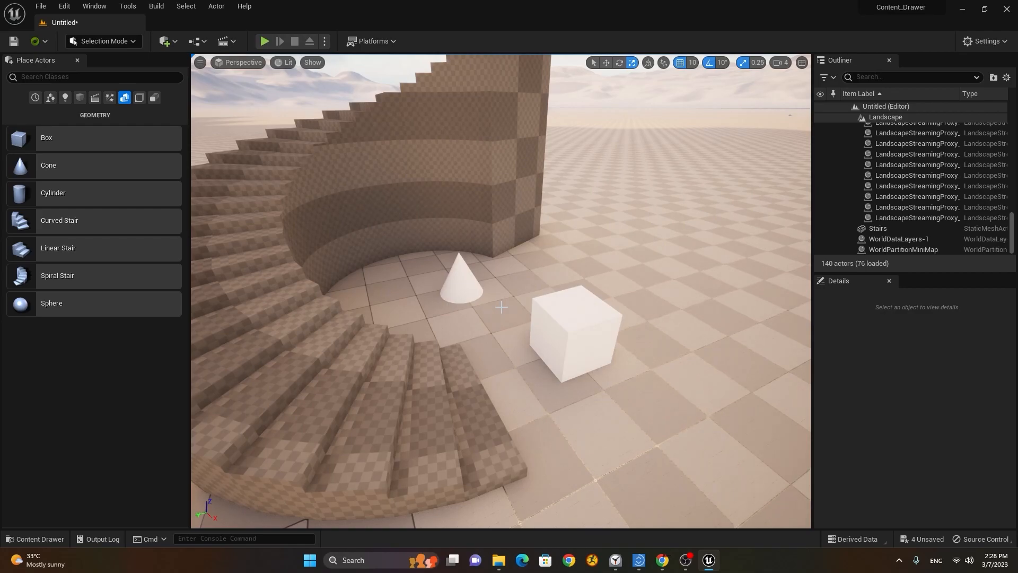
pyautogui.keyDown('alt'); pyautogui.moveTo(501, 307); pyautogui.dragTo(480, 307, button='right'); pyautogui.keyUp('alt')
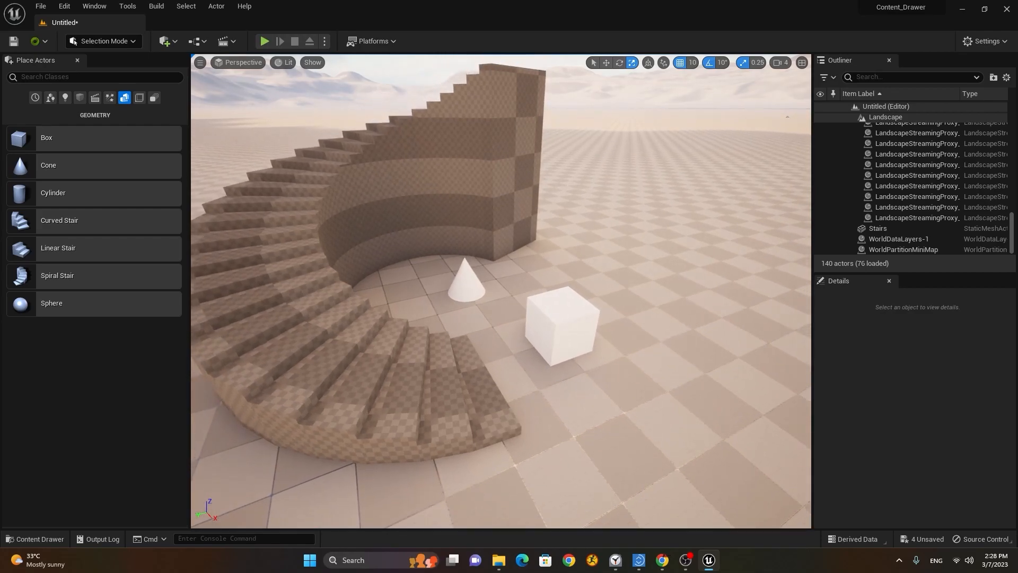
pyautogui.keyDown('alt'); pyautogui.moveTo(481, 315); pyautogui.dragTo(459, 314); pyautogui.keyUp('alt')
pyautogui.keyDown('alt'); pyautogui.moveTo(459, 313); pyautogui.dragTo(466, 314, button='right'); pyautogui.keyUp('alt')
pyautogui.keyDown('alt'); pyautogui.moveTo(467, 313); pyautogui.dragTo(446, 312); pyautogui.keyUp('alt')
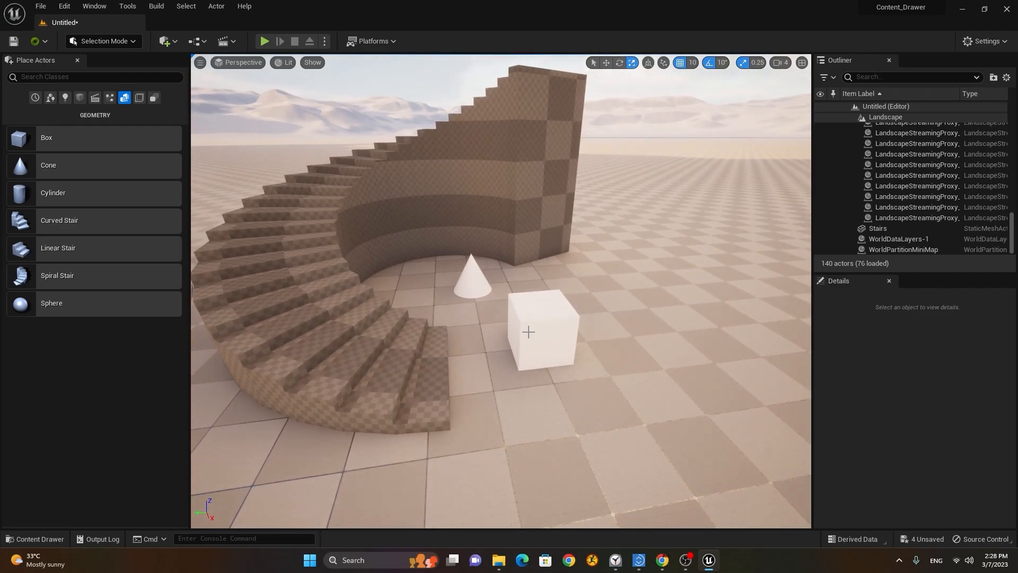
pyautogui.click(40, 540)
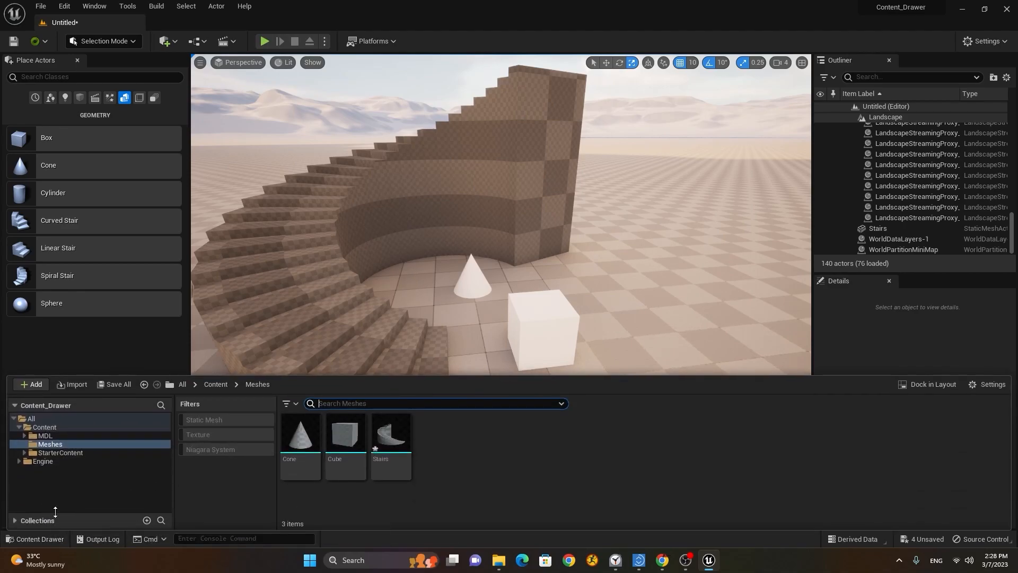
pyautogui.click(59, 446)
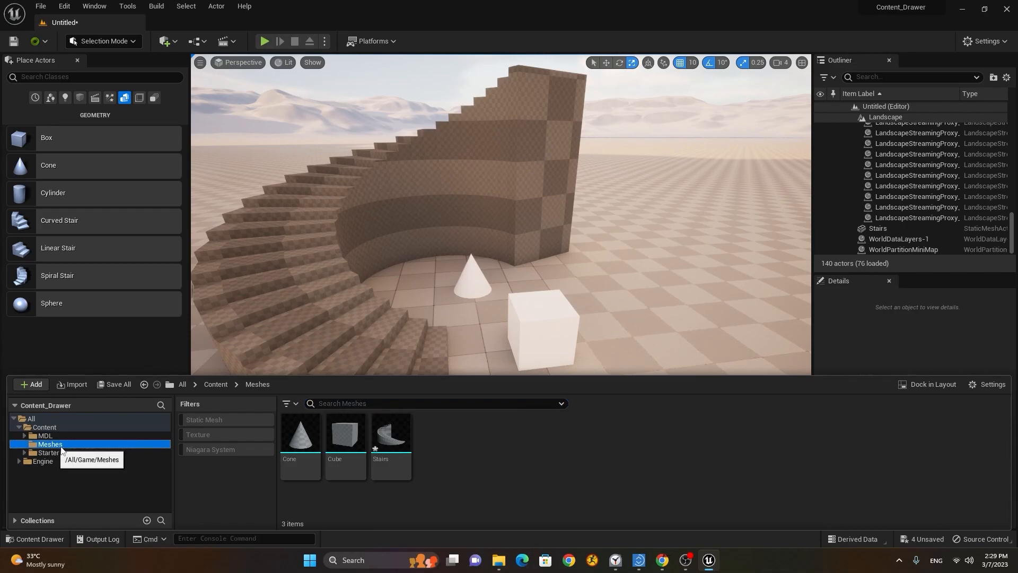
pyautogui.click(45, 428)
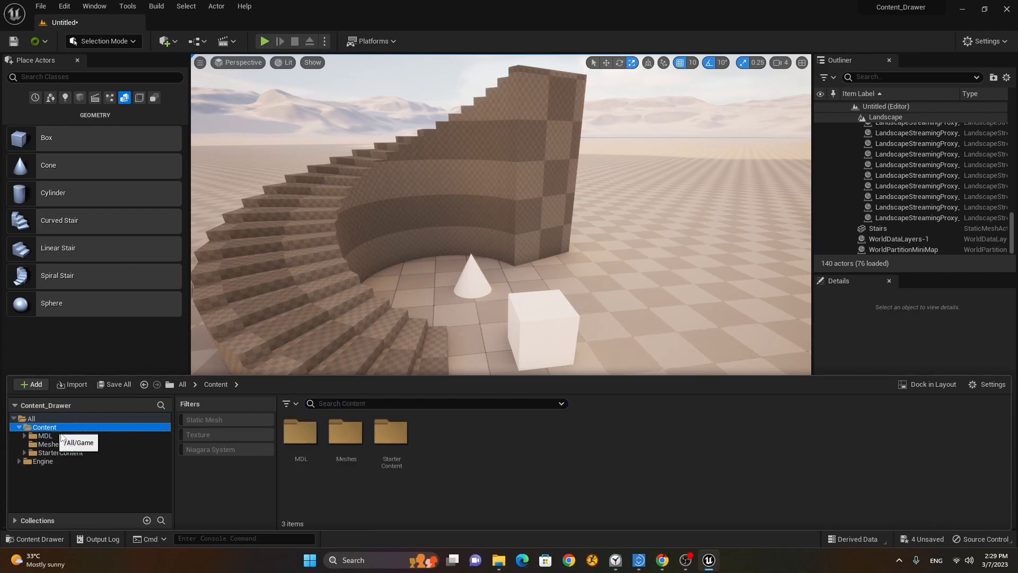
pyautogui.click(52, 445)
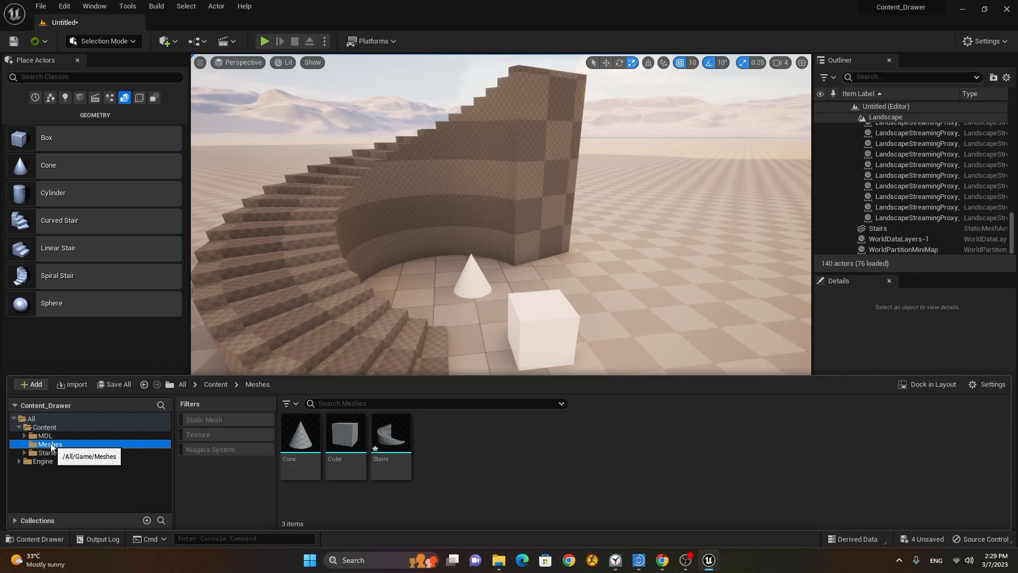
# Step: Create a new folder named Simple_Shapes inside Meshes
pyautogui.rightClick(447, 455)
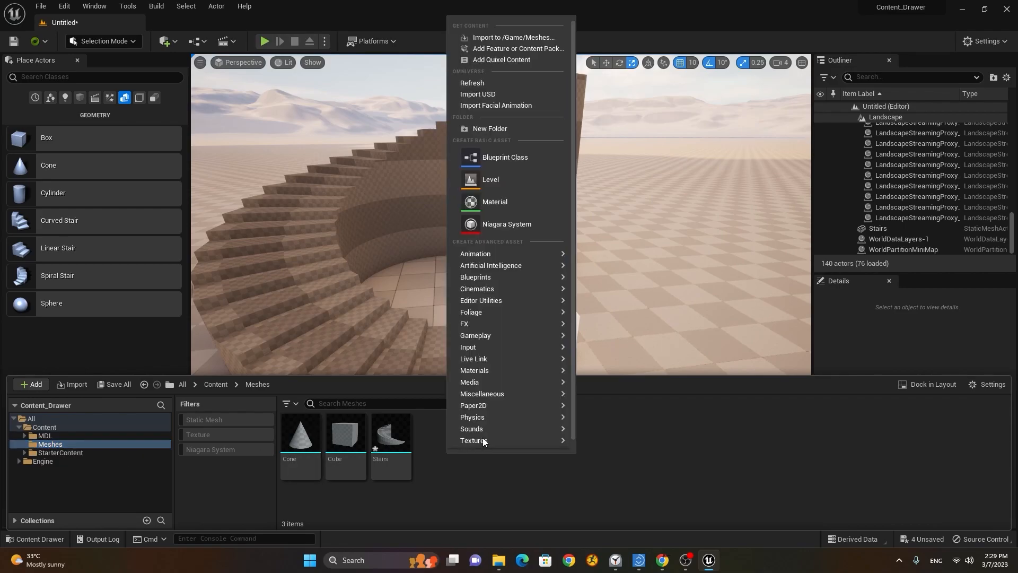
pyautogui.click(525, 128)
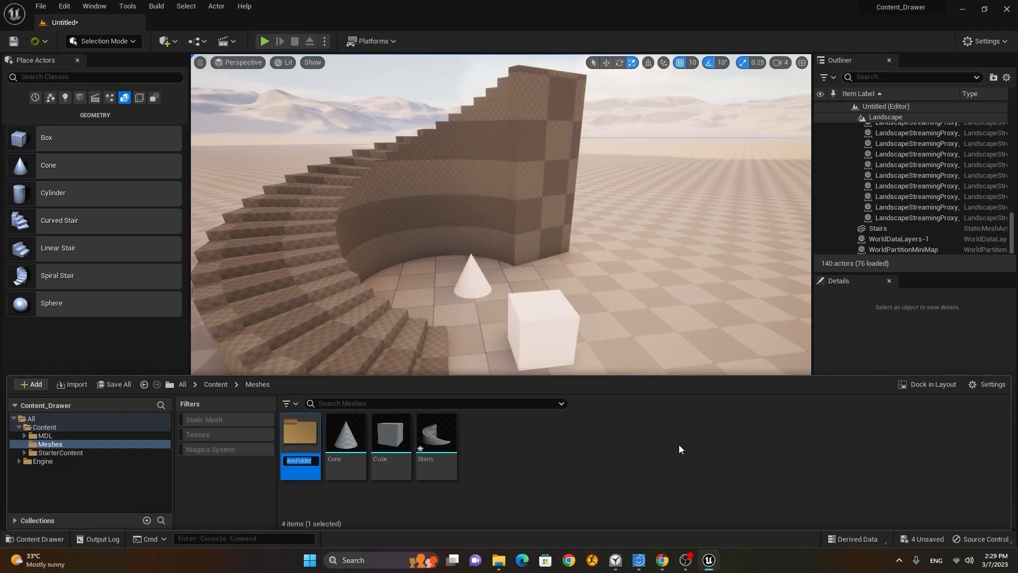
pyautogui.write('Simple_Shapes')
pyautogui.press('Return')
# Step: Move the Cone, Cube and Stairs meshes into Simple_Shapes
pyautogui.click(346, 435)
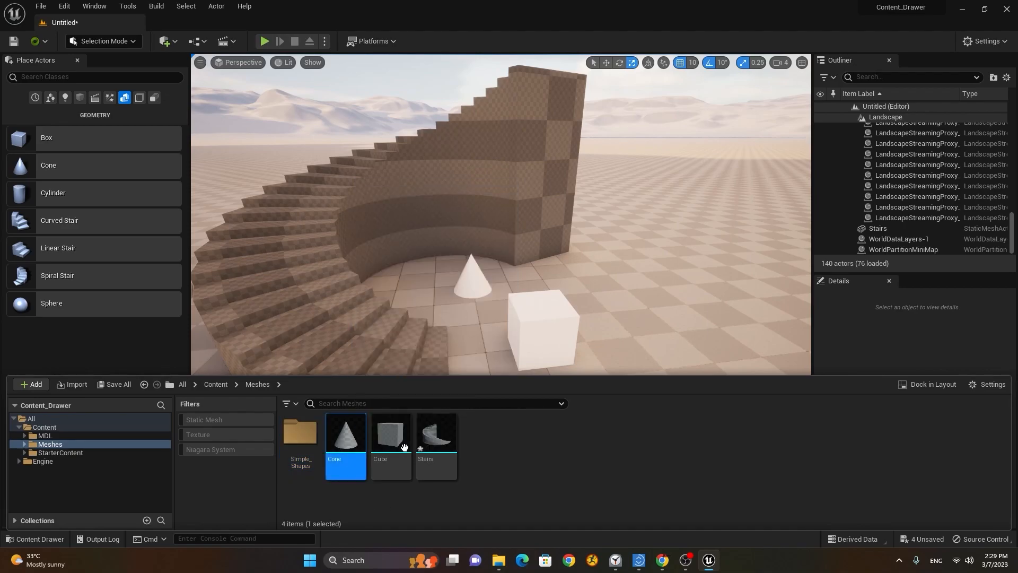
pyautogui.keyDown('shift'); pyautogui.click(436, 435); pyautogui.keyUp('shift')
pyautogui.moveTo(348, 442); pyautogui.dragTo(306, 435)
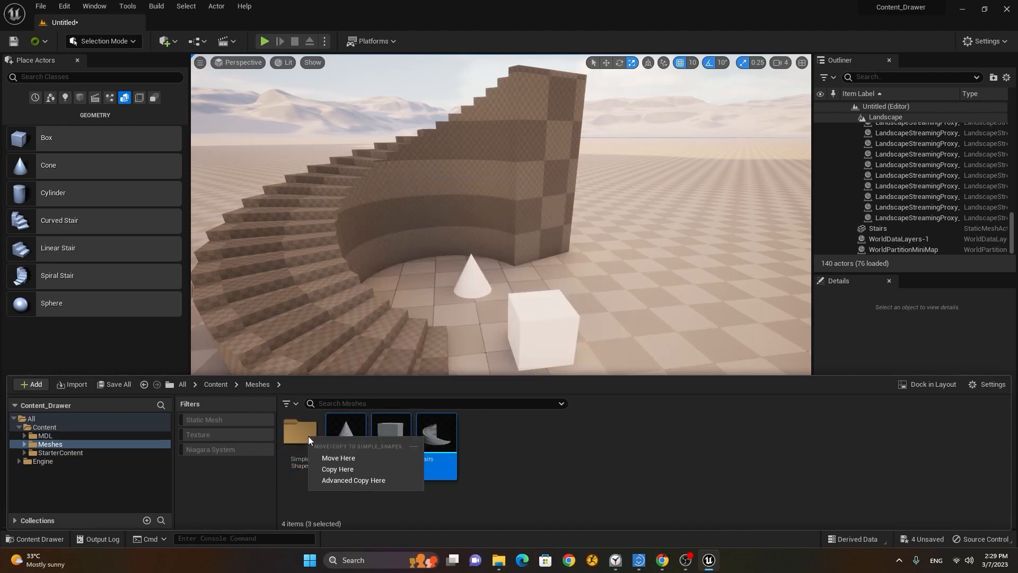
pyautogui.click(363, 459)
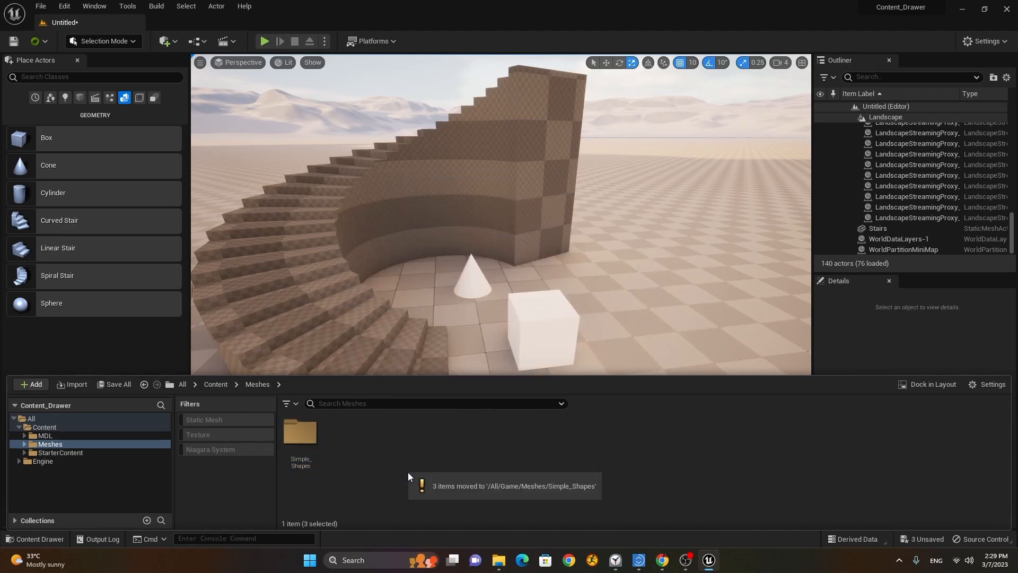
# Step: Add a folder named Car beside Simple_Shapes in Meshes and open it
pyautogui.rightClick(337, 444)
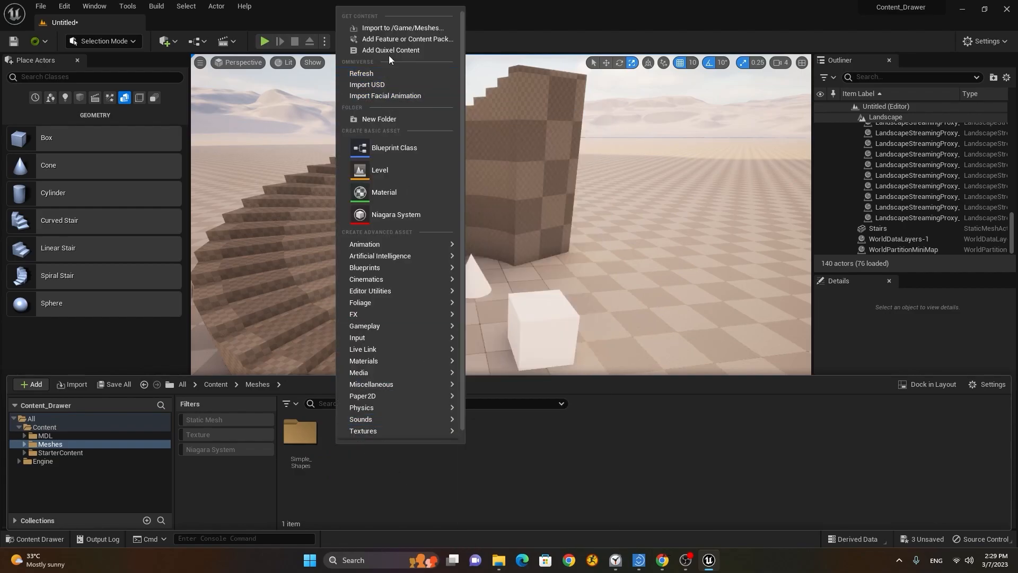
pyautogui.click(395, 118)
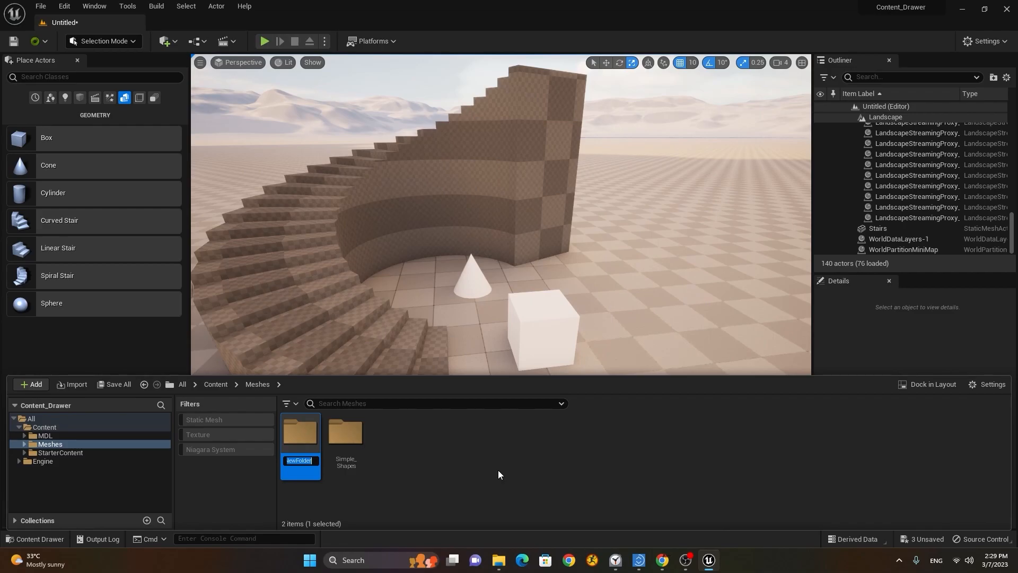
pyautogui.write('Car')
pyautogui.press('Return')
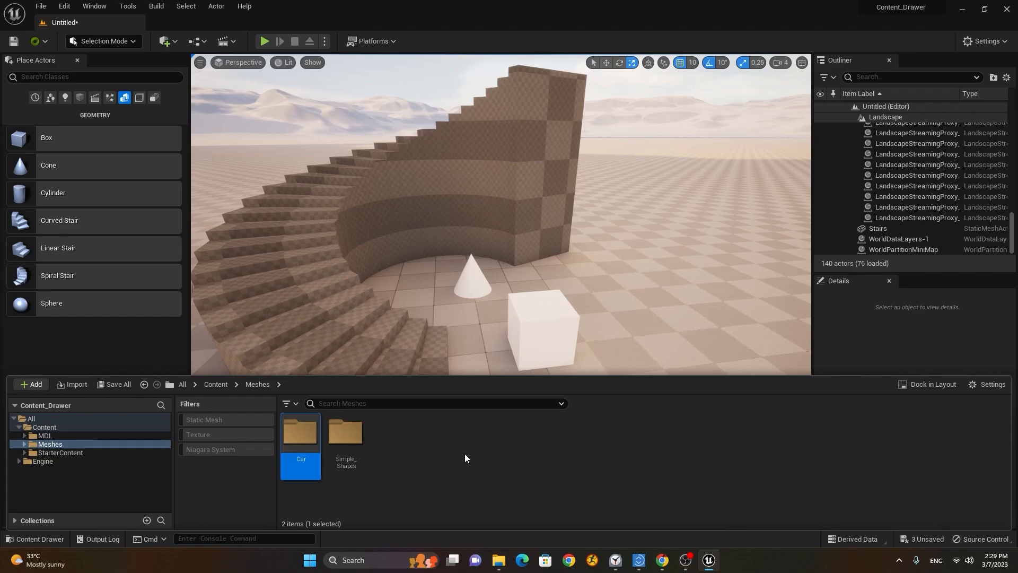
pyautogui.doubleClick(307, 439)
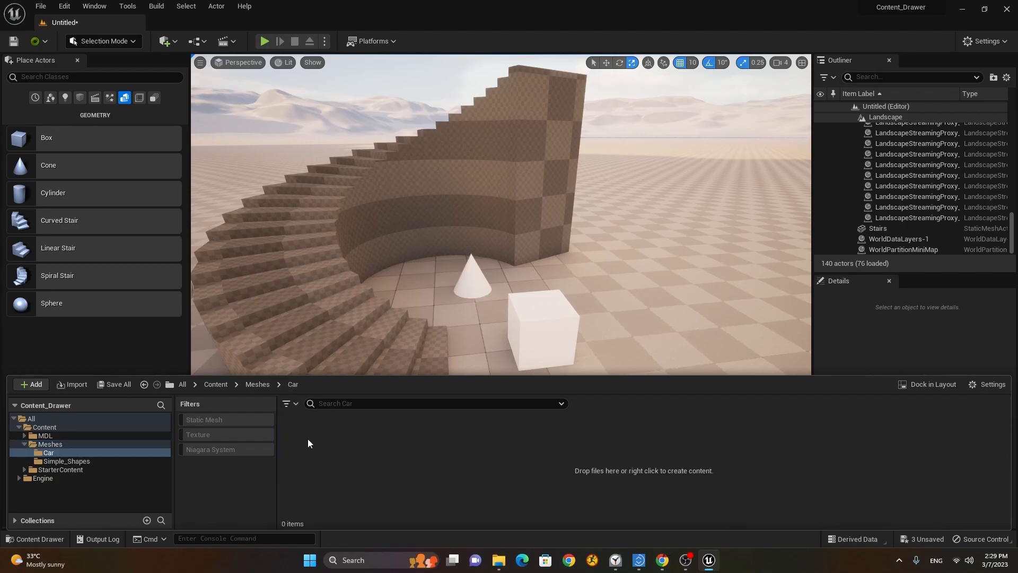
pyautogui.rightClick(343, 447)
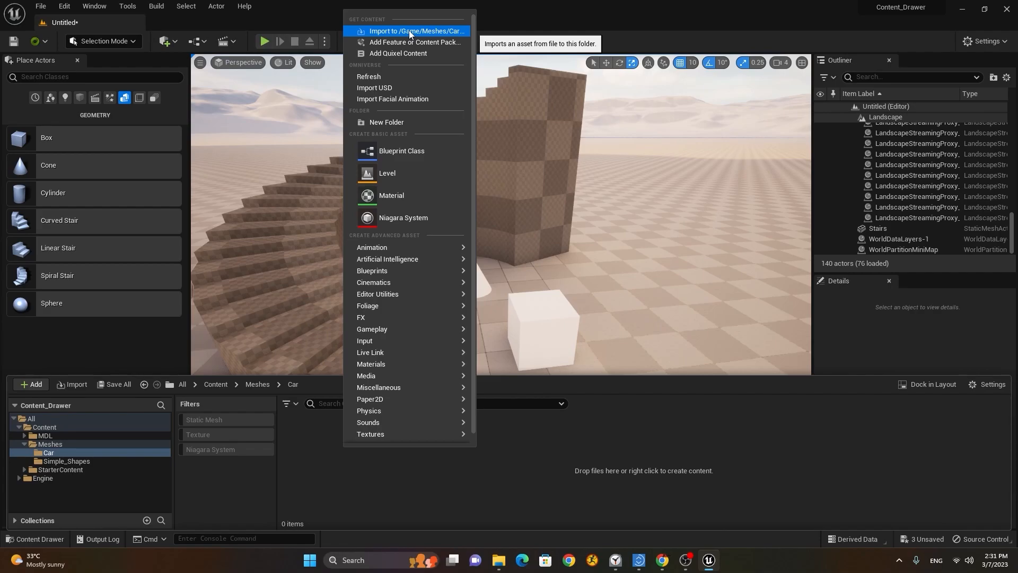
# Step: Choose the Mercedes+Benz+GLS+580 file for import into /Game/Meshes/Car
pyautogui.click(387, 30)
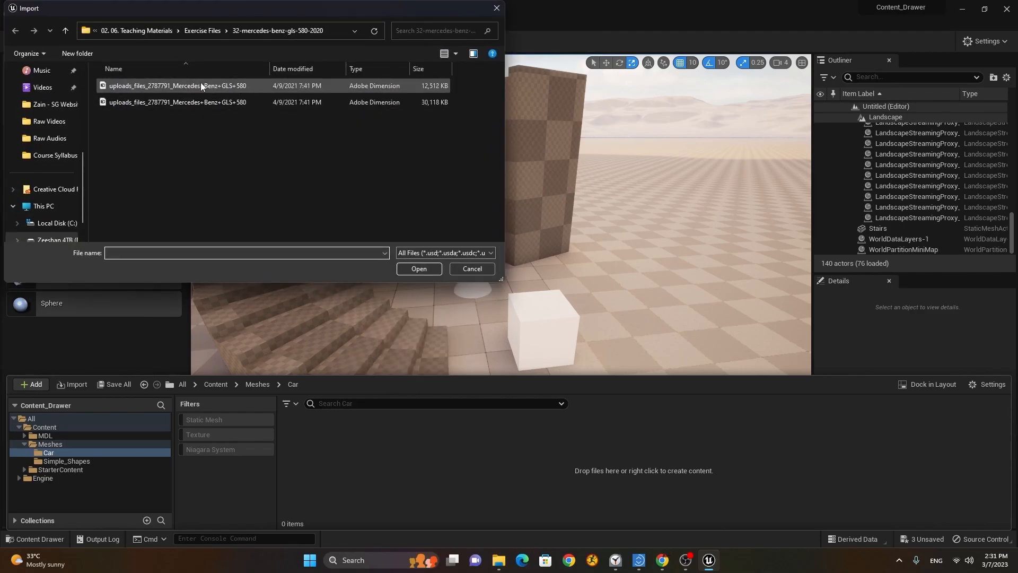
pyautogui.click(191, 86)
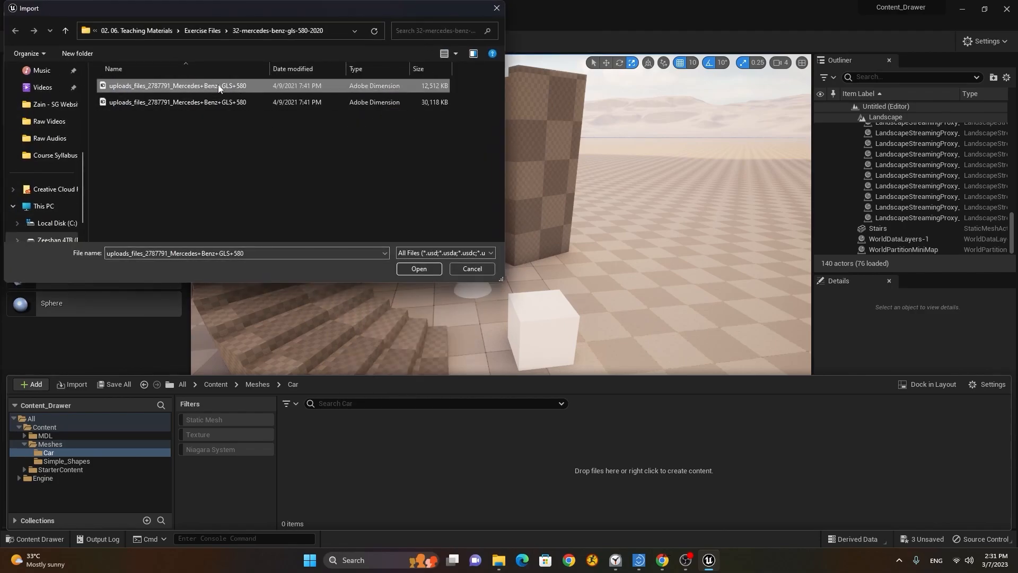
pyautogui.click(418, 269)
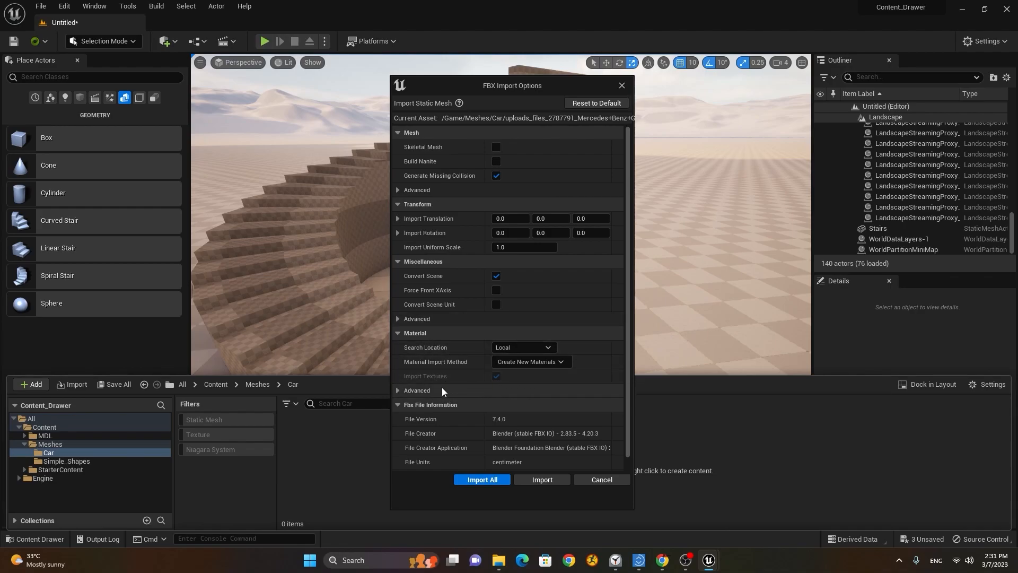
# Step: Import the GLS 580 FBX with Material Import Method kept on Create New Materials
pyautogui.click(421, 391)
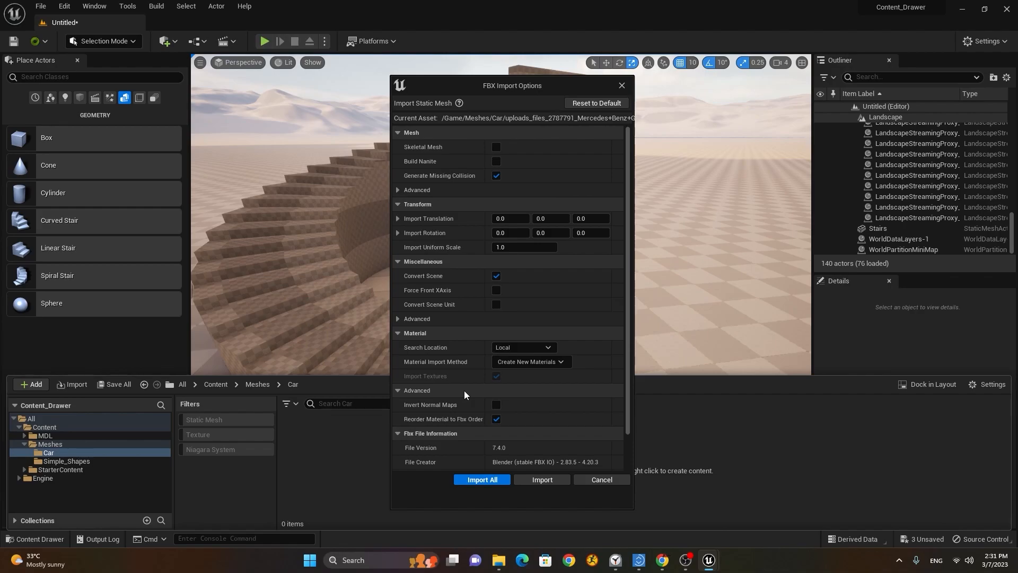
pyautogui.click(424, 389)
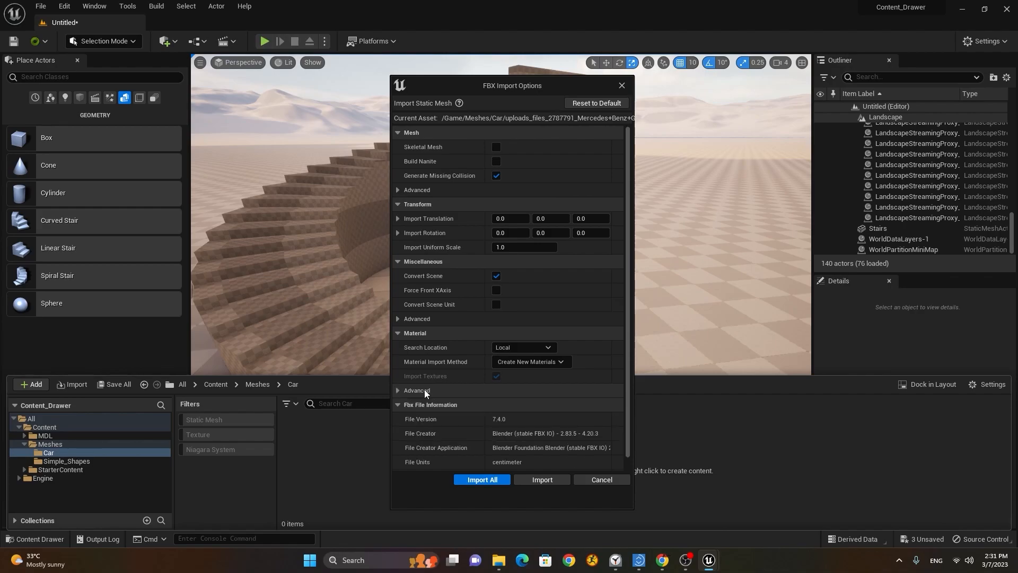
pyautogui.click(530, 362)
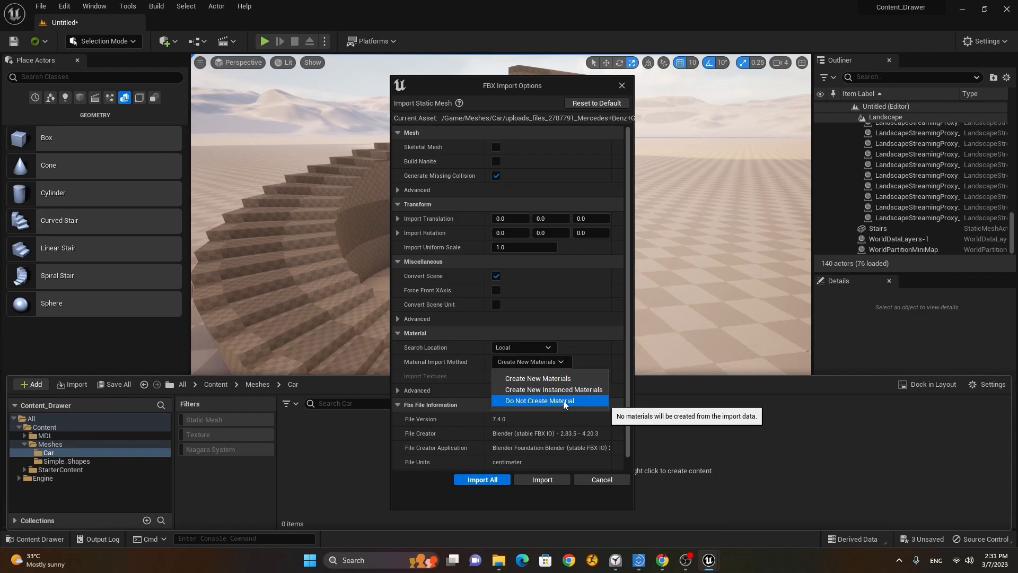
pyautogui.click(595, 344)
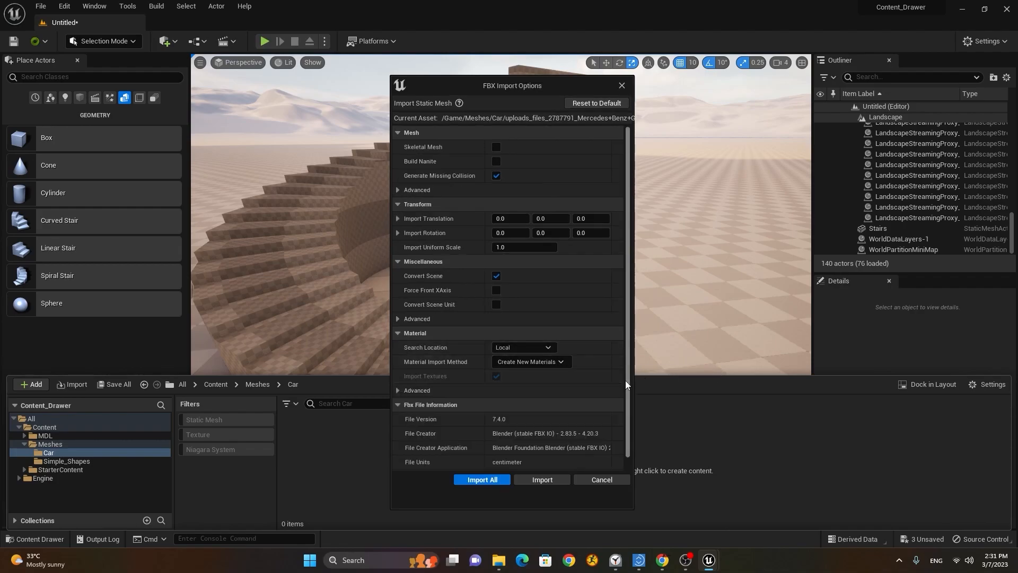
pyautogui.scroll(-1, 625, 380)
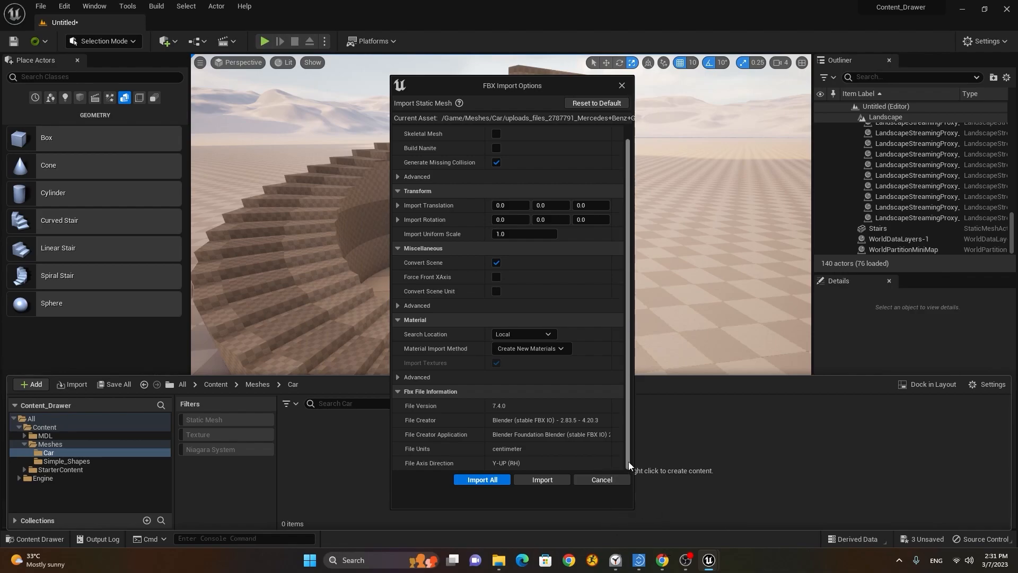
pyautogui.scroll(2, 628, 457)
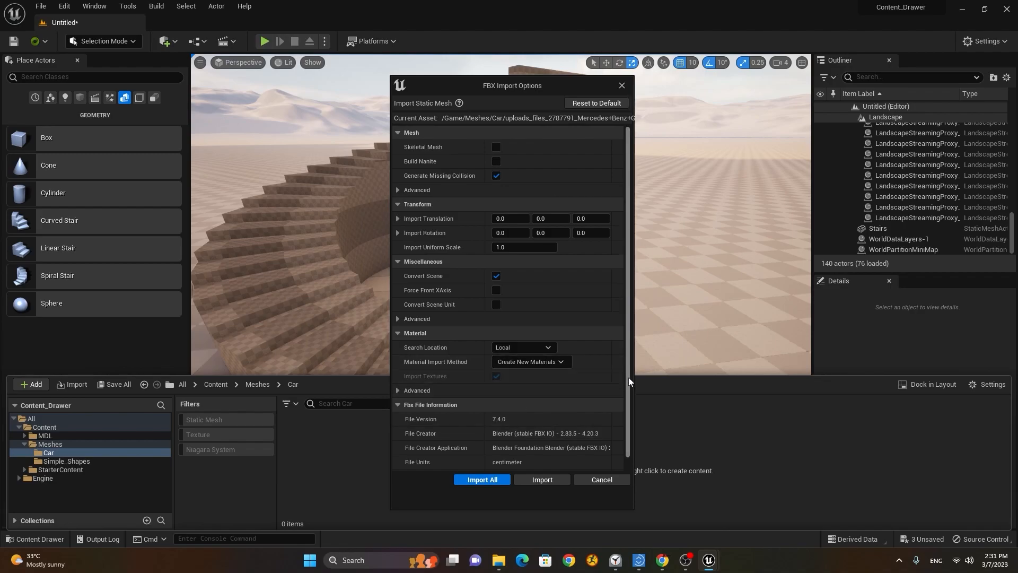
pyautogui.moveTo(628, 370); pyautogui.dragTo(625, 345)
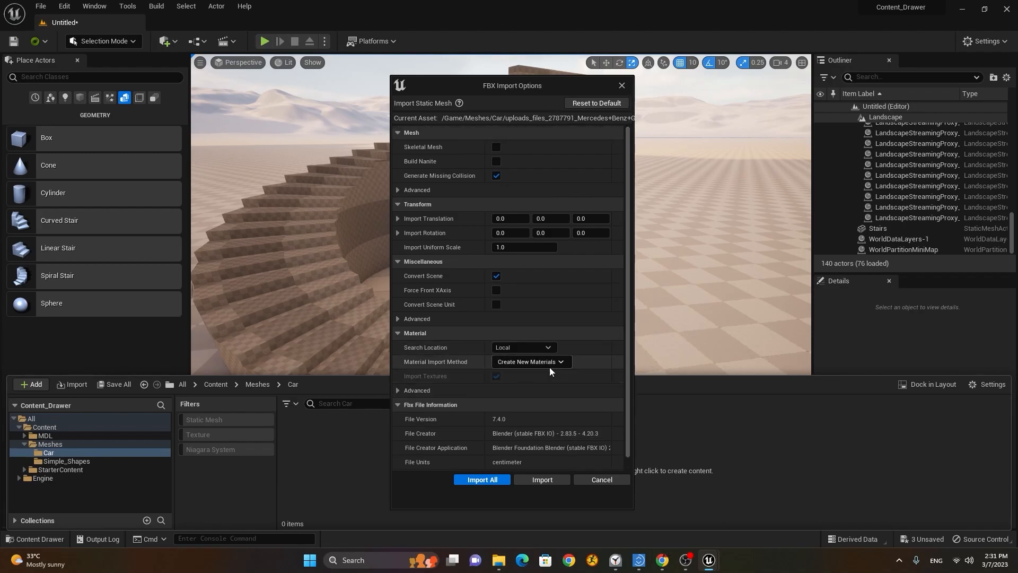
pyautogui.click(483, 479)
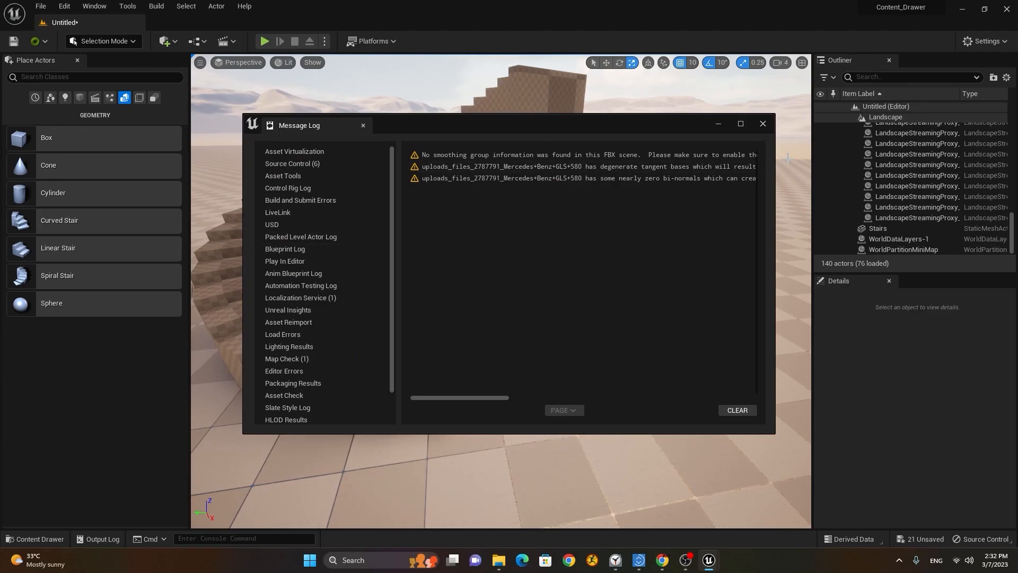
# Step: Clear and close the Message Log, then select the GLS 580 static mesh in Meshes > Car
pyautogui.click(737, 410)
pyautogui.click(763, 123)
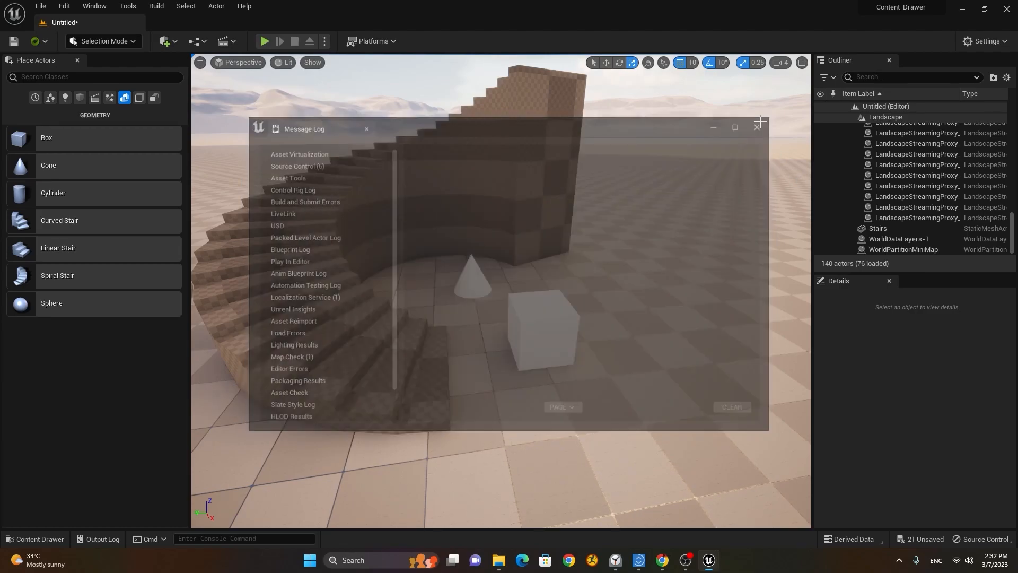
pyautogui.click(23, 538)
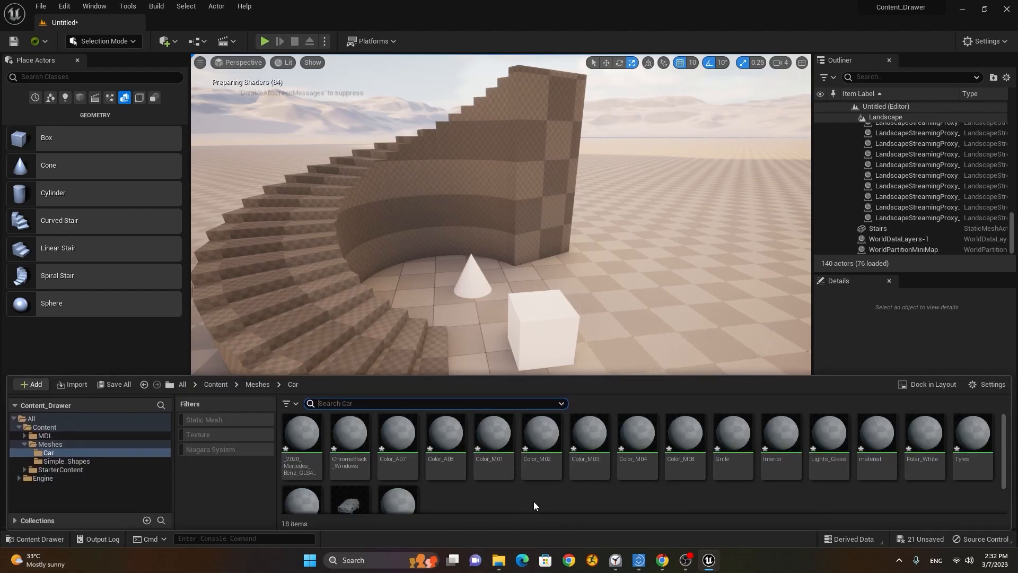
pyautogui.scroll(-2, 565, 489)
pyautogui.click(350, 464)
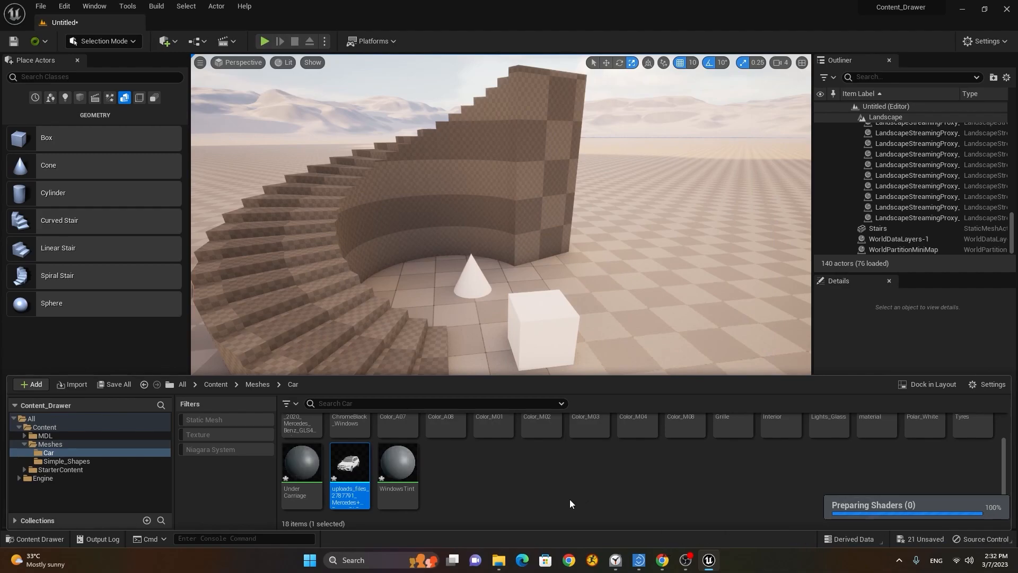
pyautogui.scroll(2, 576, 501)
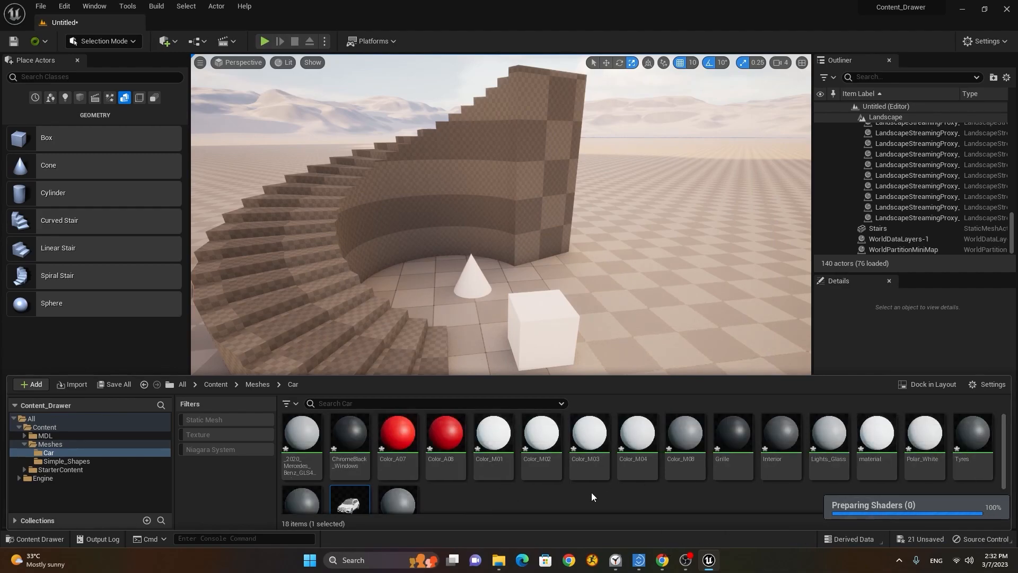
pyautogui.scroll(-2, 592, 496)
pyautogui.moveTo(347, 466)
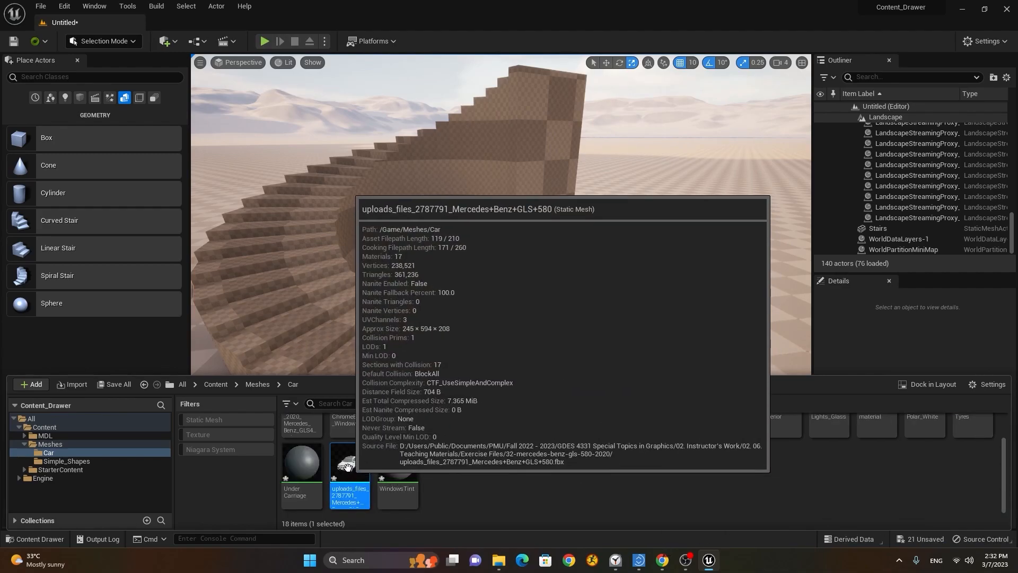
# Step: Drag the Mercedes mesh into the level and fly the view around it
pyautogui.moveTo(348, 466); pyautogui.dragTo(489, 364)
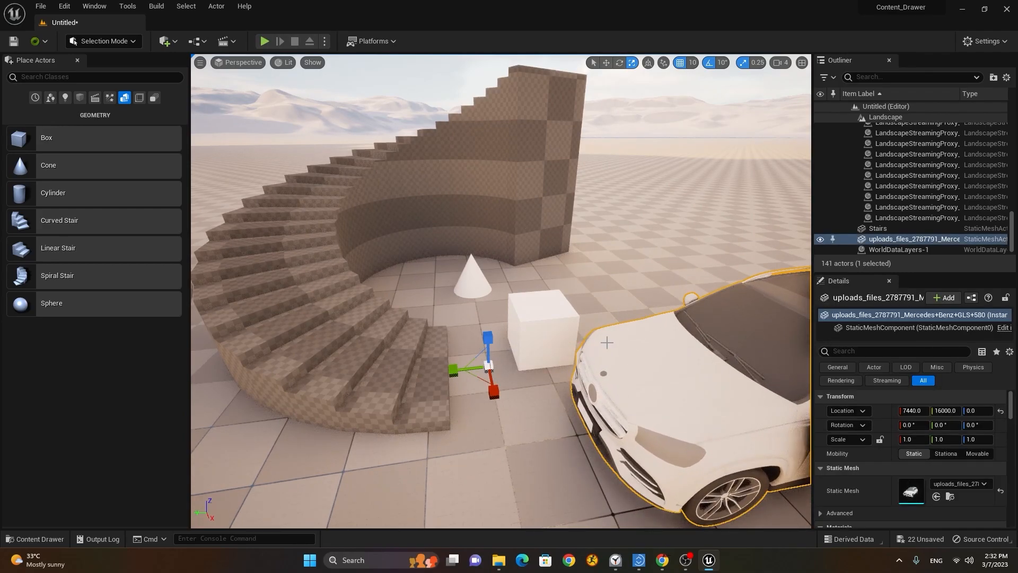
pyautogui.press('s')
pyautogui.moveTo(762, 345); pyautogui.dragTo(817, 344, button='right')
pyautogui.press('d')
pyautogui.press('a')
pyautogui.press('w')
pyautogui.press('w')
pyautogui.press('d')
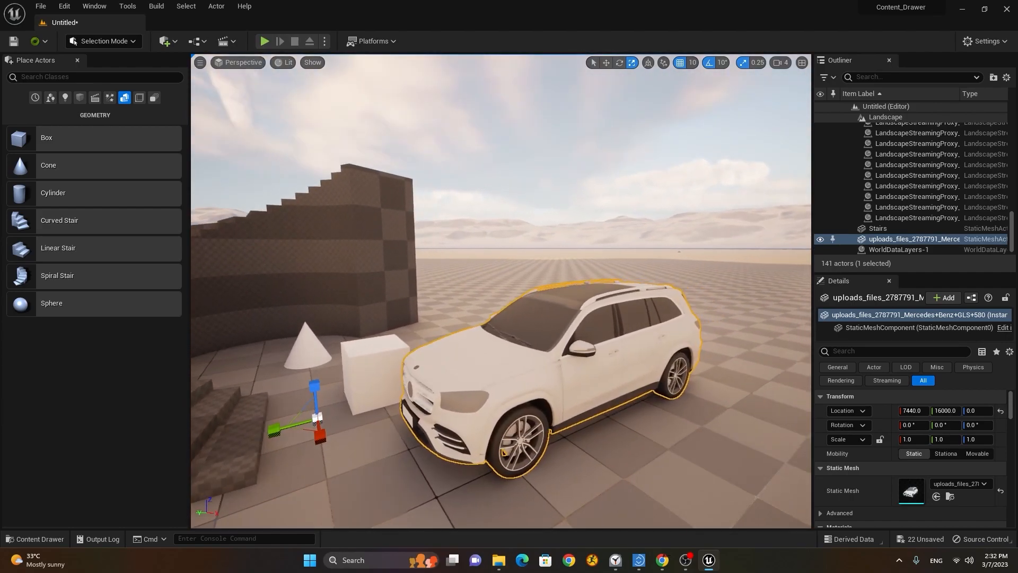
# Step: Move the car along Y so it sits at 7440, 15700, 0
pyautogui.press('w')
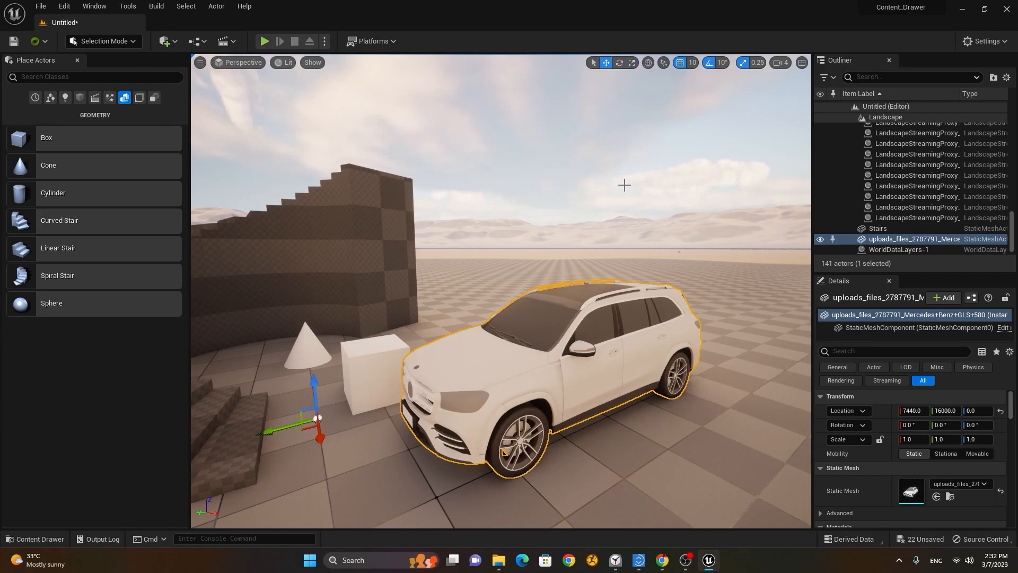
pyautogui.moveTo(308, 413); pyautogui.dragTo(347, 406)
pyautogui.moveTo(450, 467)
pyautogui.keyDown('alt'); pyautogui.mouseDown()
pyautogui.moveTo(758, 464)
pyautogui.moveTo(403, 413)
pyautogui.moveTo(450, 460)
pyautogui.mouseUp(); pyautogui.keyUp('alt')
pyautogui.scroll(3, 448, 460)
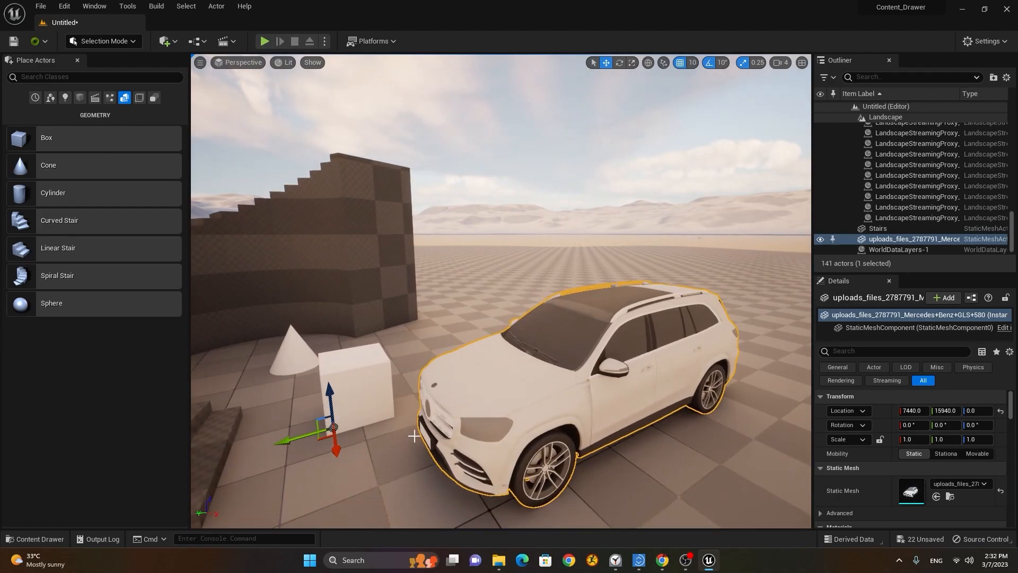
pyautogui.moveTo(301, 437); pyautogui.dragTo(472, 440)
pyautogui.scroll(5, 384, 403)
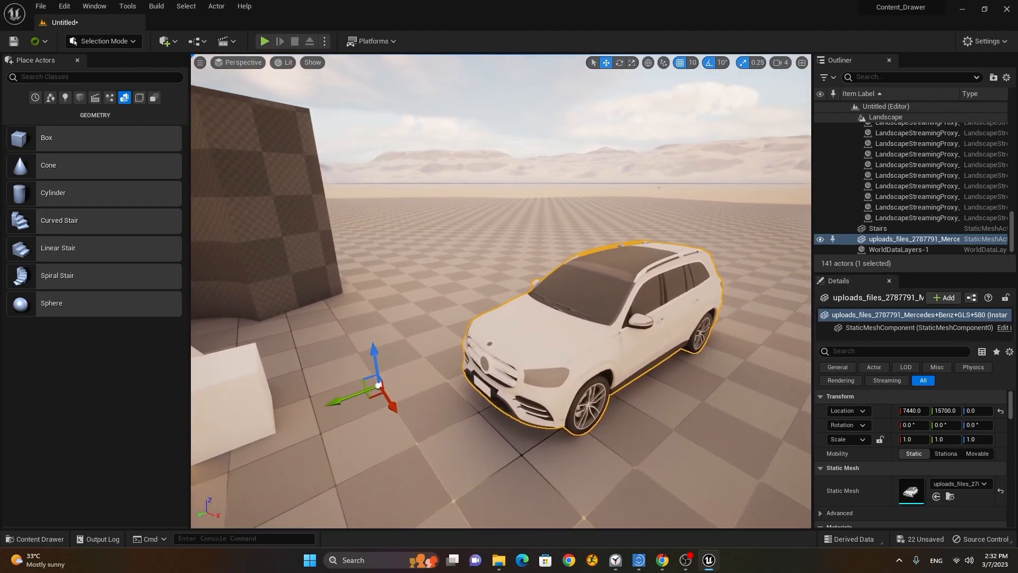
pyautogui.keyDown('alt'); pyautogui.moveTo(444, 435); pyautogui.dragTo(390, 427); pyautogui.keyUp('alt')
pyautogui.keyDown('alt'); pyautogui.moveTo(607, 372); pyautogui.dragTo(496, 371); pyautogui.keyUp('alt')
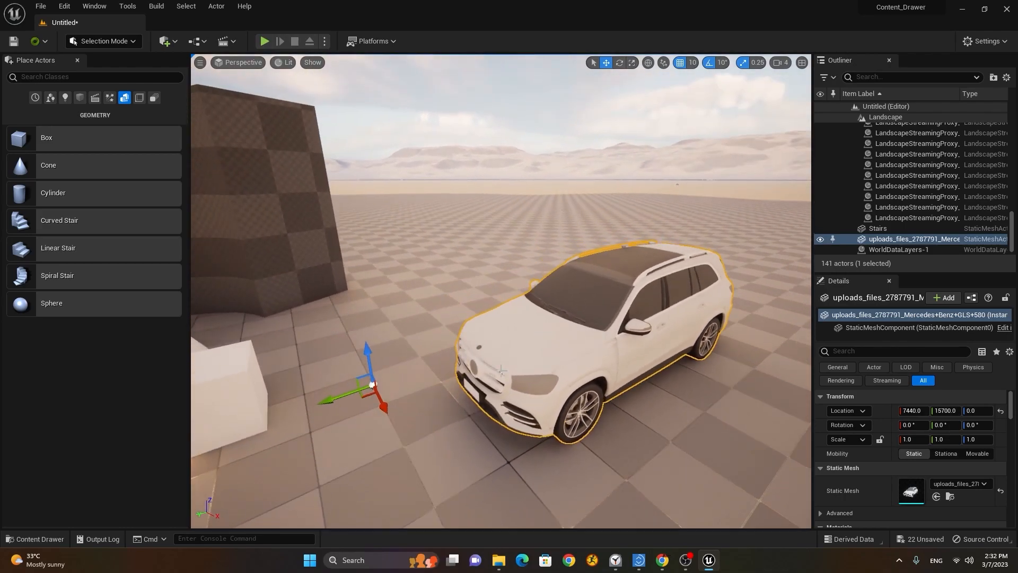
pyautogui.hotkey('alt', 'Tab')
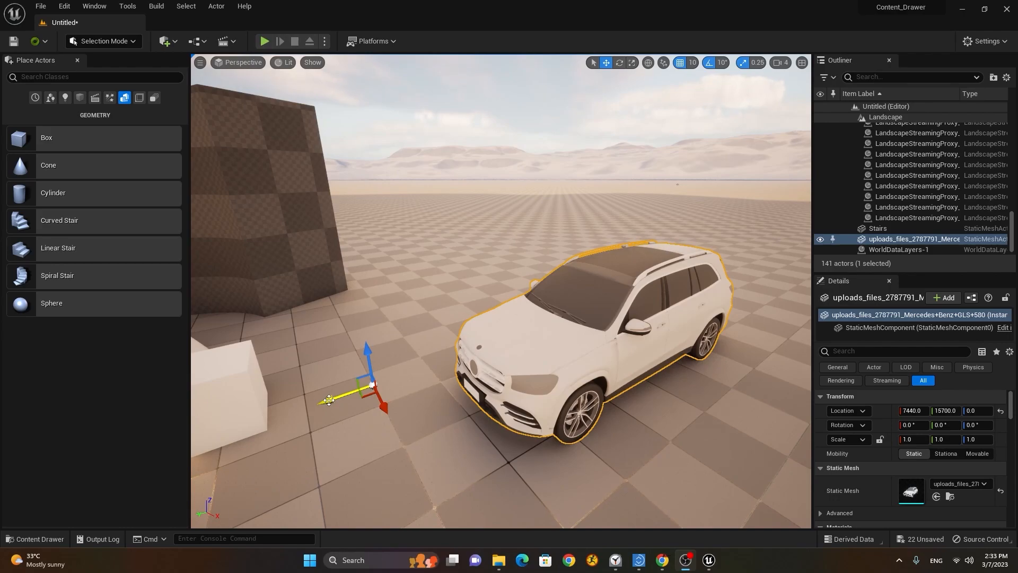
# Step: Drag the car's pivot up onto its roof and shift the car to X 7430
pyautogui.moveTo(329, 400); pyautogui.dragTo(604, 318, button='middle')
pyautogui.keyDown('alt'); pyautogui.moveTo(662, 397); pyautogui.dragTo(536, 366); pyautogui.keyUp('alt')
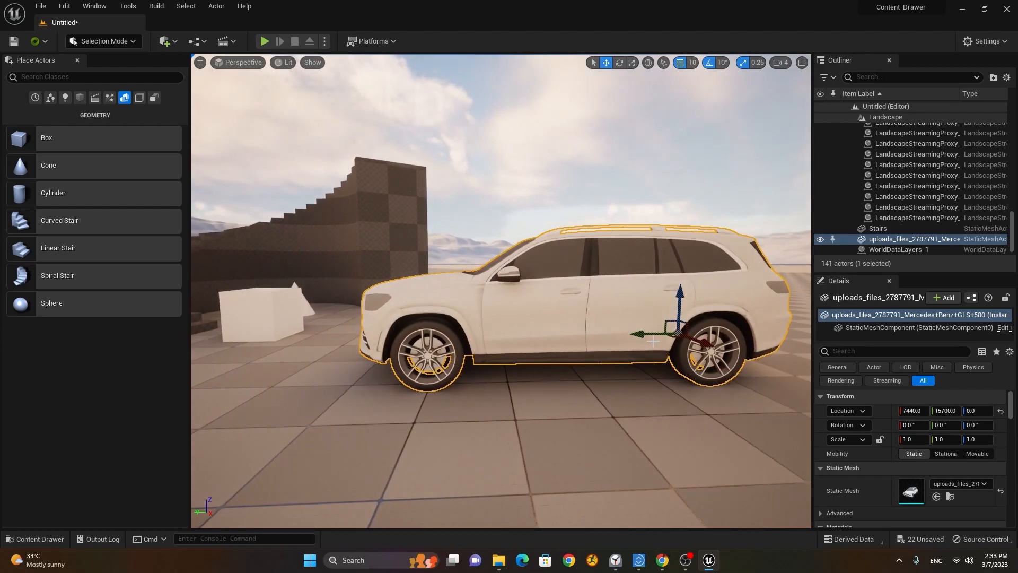
pyautogui.moveTo(636, 334); pyautogui.dragTo(623, 334, button='middle')
pyautogui.moveTo(560, 337); pyautogui.dragTo(560, 337)
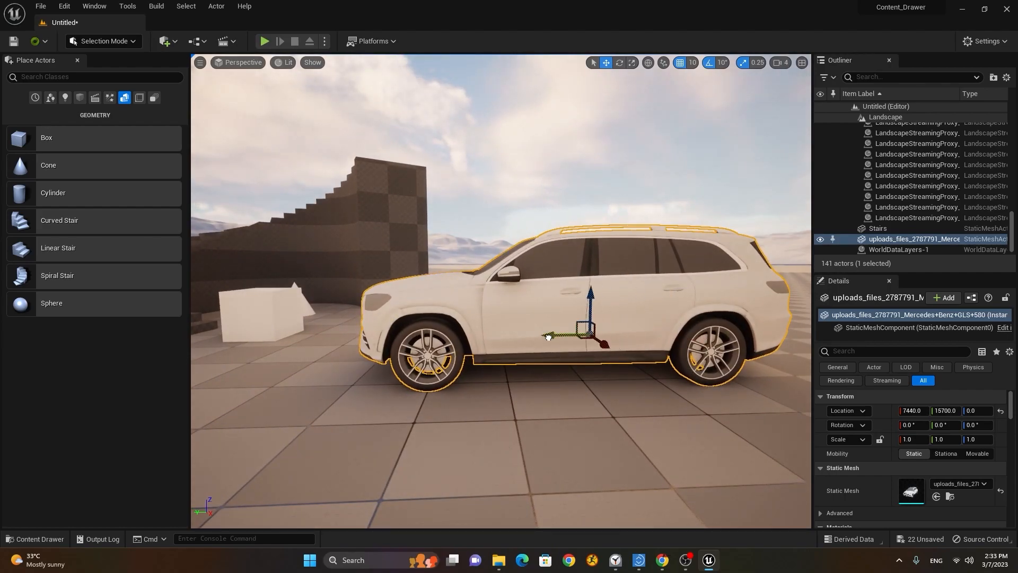
pyautogui.keyDown('alt'); pyautogui.moveTo(648, 368); pyautogui.dragTo(647, 467); pyautogui.keyUp('alt')
pyautogui.moveTo(580, 350); pyautogui.dragTo(569, 434, button='middle')
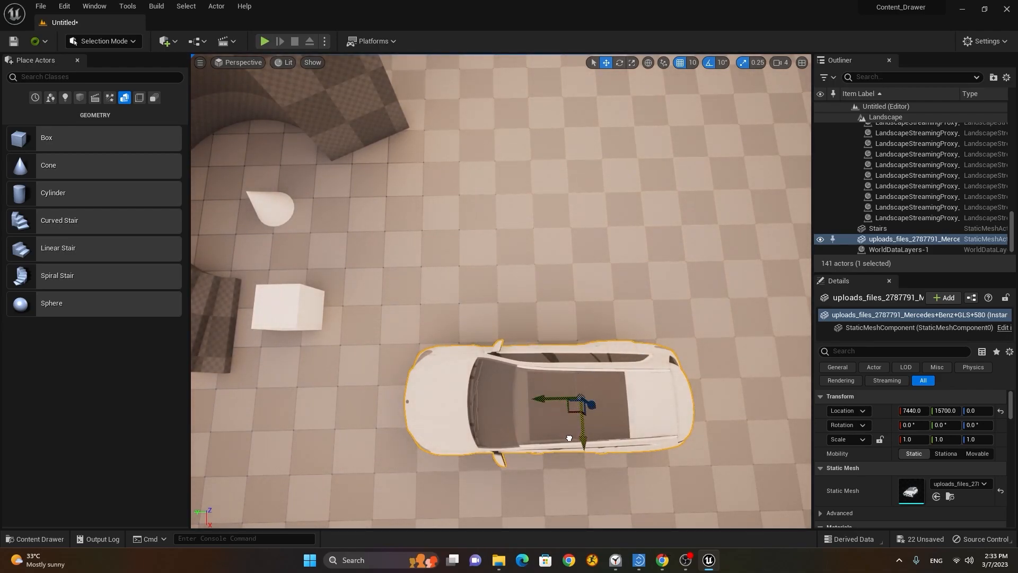
pyautogui.moveTo(567, 419); pyautogui.dragTo(546, 439, button='middle')
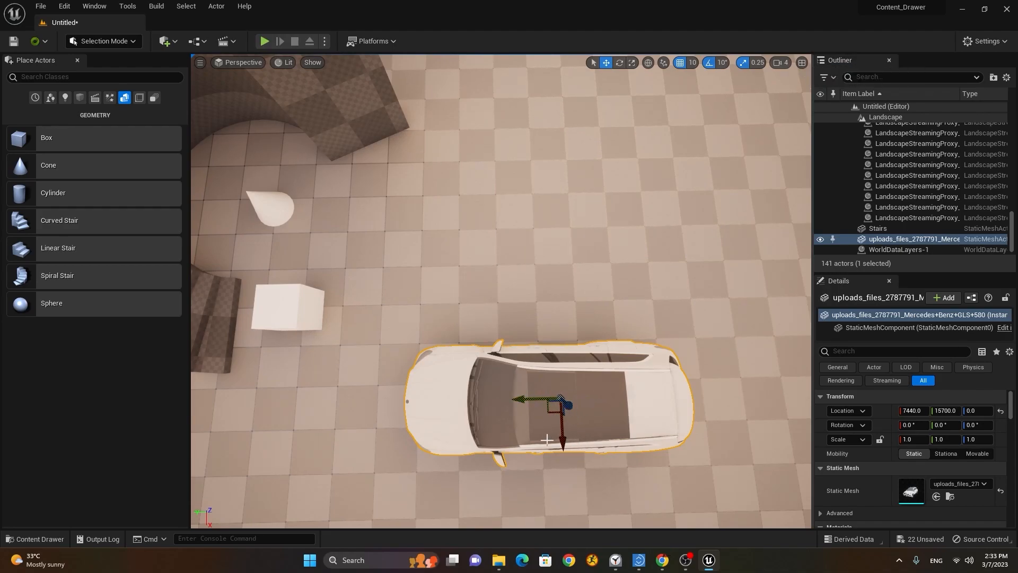
pyautogui.moveTo(563, 438)
pyautogui.mouseDown()
pyautogui.moveTo(564, 448)
pyautogui.moveTo(565, 436)
pyautogui.mouseUp()
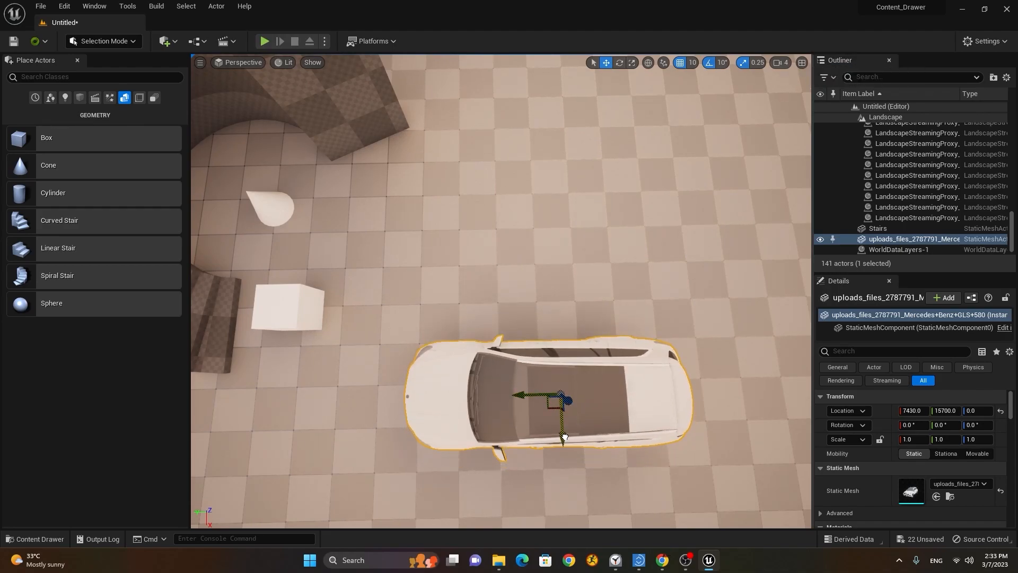
pyautogui.moveTo(582, 473)
pyautogui.keyDown('alt'); pyautogui.mouseDown()
pyautogui.moveTo(599, 440)
pyautogui.moveTo(583, 318)
pyautogui.moveTo(577, 464)
pyautogui.mouseUp(); pyautogui.keyUp('alt')
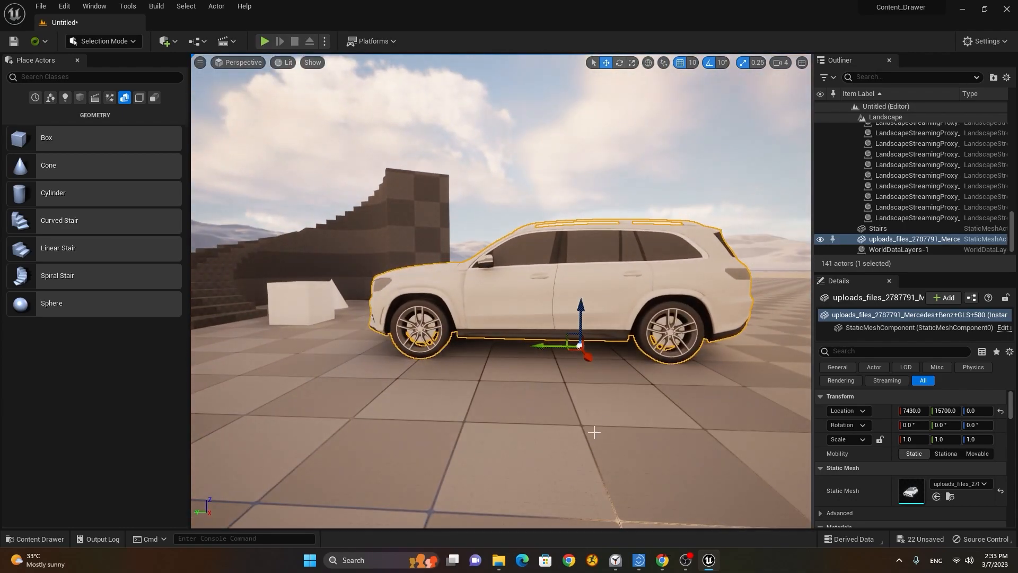
pyautogui.moveTo(580, 321); pyautogui.dragTo(578, 288, button='middle')
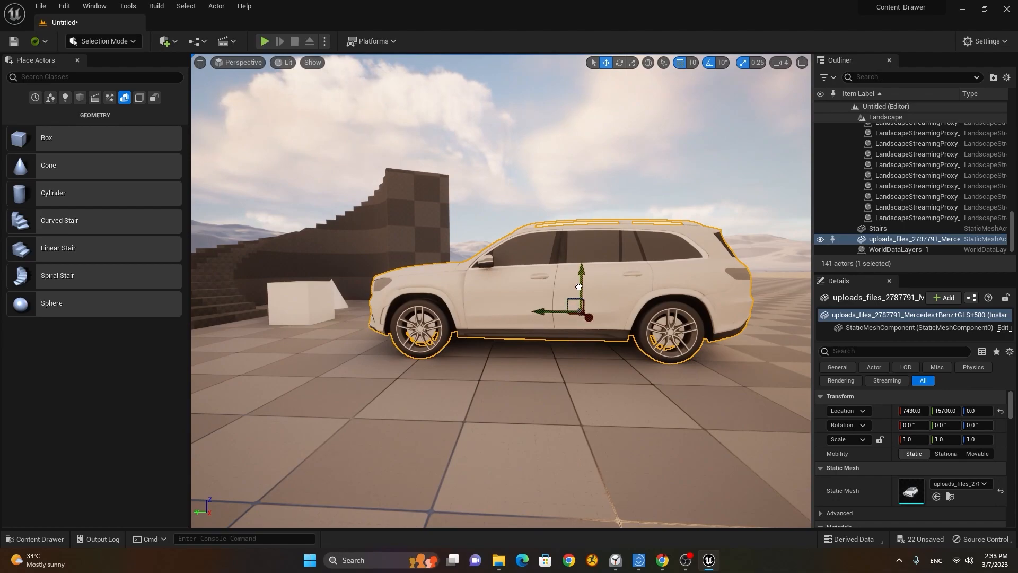
pyautogui.moveTo(478, 395); pyautogui.dragTo(467, 391, button='middle')
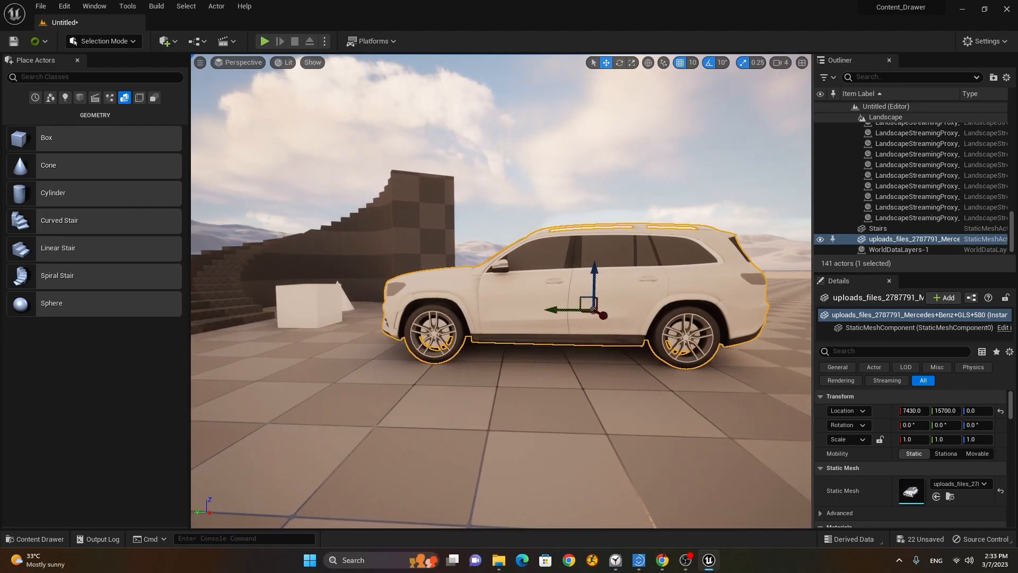
pyautogui.keyDown('alt'); pyautogui.moveTo(436, 398); pyautogui.dragTo(311, 363); pyautogui.keyUp('alt')
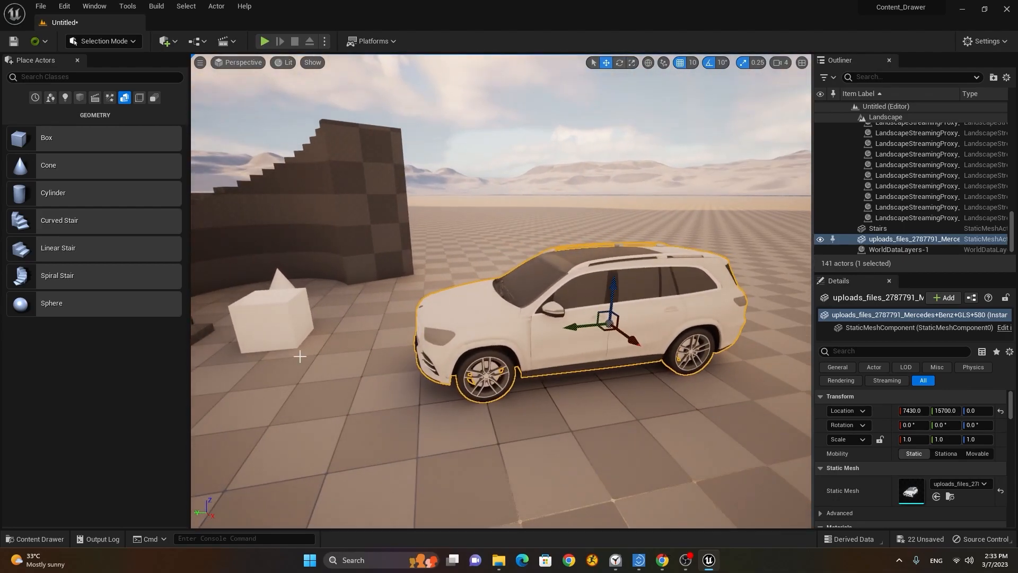
# Step: Reselect the car and place its pivot on the body at mid-height
pyautogui.click(270, 311)
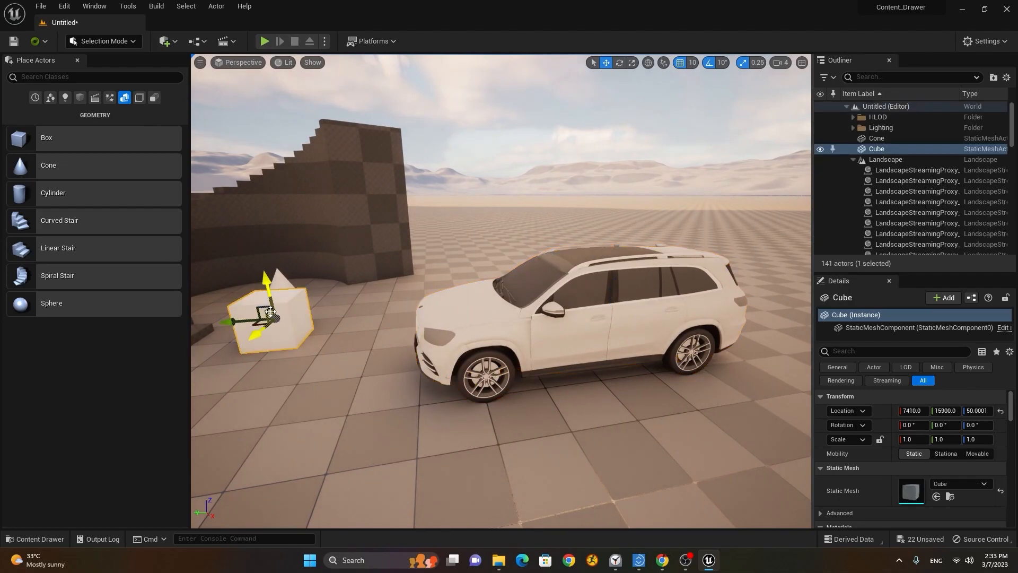
pyautogui.click(520, 331)
pyautogui.keyDown('alt'); pyautogui.moveTo(381, 398); pyautogui.dragTo(365, 323); pyautogui.keyUp('alt')
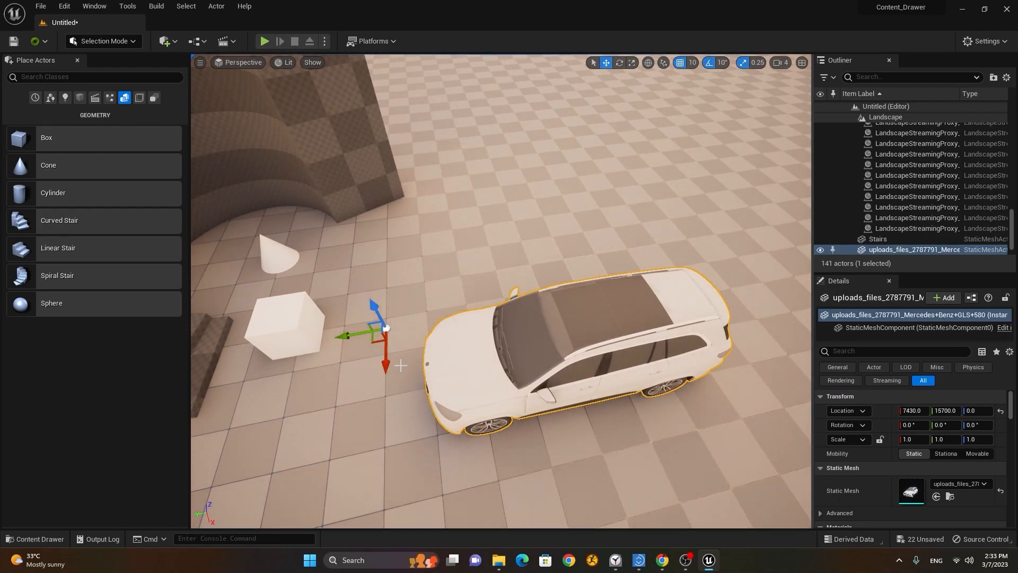
pyautogui.moveTo(385, 370); pyautogui.dragTo(385, 430, button='middle')
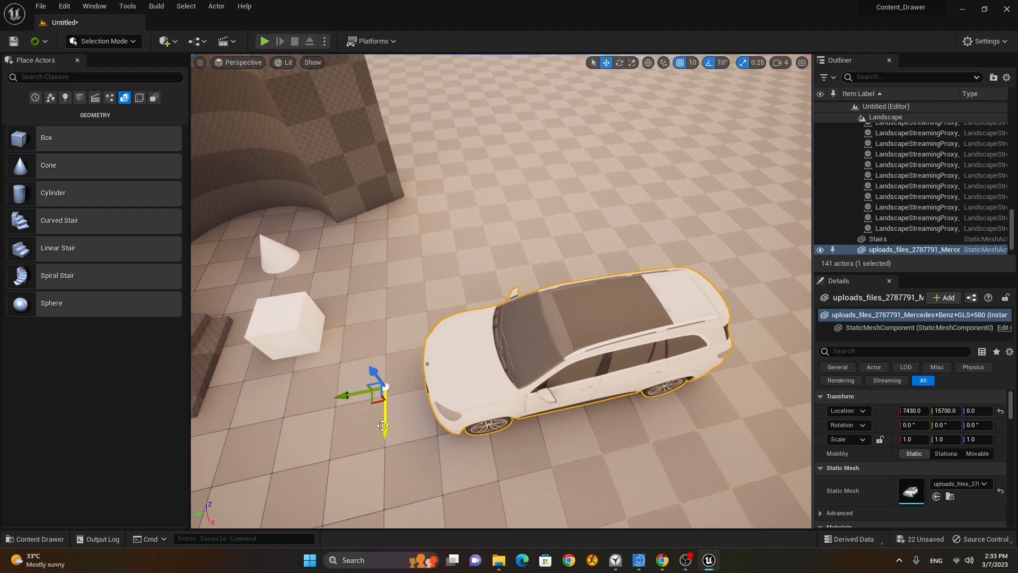
pyautogui.moveTo(348, 395); pyautogui.dragTo(570, 362, button='middle')
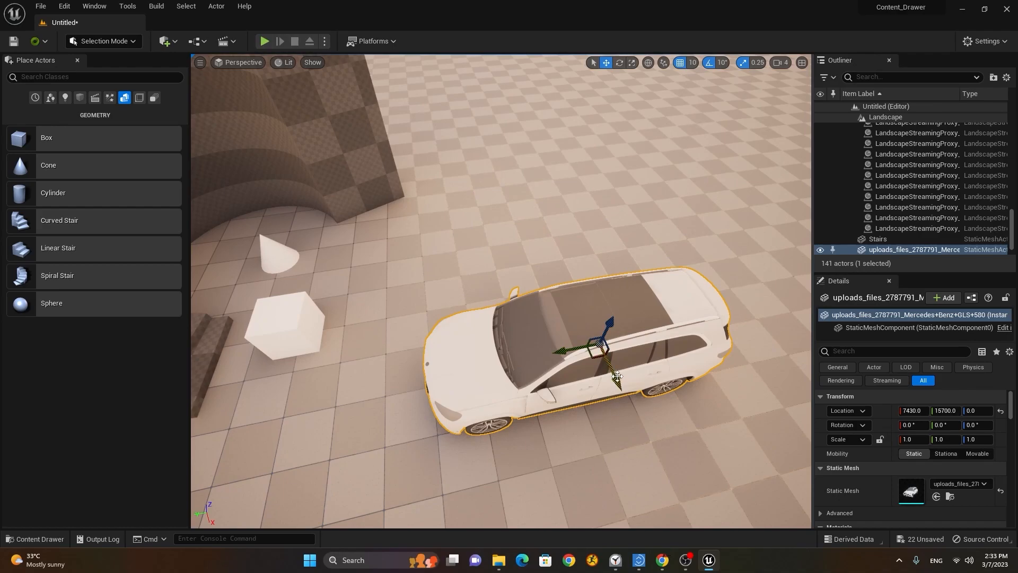
pyautogui.keyDown('alt'); pyautogui.moveTo(660, 420); pyautogui.dragTo(607, 381); pyautogui.keyUp('alt')
pyautogui.moveTo(587, 395); pyautogui.dragTo(589, 415, button='middle')
pyautogui.keyDown('alt'); pyautogui.moveTo(592, 421); pyautogui.dragTo(604, 326); pyautogui.keyUp('alt')
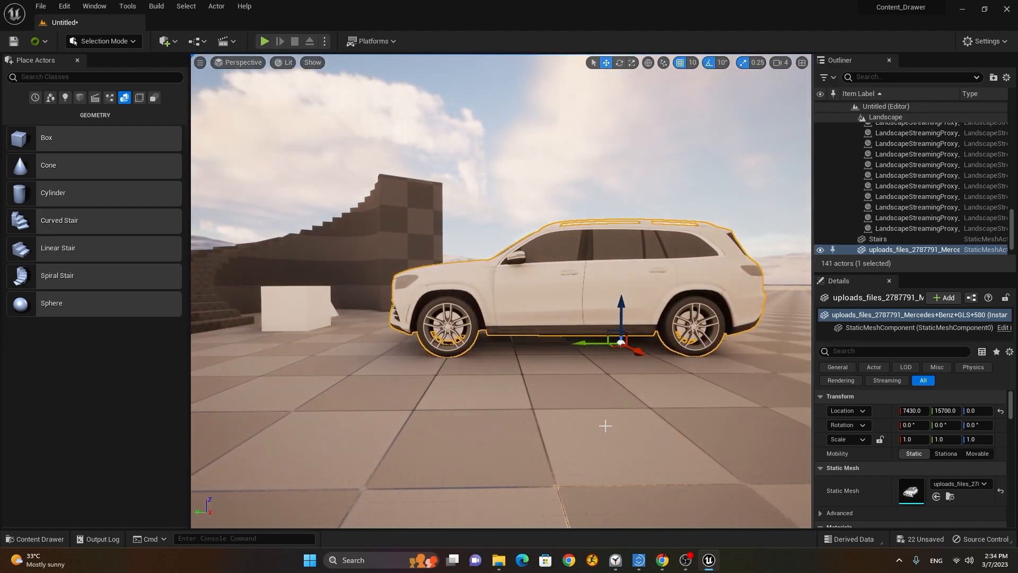
pyautogui.moveTo(623, 317); pyautogui.dragTo(622, 266, button='middle')
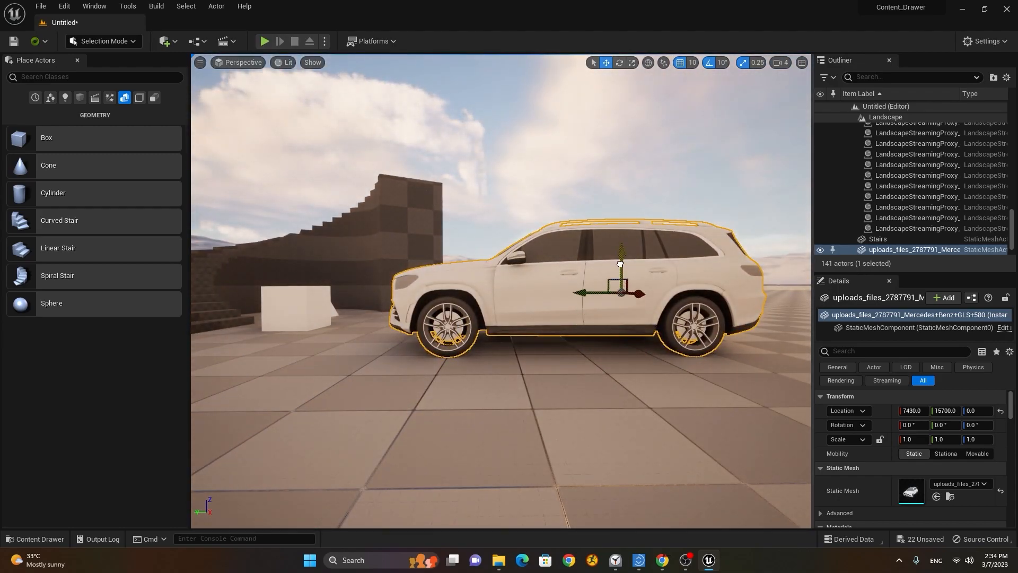
pyautogui.moveTo(578, 293)
pyautogui.mouseDown(button='middle')
pyautogui.moveTo(567, 293)
pyautogui.moveTo(580, 295)
pyautogui.mouseUp(button='middle')
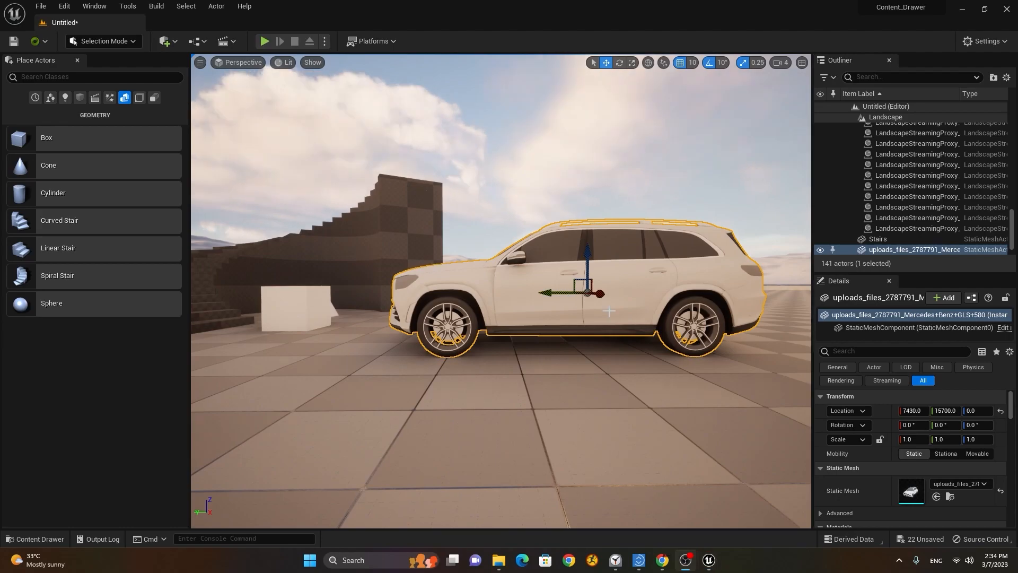
# Step: Set the moved pivot as the car's pivot offset
pyautogui.rightClick(587, 292)
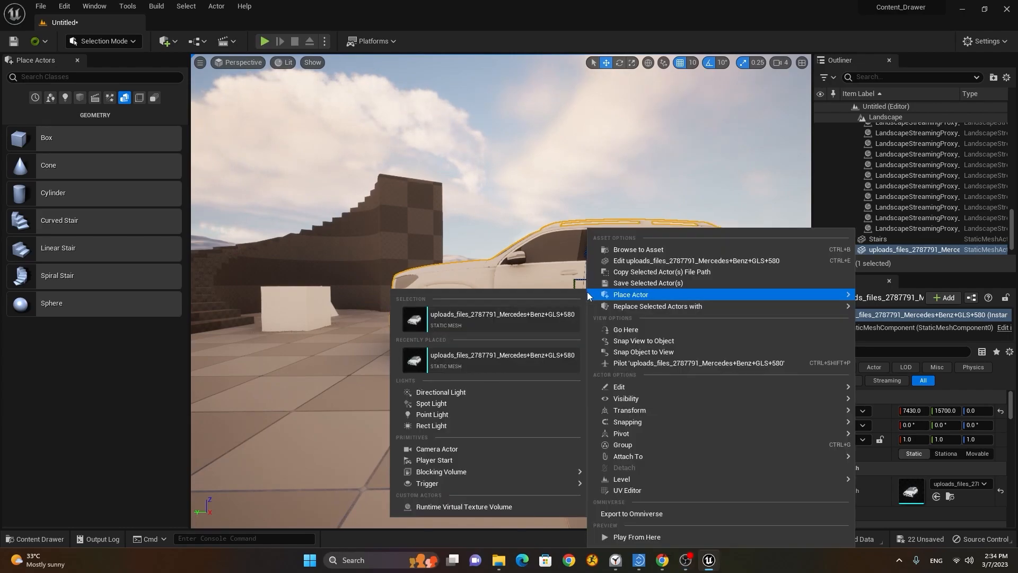
pyautogui.moveTo(695, 436)
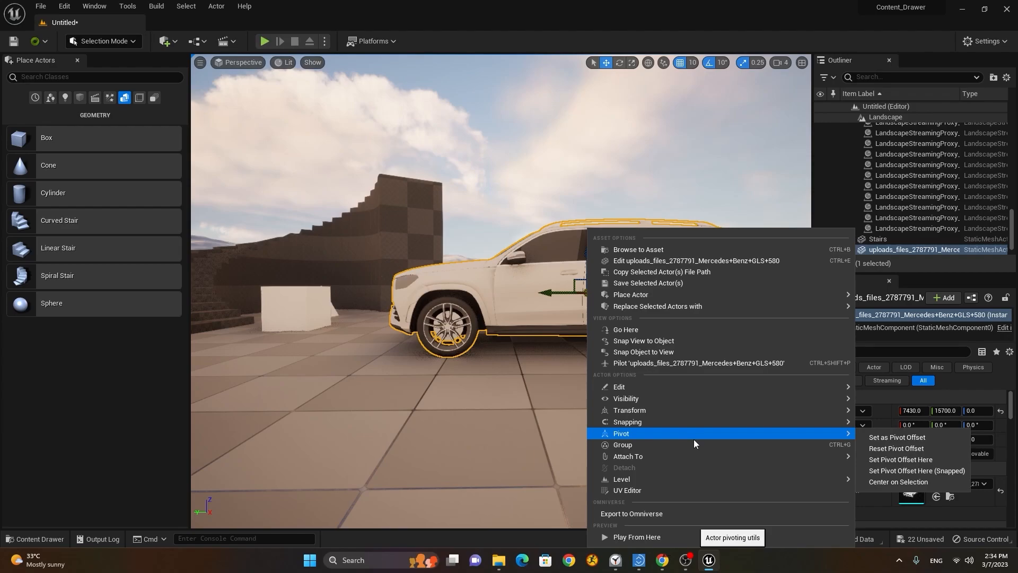
pyautogui.click(925, 442)
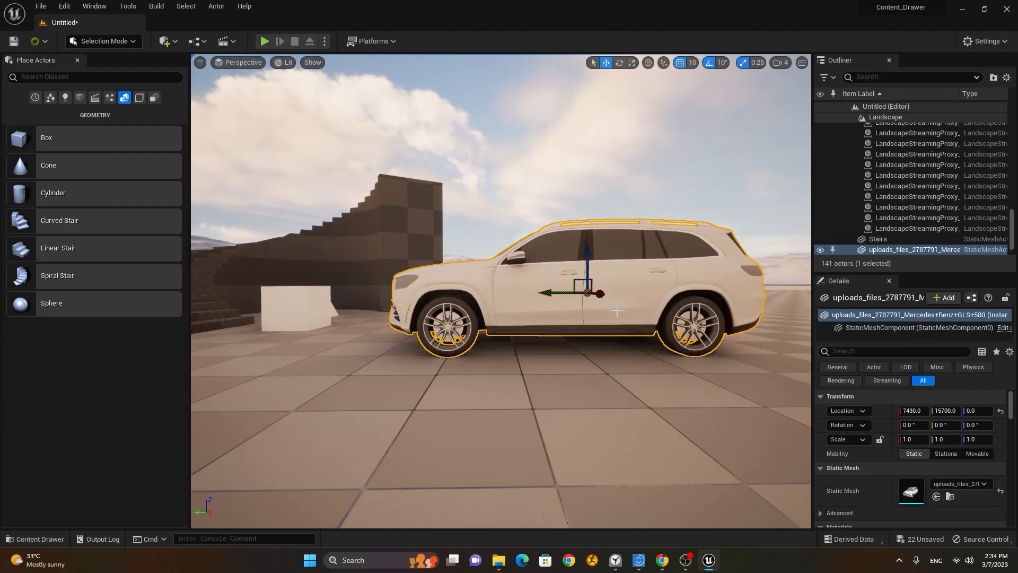
# Step: Orbit to a slightly raised front three-quarter view with the car selected
pyautogui.moveTo(610, 312); pyautogui.dragTo(578, 316, button='right')
pyautogui.keyDown('alt'); pyautogui.moveTo(579, 316); pyautogui.dragTo(628, 379); pyautogui.keyUp('alt')
pyautogui.scroll(1, 536, 334)
pyautogui.keyDown('alt'); pyautogui.moveTo(536, 334); pyautogui.dragTo(419, 353); pyautogui.keyUp('alt')
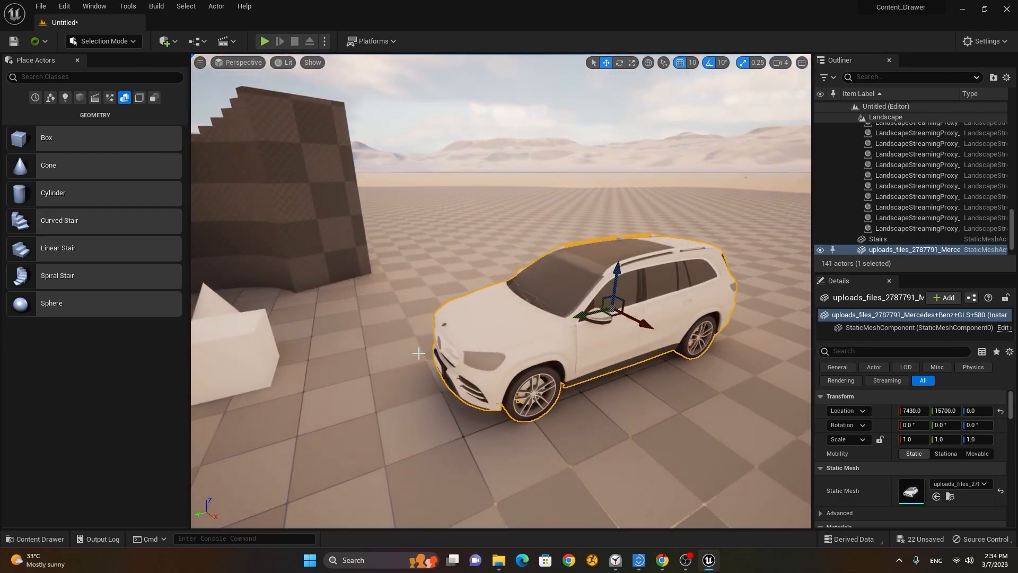
pyautogui.click(244, 354)
pyautogui.click(534, 337)
pyautogui.keyDown('alt'); pyautogui.moveTo(534, 337); pyautogui.dragTo(528, 360); pyautogui.keyUp('alt')
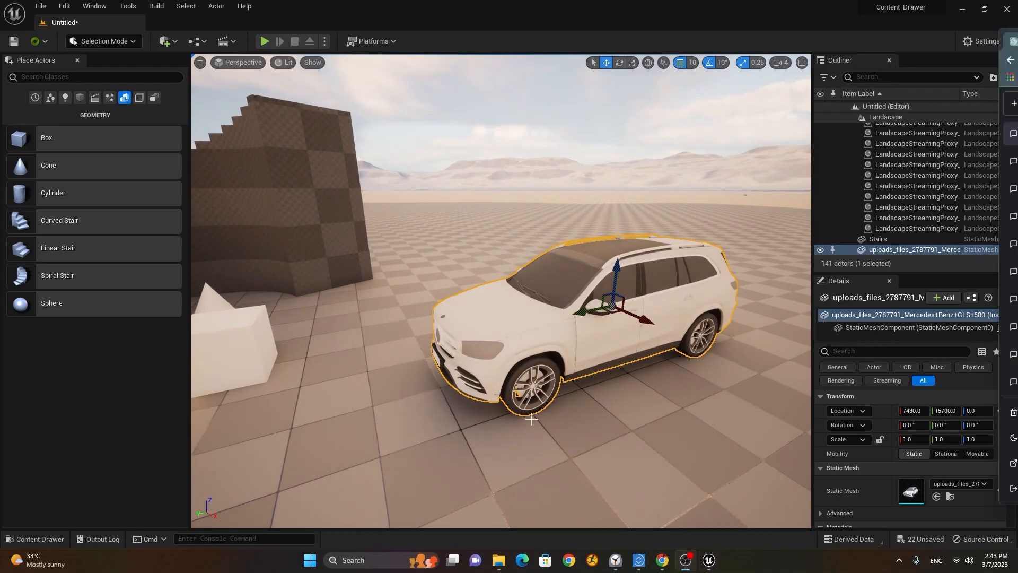
# Step: Add a Perfume_Can folder alongside Car and Simple_Shapes in Content/Meshes
pyautogui.click(54, 540)
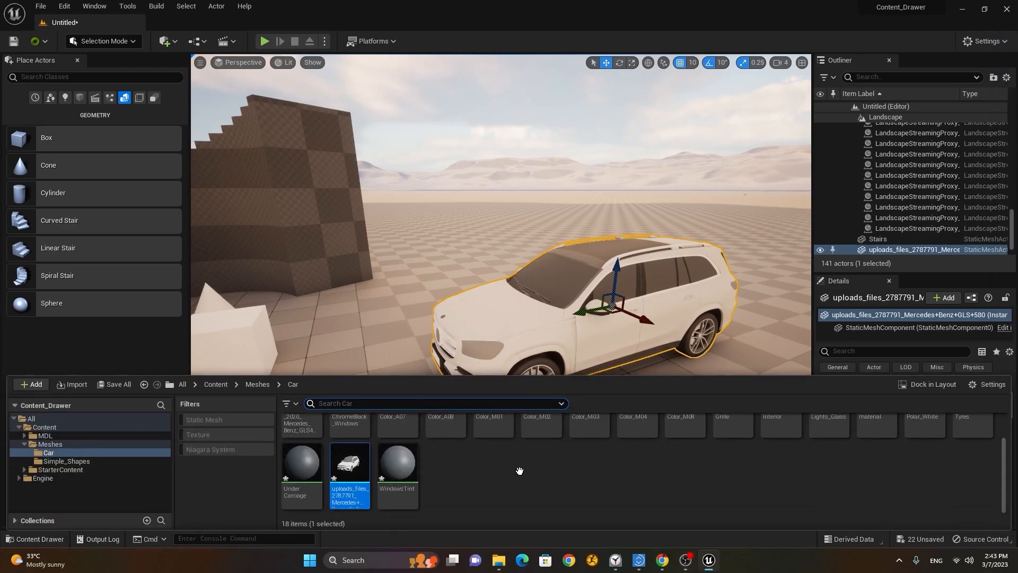
pyautogui.click(53, 445)
pyautogui.rightClick(395, 450)
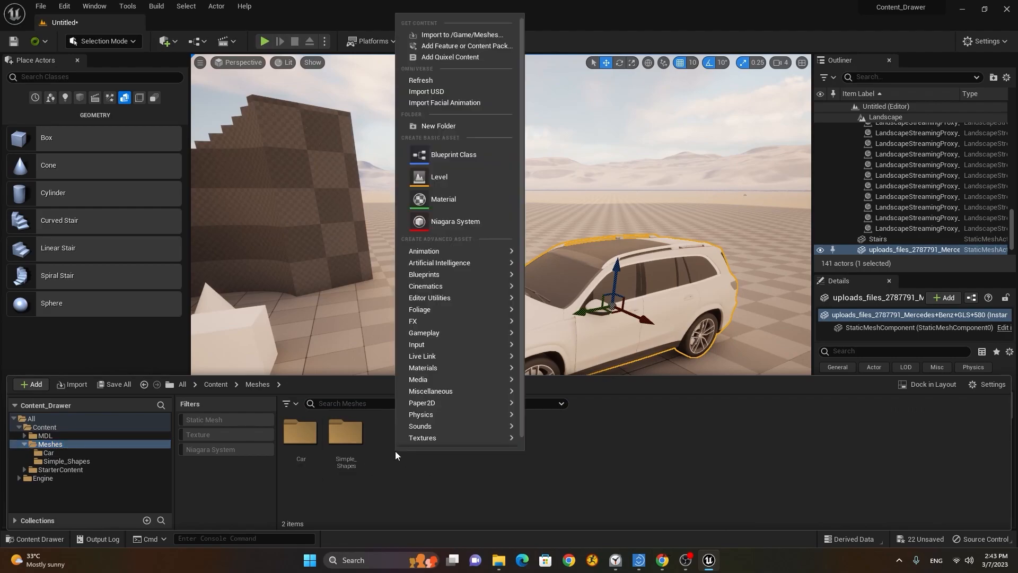
pyautogui.moveTo(473, 322)
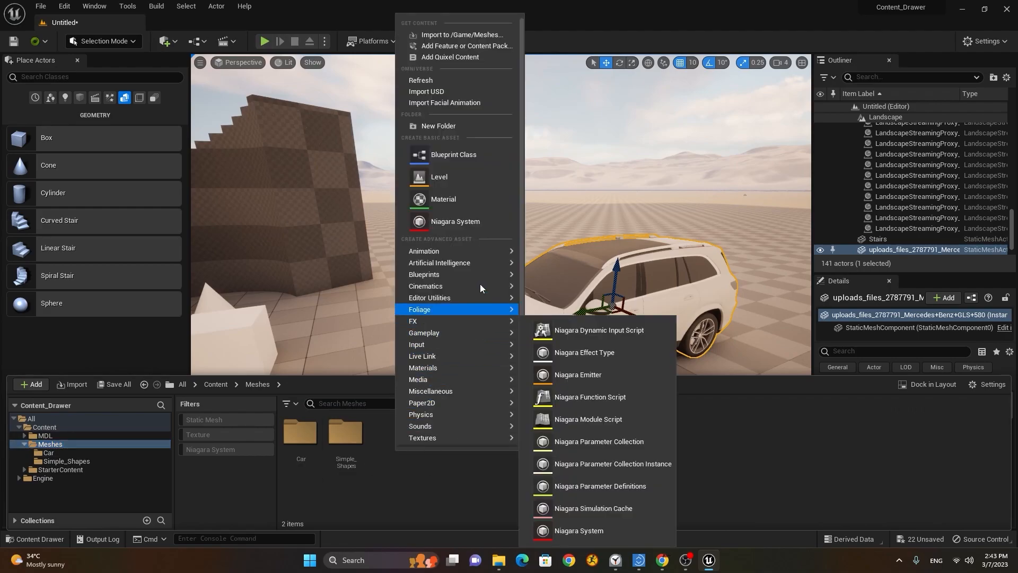
pyautogui.click(459, 126)
pyautogui.write('F')
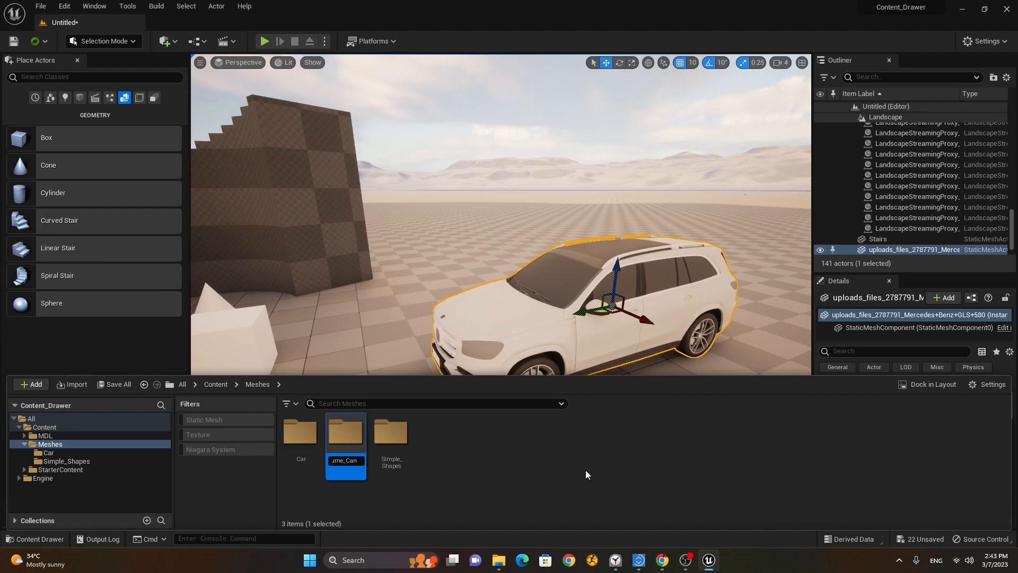
pyautogui.press('Return')
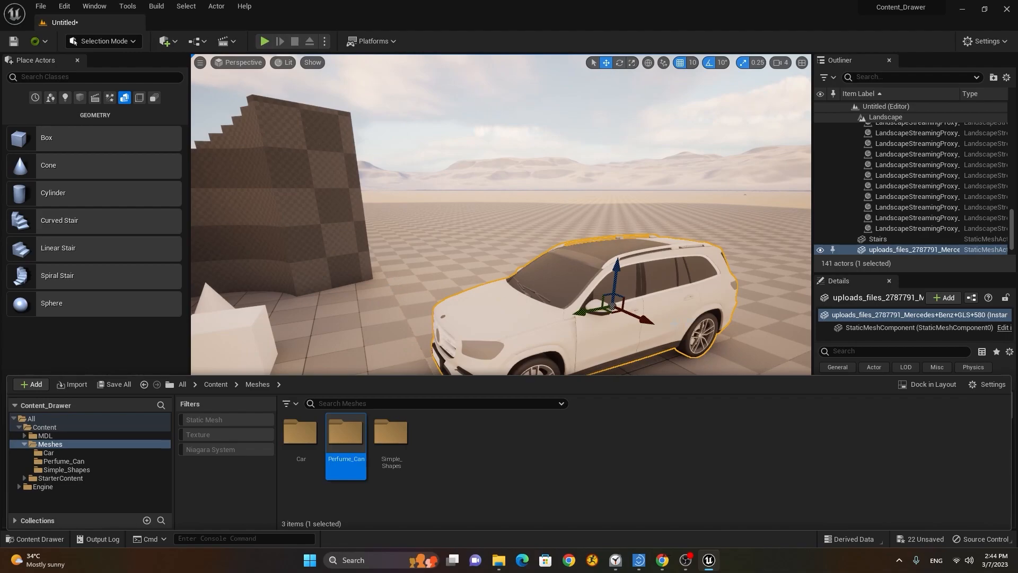
# Step: Slide the Mercedes along its Y axis to location 7430, 15570, 0
pyautogui.moveTo(610, 307)
pyautogui.mouseDown()
pyautogui.moveTo(579, 363)
pyautogui.moveTo(683, 272)
pyautogui.moveTo(604, 313)
pyautogui.moveTo(637, 318)
pyautogui.moveTo(618, 297)
pyautogui.mouseUp()
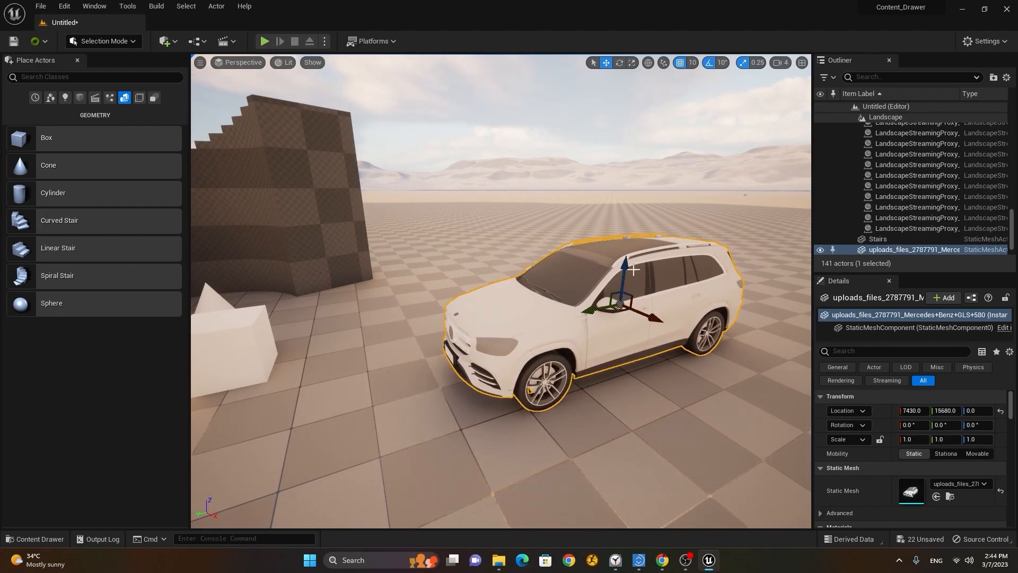
pyautogui.moveTo(592, 311); pyautogui.dragTo(640, 300)
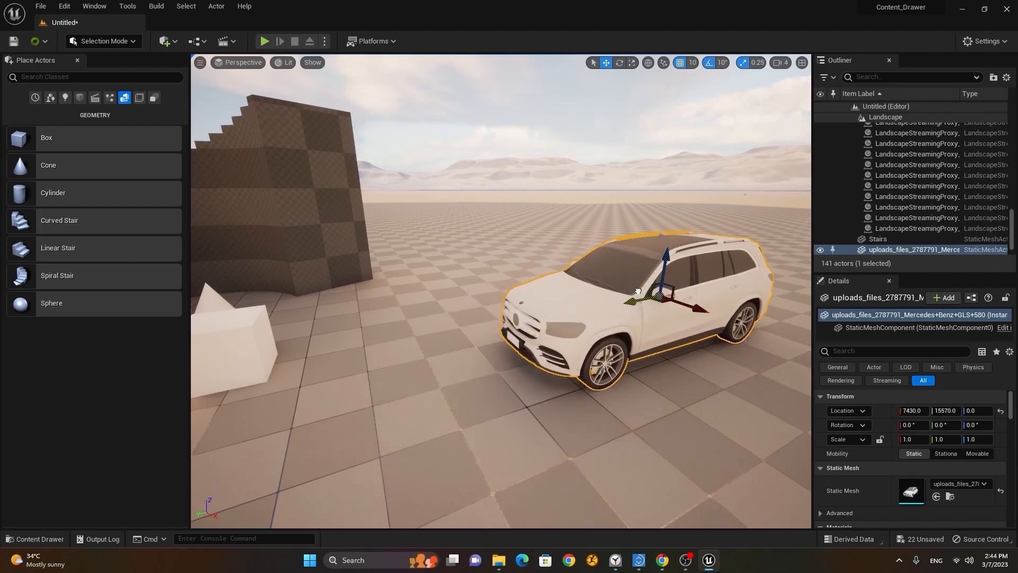
pyautogui.click(40, 537)
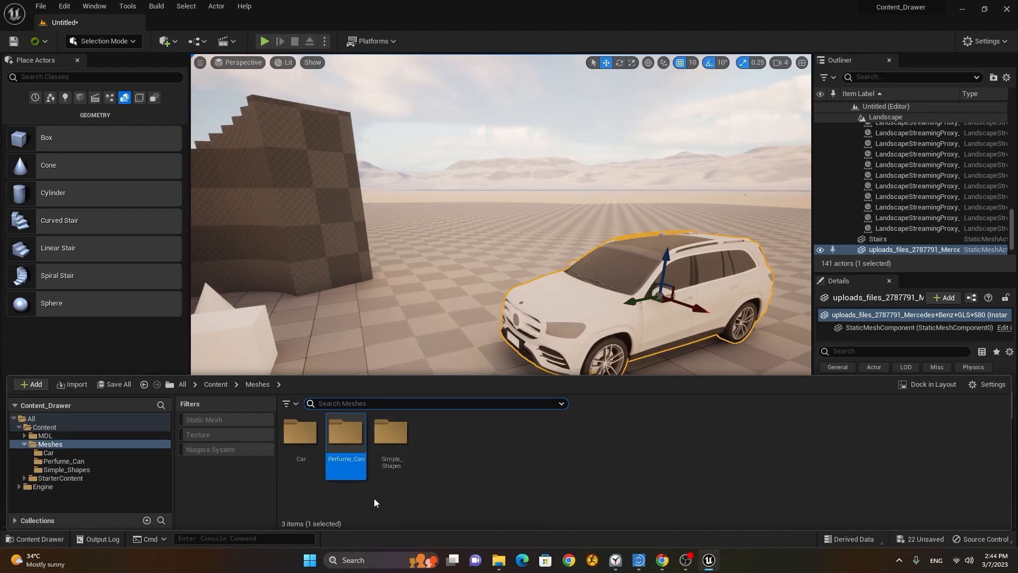
# Step: Import perfume_can from Exercise Files into /Game/Meshes/Perfume_Can with Import All, then close the Message Log
pyautogui.doubleClick(346, 433)
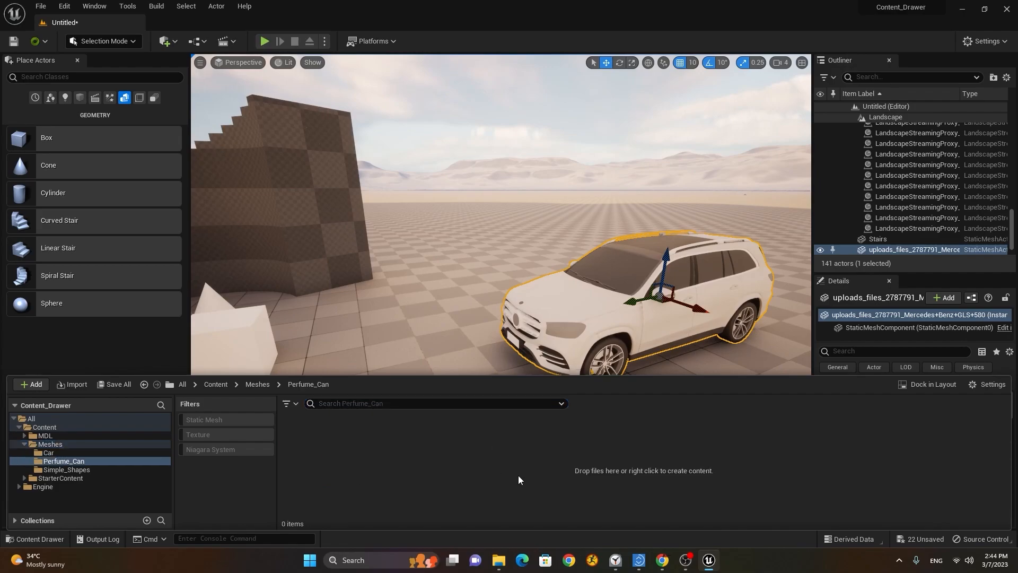
pyautogui.rightClick(338, 454)
pyautogui.click(368, 42)
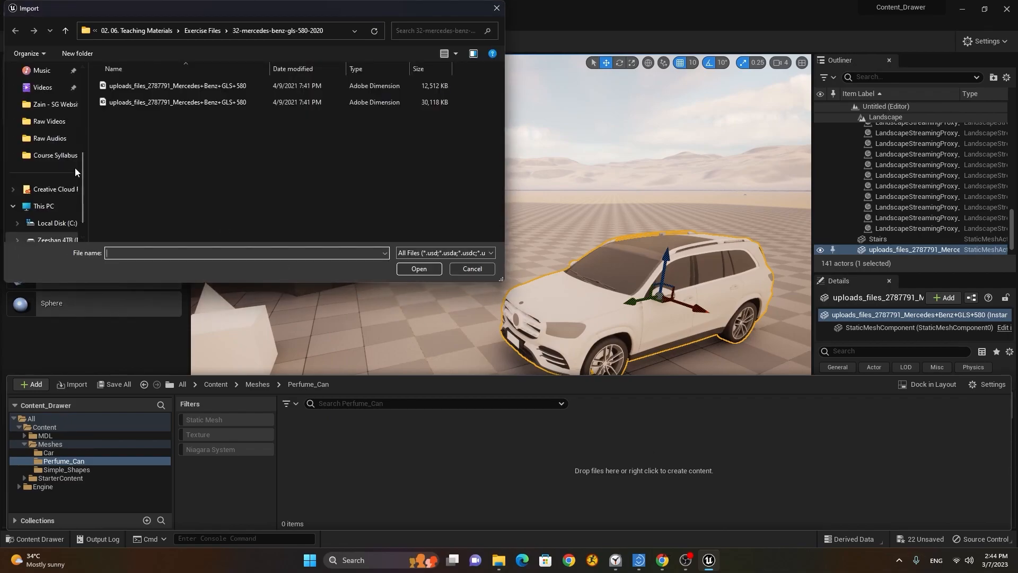
pyautogui.scroll(5, 75, 132)
pyautogui.scroll(-3, 74, 126)
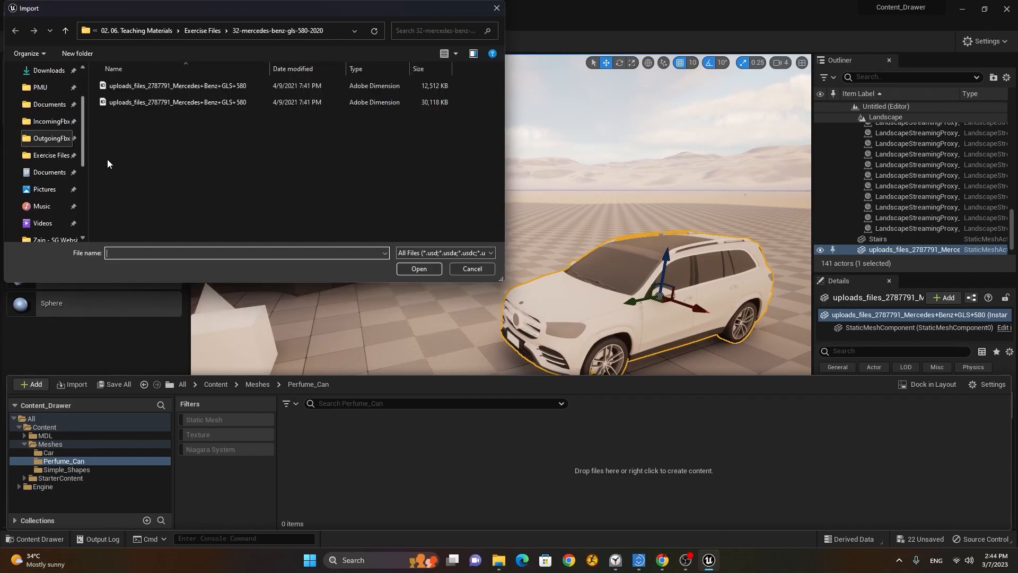
pyautogui.click(46, 155)
pyautogui.scroll(-1, 265, 176)
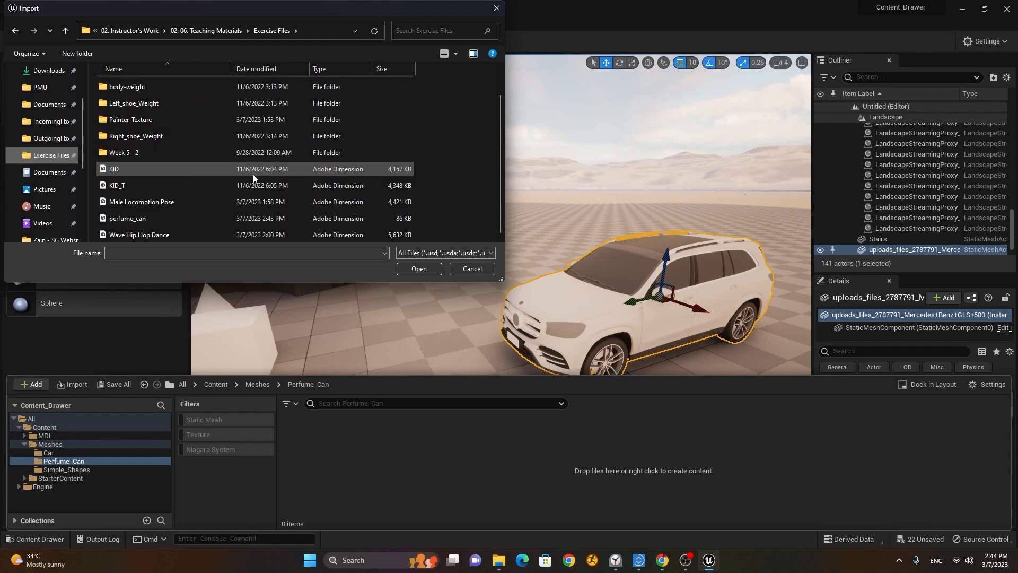
pyautogui.click(164, 218)
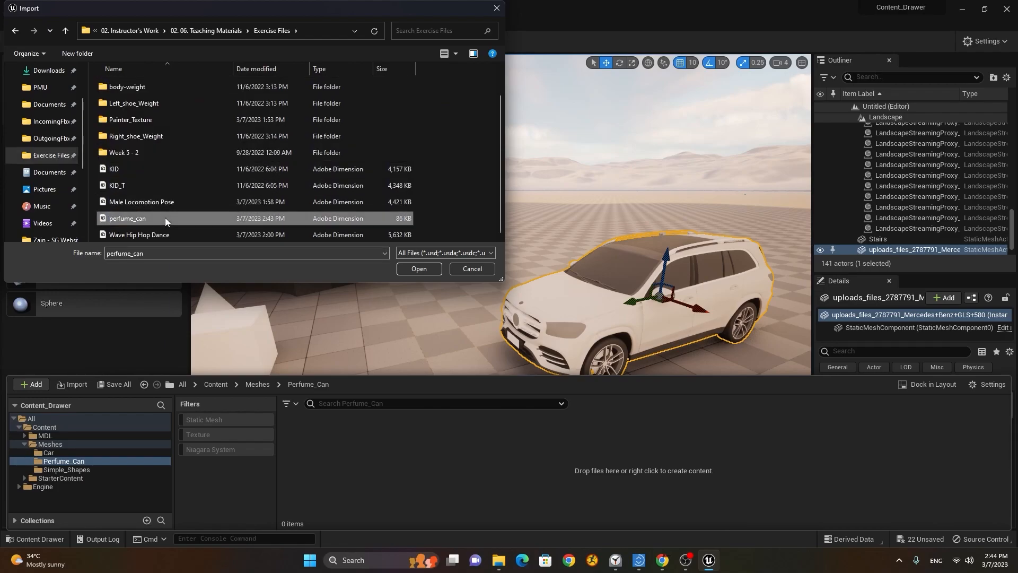
pyautogui.click(421, 270)
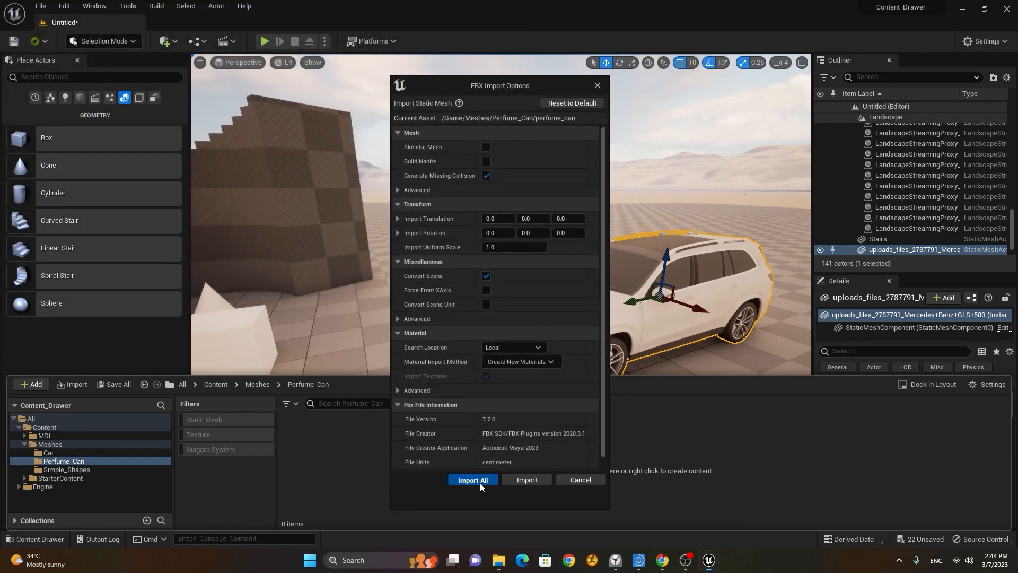
pyautogui.click(473, 480)
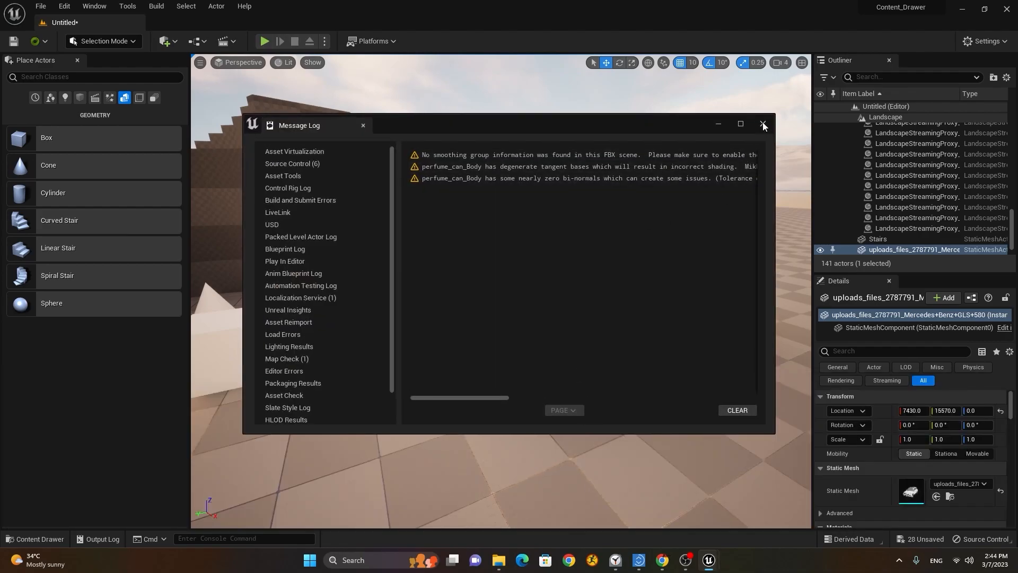
pyautogui.click(763, 125)
pyautogui.click(26, 539)
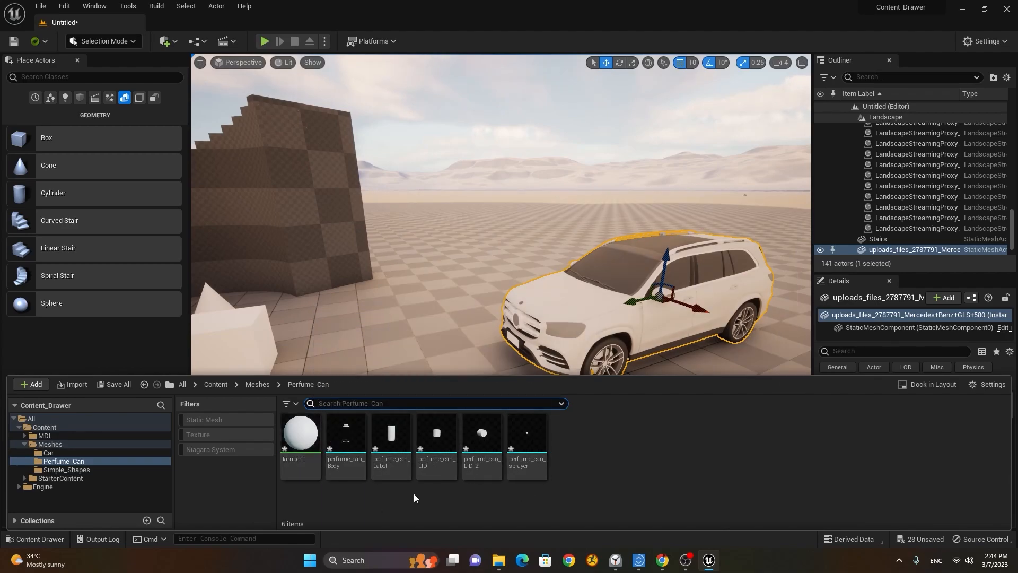
# Step: Drag perfume_can_Label into the viewport and frame the view close on it
pyautogui.click(348, 454)
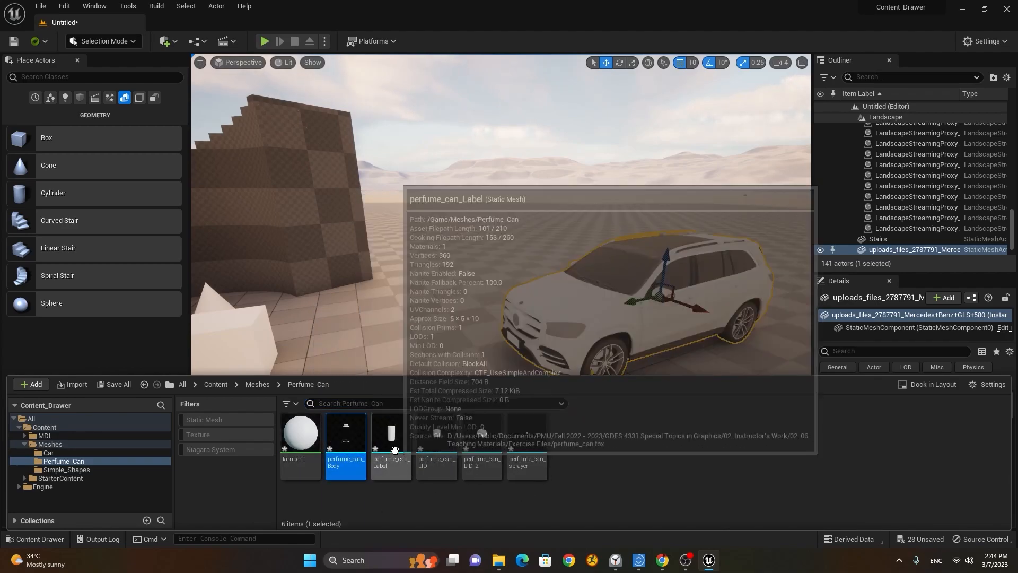
pyautogui.press('Right')
pyautogui.press('Right')
pyautogui.click(492, 459)
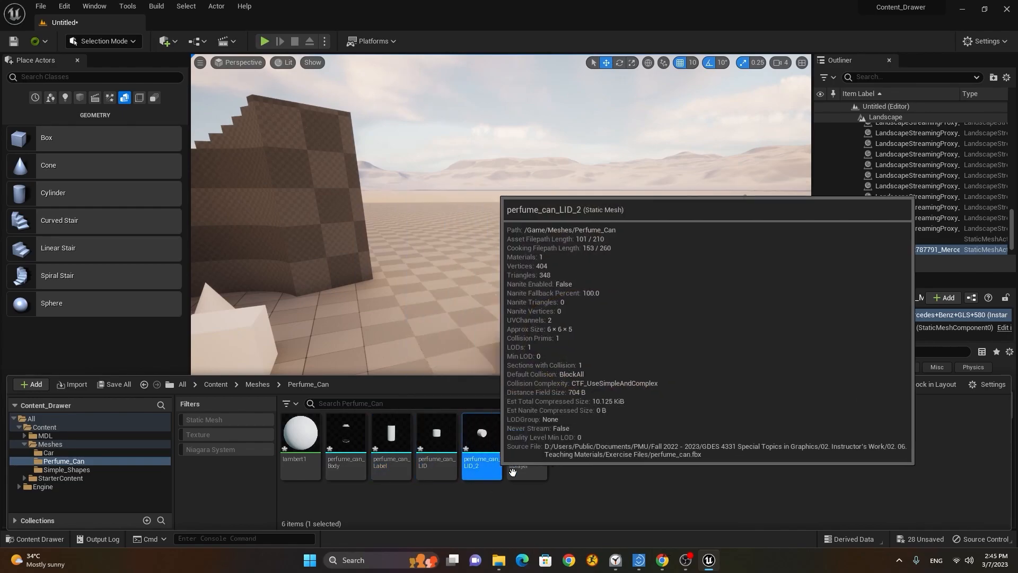
pyautogui.click(409, 454)
pyautogui.moveTo(389, 443); pyautogui.dragTo(391, 374)
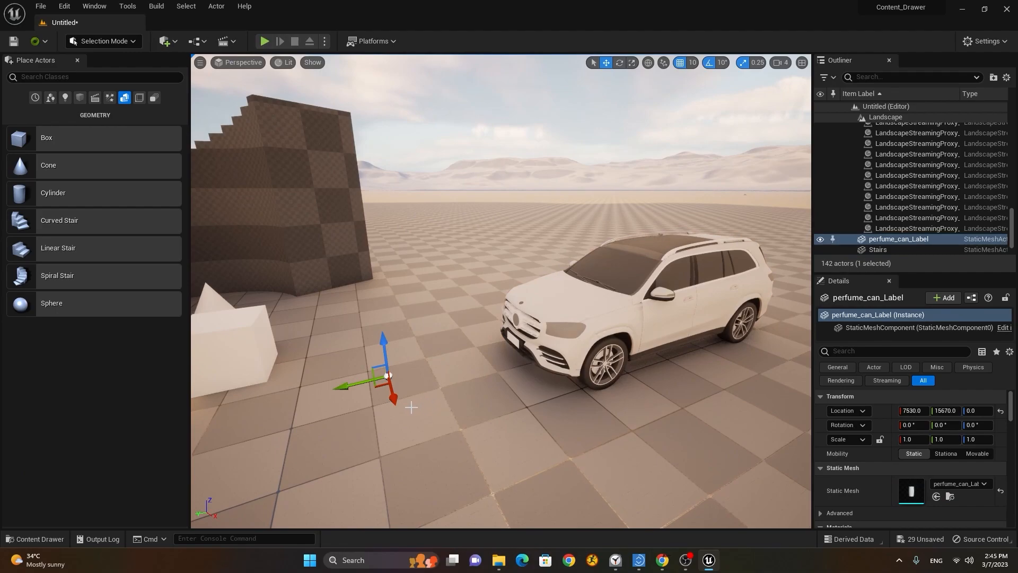
pyautogui.press('f')
pyautogui.scroll(-5, 396, 408)
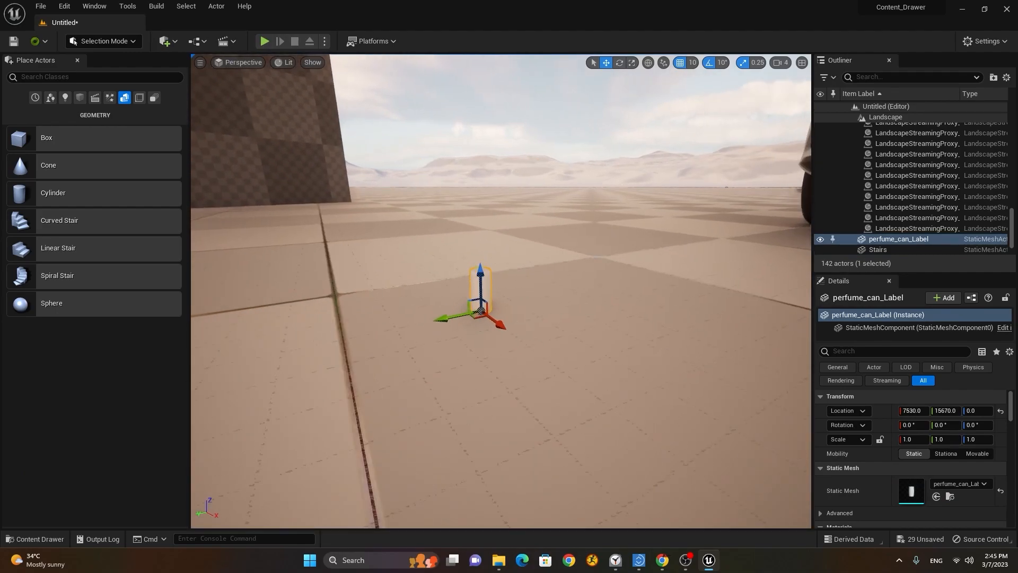
pyautogui.moveTo(532, 377); pyautogui.dragTo(505, 389, button='right')
pyautogui.press('w')
pyautogui.press('s')
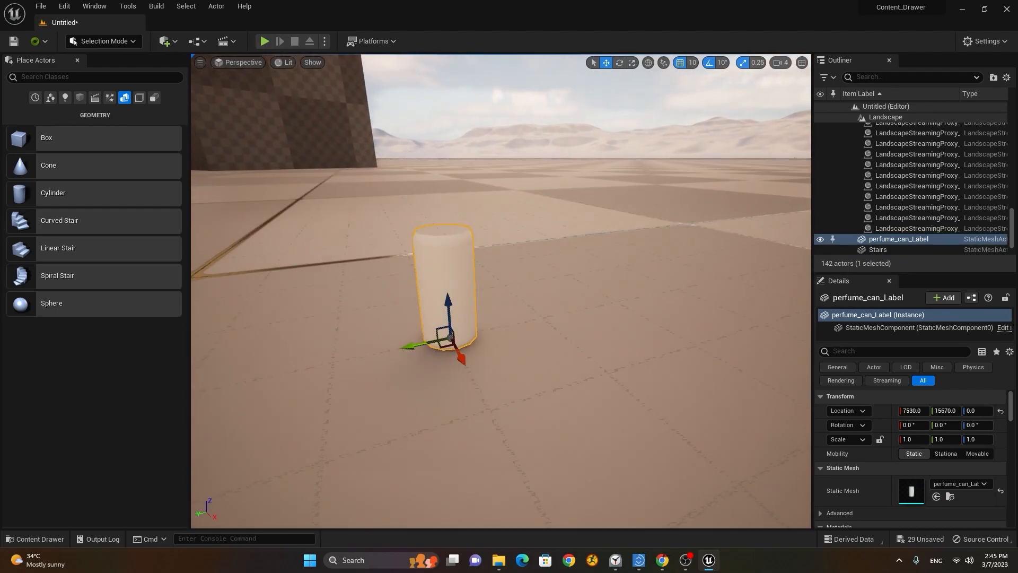
# Step: Add perfume_can_LID and perfume_can_Body to the level and move the lid onto the body
pyautogui.click(59, 537)
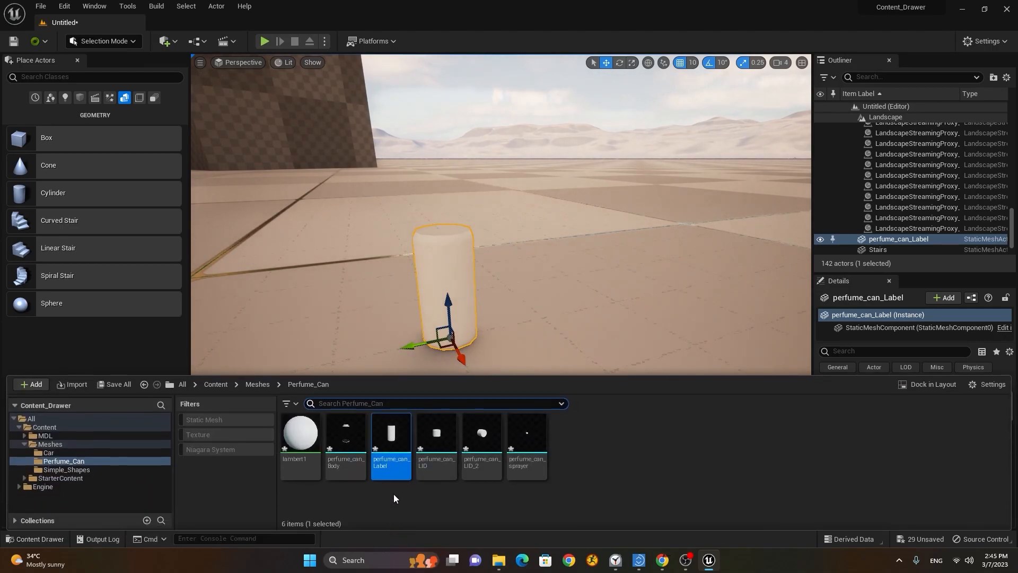
pyautogui.moveTo(435, 436); pyautogui.dragTo(513, 339)
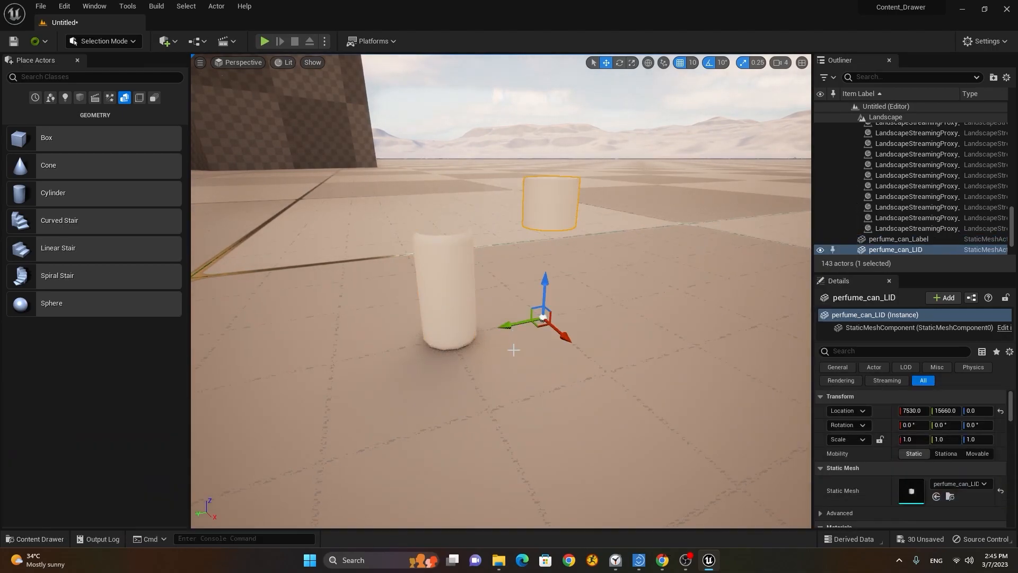
pyautogui.click(35, 538)
pyautogui.moveTo(346, 469); pyautogui.dragTo(475, 373)
pyautogui.keyDown('alt'); pyautogui.moveTo(384, 370); pyautogui.dragTo(451, 419); pyautogui.keyUp('alt')
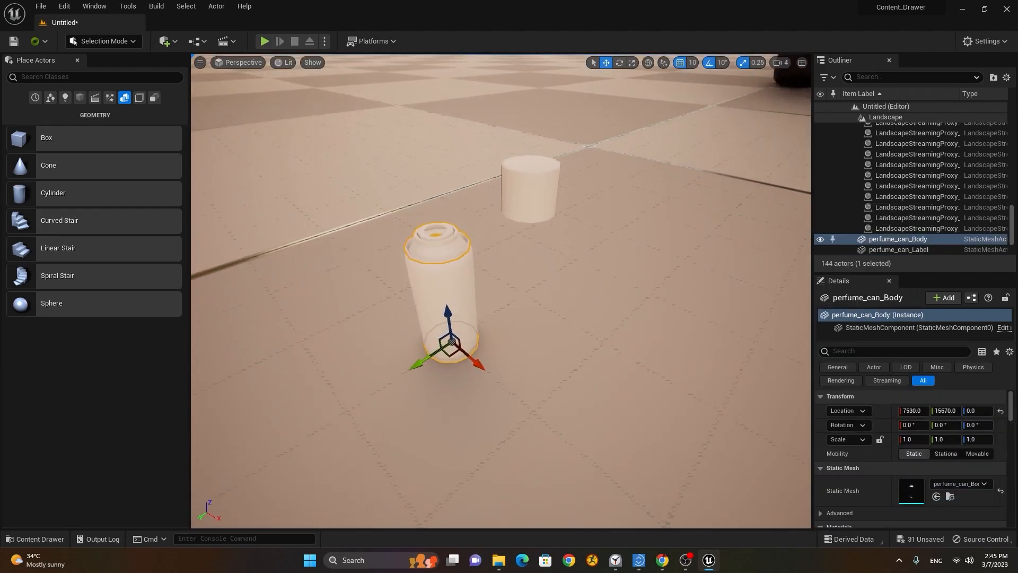
pyautogui.click(531, 197)
pyautogui.moveTo(496, 312); pyautogui.dragTo(420, 359)
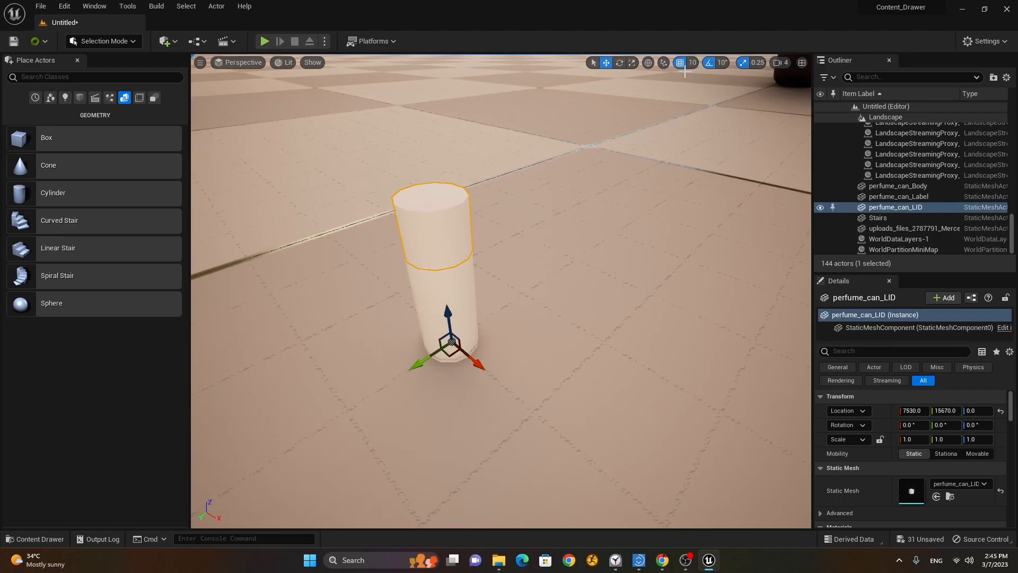
# Step: Undo the lid move, re-place perfume_can_Body, and turn on grid snapping
pyautogui.hotkey('ctrl', 'z')
pyautogui.hotkey('ctrl', 'z')
pyautogui.hotkey('ctrl', 'z')
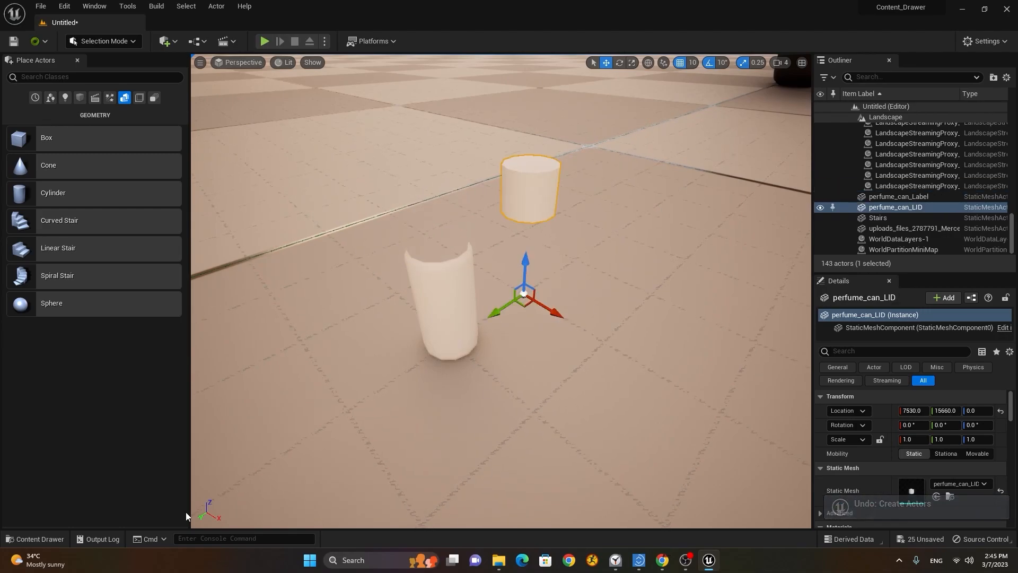
pyautogui.click(24, 541)
pyautogui.moveTo(365, 434); pyautogui.dragTo(418, 362)
pyautogui.click(680, 66)
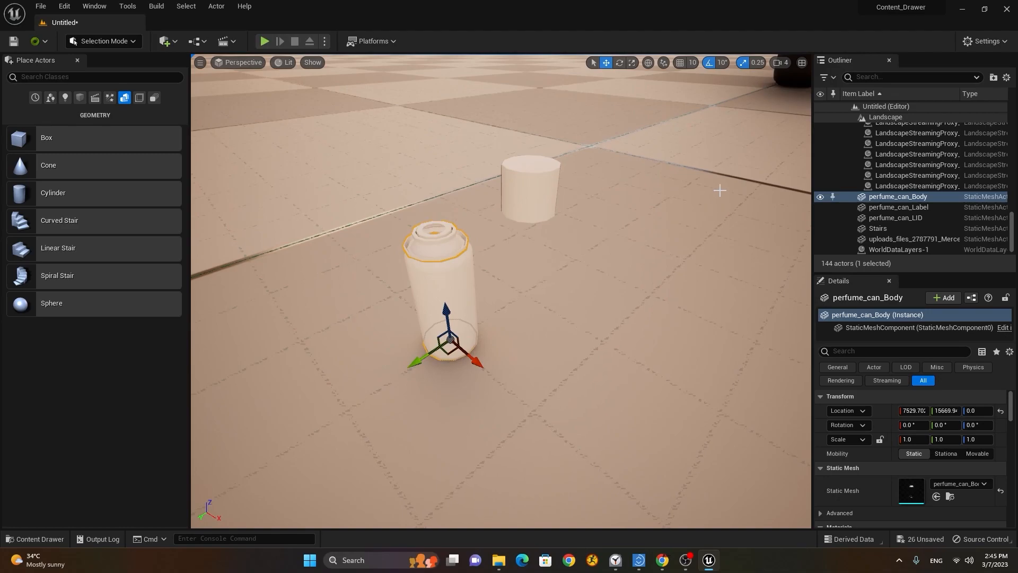
pyautogui.click(679, 64)
# Step: Delete perfume_can_Body, Label and LID from the level, leaving the Perfume_Can meshes showing
pyautogui.click(39, 539)
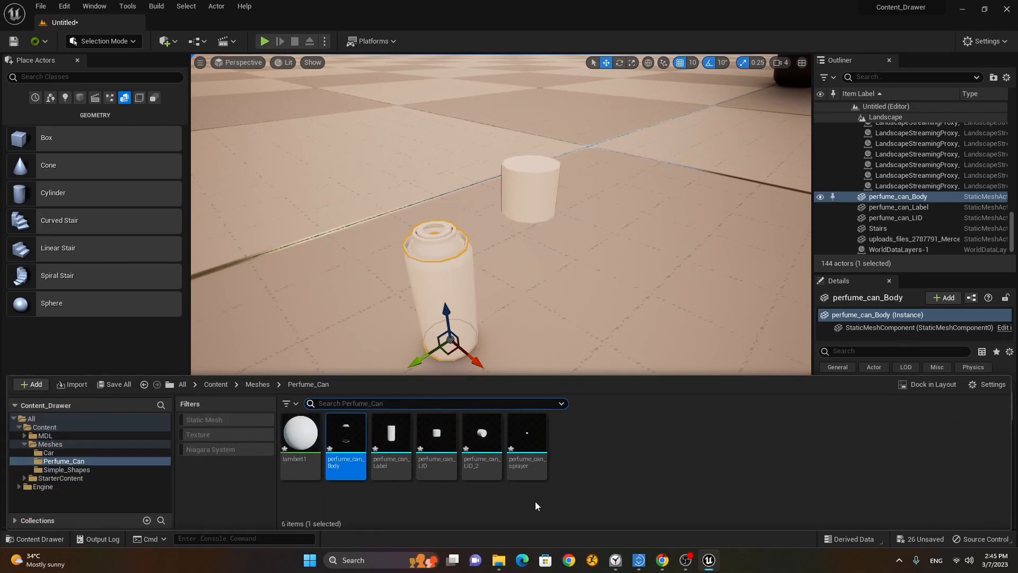
pyautogui.click(430, 243)
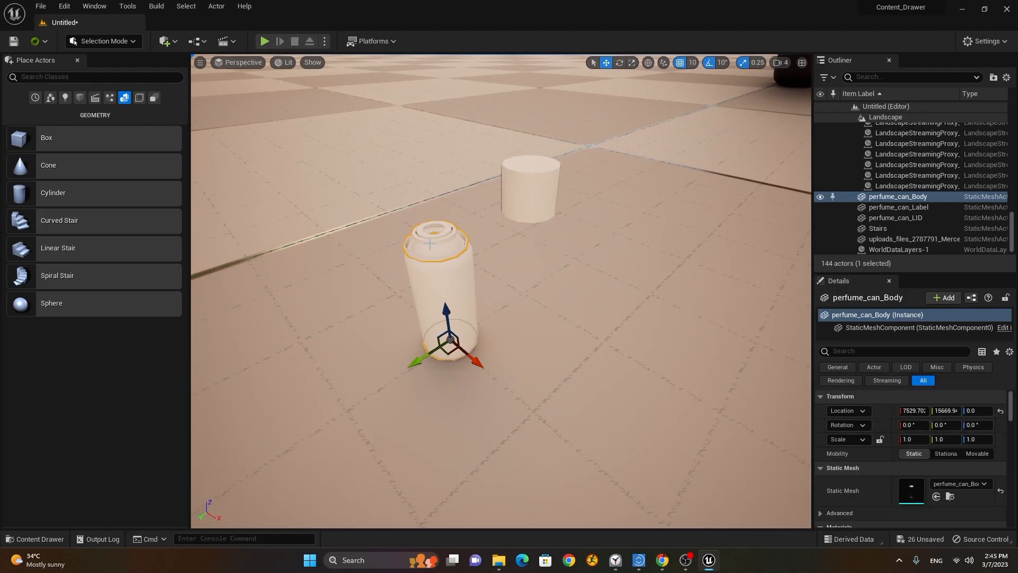
pyautogui.press('Delete')
pyautogui.click(447, 287)
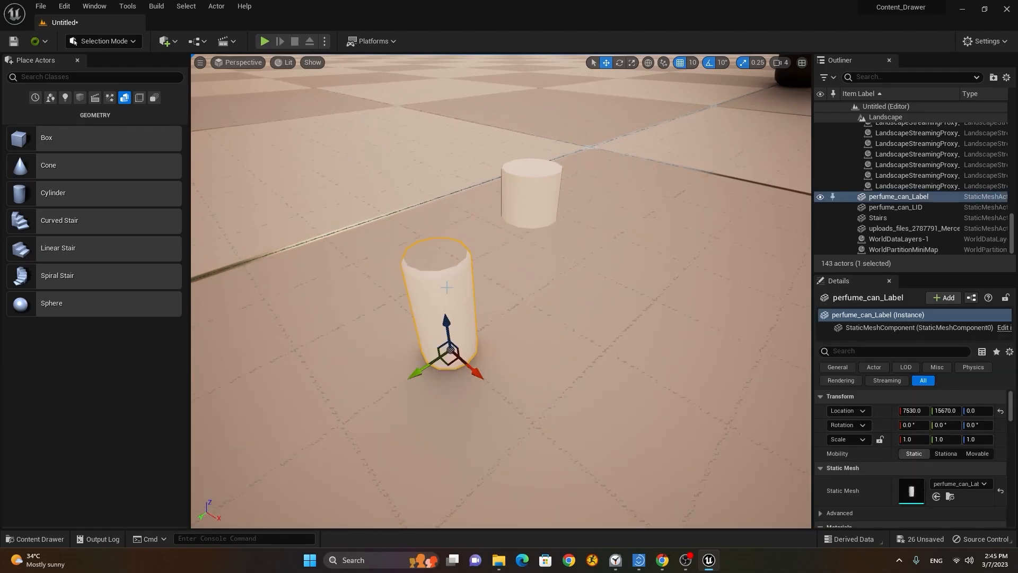
pyautogui.press('Delete')
pyautogui.click(532, 197)
pyautogui.press('Delete')
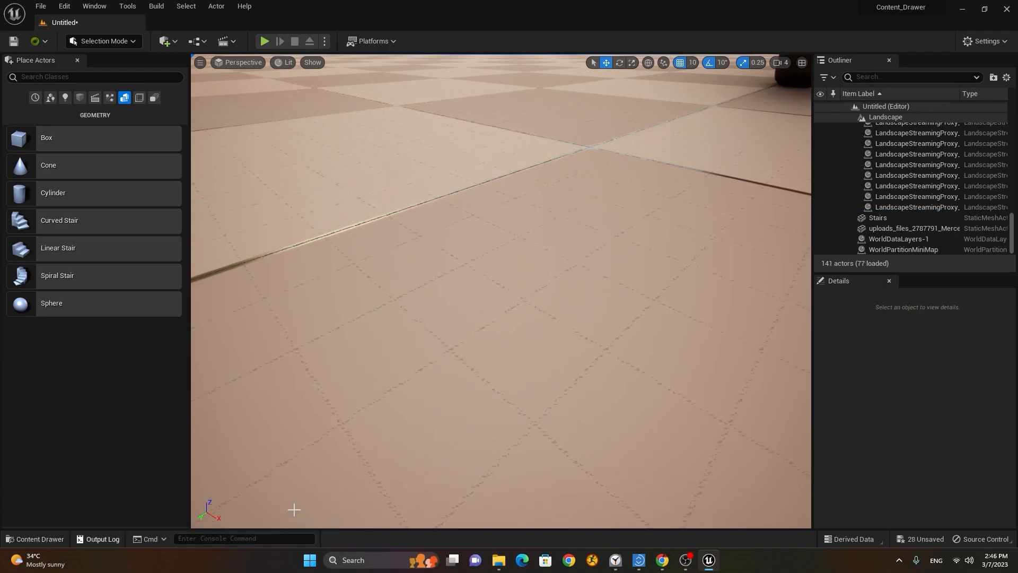
pyautogui.click(40, 539)
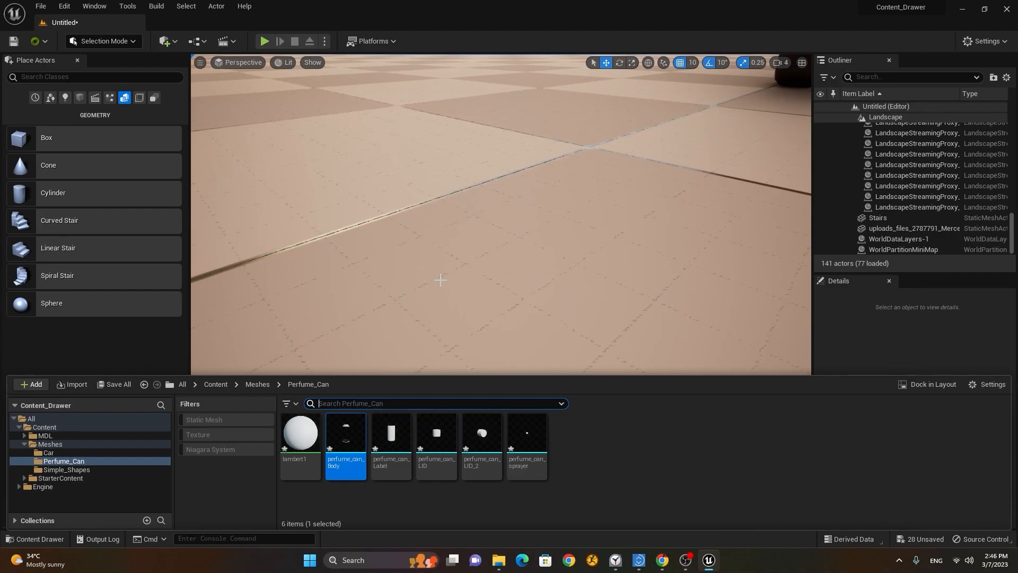
# Step: Drag Body, Label, LID, LID_2 and sprayer into the level together as one selection
pyautogui.moveTo(350, 443)
pyautogui.keyDown('ctrl'); pyautogui.click(391, 440); pyautogui.keyUp('ctrl')
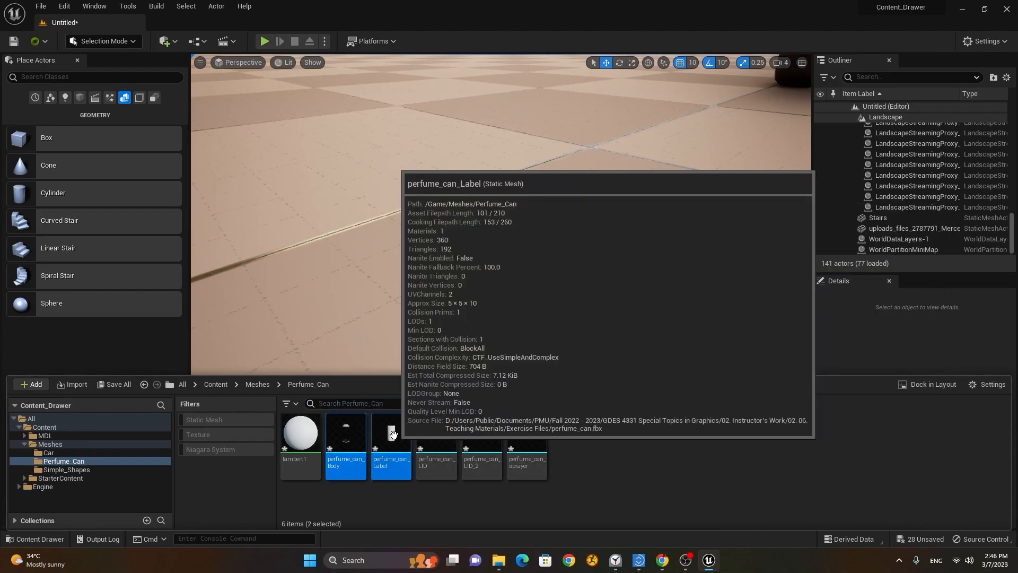
pyautogui.keyDown('ctrl'); pyautogui.click(457, 436); pyautogui.keyUp('ctrl')
pyautogui.keyDown('ctrl'); pyautogui.click(481, 437); pyautogui.keyUp('ctrl')
pyautogui.keyDown('ctrl'); pyautogui.click(527, 438); pyautogui.keyUp('ctrl')
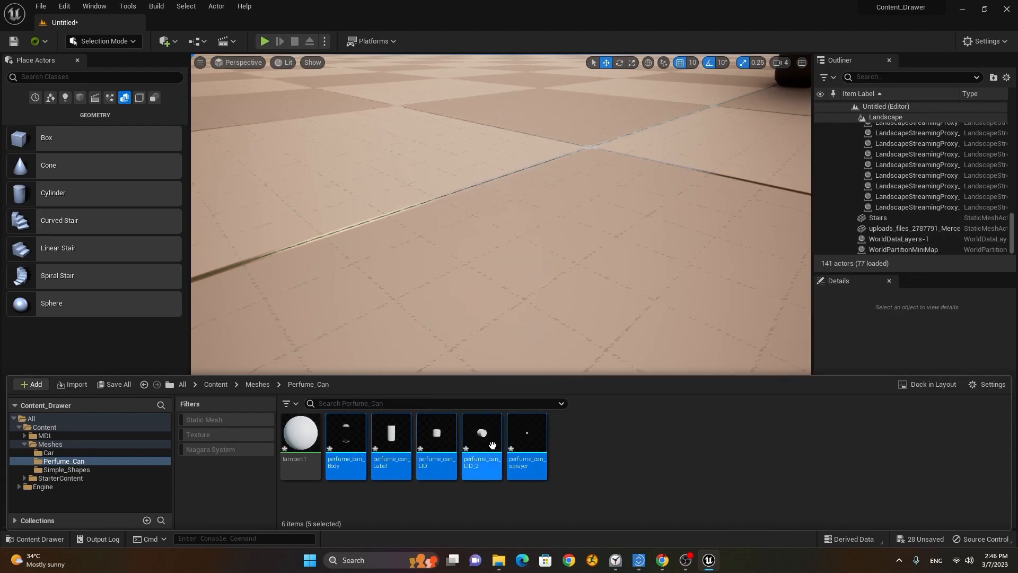
pyautogui.moveTo(481, 435); pyautogui.dragTo(486, 350)
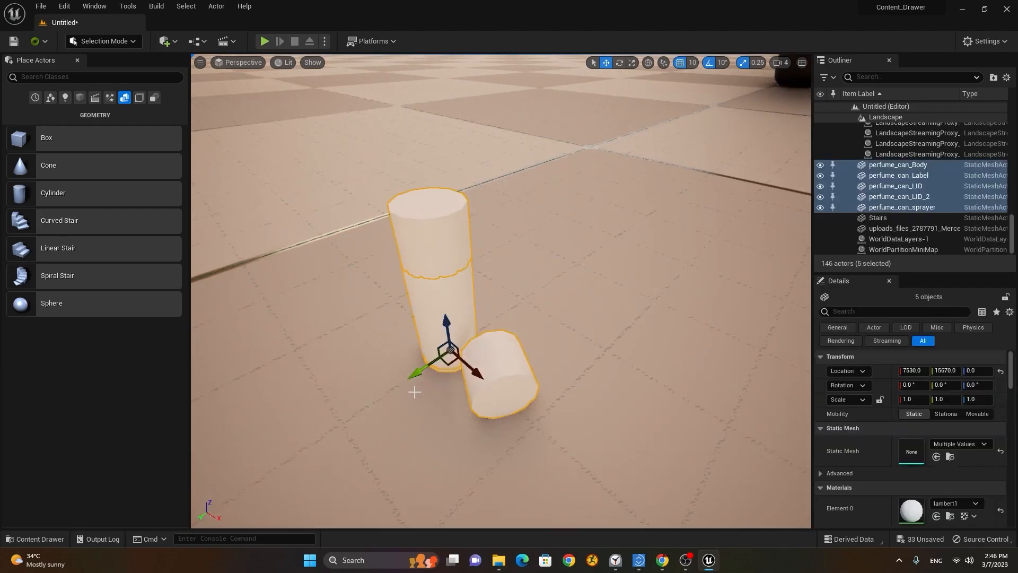
# Step: Test-raise perfume_can_LID and slide LID_2 aside, then undo the moves
pyautogui.keyDown('alt'); pyautogui.moveTo(372, 398); pyautogui.dragTo(456, 334); pyautogui.keyUp('alt')
pyautogui.click(453, 208)
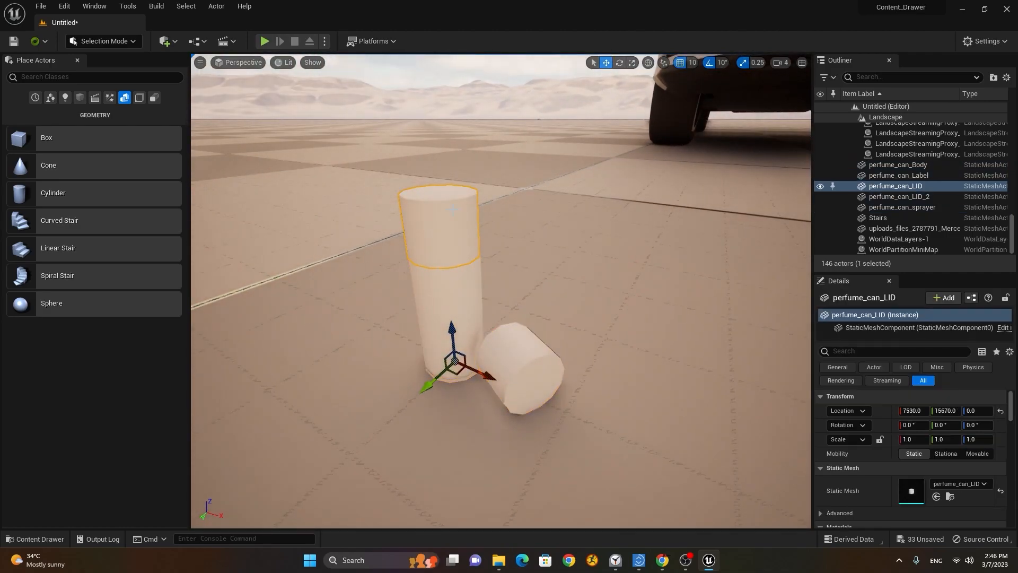
pyautogui.moveTo(452, 277); pyautogui.dragTo(451, 228)
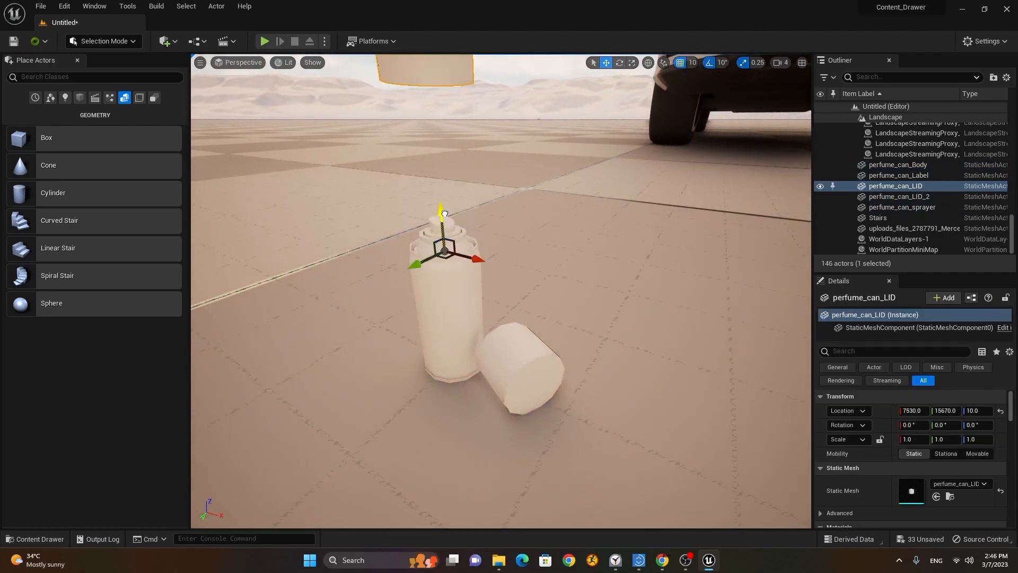
pyautogui.hotkey('ctrl', 'z')
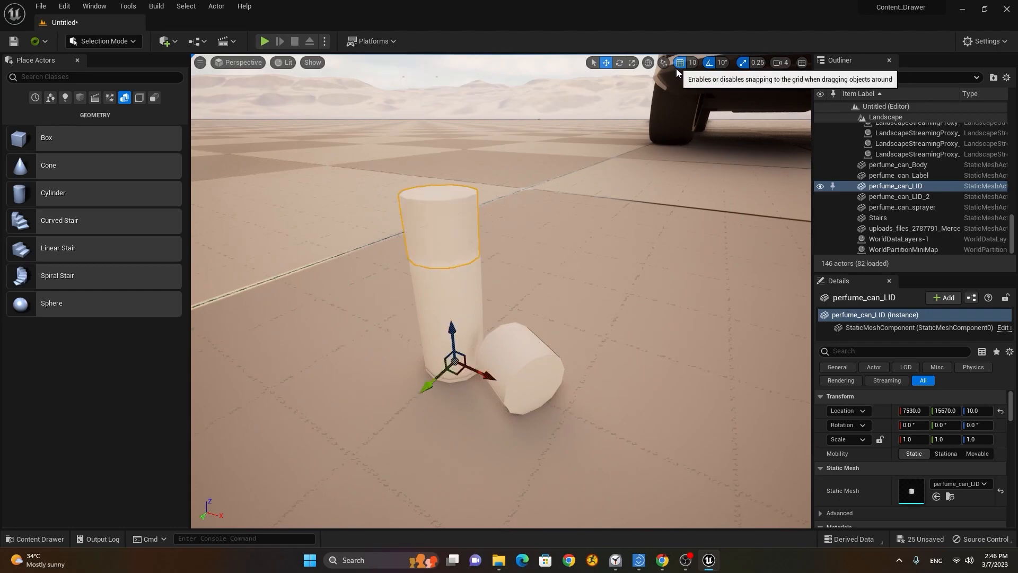
pyautogui.moveTo(452, 326); pyautogui.dragTo(449, 295)
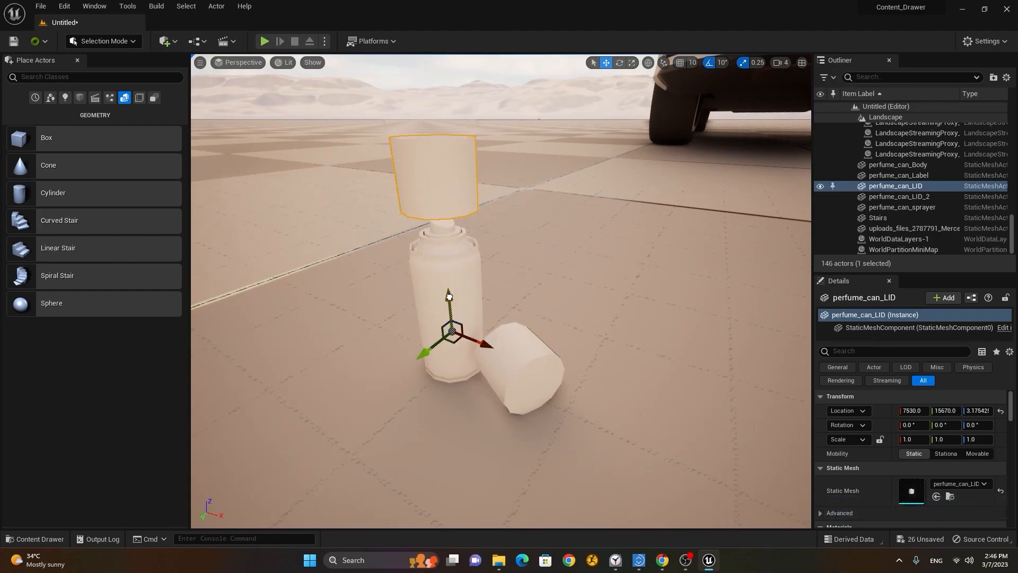
pyautogui.click(542, 366)
pyautogui.moveTo(486, 375); pyautogui.dragTo(542, 399)
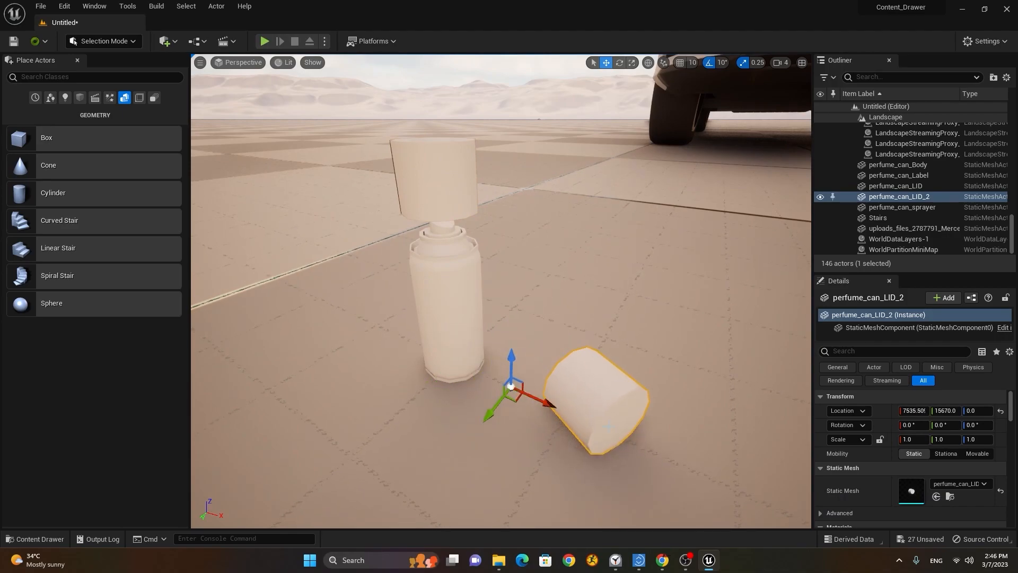
pyautogui.hotkey('ctrl', 'z')
pyautogui.hotkey('ctrl', 'z')
pyautogui.hotkey('ctrl', 'z')
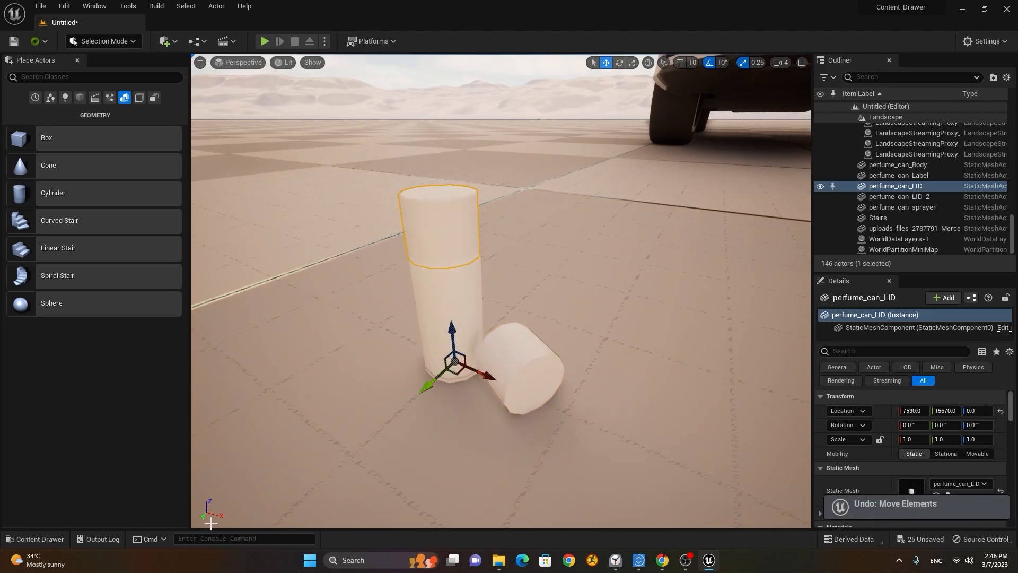
# Step: Pull the view back toward the car and frame the selected perfume_can_LID
pyautogui.click(43, 542)
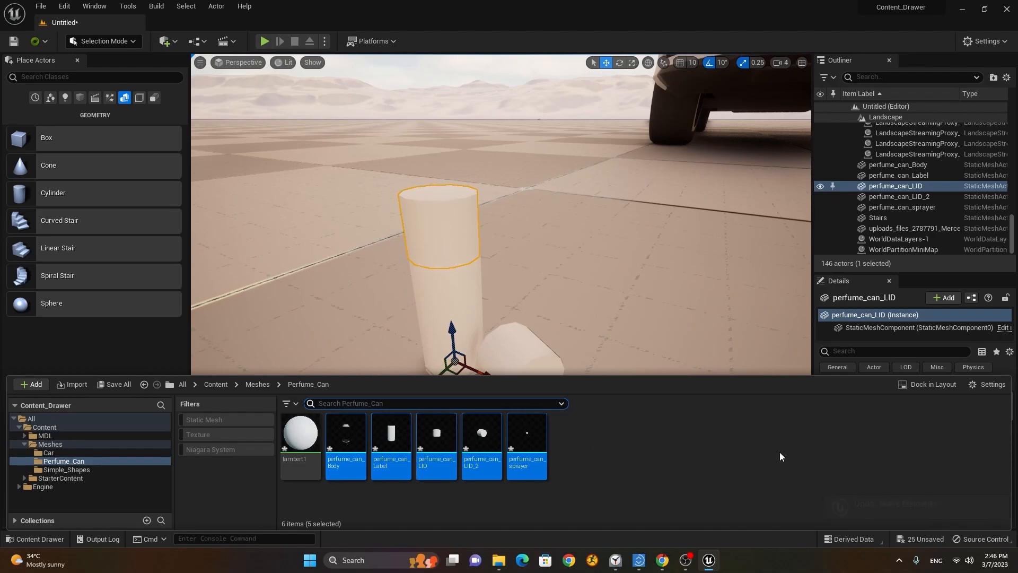
pyautogui.moveTo(624, 260); pyautogui.dragTo(607, 264, button='right')
pyautogui.press('s')
pyautogui.press('w')
pyautogui.press('s')
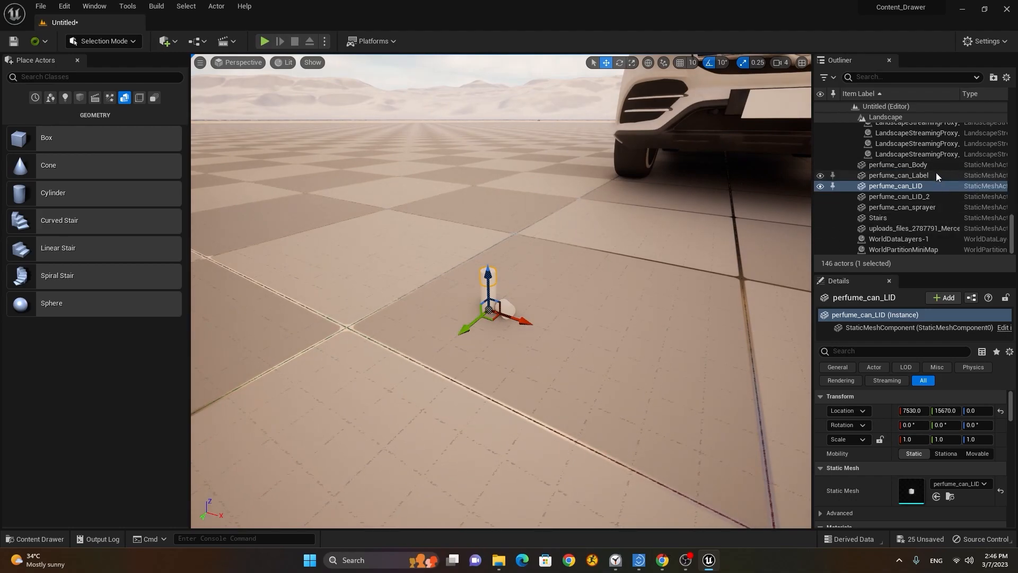
pyautogui.press('f')
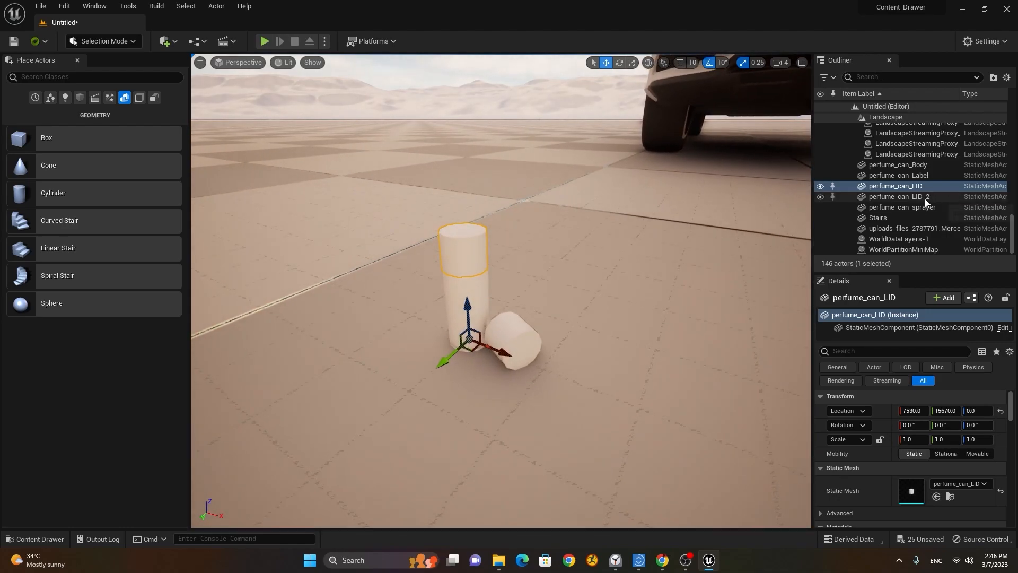
# Step: Shift-select perfume_can_Body through perfume_can_sprayer in the Outliner and Group them
pyautogui.click(932, 165)
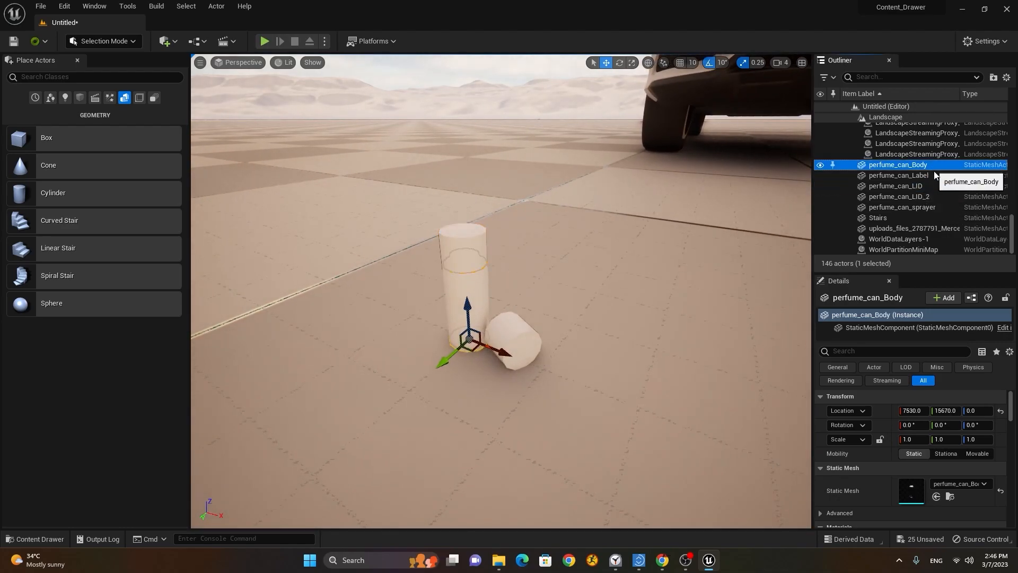
pyautogui.keyDown('shift'); pyautogui.click(943, 207); pyautogui.keyUp('shift')
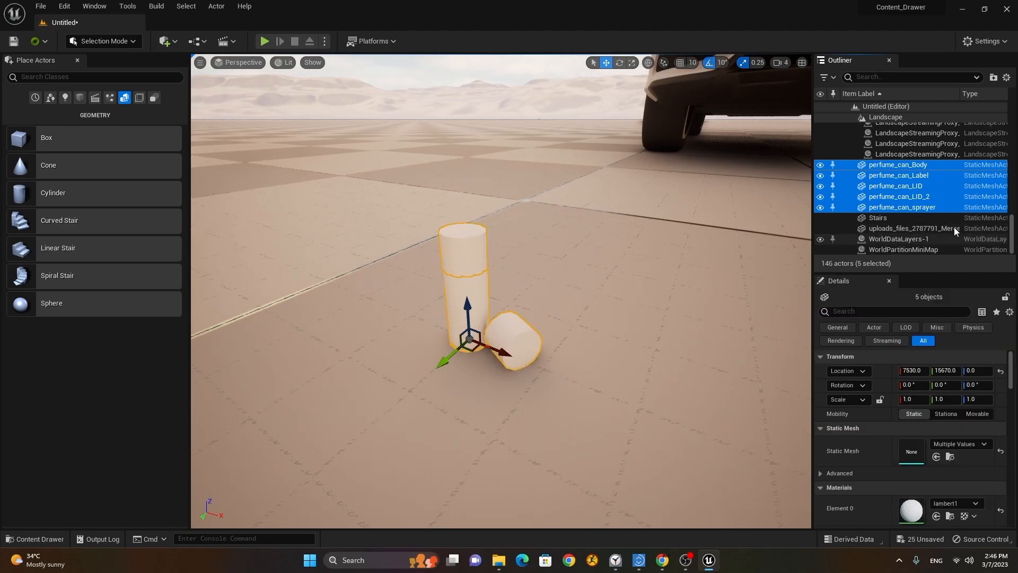
pyautogui.rightClick(917, 207)
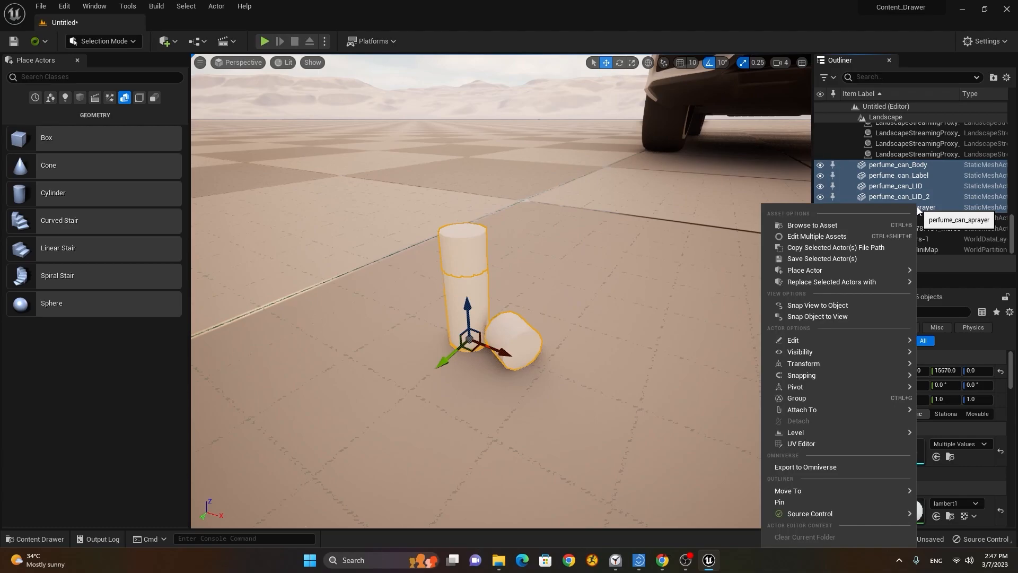
pyautogui.click(886, 397)
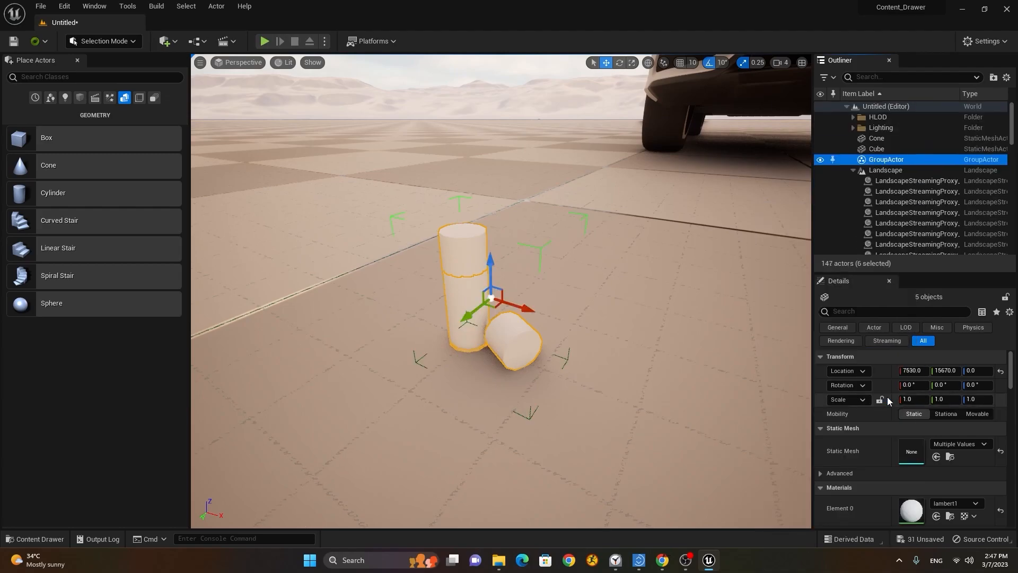
# Step: Select the perfume can GroupActor and its five parts in the Outliner
pyautogui.doubleClick(884, 161)
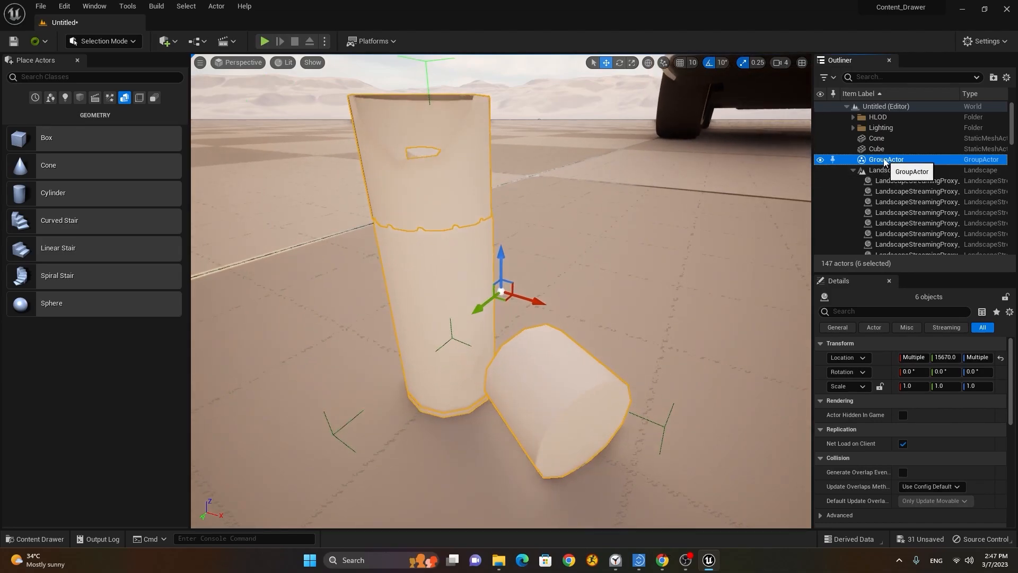
pyautogui.rightClick(884, 161)
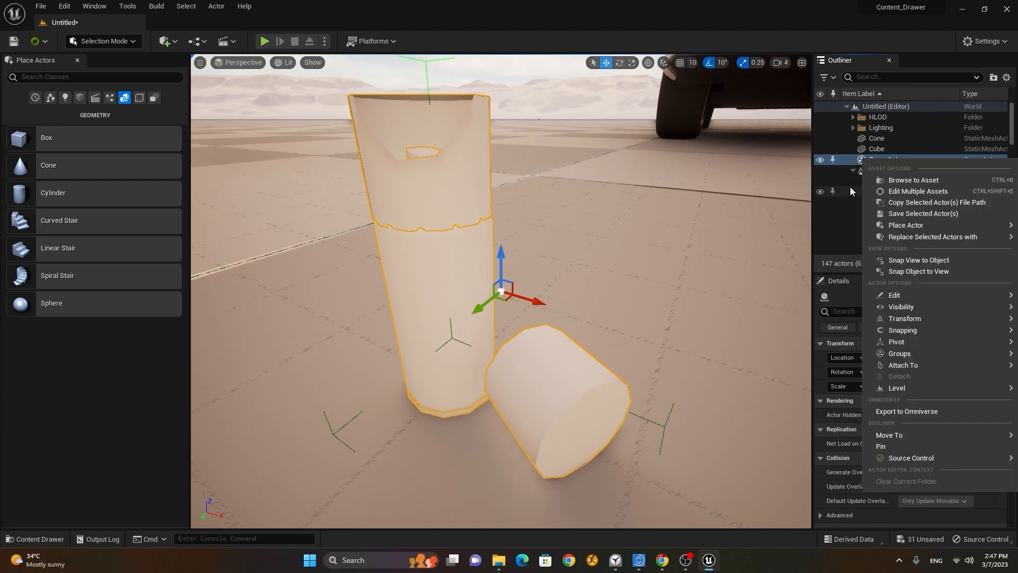
pyautogui.click(860, 161)
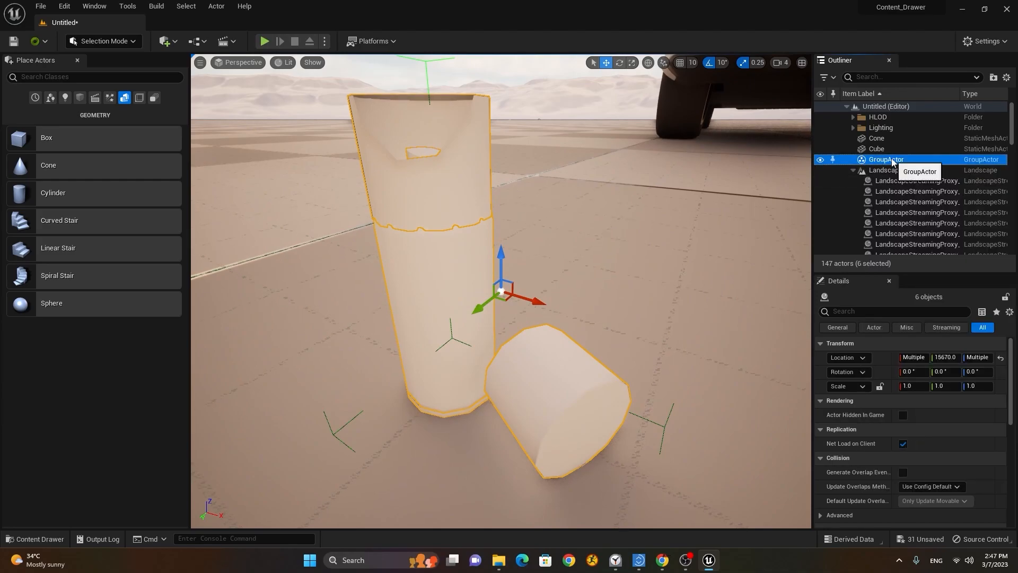
pyautogui.click(900, 202)
pyautogui.click(891, 160)
pyautogui.rightClick(880, 162)
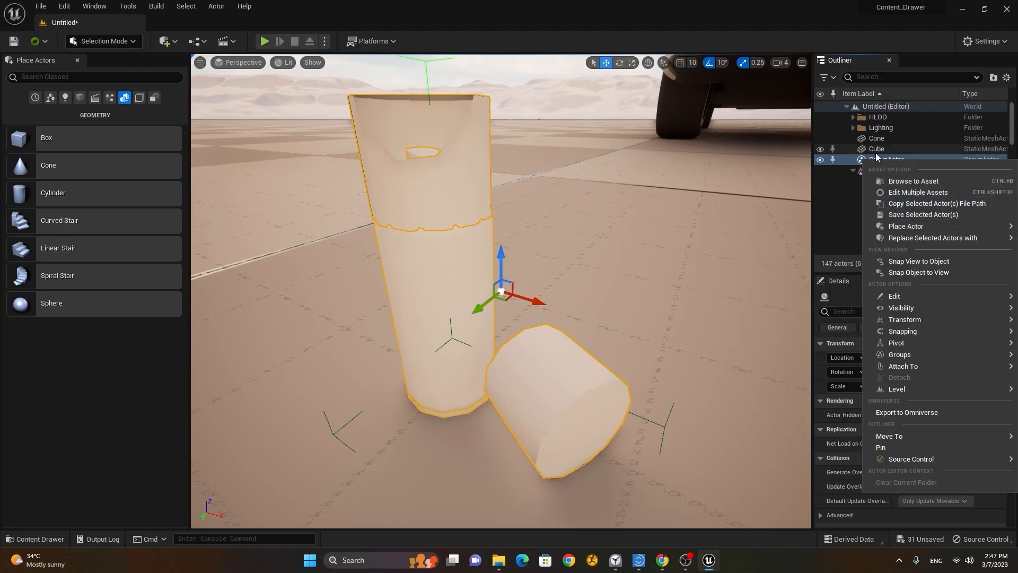
pyautogui.click(896, 159)
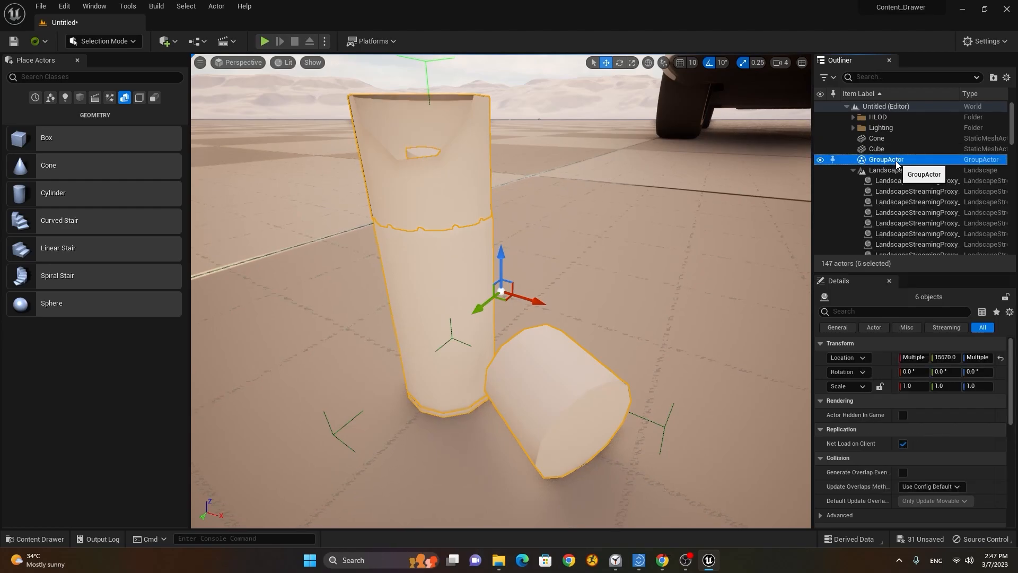
pyautogui.click(852, 169)
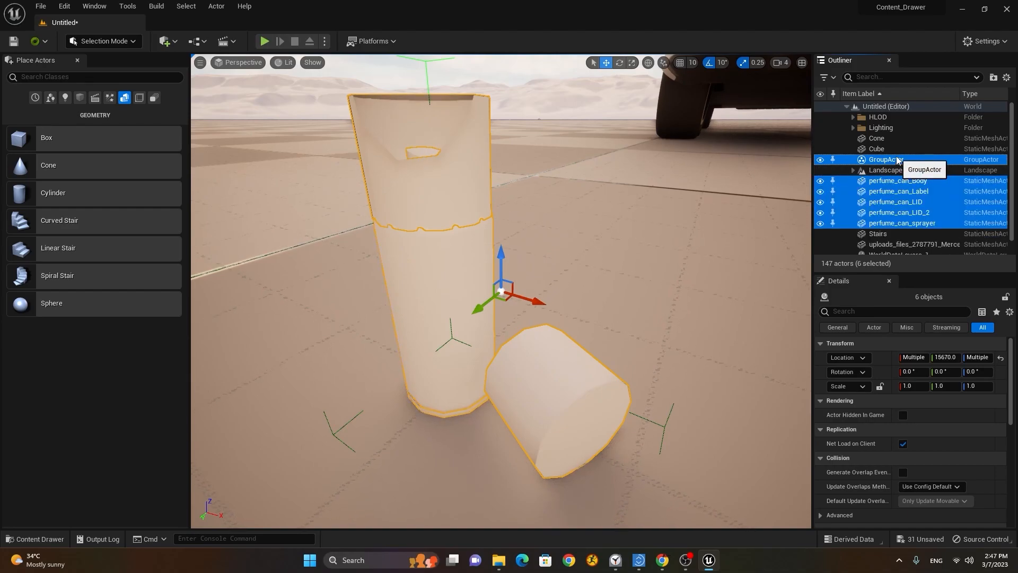
pyautogui.click(916, 182)
pyautogui.click(900, 161)
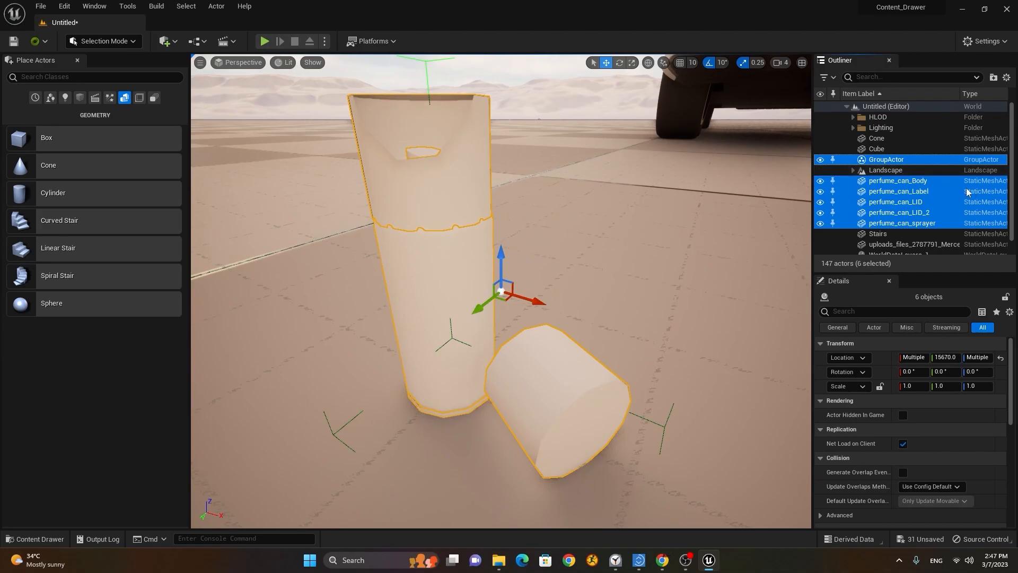
pyautogui.keyDown('ctrl'); pyautogui.click(895, 163); pyautogui.keyUp('ctrl')
pyautogui.doubleClick(879, 149)
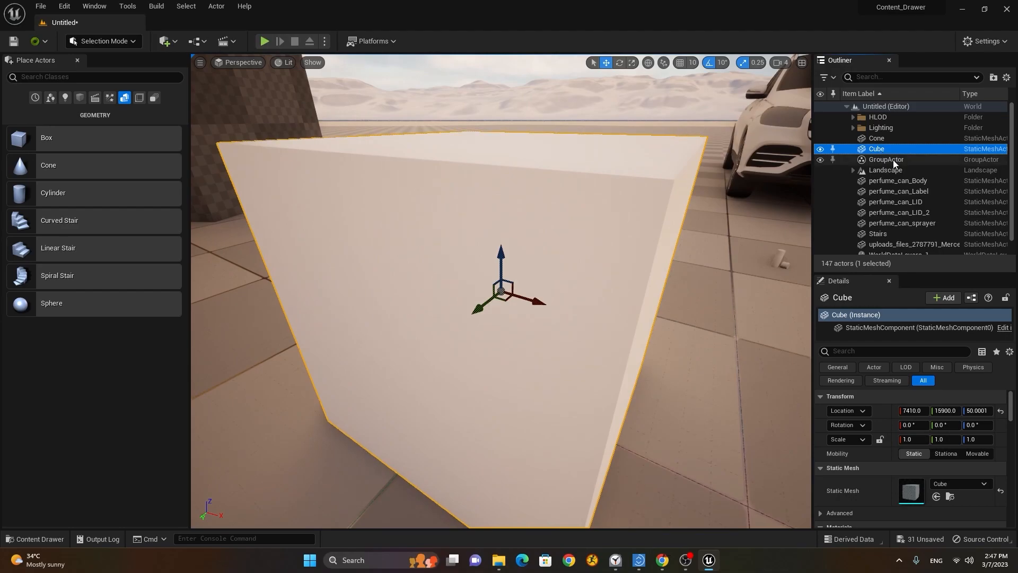
pyautogui.doubleClick(893, 161)
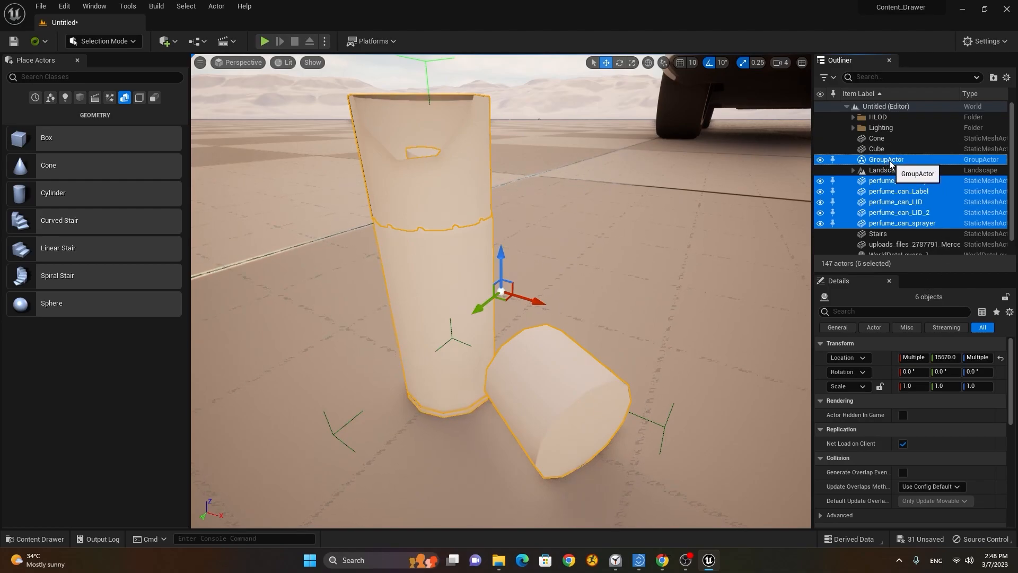
# Step: Restore the group selection and apply Groups > Ungroup to the perfume can parts
pyautogui.hotkey('ctrl', 'z')
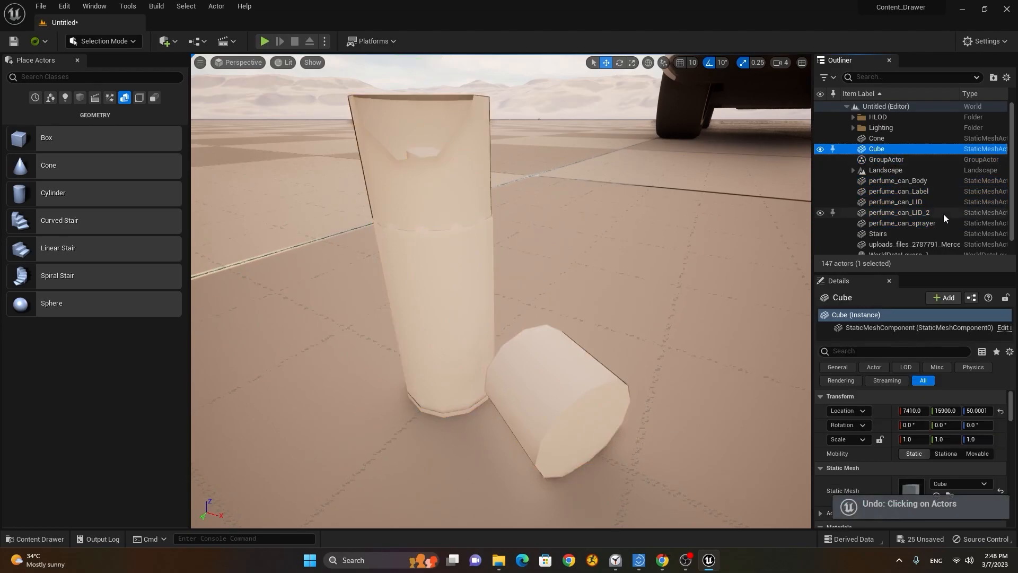
pyautogui.hotkey('ctrl', 'z')
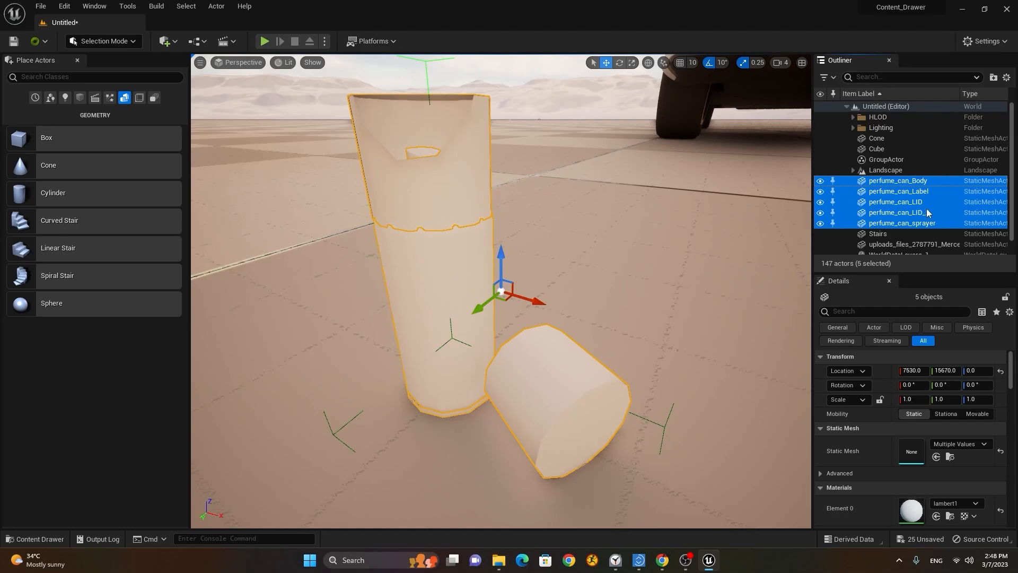
pyautogui.keyDown('ctrl'); pyautogui.click(885, 159); pyautogui.keyUp('ctrl')
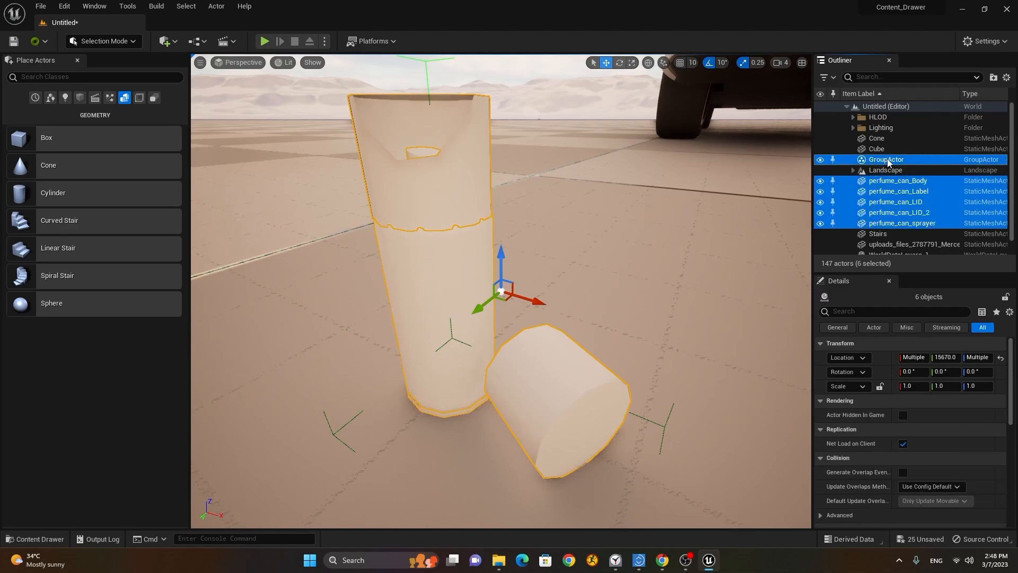
pyautogui.hotkey('ctrl', 'z')
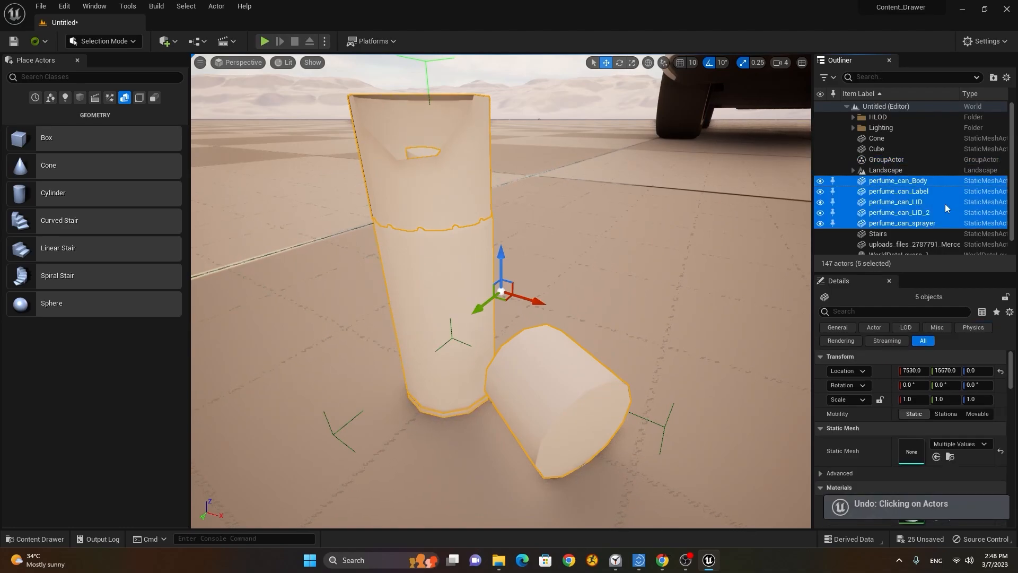
pyautogui.hotkey('ctrl', 'z')
pyautogui.rightClick(894, 159)
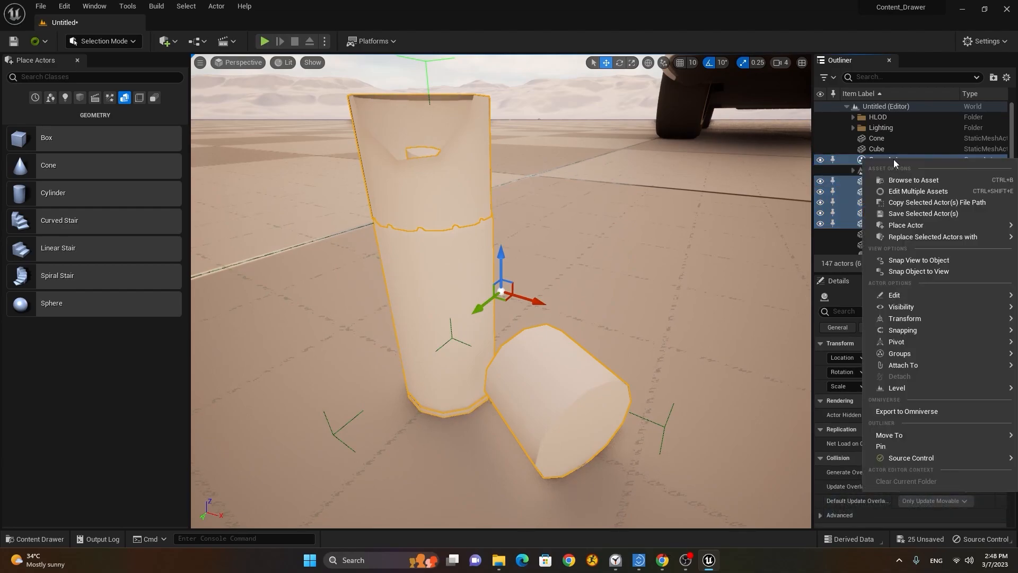
pyautogui.moveTo(937, 352)
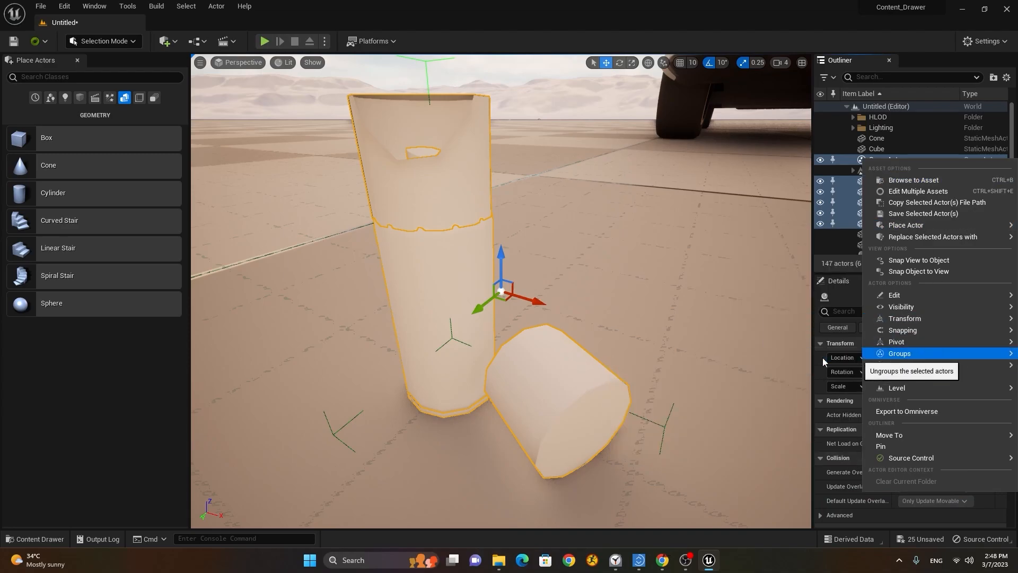
pyautogui.click(823, 357)
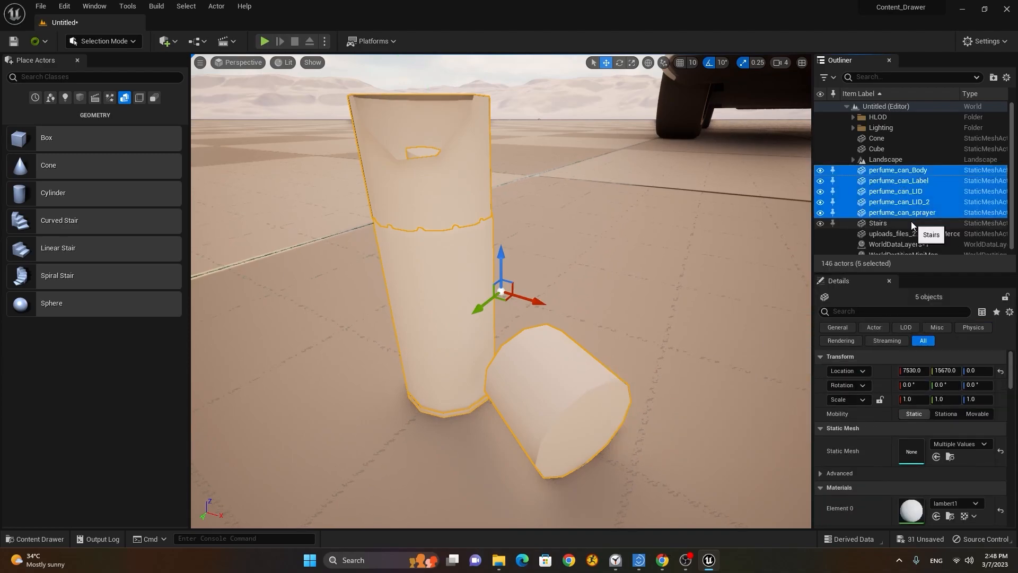
# Step: Attach perfume_can_Body and perfume_can_LID under perfume_can_Label in the Outliner
pyautogui.click(907, 171)
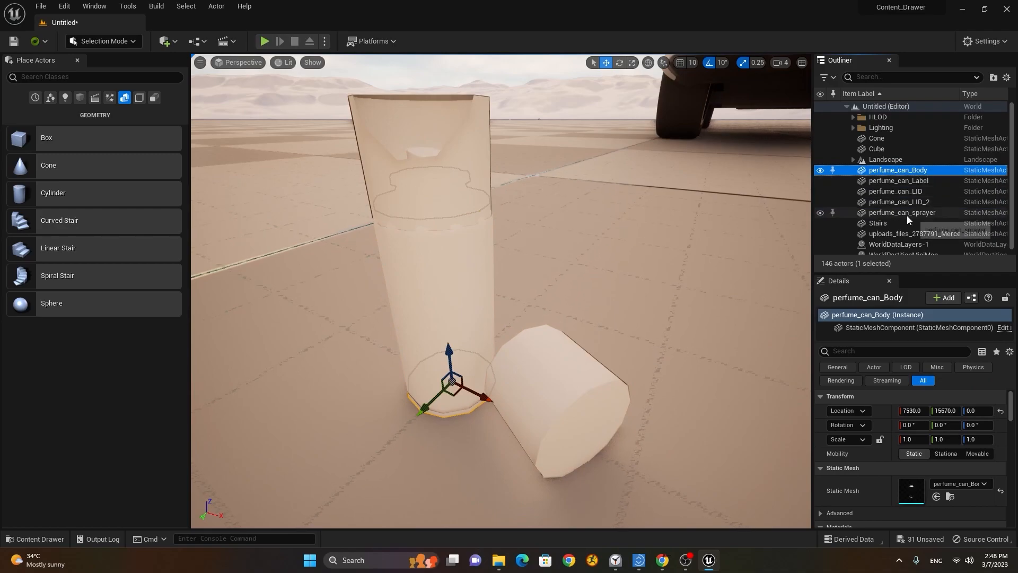
pyautogui.click(897, 180)
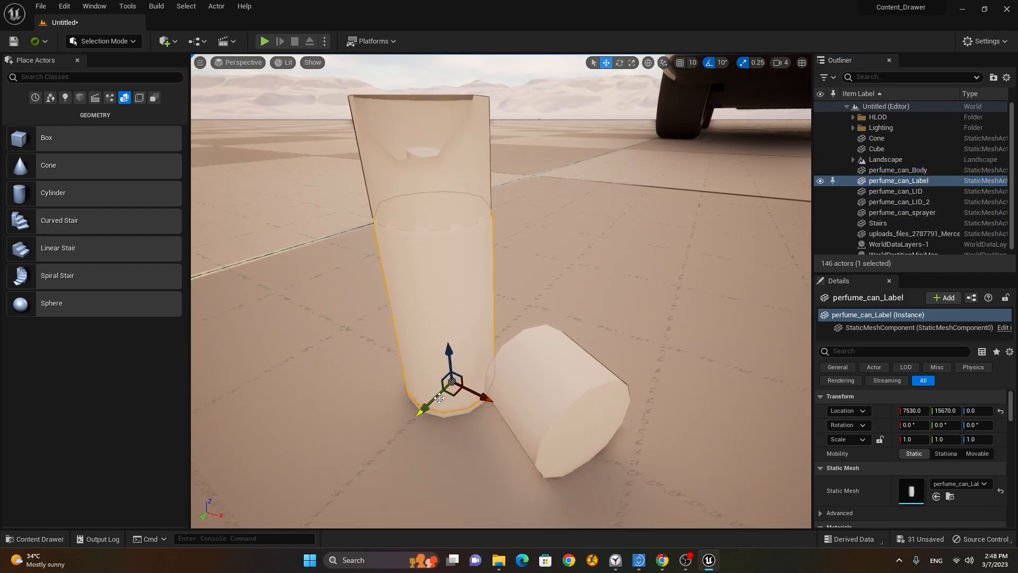
pyautogui.click(920, 169)
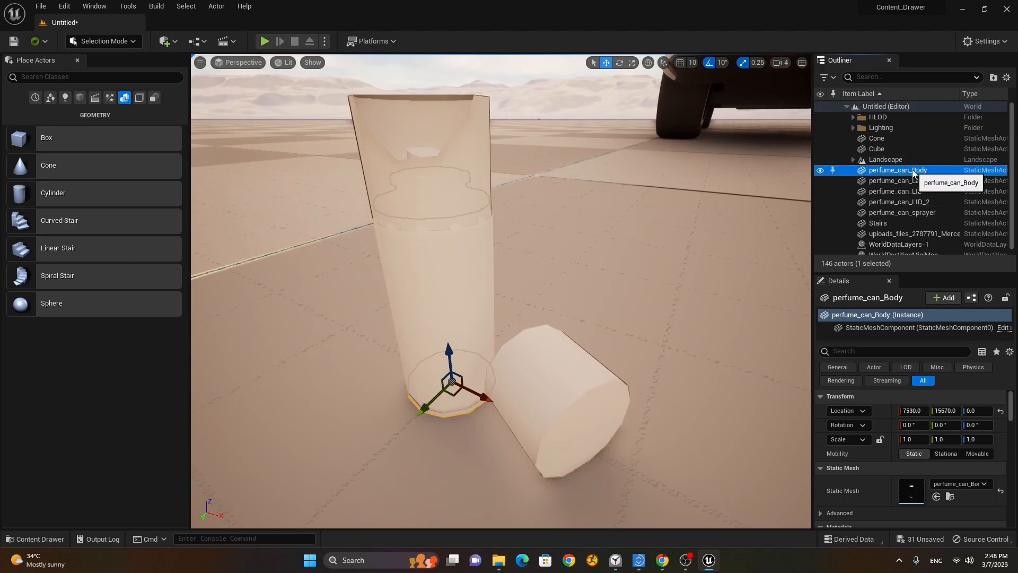
pyautogui.moveTo(912, 173); pyautogui.dragTo(911, 180)
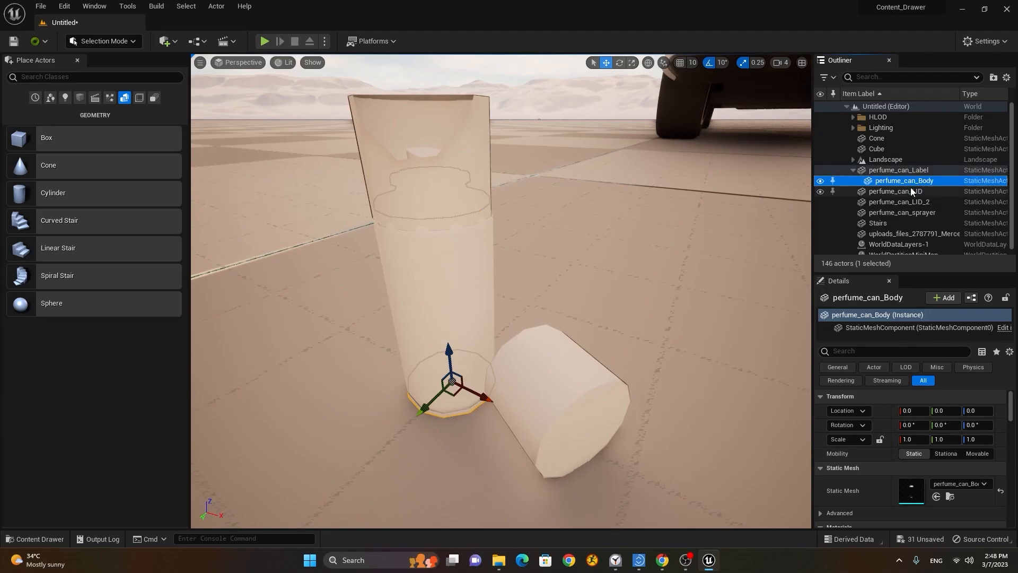
pyautogui.moveTo(909, 189)
pyautogui.mouseDown()
pyautogui.moveTo(917, 171)
pyautogui.moveTo(912, 204)
pyautogui.moveTo(917, 174)
pyautogui.mouseUp()
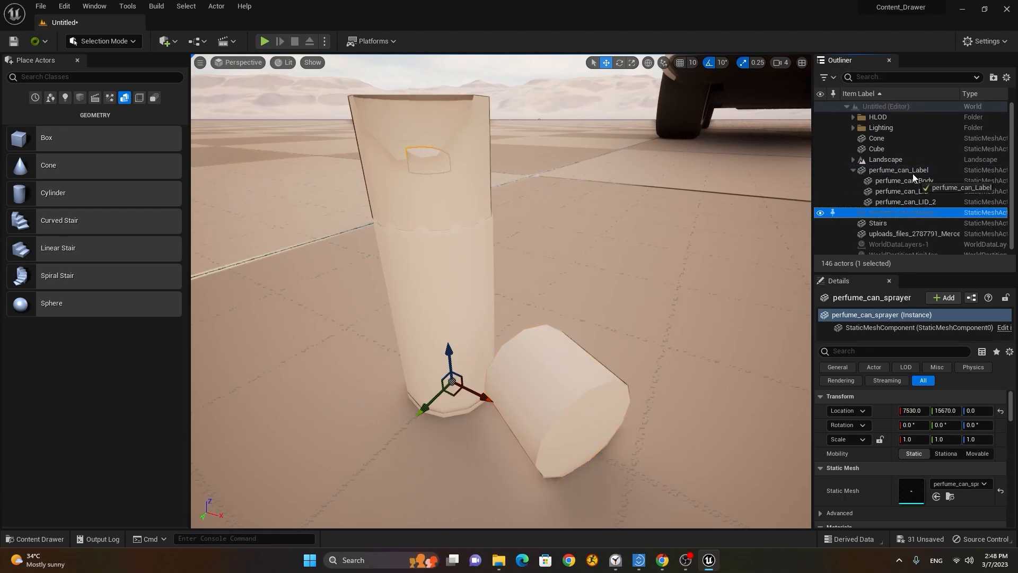
pyautogui.click(880, 170)
# Step: Scale the perfume bottle up to 5.25
pyautogui.click(853, 170)
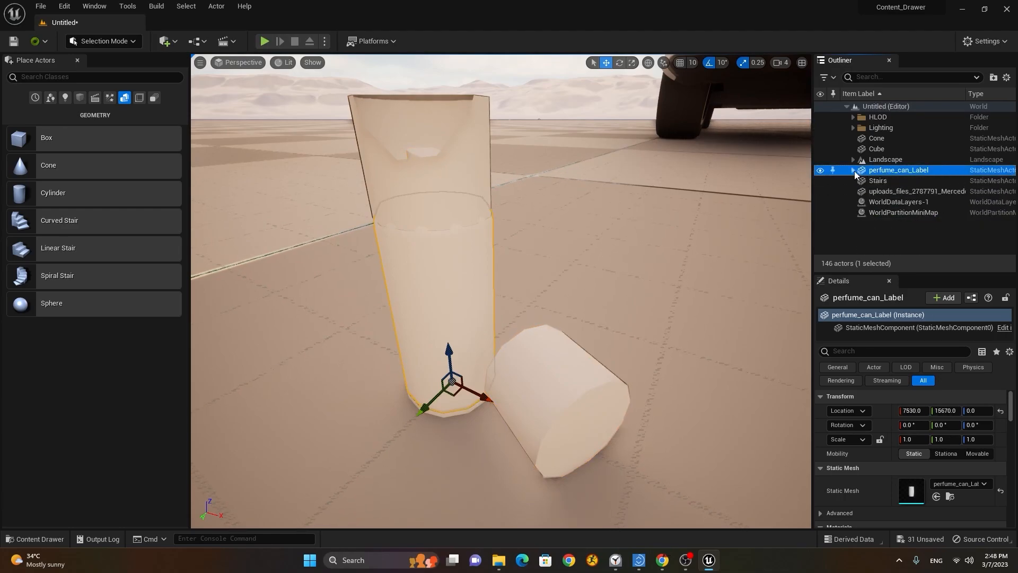
pyautogui.moveTo(478, 395); pyautogui.dragTo(557, 351)
pyautogui.scroll(-5, 685, 306)
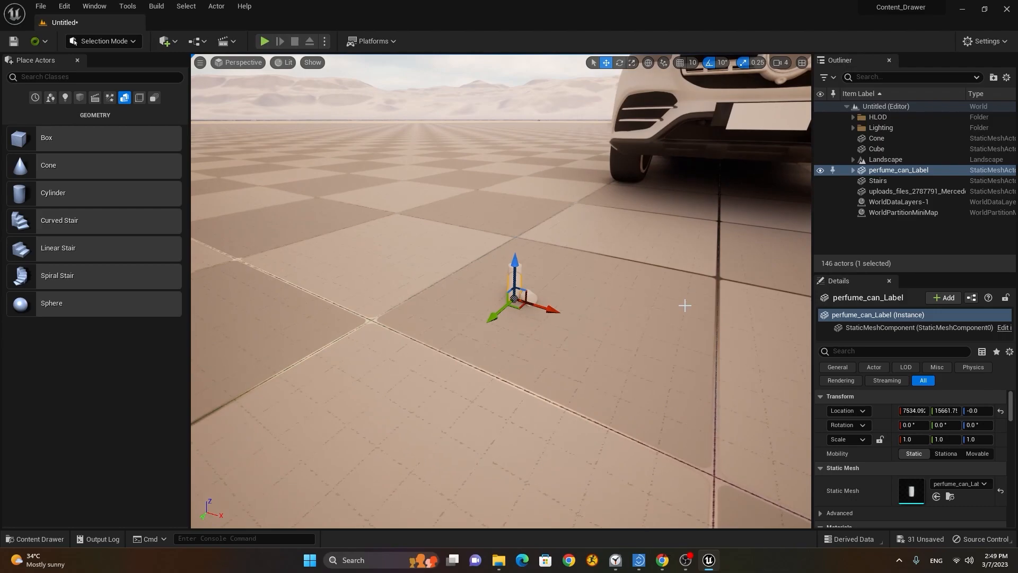
pyautogui.press('r')
pyautogui.moveTo(515, 298); pyautogui.dragTo(610, 252)
pyautogui.scroll(-5, 514, 299)
pyautogui.keyDown('alt'); pyautogui.moveTo(514, 298); pyautogui.dragTo(467, 334); pyautogui.keyUp('alt')
pyautogui.scroll(5, 482, 318)
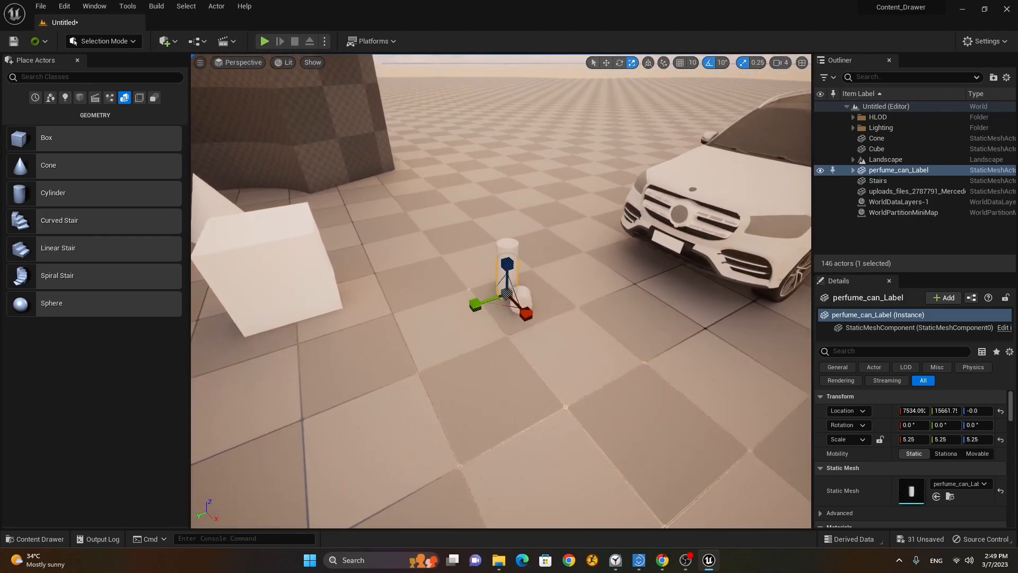
# Step: Move the perfume bottle beside the front of the car and frame it
pyautogui.press('w')
pyautogui.moveTo(472, 308); pyautogui.dragTo(573, 286)
pyautogui.moveTo(635, 283); pyautogui.dragTo(625, 275)
pyautogui.keyDown('alt'); pyautogui.moveTo(635, 328); pyautogui.dragTo(568, 326); pyautogui.keyUp('alt')
pyautogui.keyDown('alt'); pyautogui.moveTo(594, 291); pyautogui.dragTo(695, 270); pyautogui.keyUp('alt')
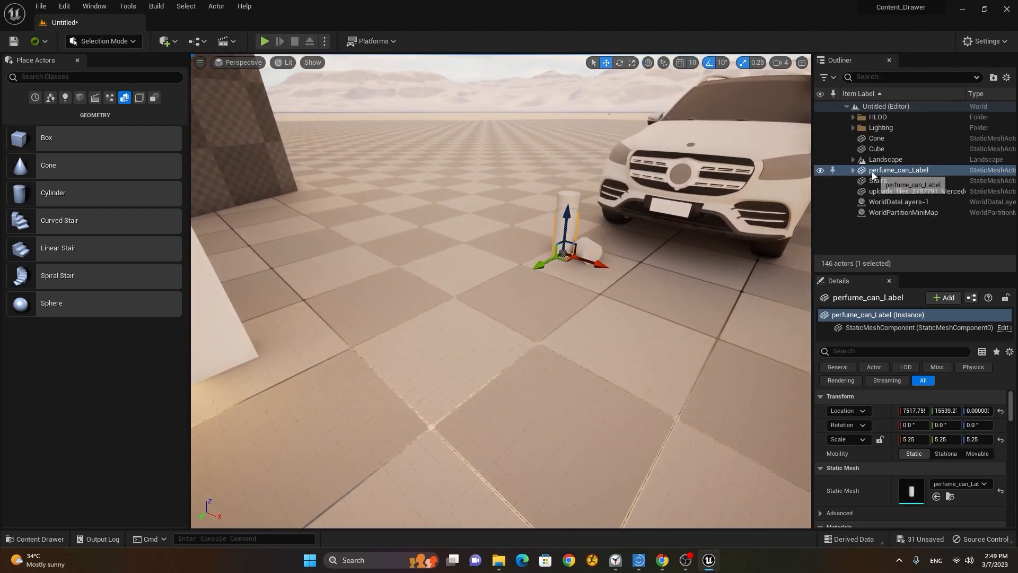
pyautogui.doubleClick(896, 170)
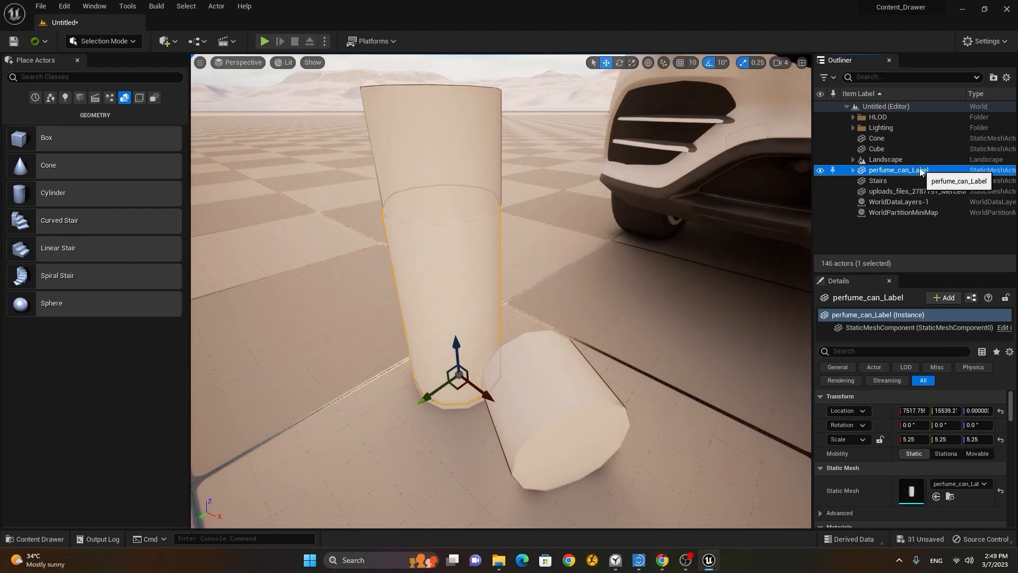
# Step: Rename perfume_can_Label to Perfume_Bottle
pyautogui.press('F2')
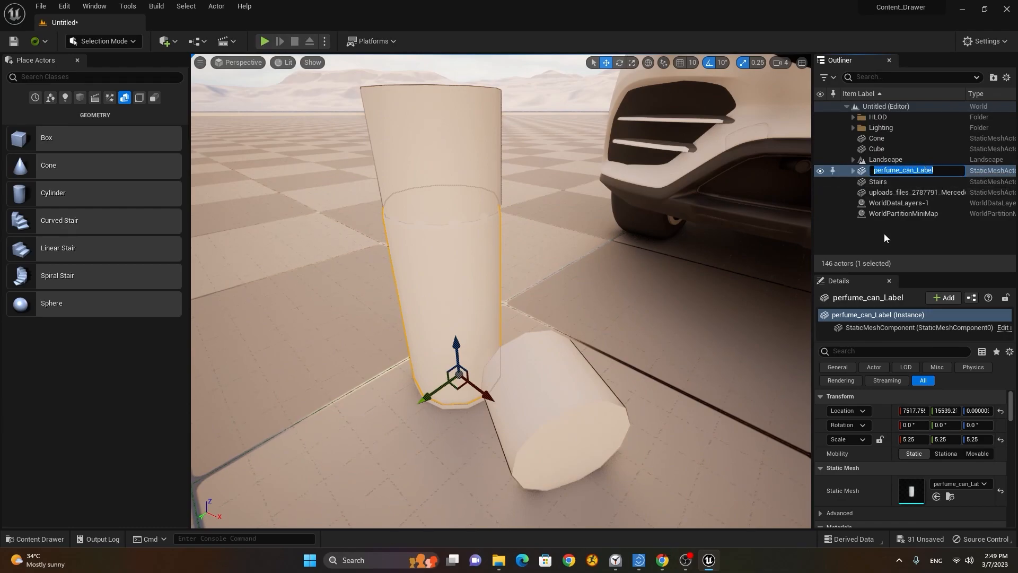
pyautogui.write('Perfume_Bottle')
pyautogui.press('Return')
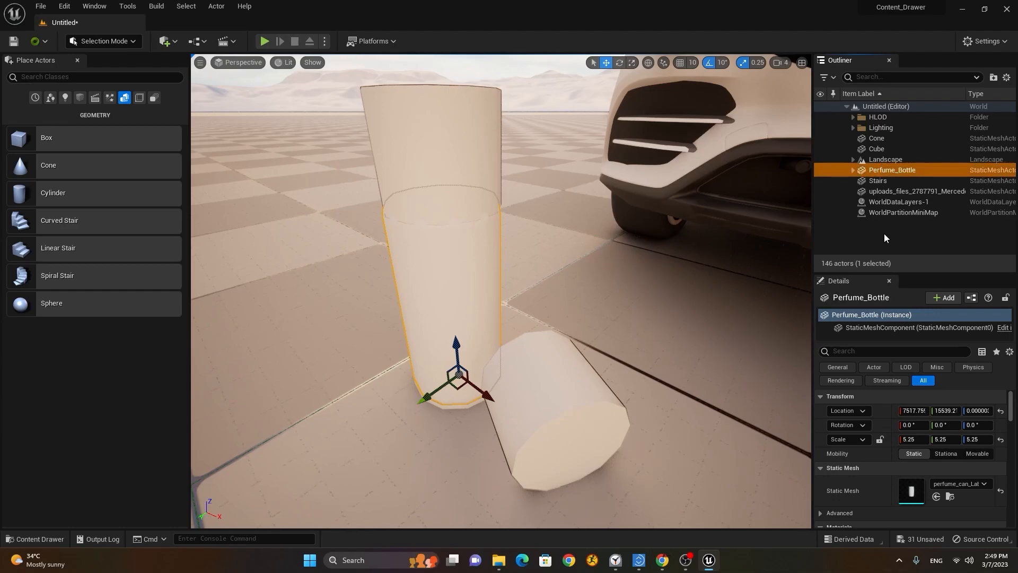
pyautogui.click(879, 181)
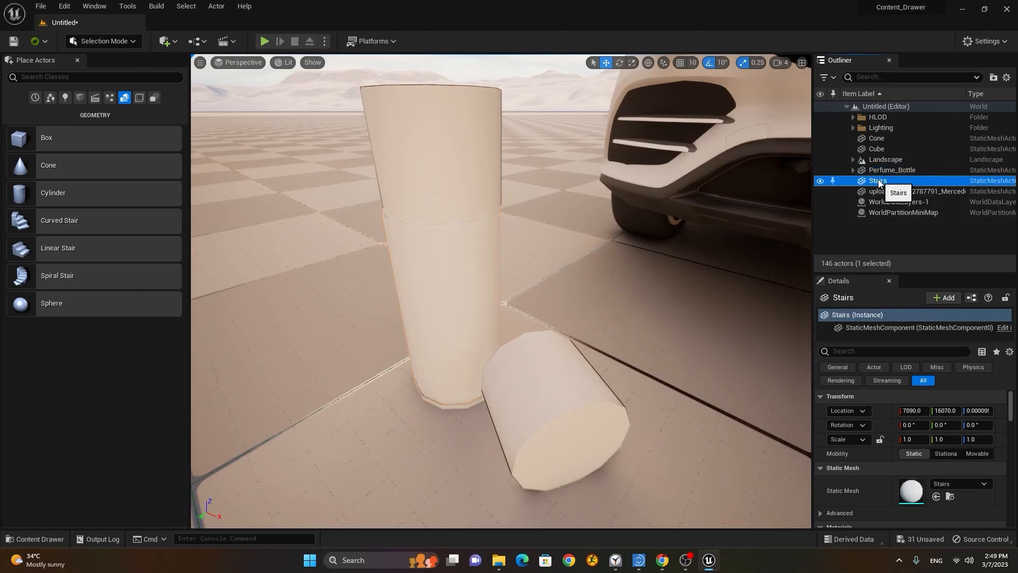
pyautogui.click(878, 181)
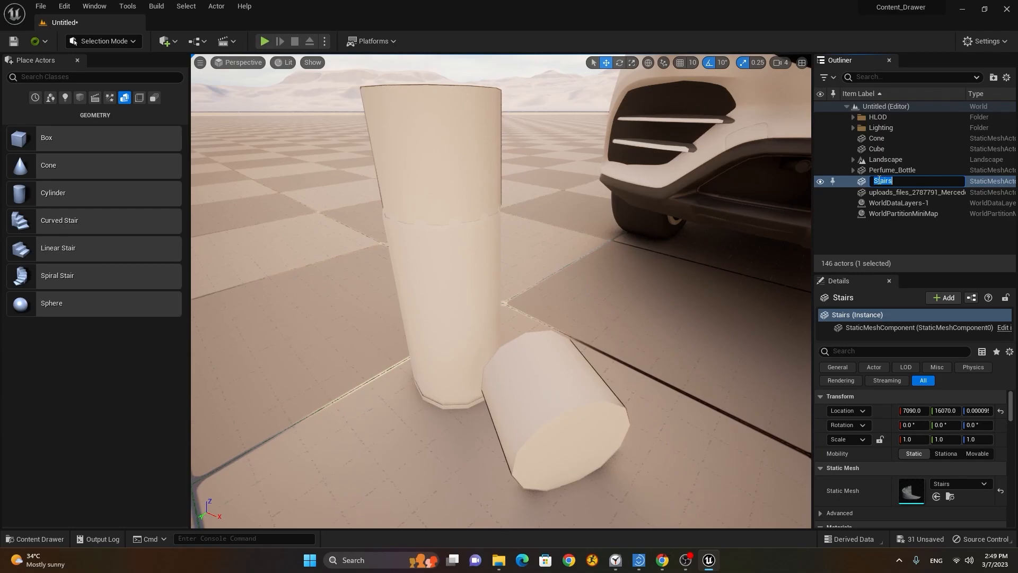
pyautogui.click(897, 229)
pyautogui.scroll(-6, 609, 297)
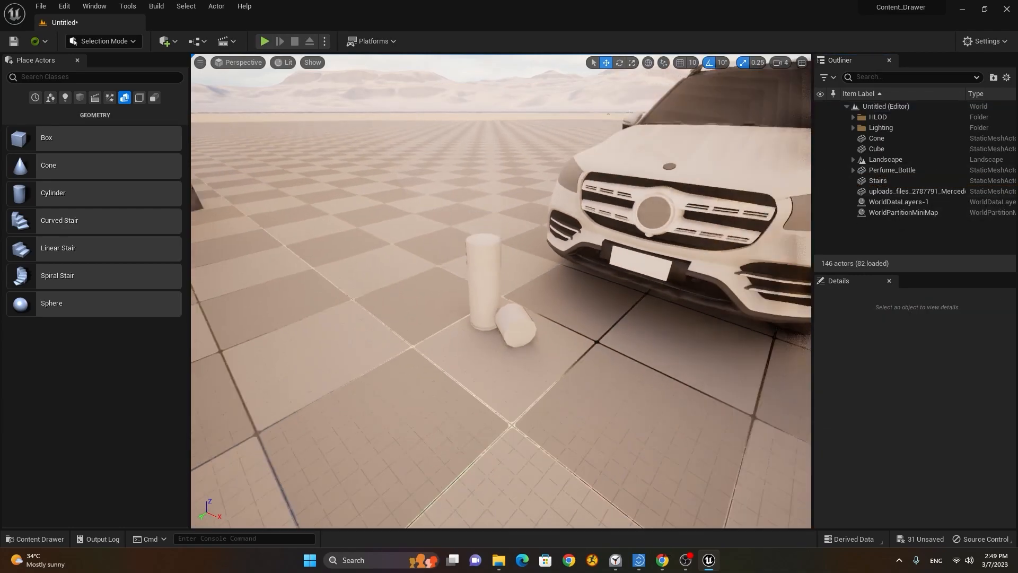
pyautogui.keyDown('alt'); pyautogui.moveTo(617, 299); pyautogui.dragTo(647, 291); pyautogui.keyUp('alt')
pyautogui.scroll(-1, 648, 291)
pyautogui.moveTo(637, 289); pyautogui.dragTo(565, 277, button='middle')
pyautogui.keyDown('alt'); pyautogui.moveTo(565, 276); pyautogui.dragTo(585, 263); pyautogui.keyUp('alt')
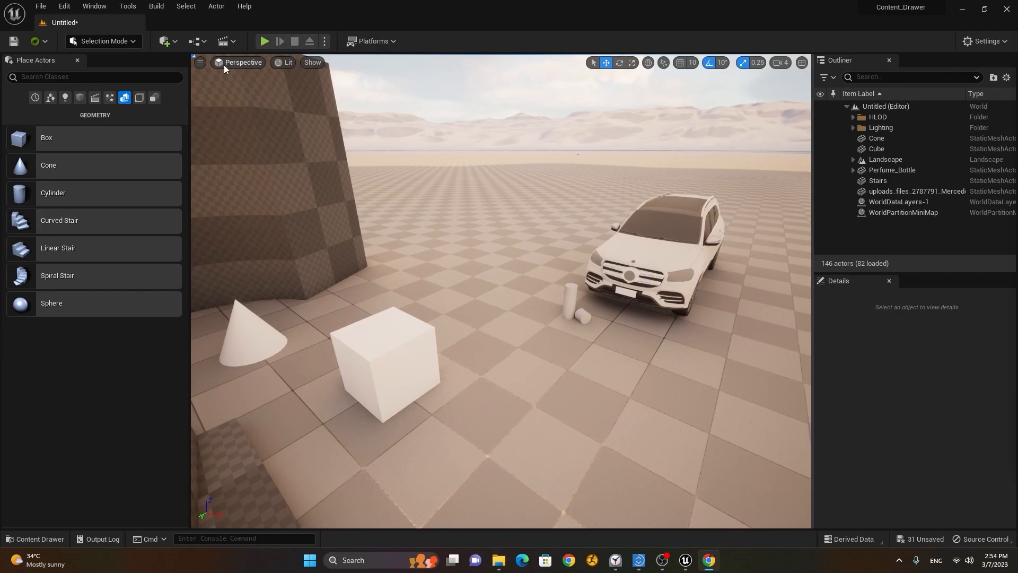
# Step: Choose Unreal Marketplace from the Quickly Add menu and bring up the Epic Games Launcher
pyautogui.click(166, 42)
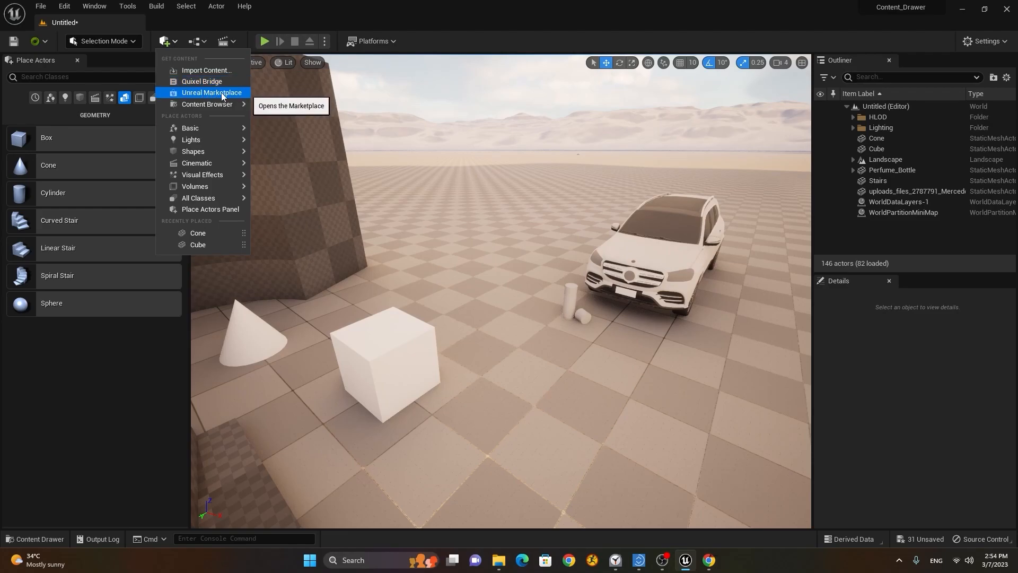
pyautogui.click(221, 93)
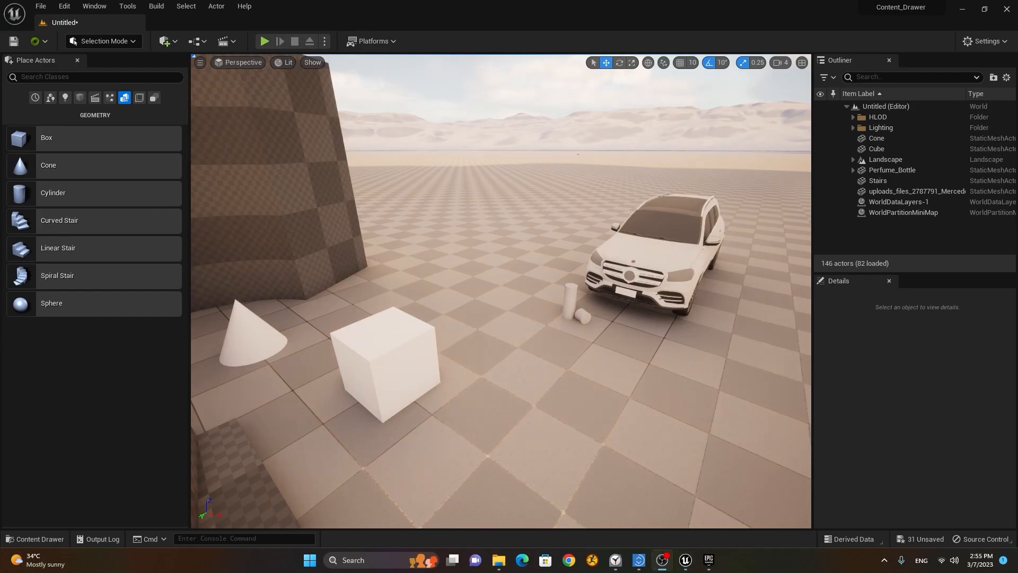
pyautogui.click(709, 559)
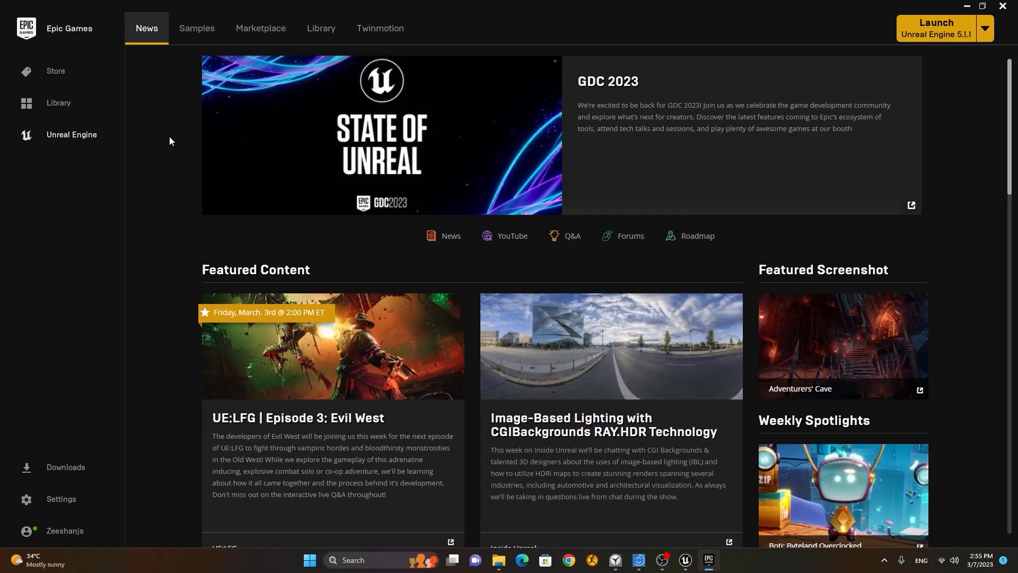
# Step: Open the Marketplace tab and look over the Browse and Industries menus and home page listings
pyautogui.click(258, 35)
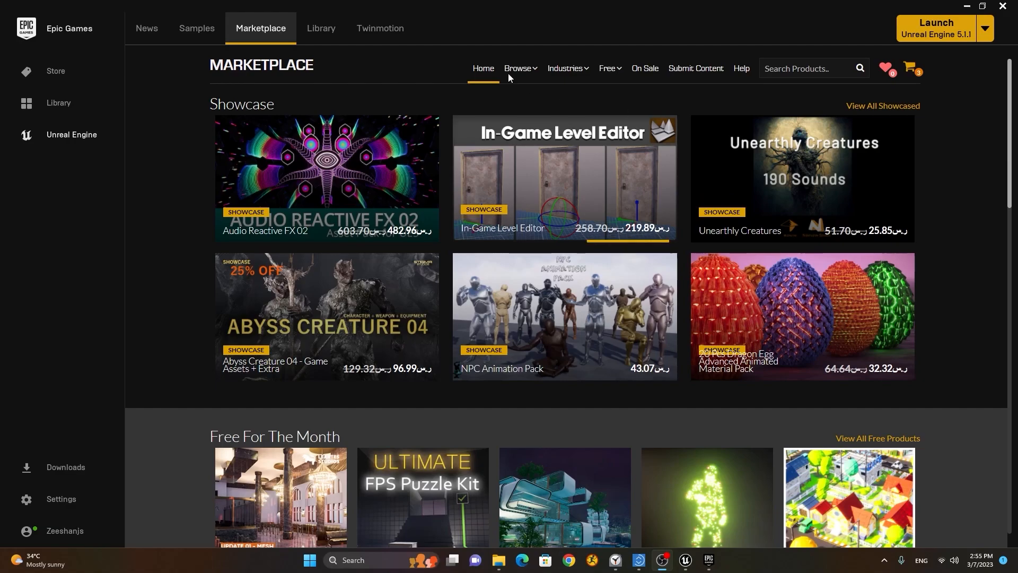
pyautogui.moveTo(520, 75)
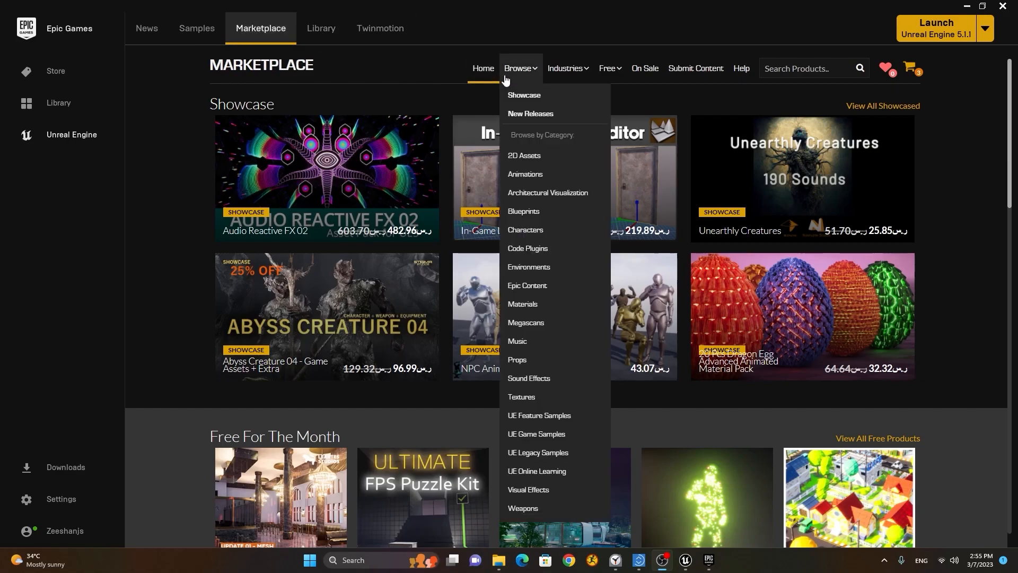
pyautogui.moveTo(569, 81)
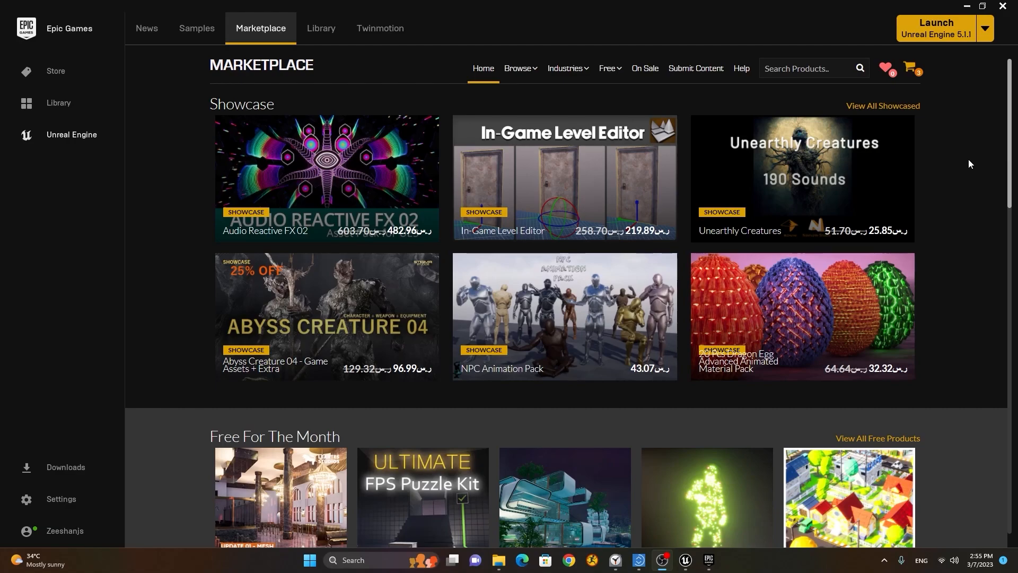
pyautogui.scroll(-4, 968, 160)
pyautogui.scroll(-3, 968, 158)
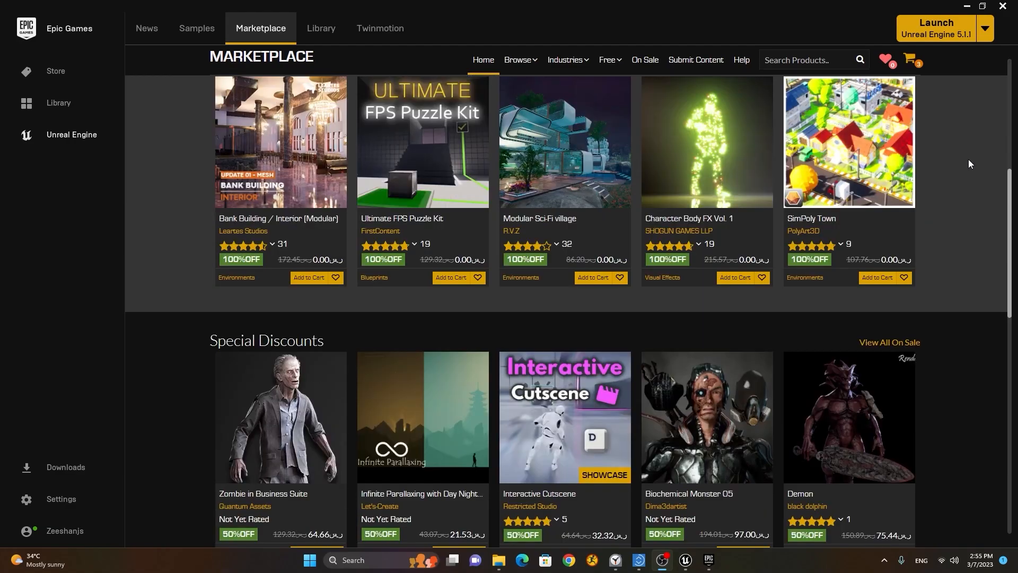
pyautogui.moveTo(1009, 205); pyautogui.dragTo(1011, 119)
# Step: Search the launcher for 'furniture' and limit the results to free products
pyautogui.click(1009, 73)
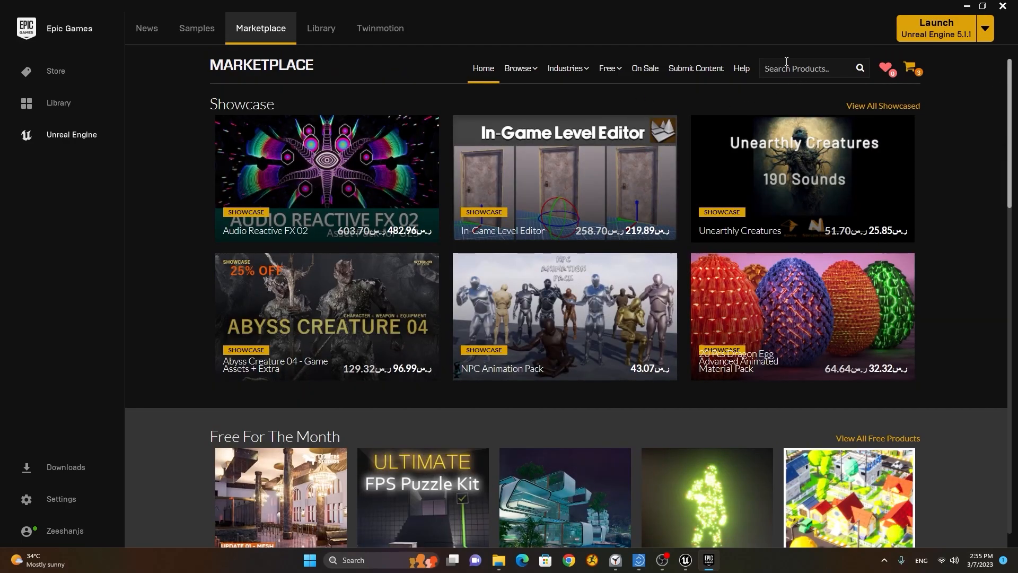
pyautogui.write('furniture')
pyautogui.press('Return')
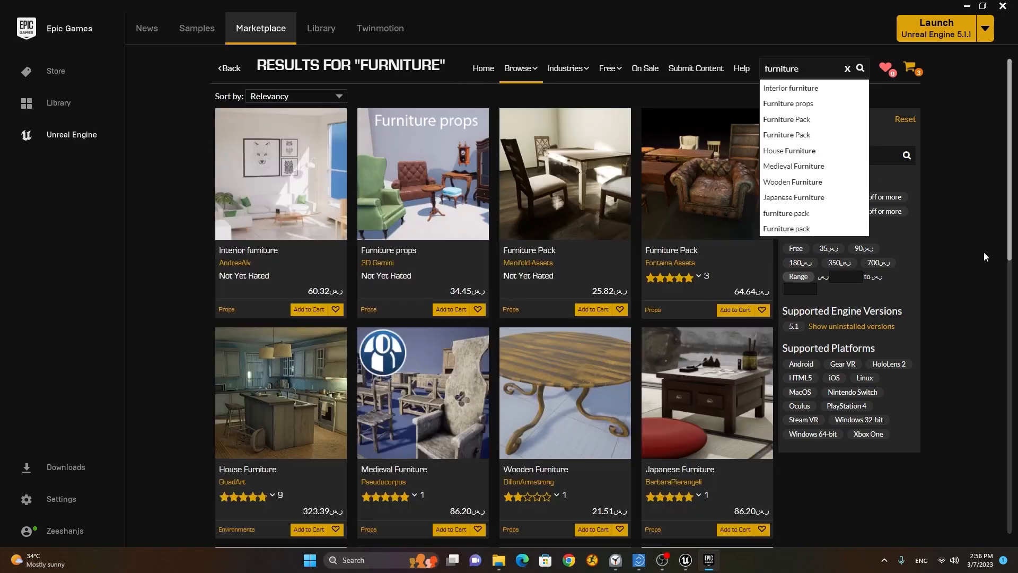
pyautogui.click(952, 256)
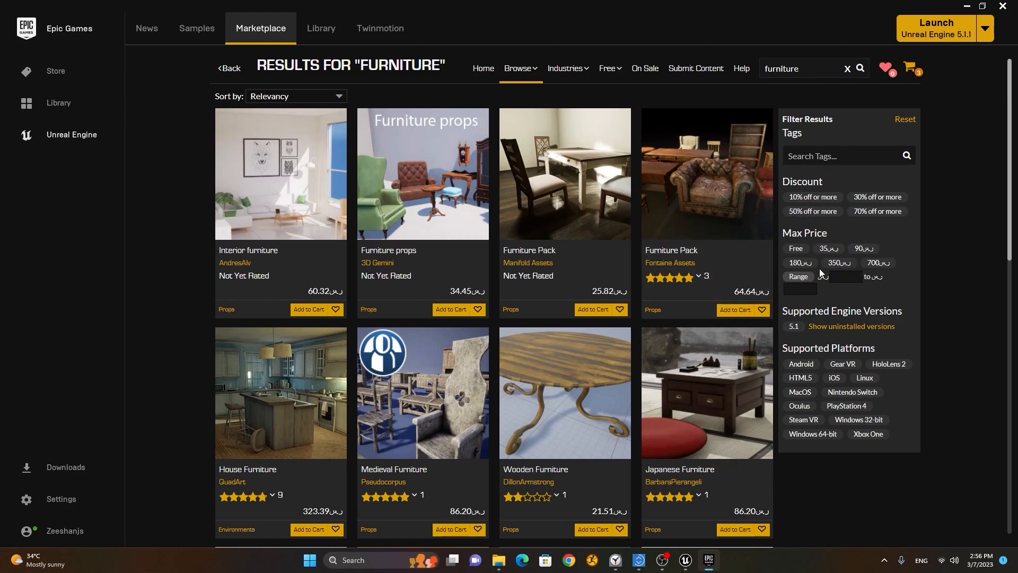
pyautogui.click(796, 249)
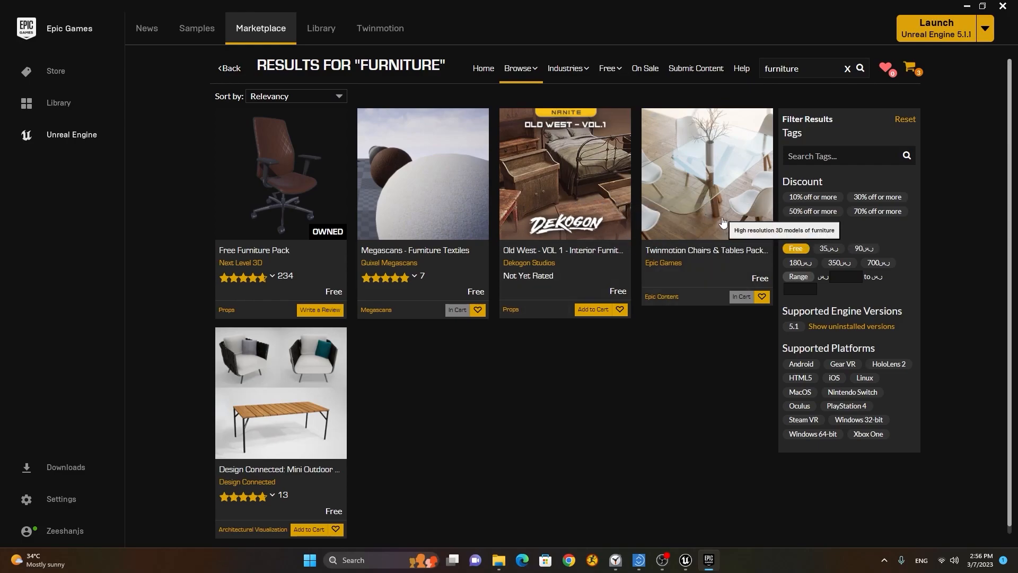
# Step: Claim the free Twinmotion Chairs & Tables Pack 1 and begin adding it to a project
pyautogui.click(698, 213)
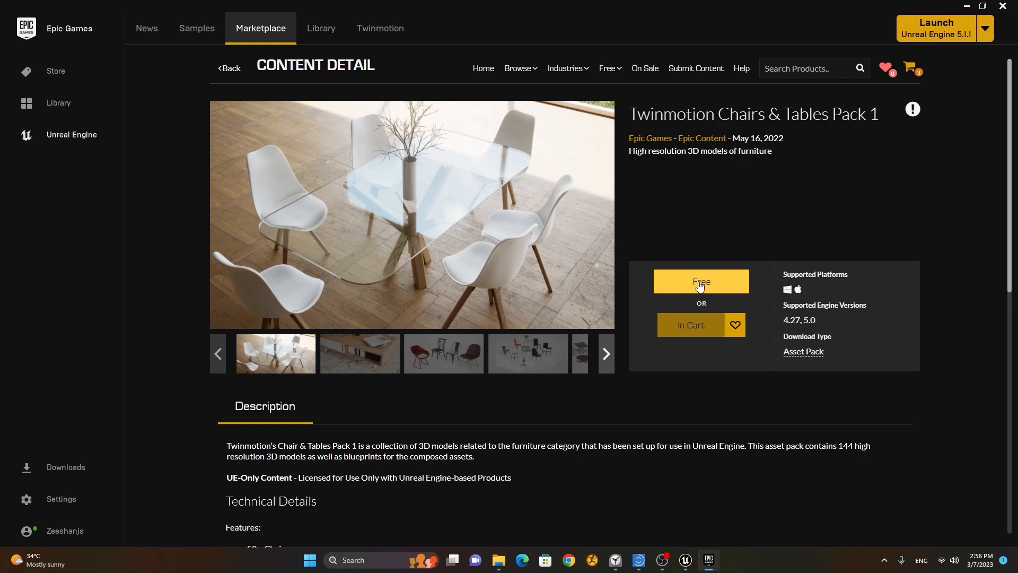
pyautogui.click(700, 285)
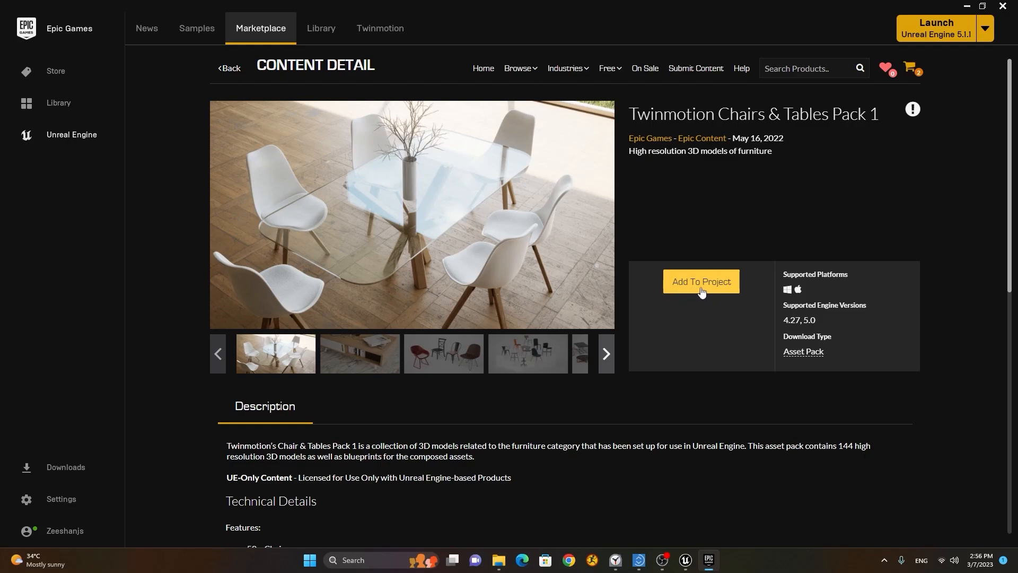
pyautogui.click(703, 292)
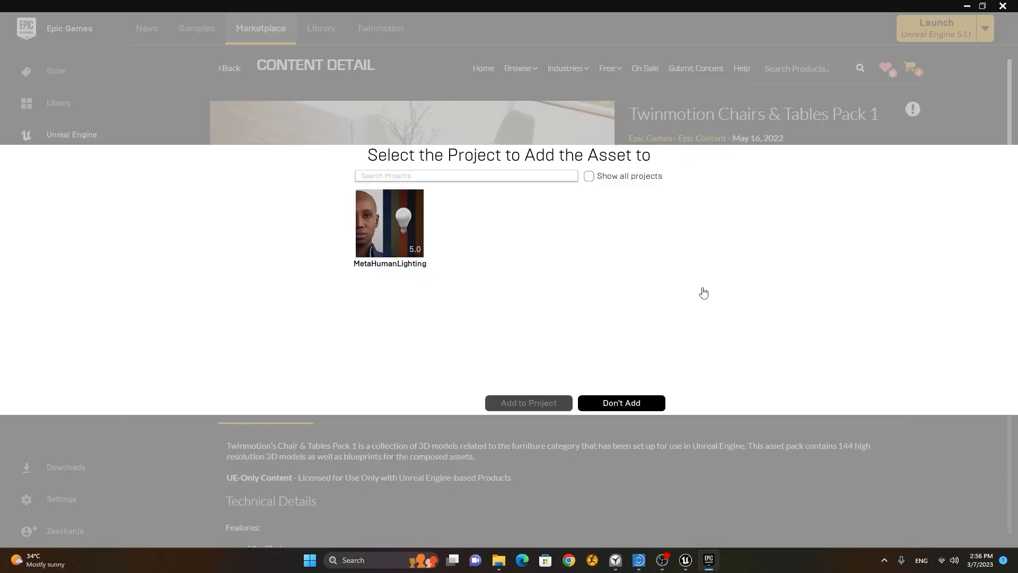
# Step: Add version 5.0 of the pack to the Content_Drawer project, showing all projects
pyautogui.click(589, 176)
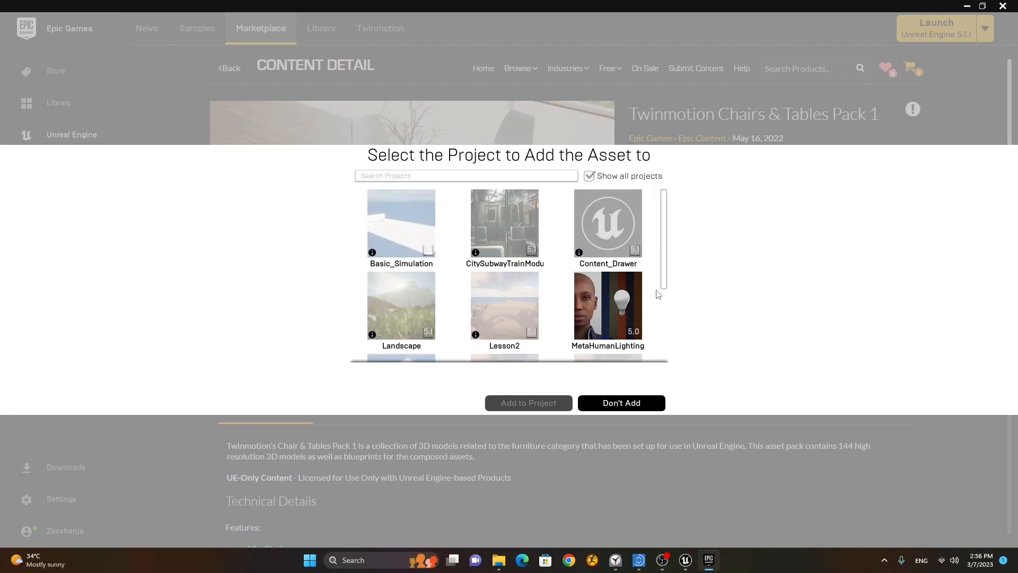
pyautogui.moveTo(662, 274)
pyautogui.mouseDown()
pyautogui.moveTo(662, 348)
pyautogui.moveTo(667, 260)
pyautogui.moveTo(668, 287)
pyautogui.mouseUp()
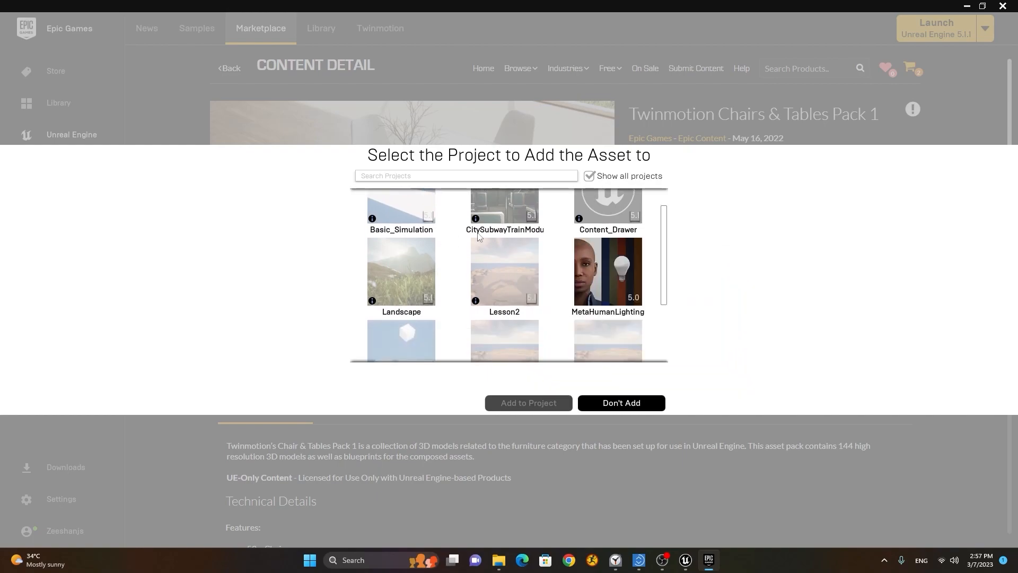
pyautogui.moveTo(664, 299); pyautogui.dragTo(670, 272)
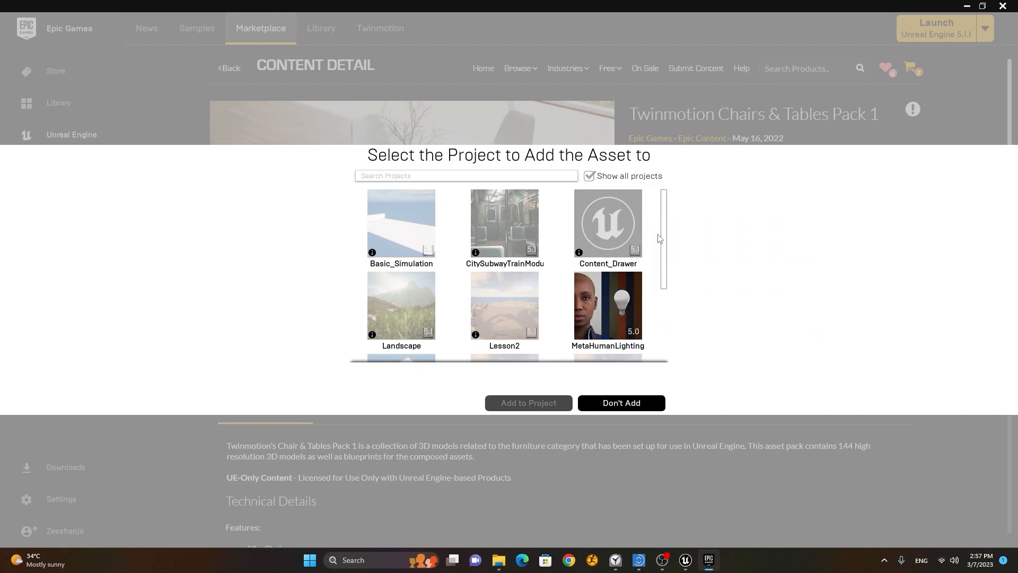
pyautogui.moveTo(591, 228)
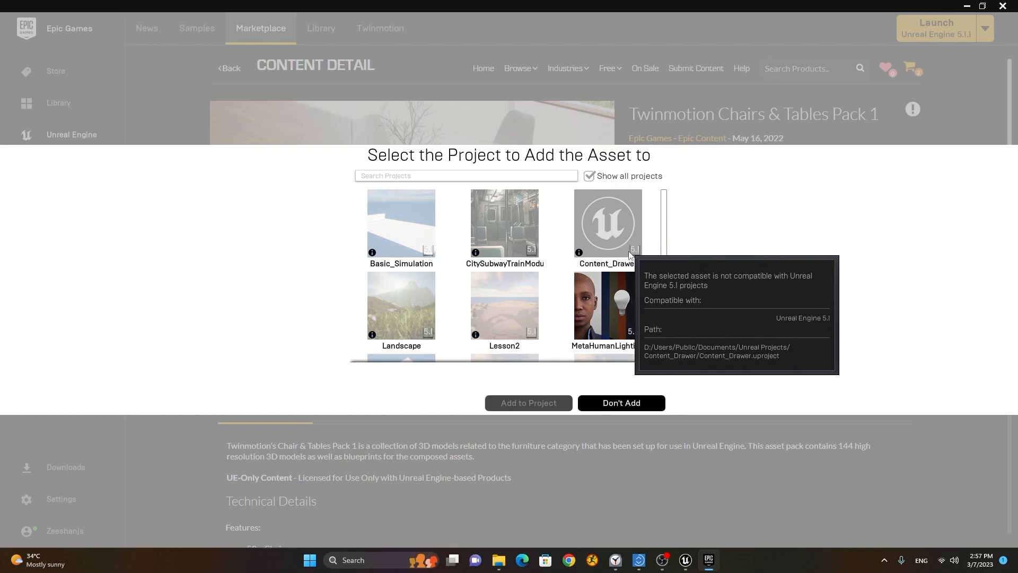
pyautogui.click(603, 218)
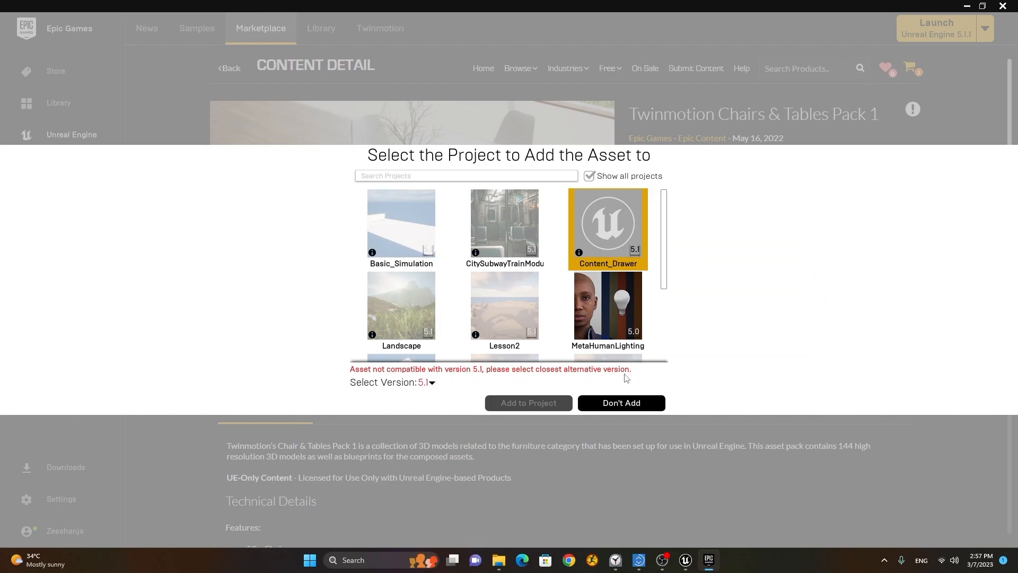
pyautogui.click(432, 383)
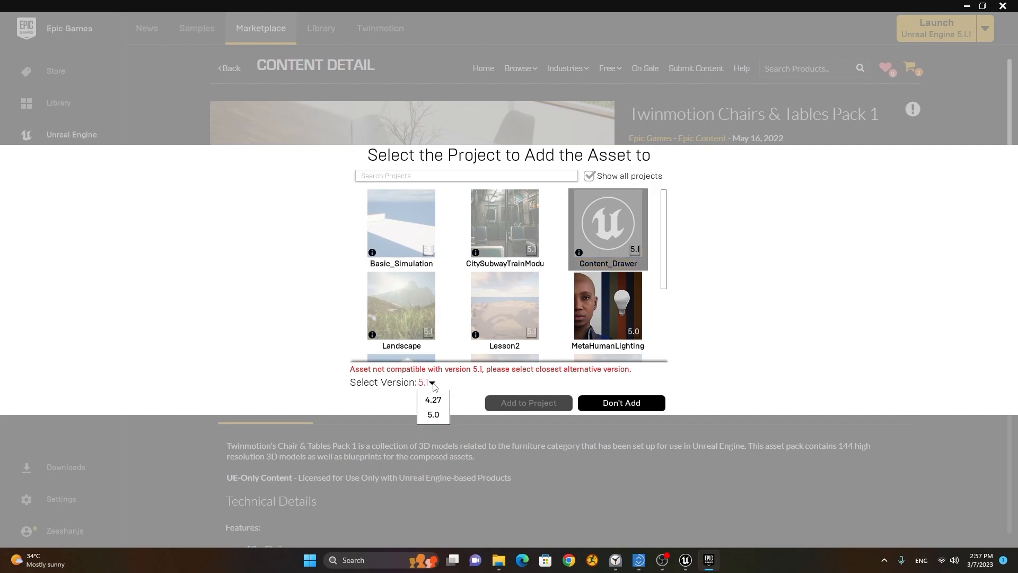
pyautogui.click(435, 414)
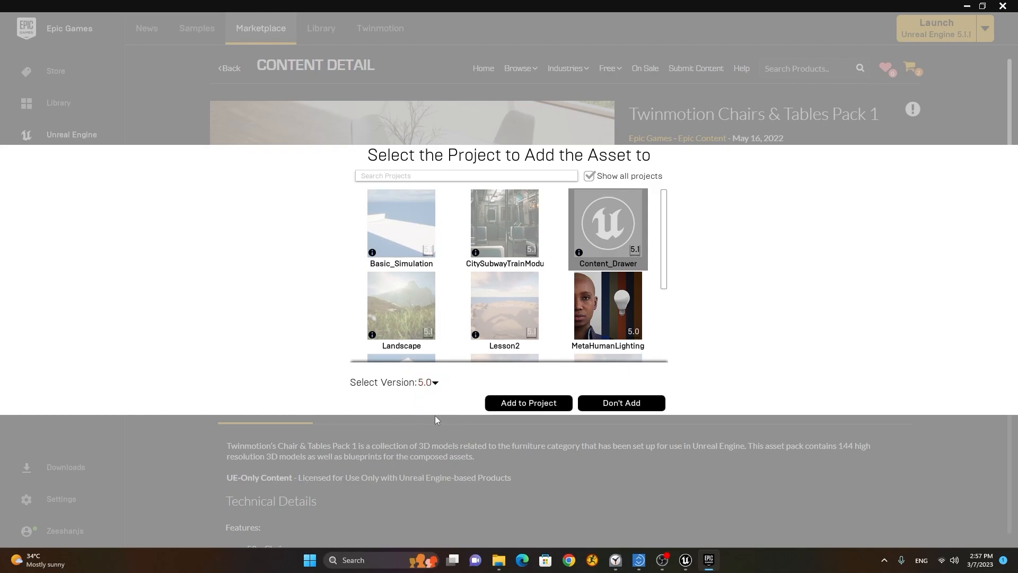
pyautogui.click(536, 404)
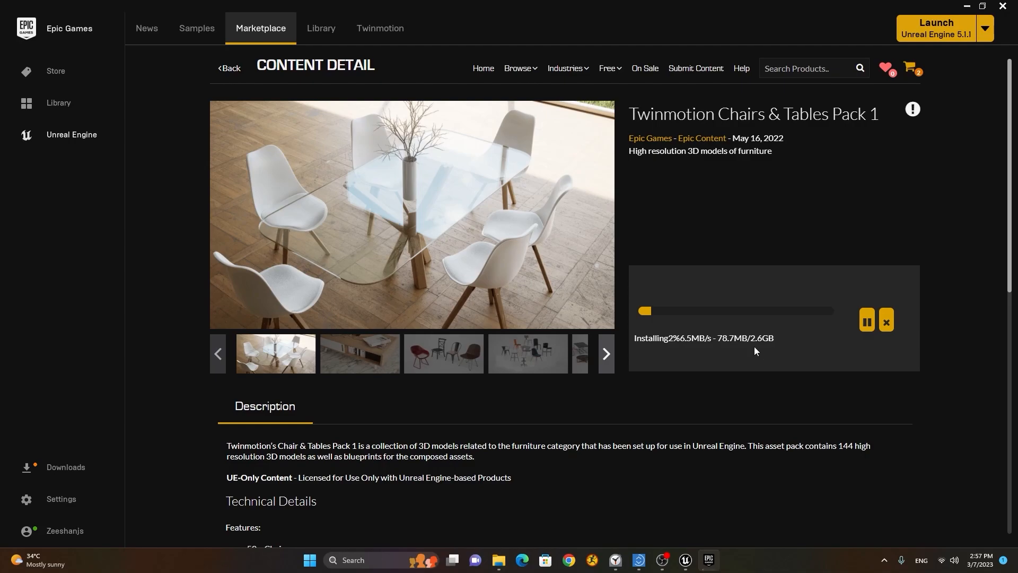
# Step: Check the Meshes folder in the Unreal Editor's Content Drawer, then minimize the editor
pyautogui.click(685, 560)
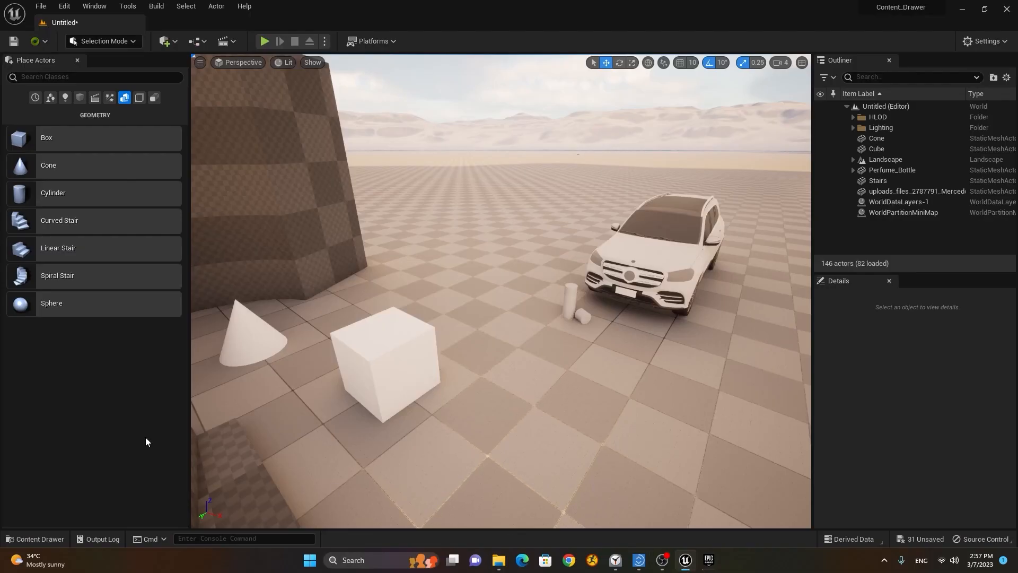
pyautogui.click(36, 539)
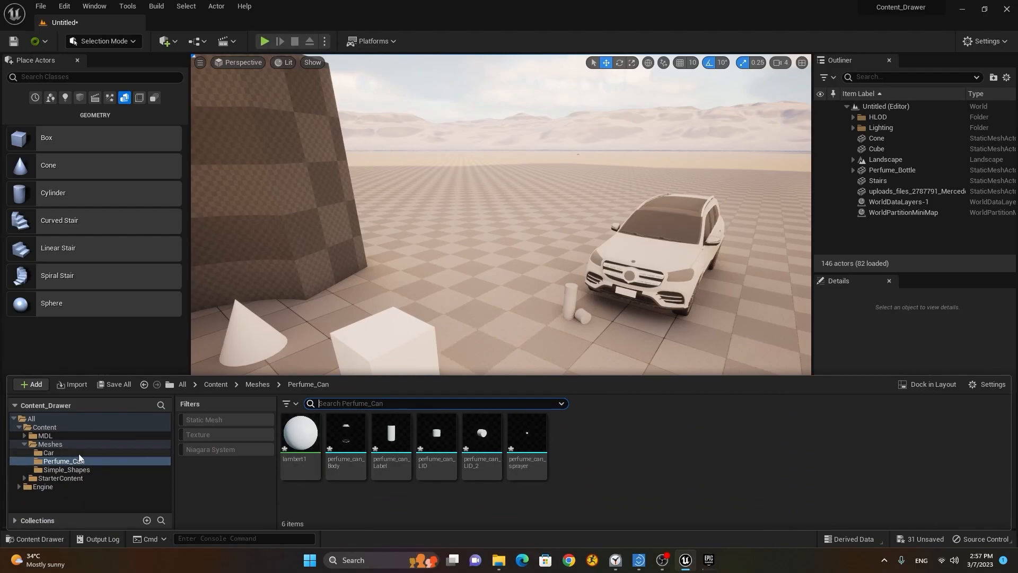
pyautogui.doubleClick(26, 444)
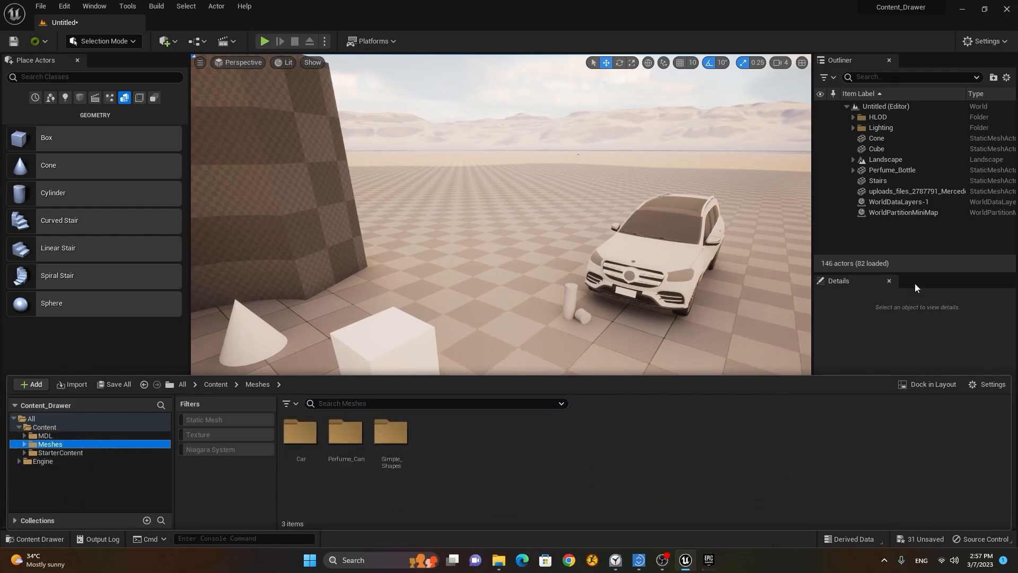
pyautogui.click(962, 9)
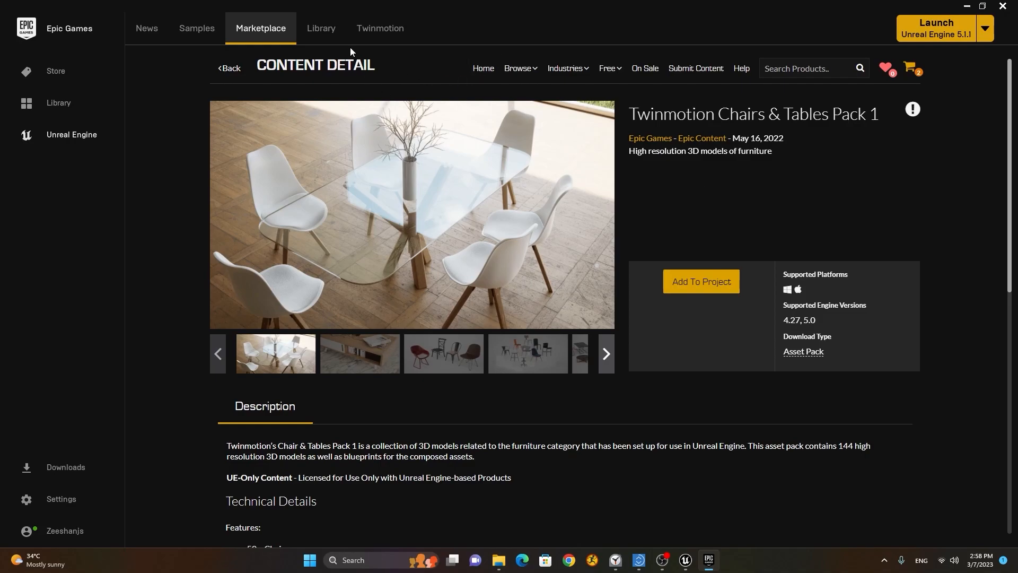
# Step: Go to the Library and scroll down to the Vault listing the Twinmotion Chairs & Tables pack
pyautogui.click(322, 32)
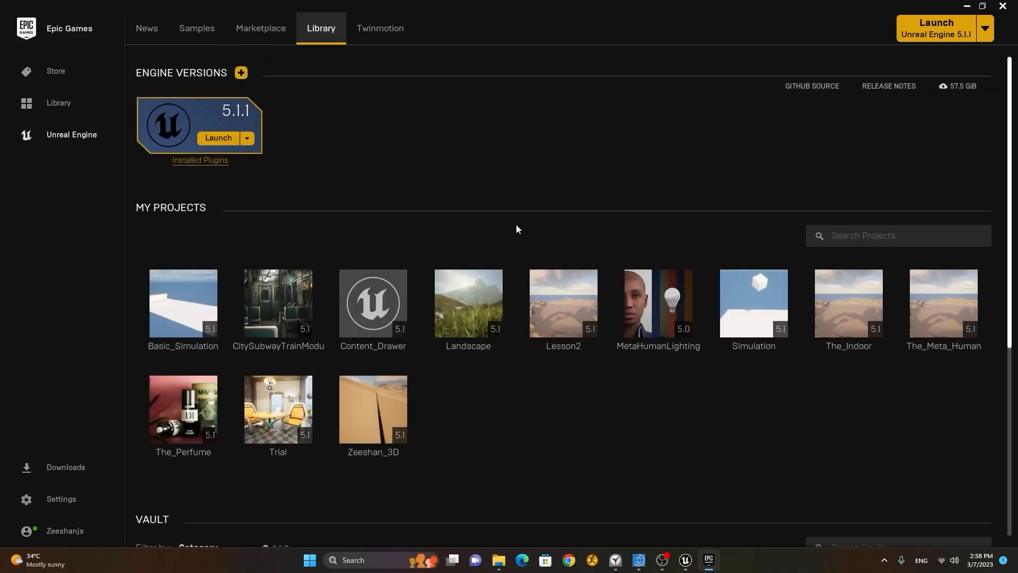
pyautogui.scroll(-5, 562, 237)
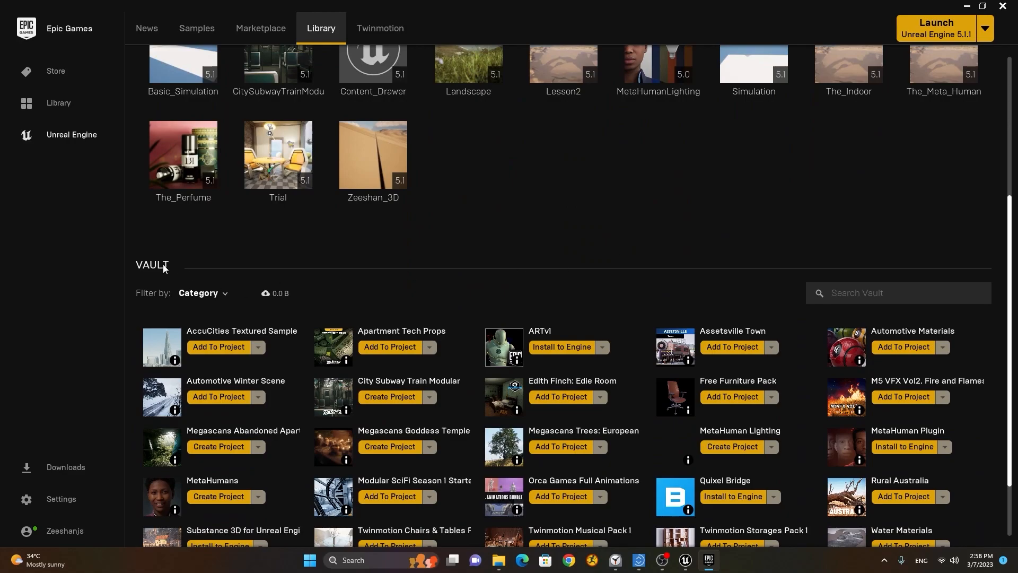
pyautogui.scroll(-2, 527, 240)
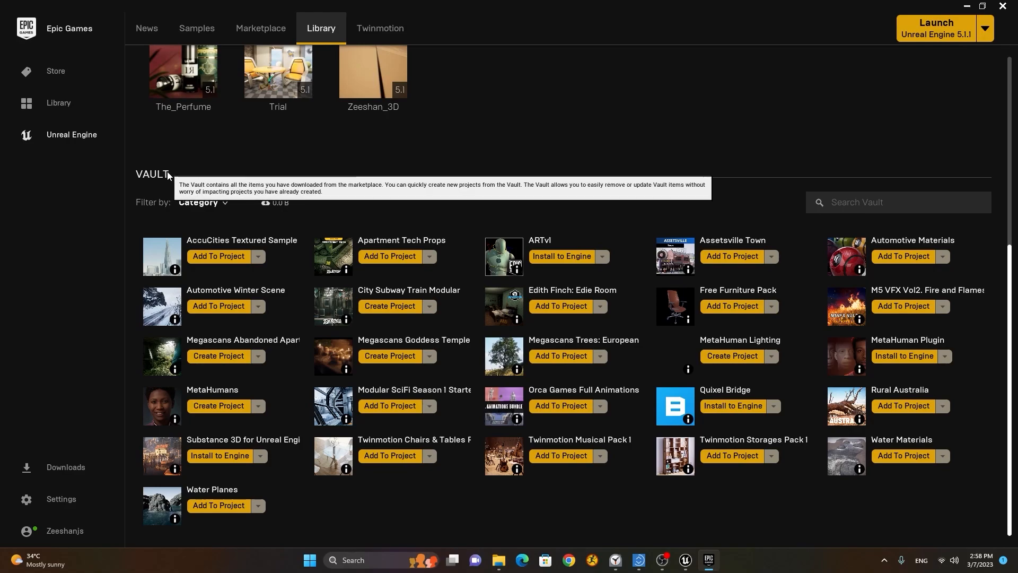
pyautogui.click(61, 498)
pyautogui.scroll(-5, 207, 416)
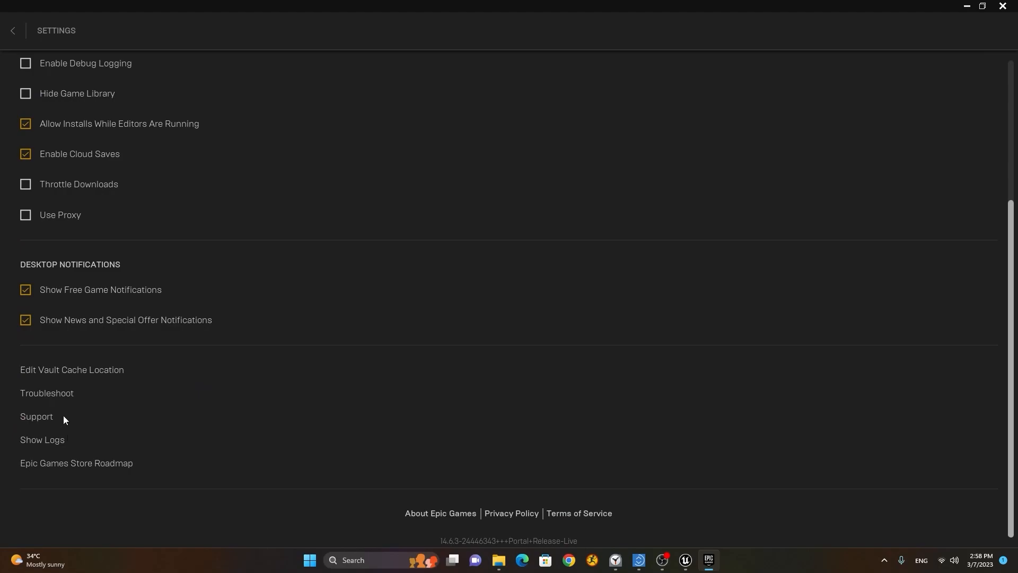
pyautogui.click(68, 373)
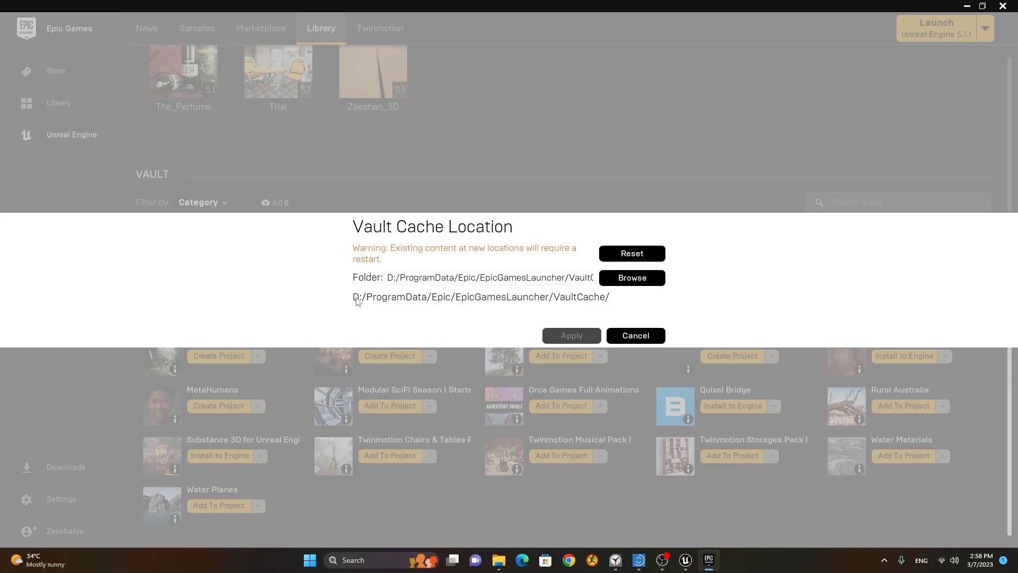
pyautogui.click(649, 335)
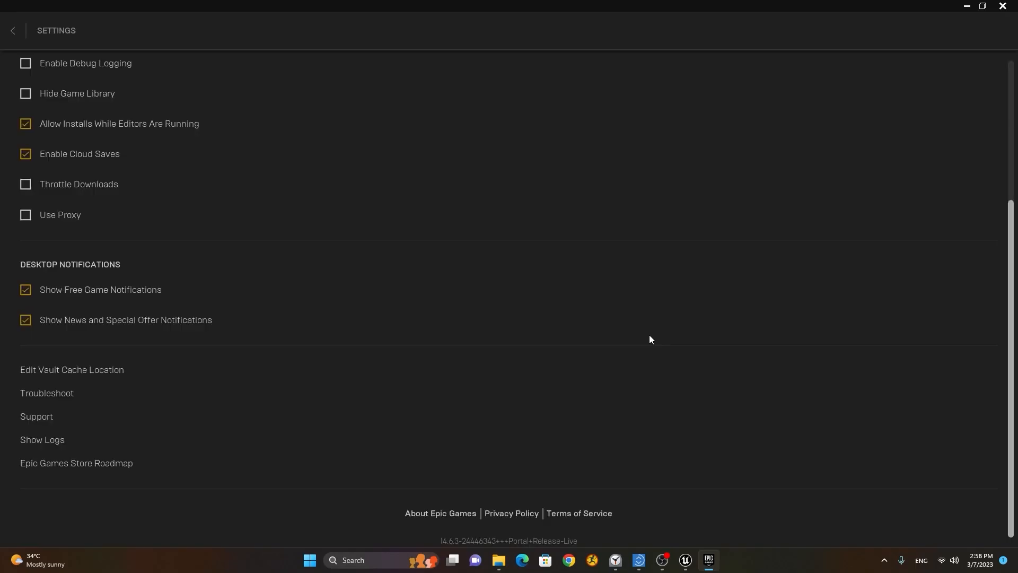
pyautogui.click(14, 31)
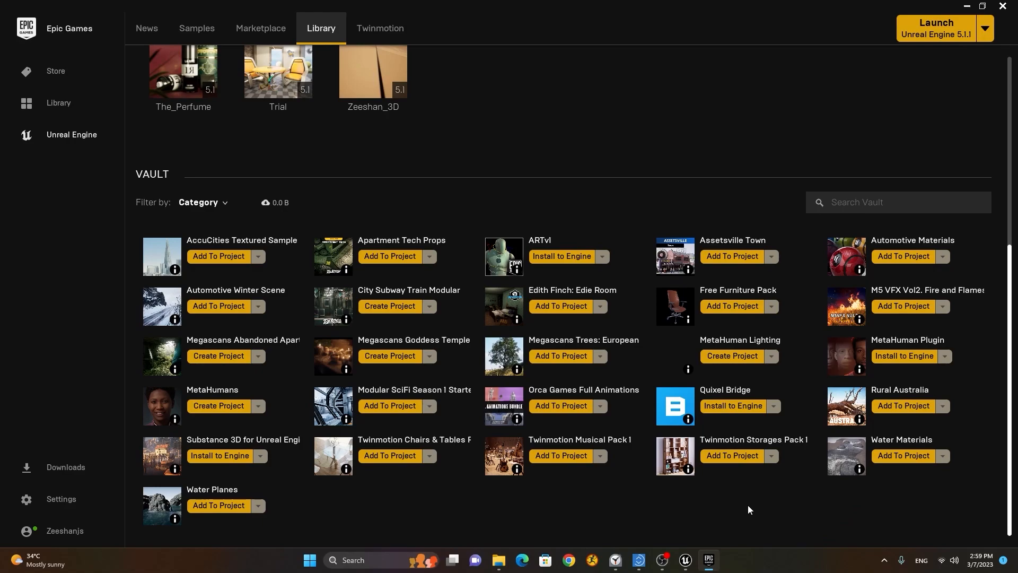
# Step: Search the Marketplace for Water after briefly viewing the Water material page
pyautogui.scroll(6, 487, 508)
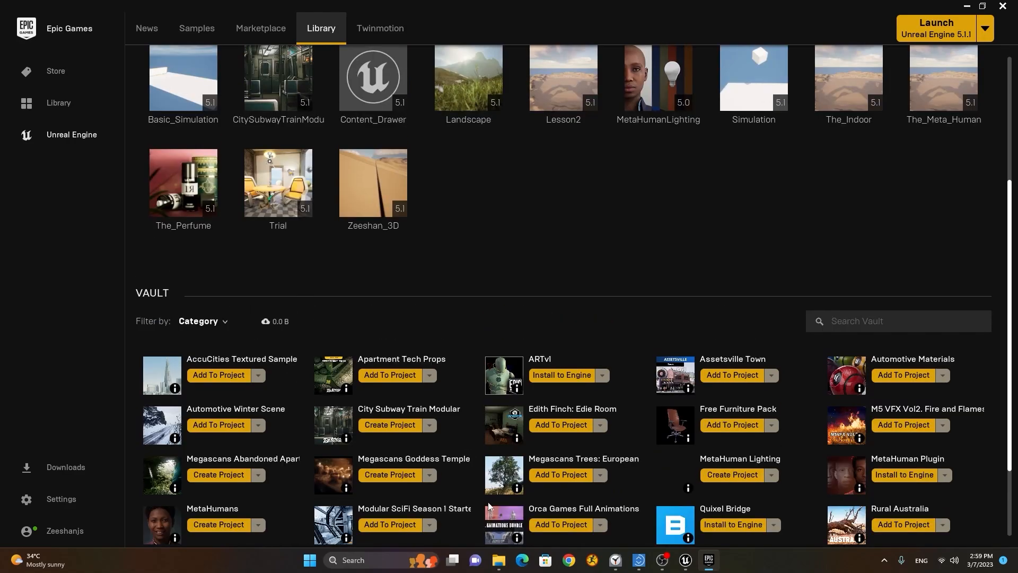
pyautogui.scroll(-3, 501, 499)
pyautogui.scroll(3, 509, 472)
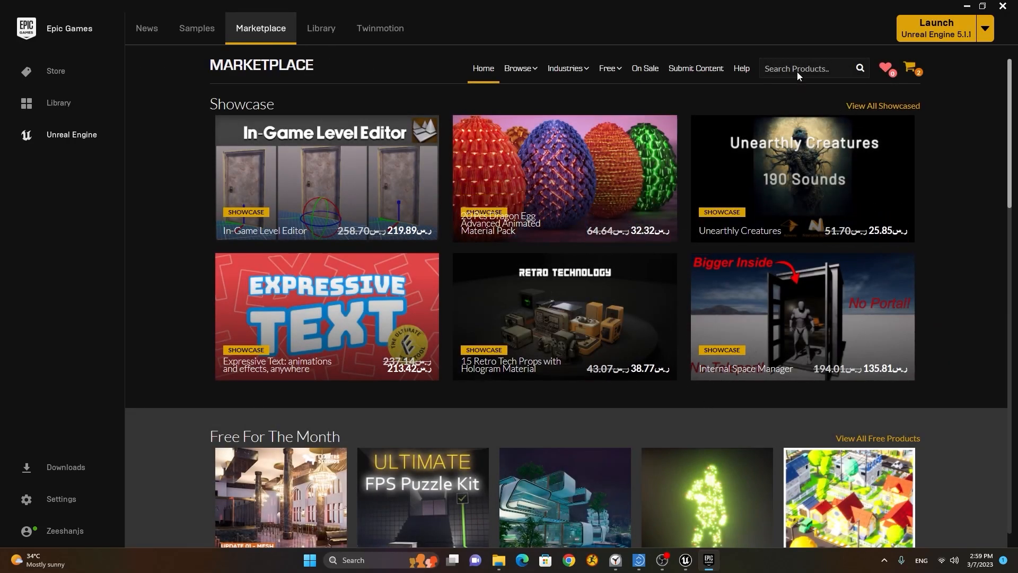
pyautogui.write('water')
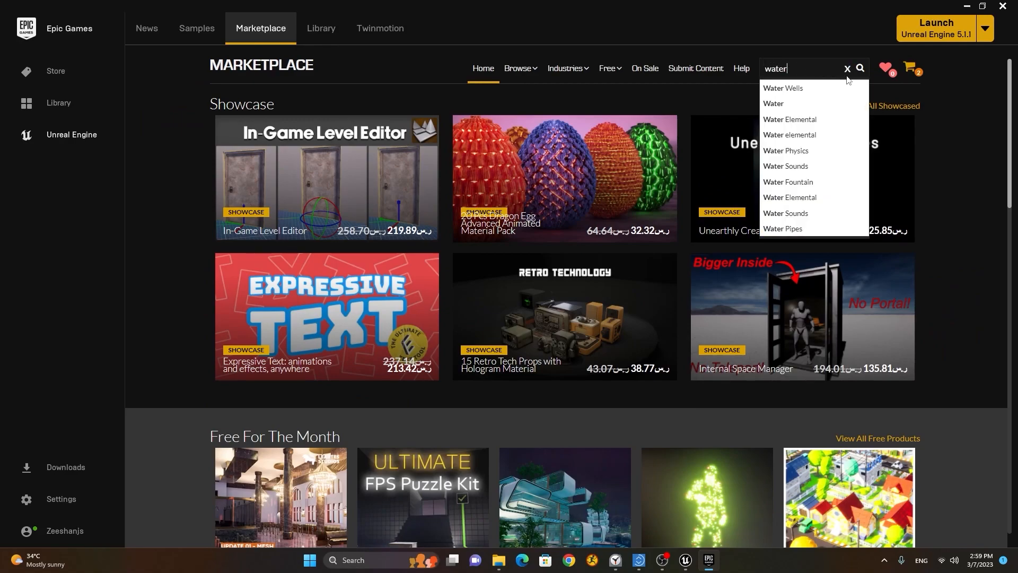
pyautogui.click(819, 105)
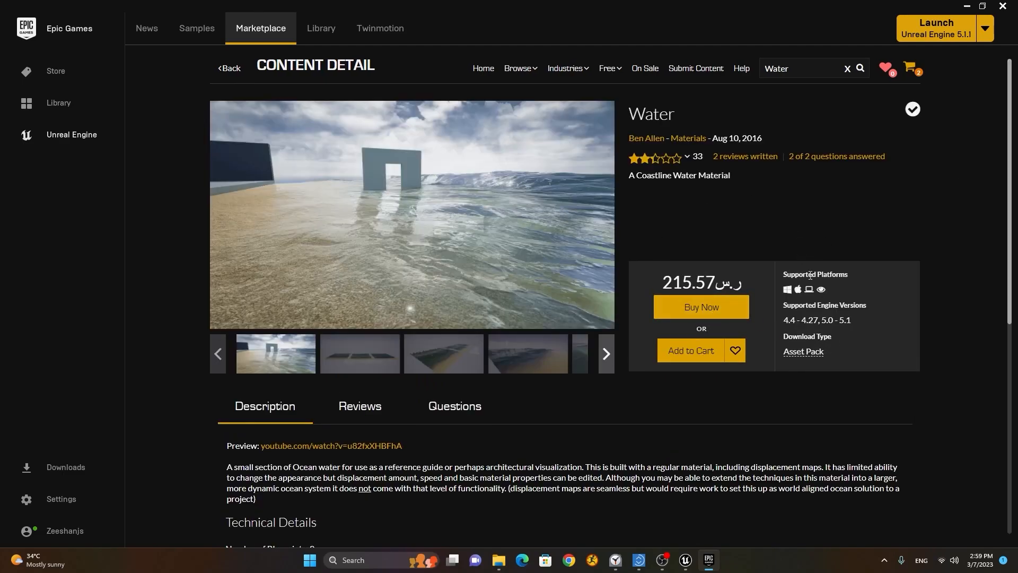
pyautogui.click(483, 72)
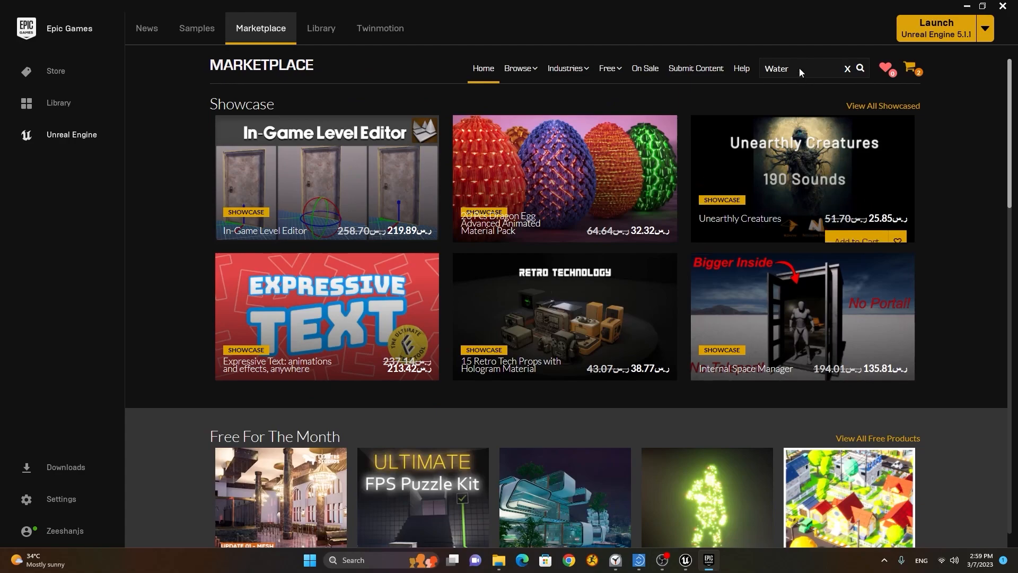
pyautogui.click(859, 69)
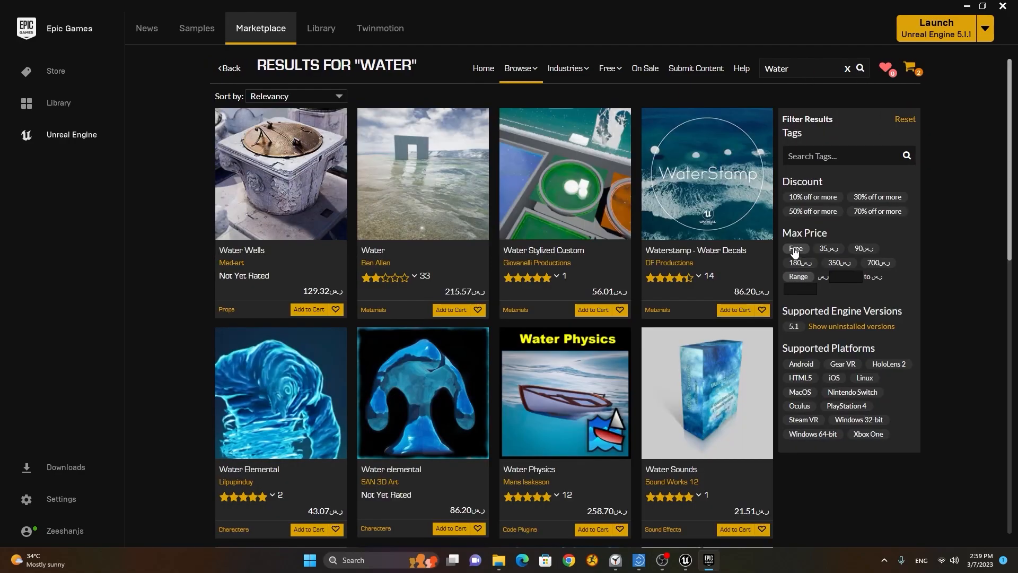
# Step: Limit the Water results to free items, browse them, and select the search term
pyautogui.click(794, 250)
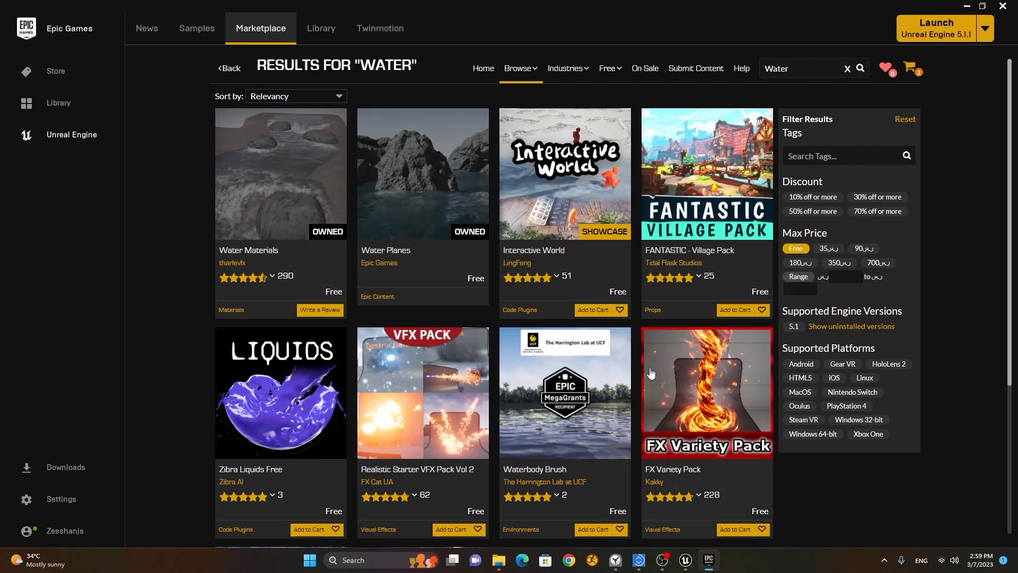
pyautogui.scroll(-3, 814, 428)
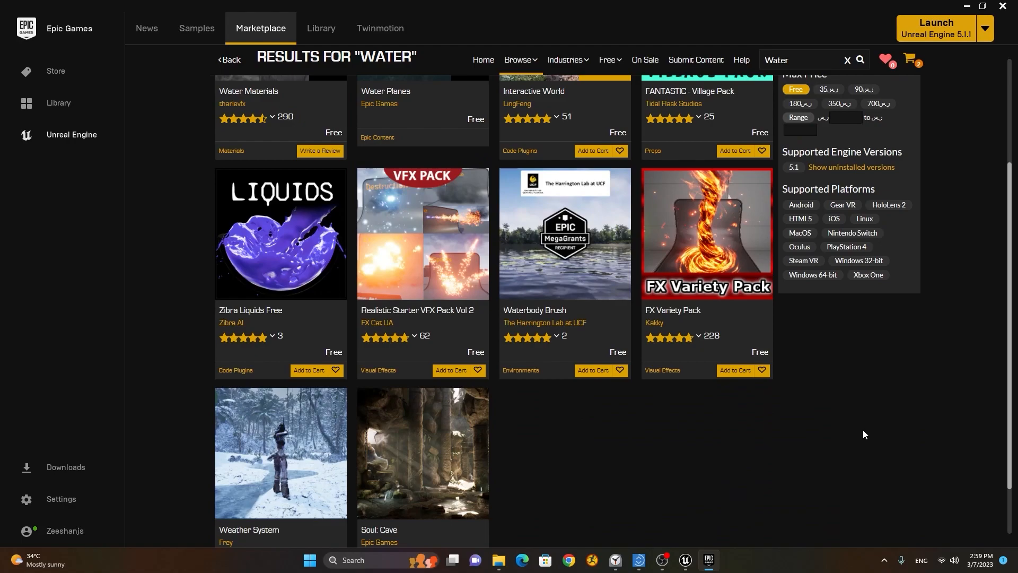
pyautogui.scroll(-1, 863, 434)
pyautogui.scroll(4, 863, 434)
pyautogui.scroll(-4, 864, 431)
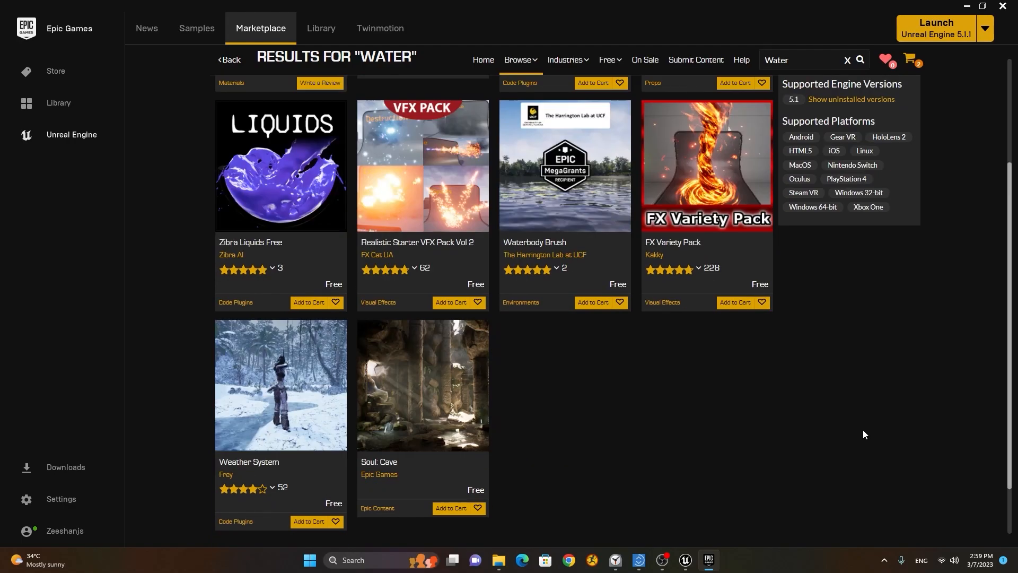
pyautogui.scroll(2, 863, 429)
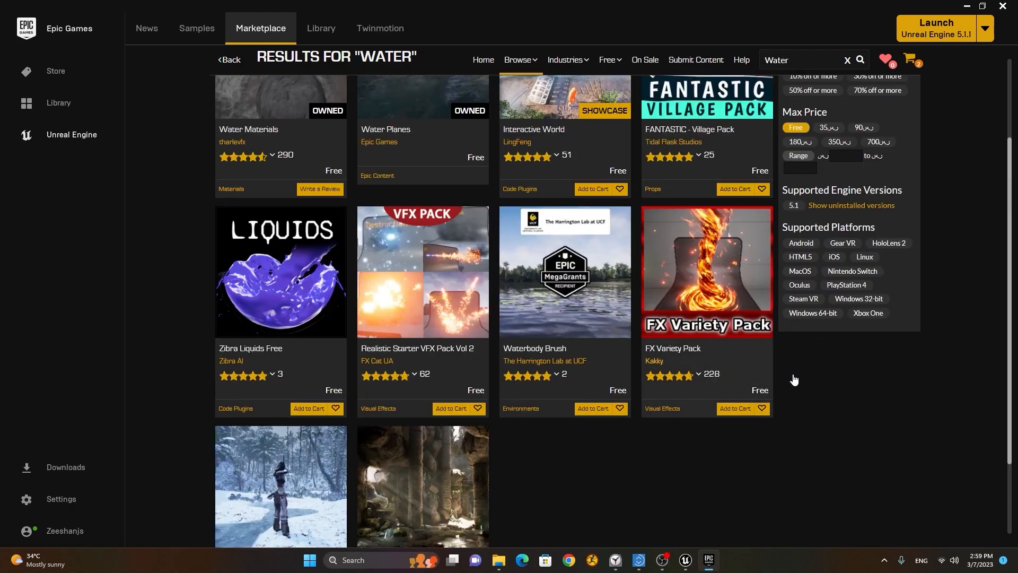
pyautogui.scroll(2, 708, 358)
pyautogui.scroll(-1, 713, 352)
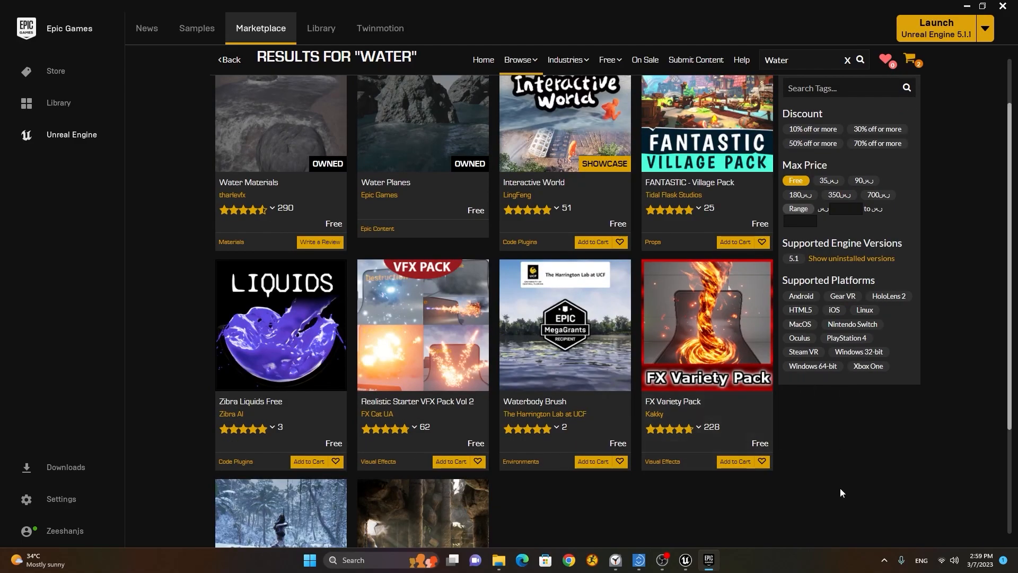
pyautogui.scroll(1, 874, 470)
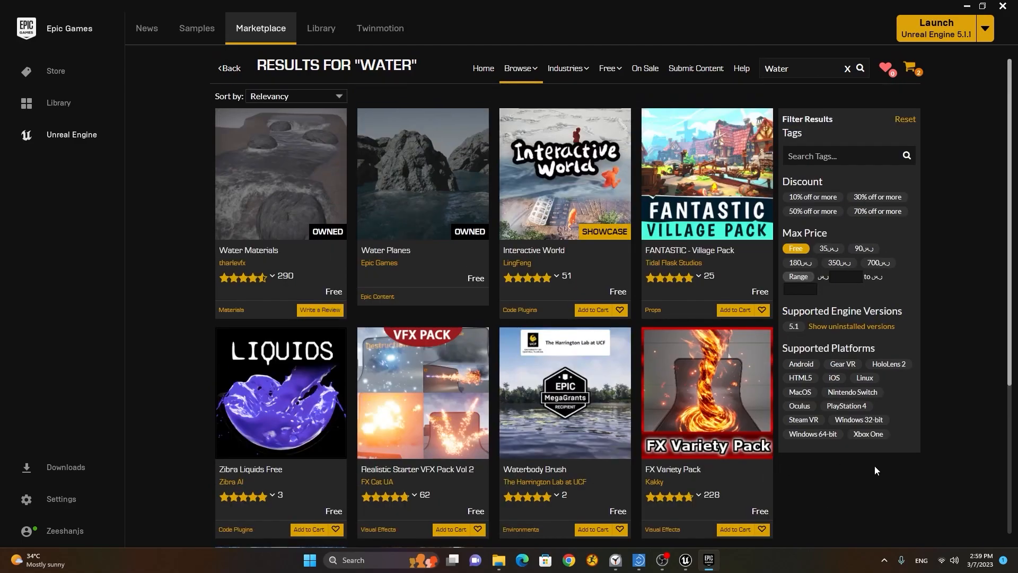
pyautogui.click(835, 156)
pyautogui.moveTo(813, 67); pyautogui.dragTo(738, 57)
# Step: Search the Marketplace for 'fire' and restrict the results to free items
pyautogui.write('fire')
pyautogui.press('Return')
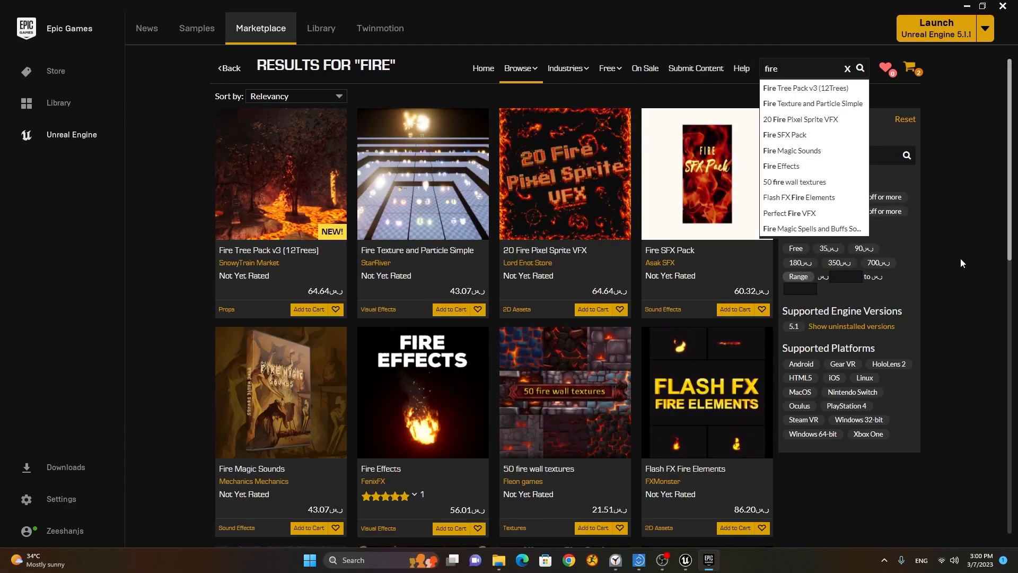
pyautogui.click(877, 500)
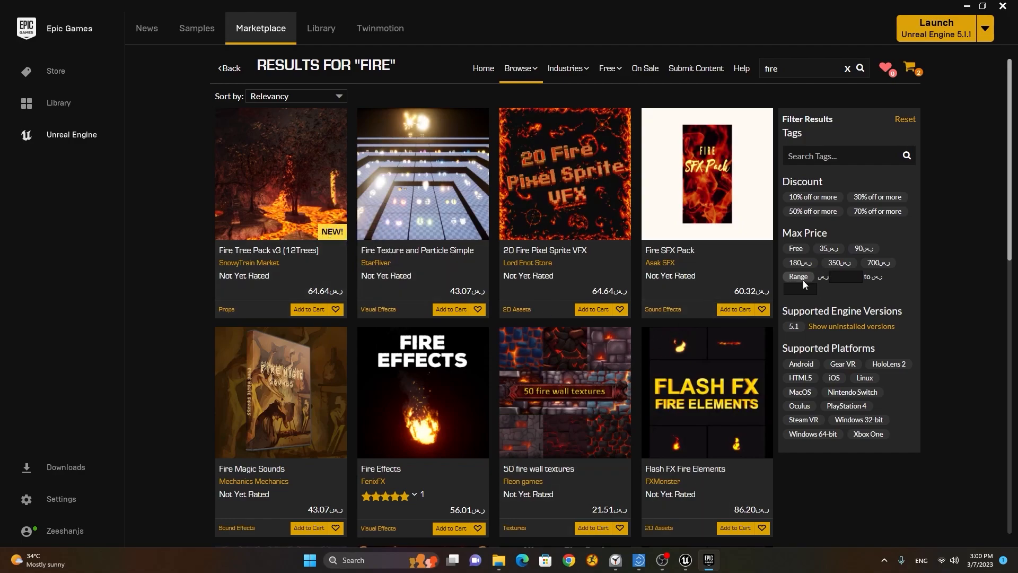
pyautogui.click(796, 248)
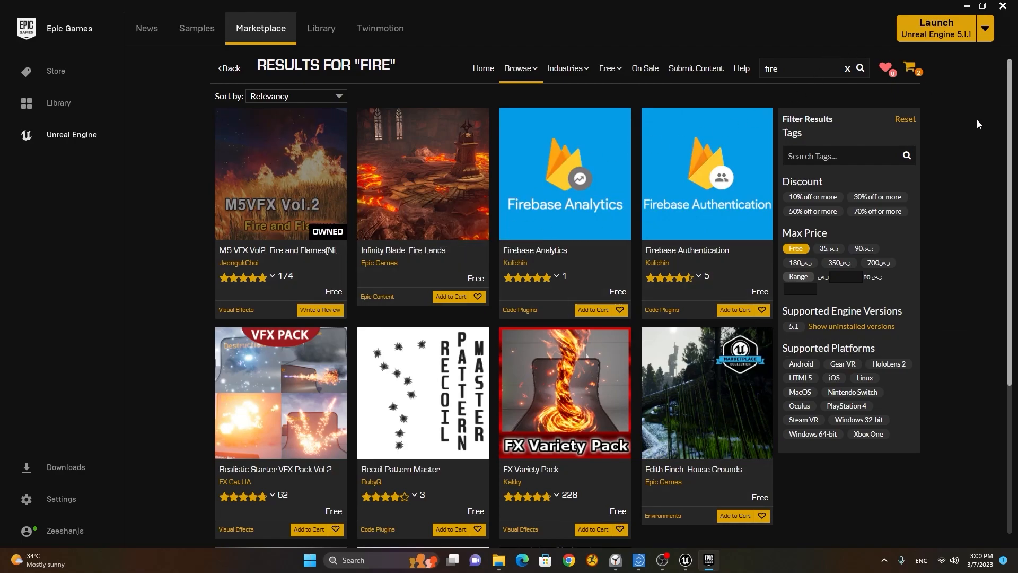
# Step: Close the launcher, return to the Unreal editor, and launch Quixel Bridge from Quick Add
pyautogui.click(1003, 7)
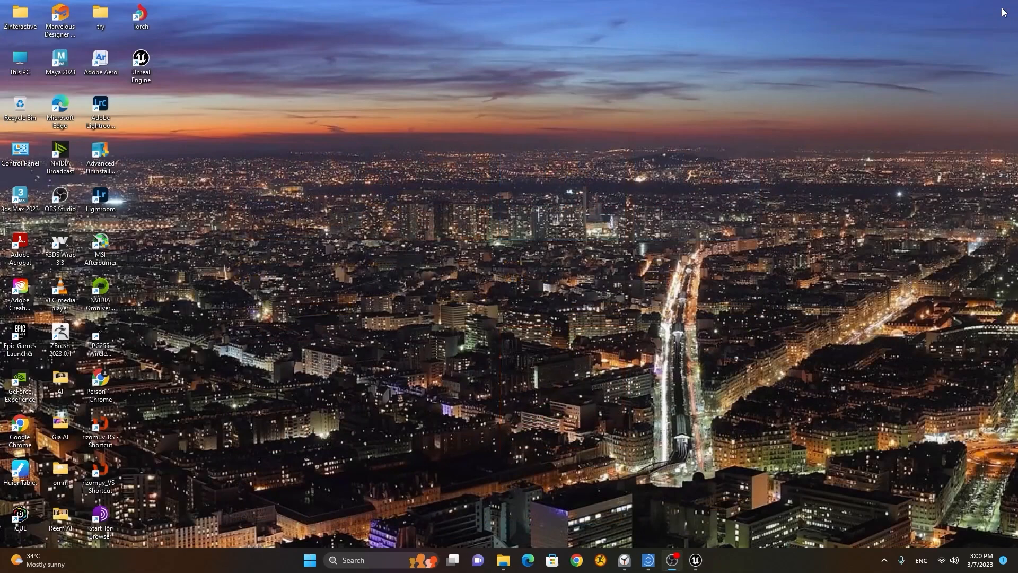
pyautogui.click(696, 565)
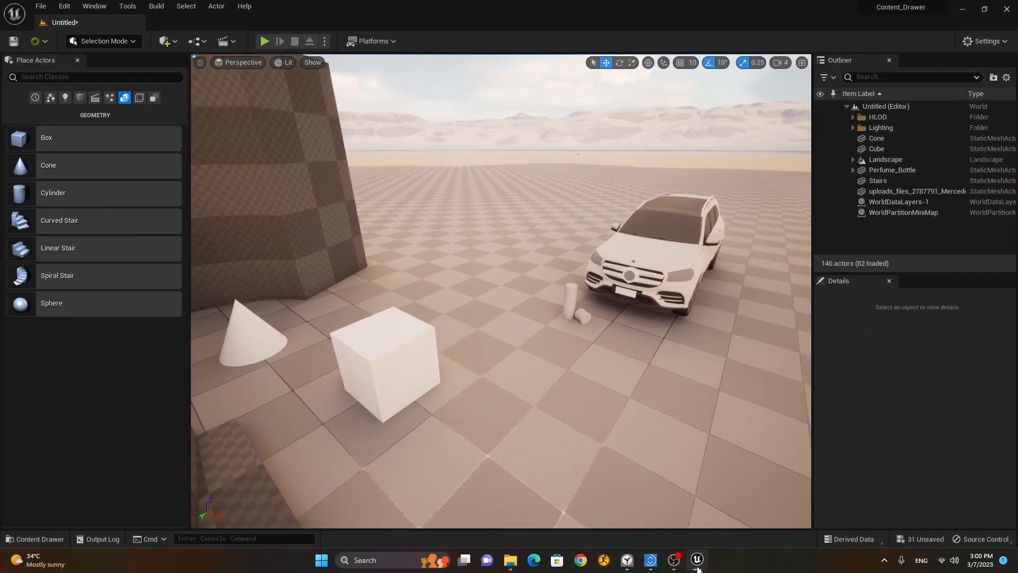
pyautogui.click(174, 43)
pyautogui.moveTo(212, 103)
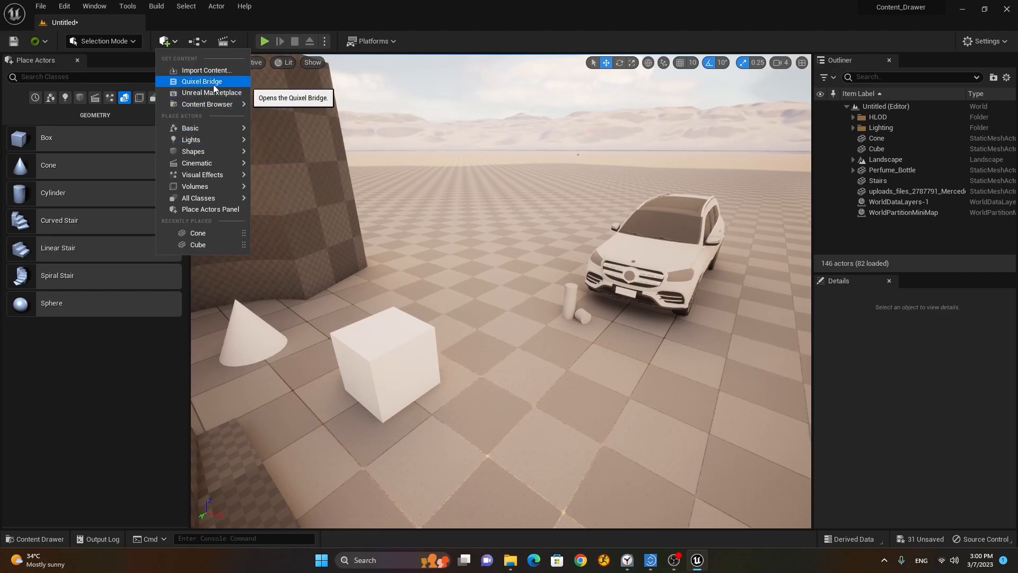
pyautogui.click(215, 85)
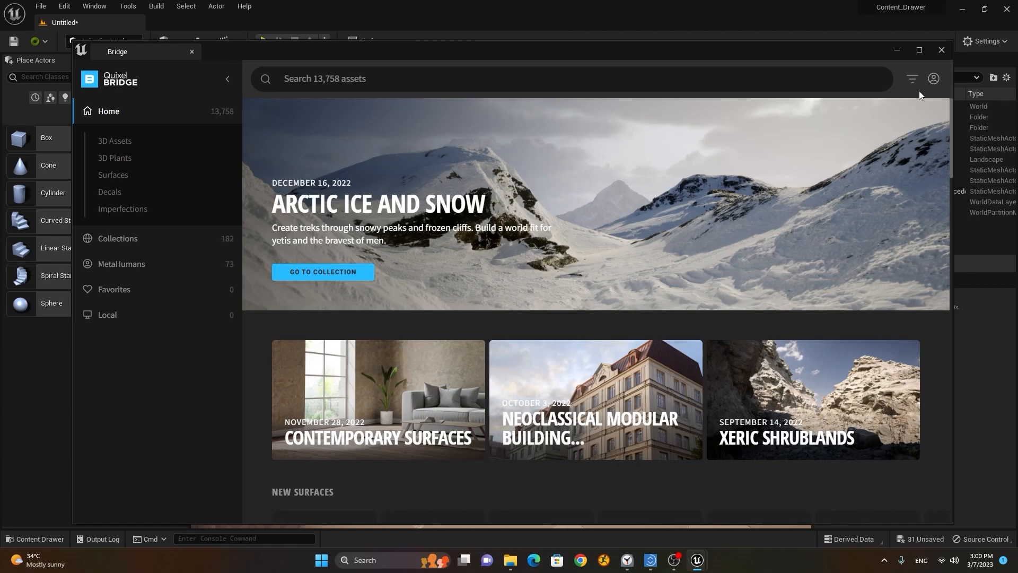
# Step: Browse Quixel Bridge to 3D Assets > Street > Barrier
pyautogui.click(934, 79)
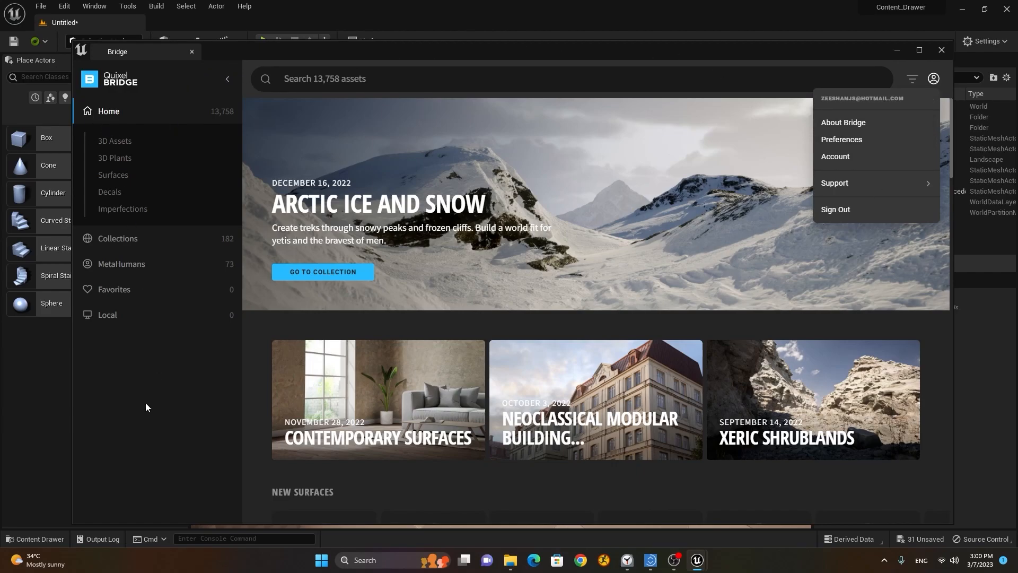
pyautogui.click(121, 144)
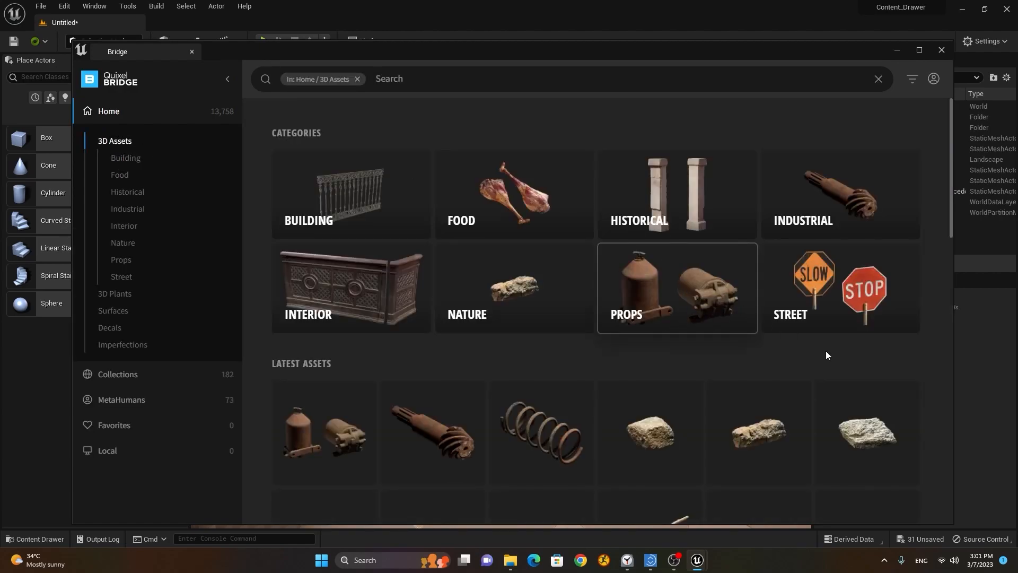
pyautogui.scroll(-3, 747, 305)
pyautogui.scroll(3, 602, 307)
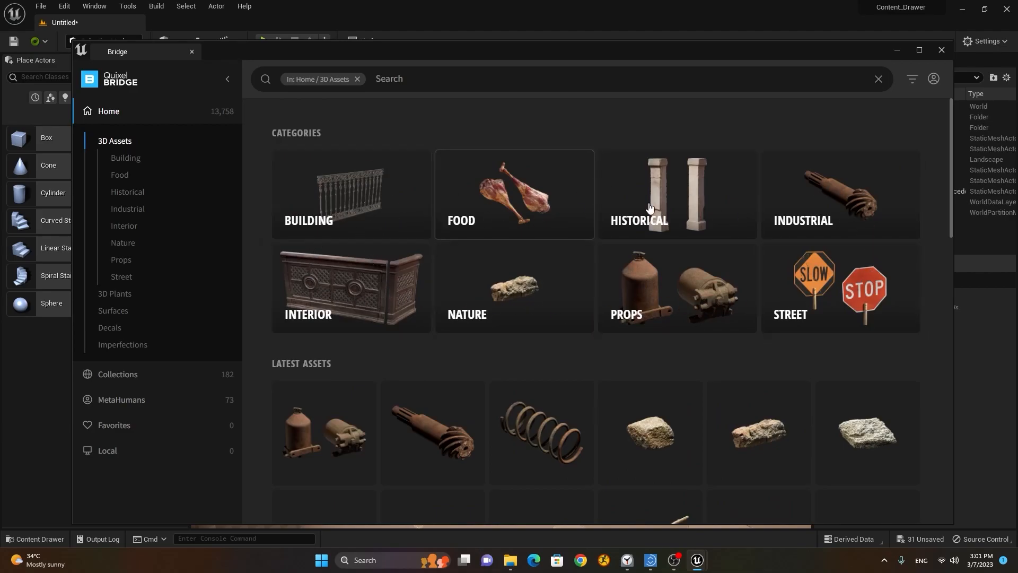
pyautogui.click(819, 291)
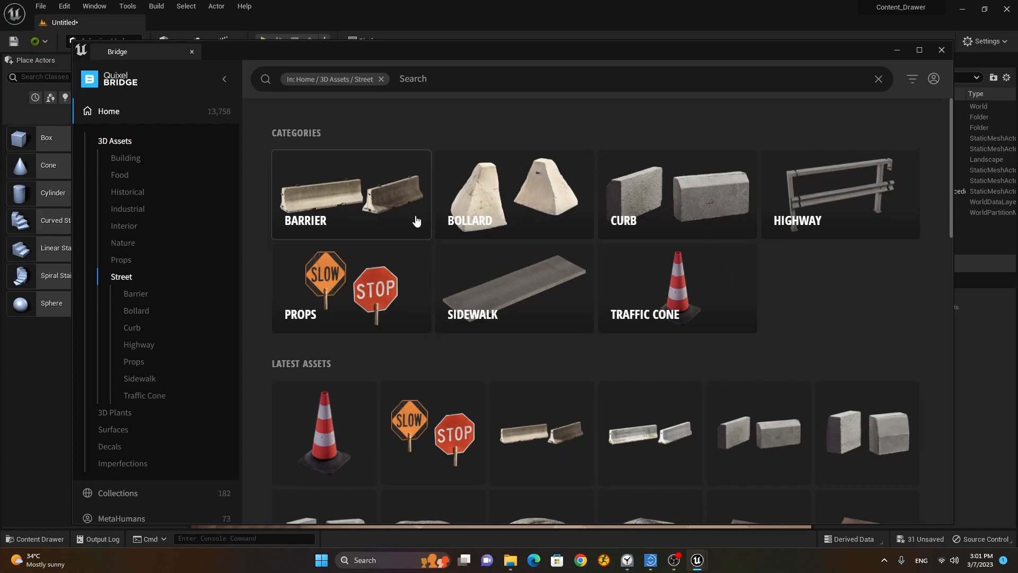
pyautogui.click(374, 214)
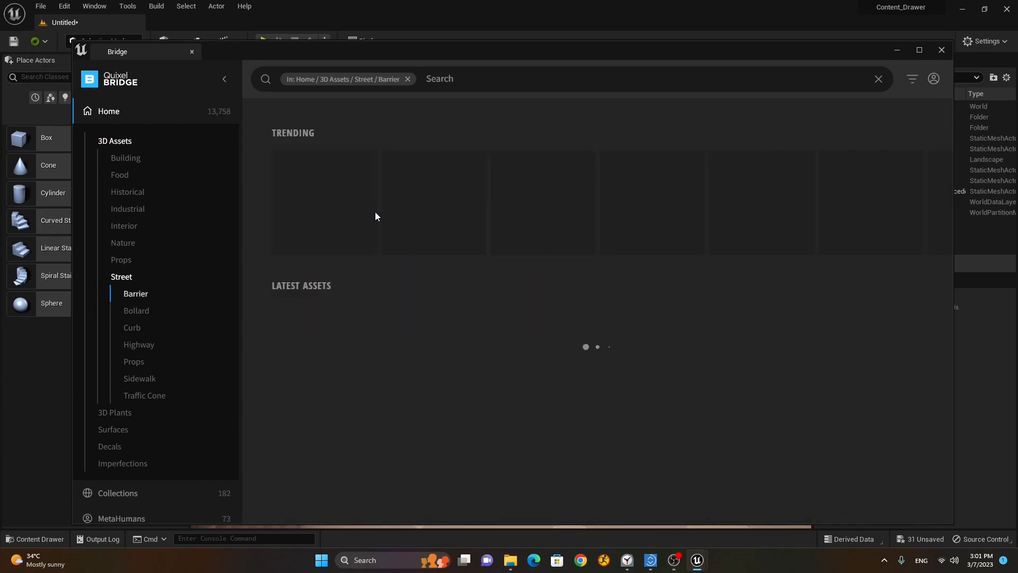
pyautogui.scroll(-2, 798, 333)
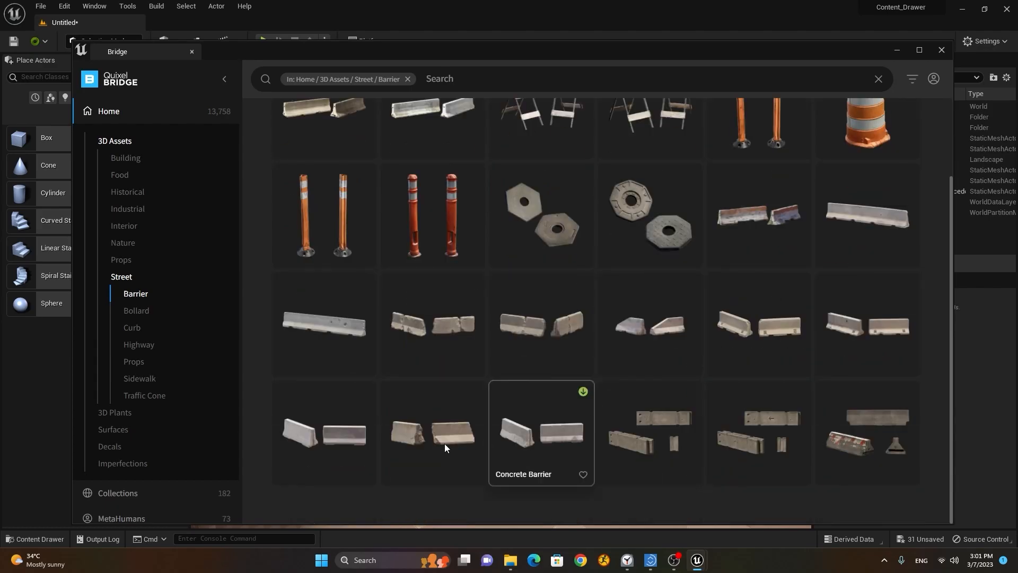
pyautogui.scroll(2, 676, 415)
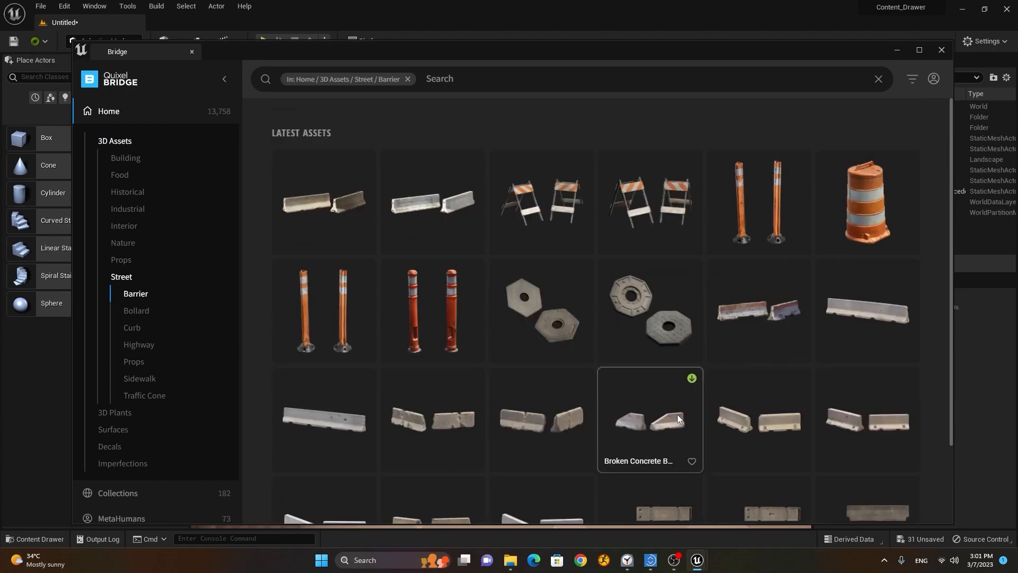
# Step: Download the Old Concrete Barrier at Nanite quality
pyautogui.click(749, 313)
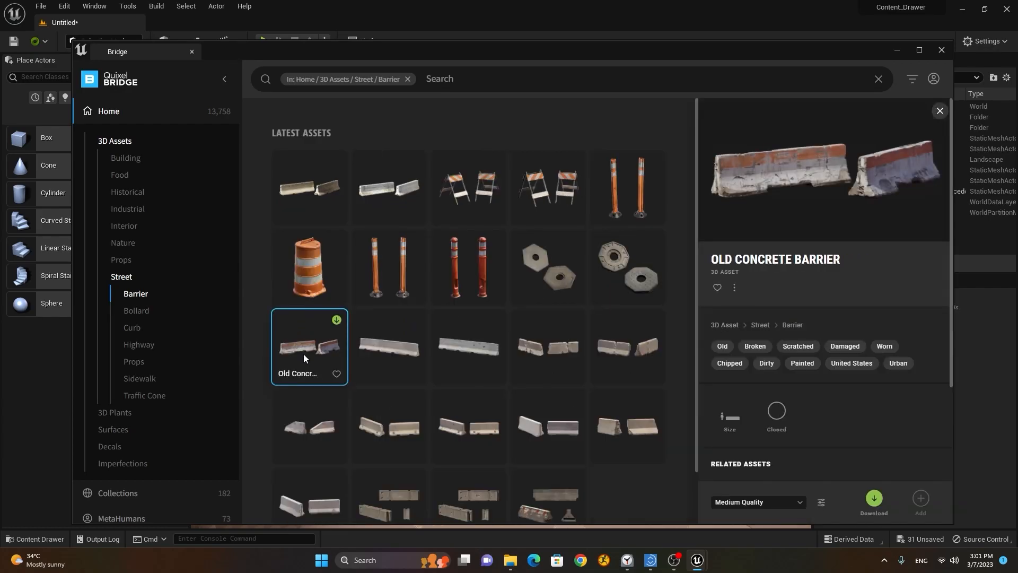
pyautogui.scroll(-2, 874, 412)
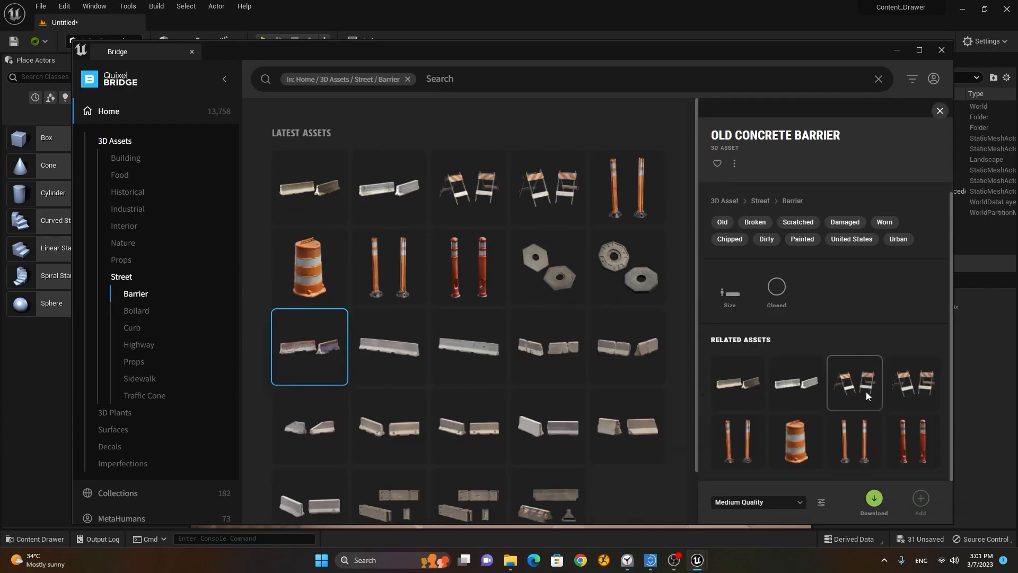
pyautogui.scroll(2, 866, 392)
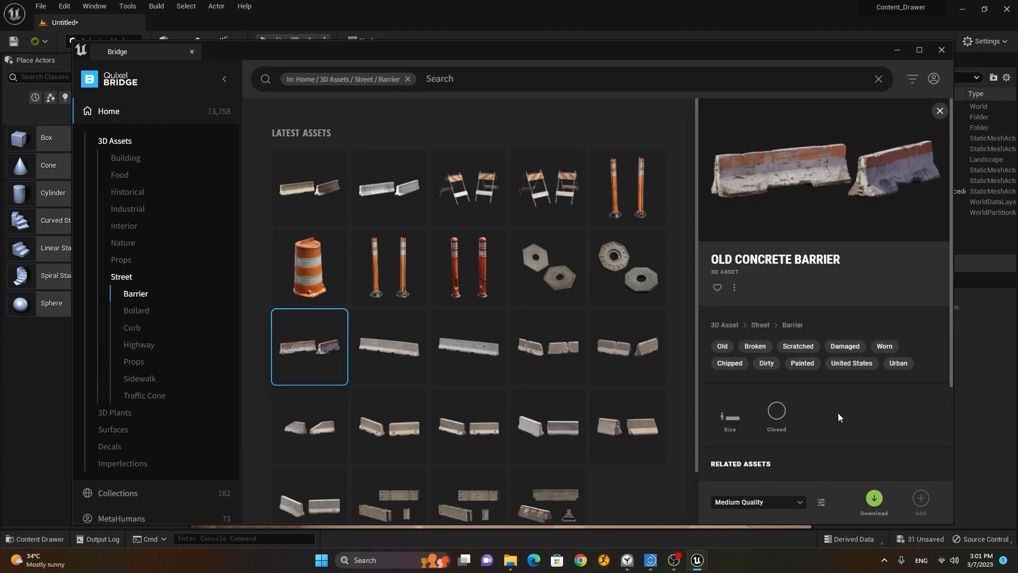
pyautogui.click(745, 502)
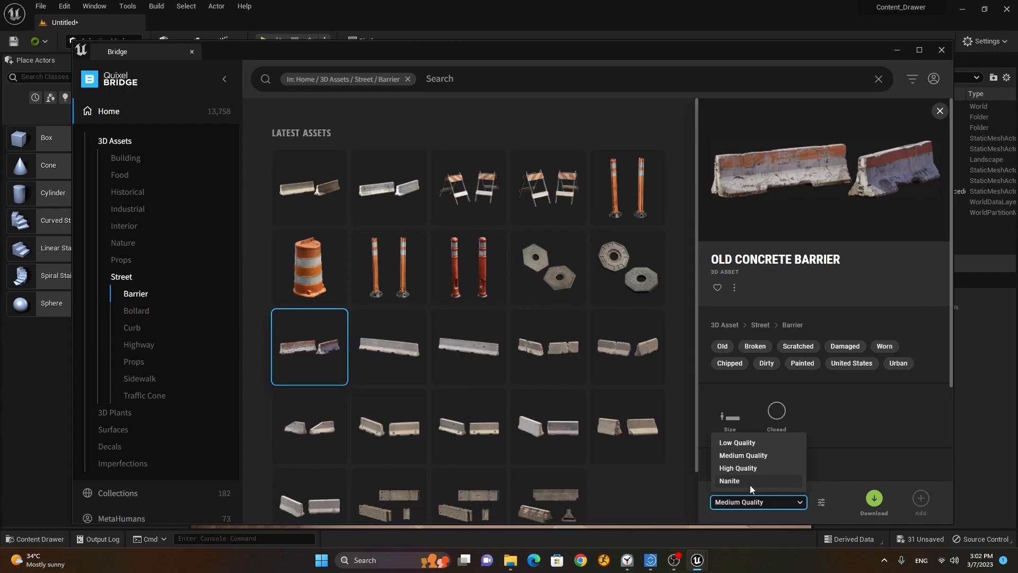
pyautogui.click(749, 482)
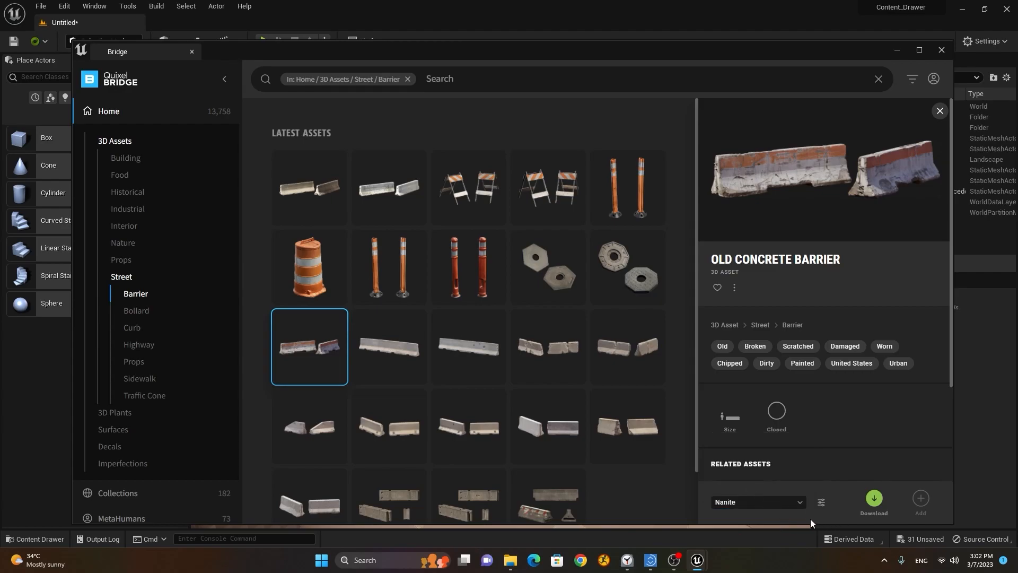
pyautogui.click(874, 499)
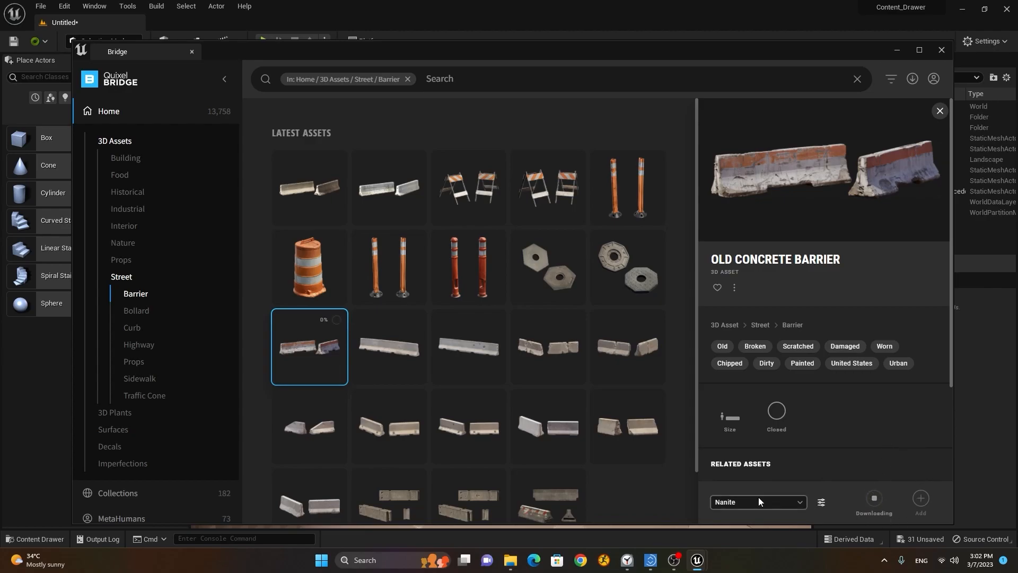
# Step: Inspect the Megascans import settings window, then close it
pyautogui.click(821, 502)
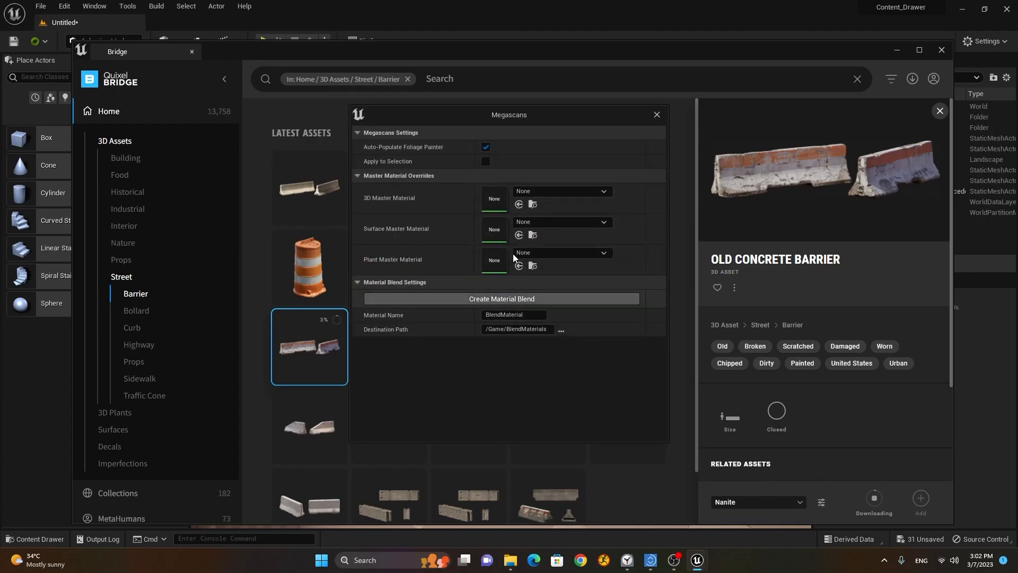
pyautogui.moveTo(459, 113); pyautogui.dragTo(479, 127)
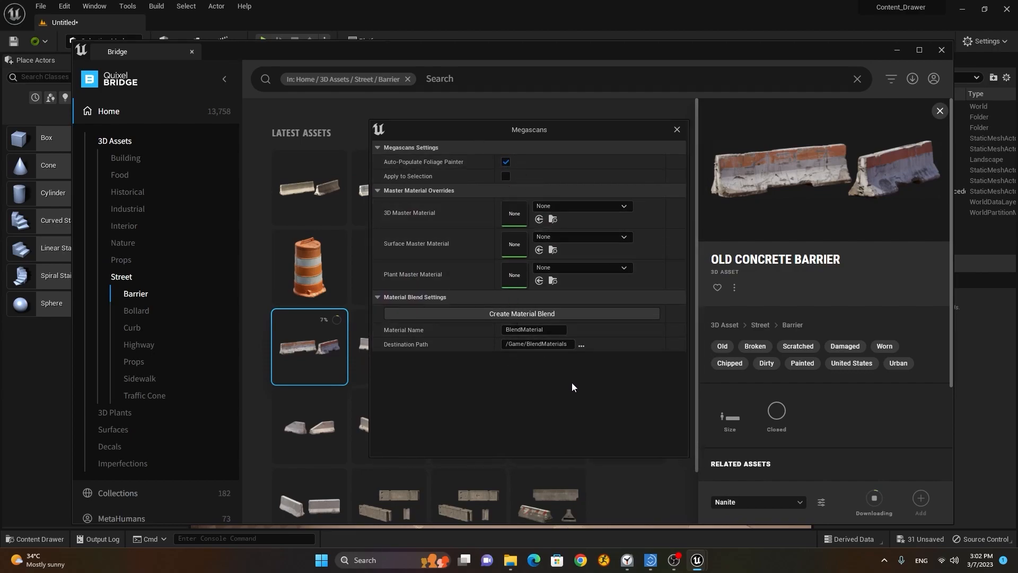
pyautogui.click(676, 130)
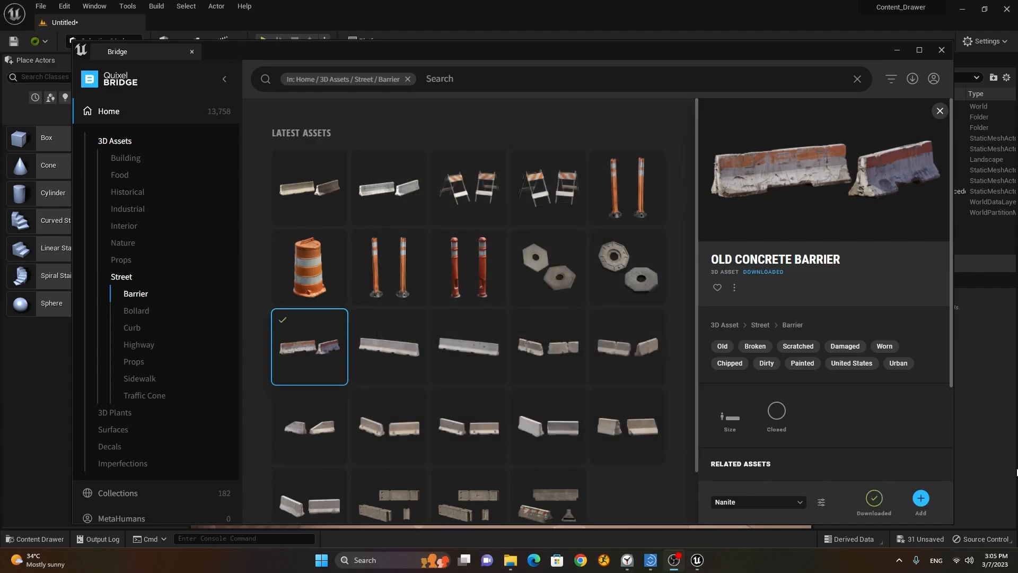
# Step: Show Bridge's Local library, where the downloaded Old Concrete Barrier now appears
pyautogui.click(921, 499)
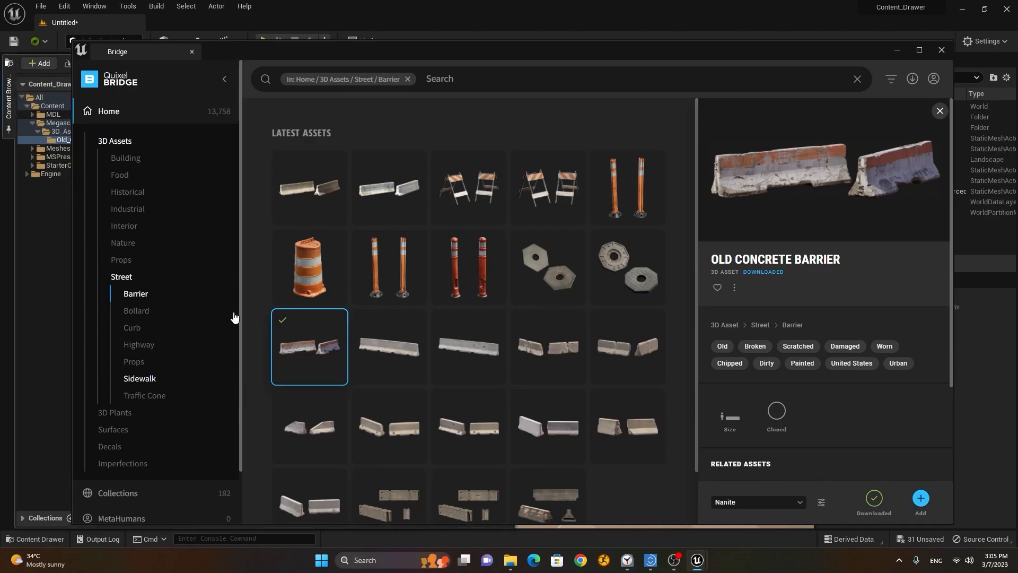
pyautogui.scroll(-2, 241, 316)
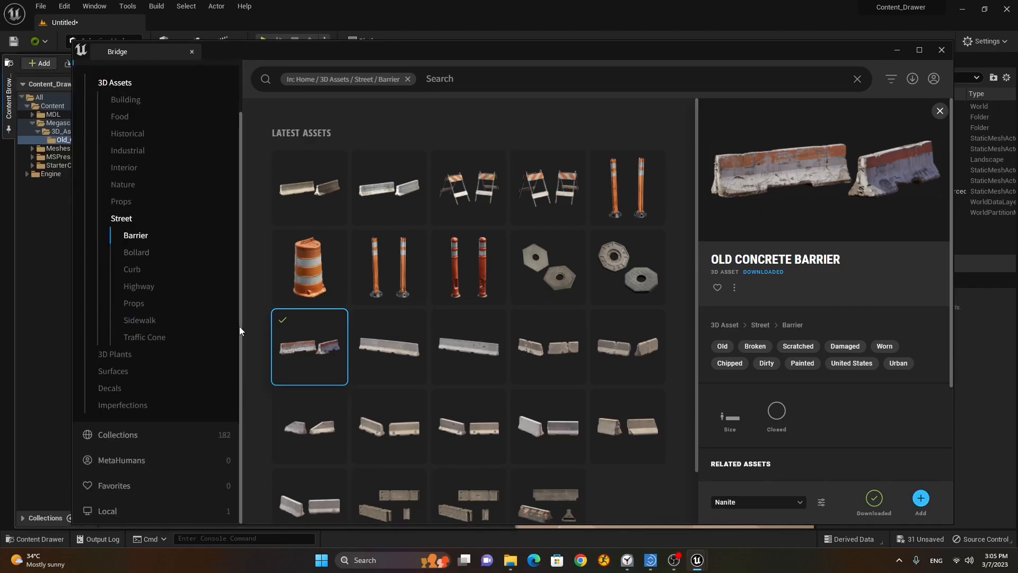
pyautogui.click(116, 510)
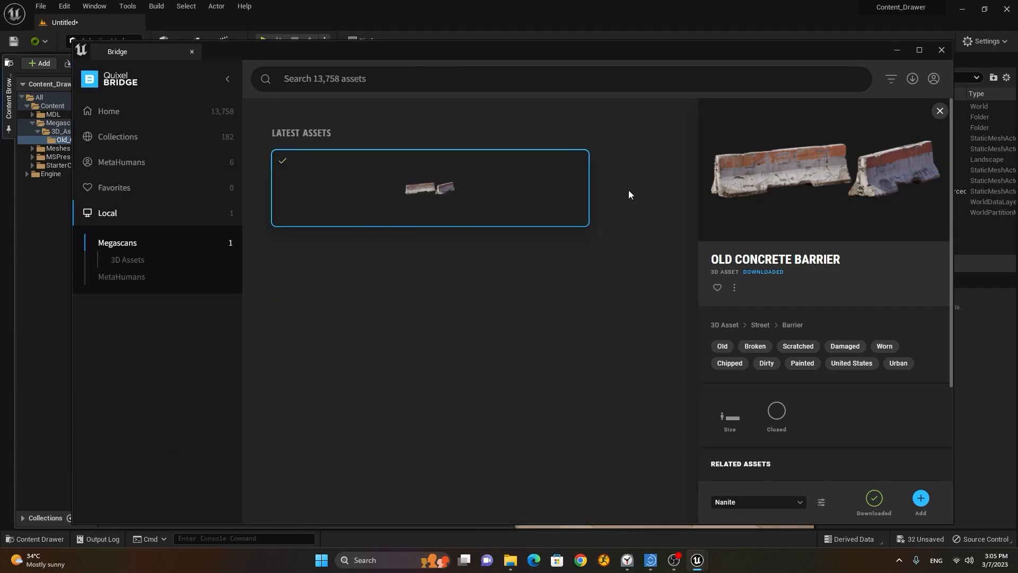
pyautogui.moveTo(490, 198)
# Step: Browse from the Bridge home page through 3D Plants to the Surfaces categories
pyautogui.click(121, 123)
pyautogui.click(120, 123)
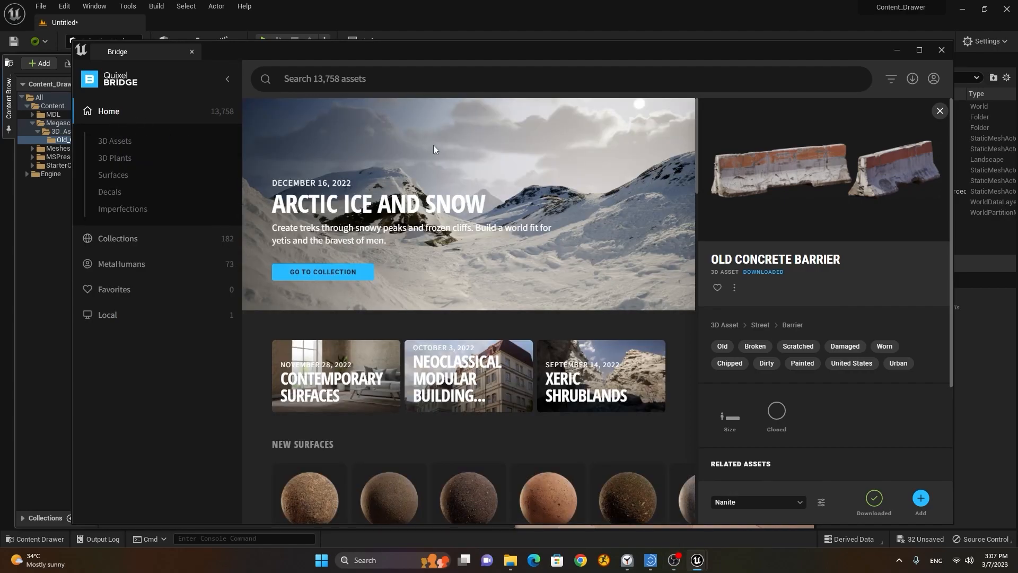
pyautogui.click(127, 159)
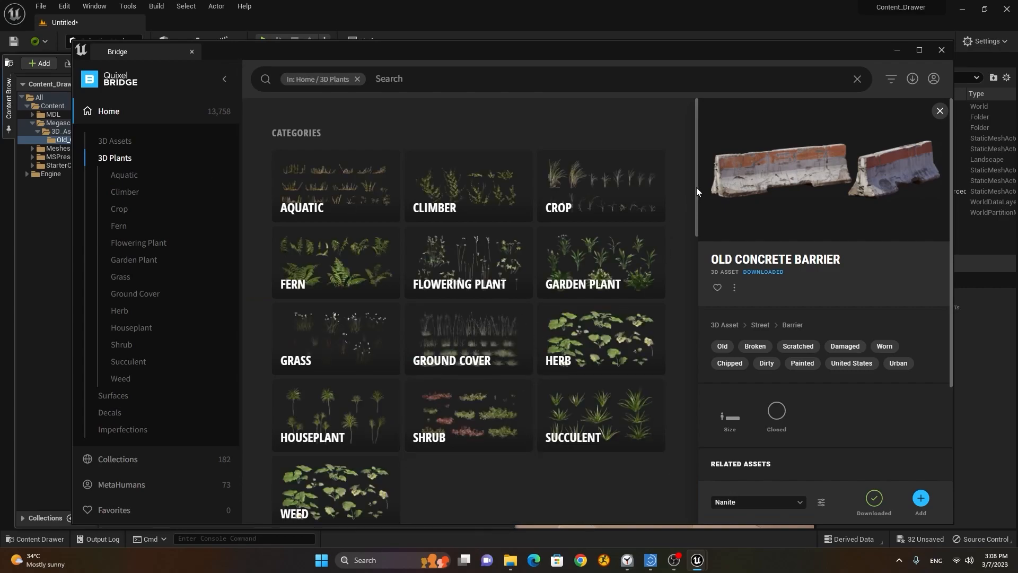
pyautogui.moveTo(695, 196)
pyautogui.mouseDown()
pyautogui.moveTo(686, 282)
pyautogui.moveTo(691, 180)
pyautogui.moveTo(693, 199)
pyautogui.mouseUp()
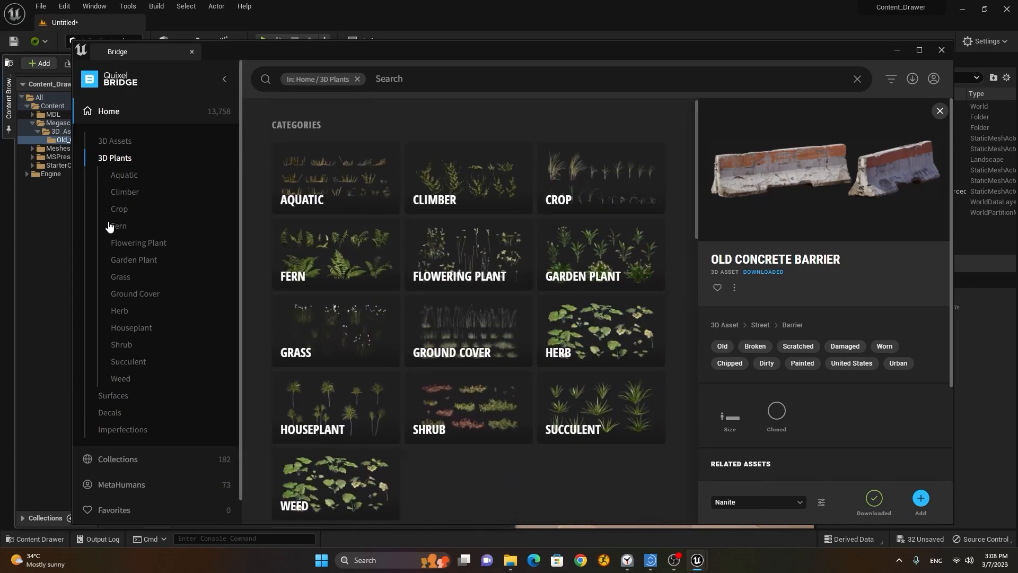
pyautogui.click(110, 395)
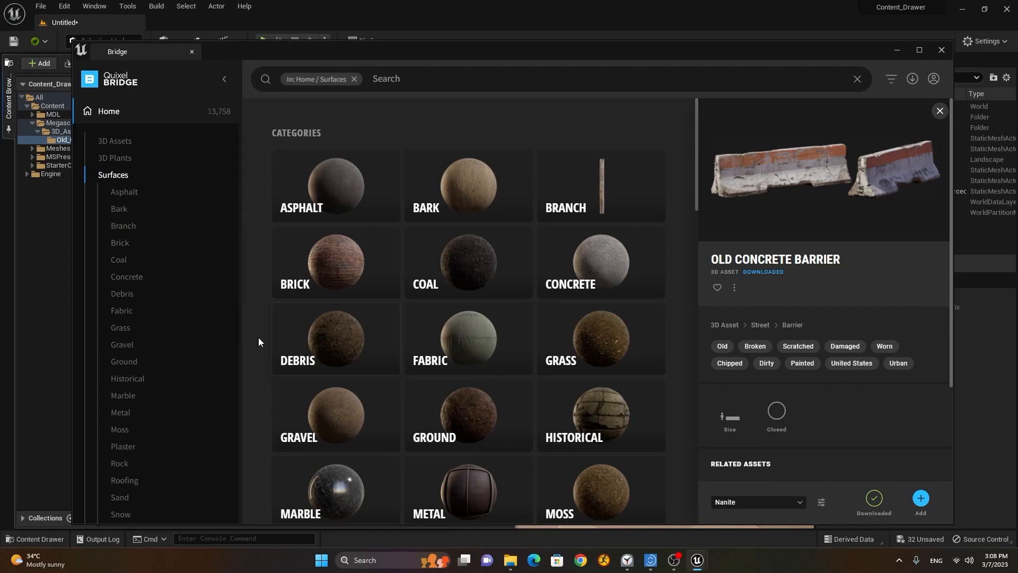
# Step: Search Surfaces for 'metal', narrowing categories to Brick, Concrete, Debris, Metal, Roofing, Wood and Other
pyautogui.scroll(-3, 577, 258)
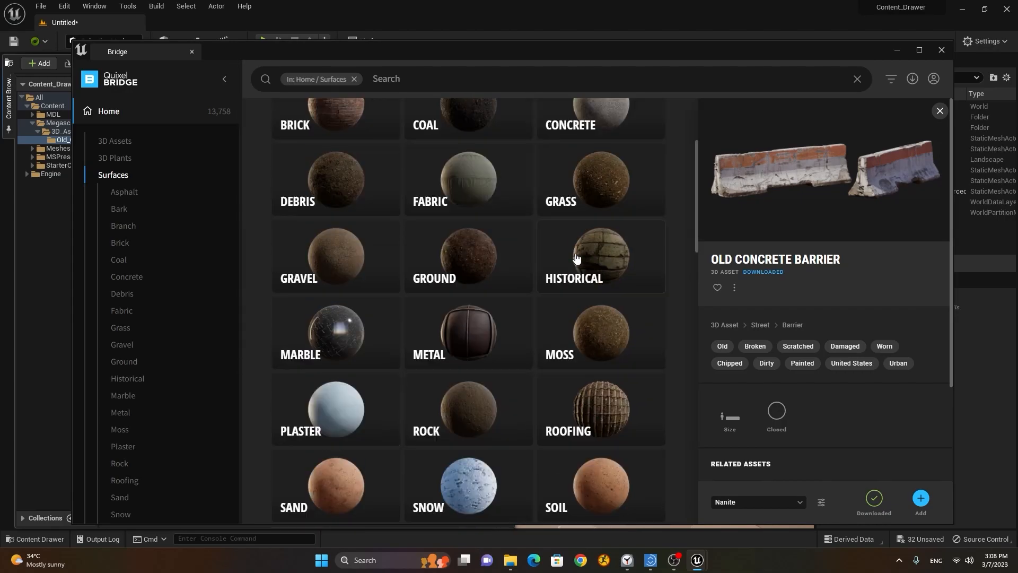
pyautogui.scroll(-3, 577, 259)
pyautogui.scroll(-5, 576, 257)
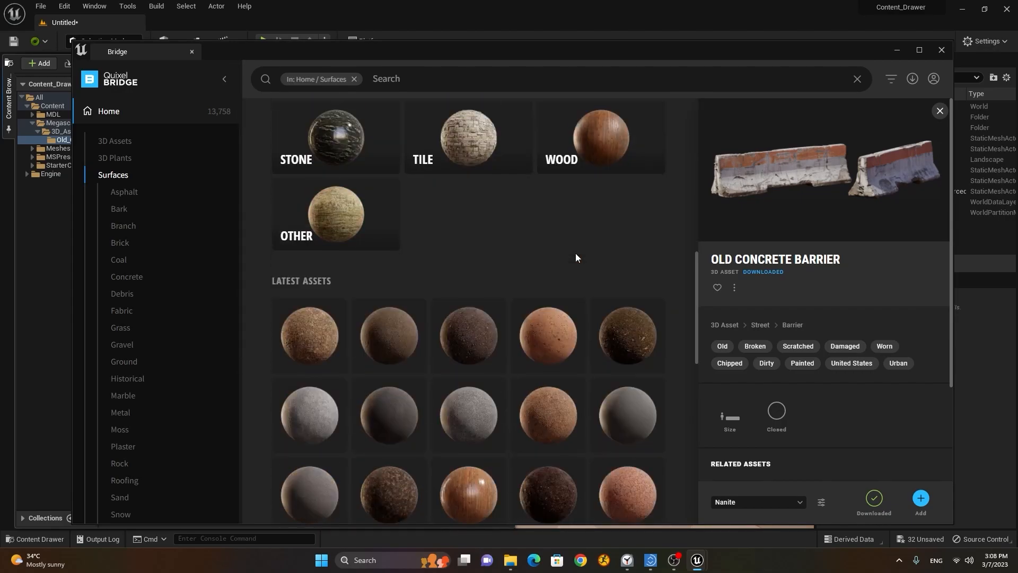
pyautogui.scroll(6, 536, 222)
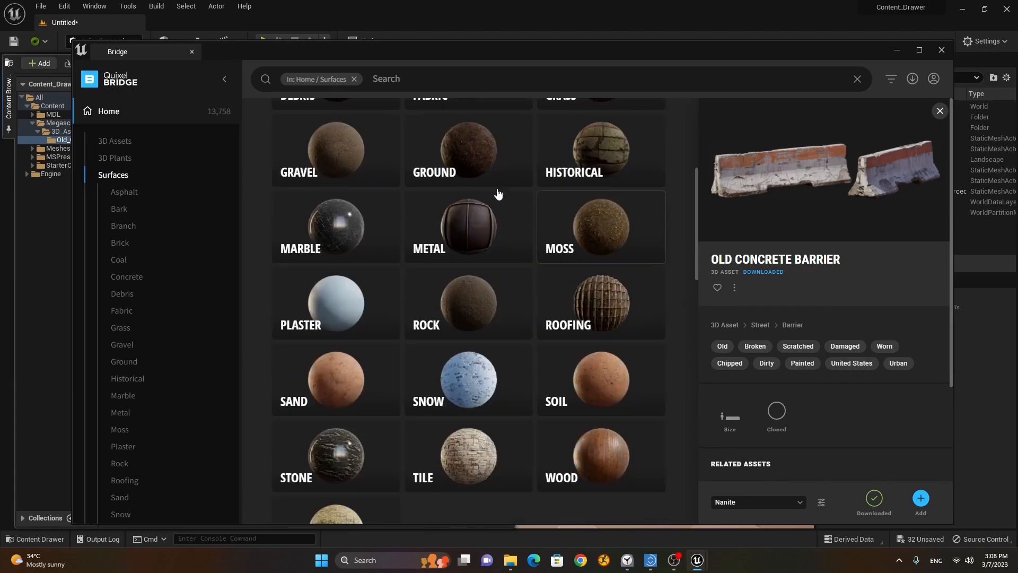
pyautogui.click(400, 78)
pyautogui.write('metal')
pyautogui.press('Return')
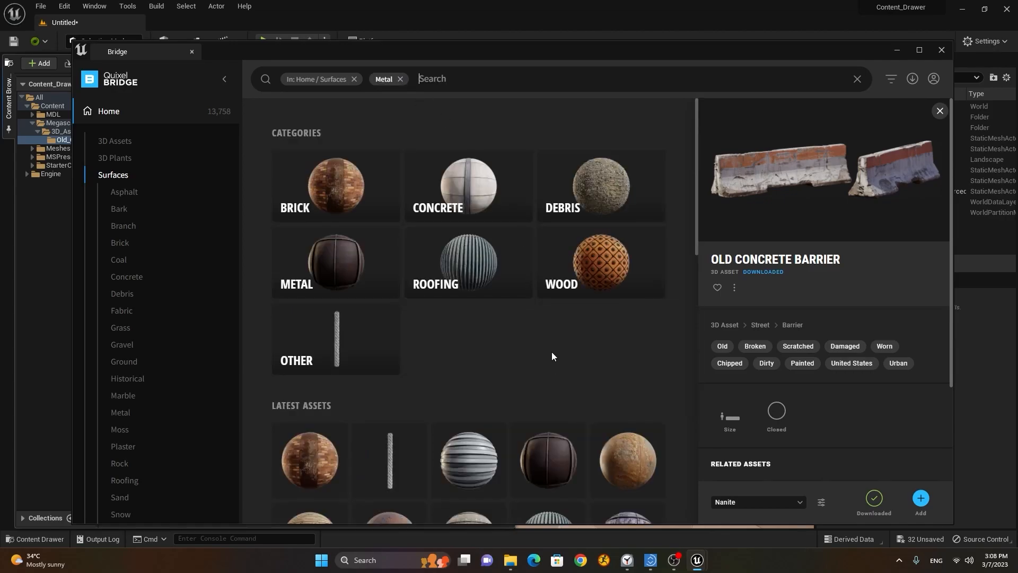
pyautogui.scroll(-8, 552, 354)
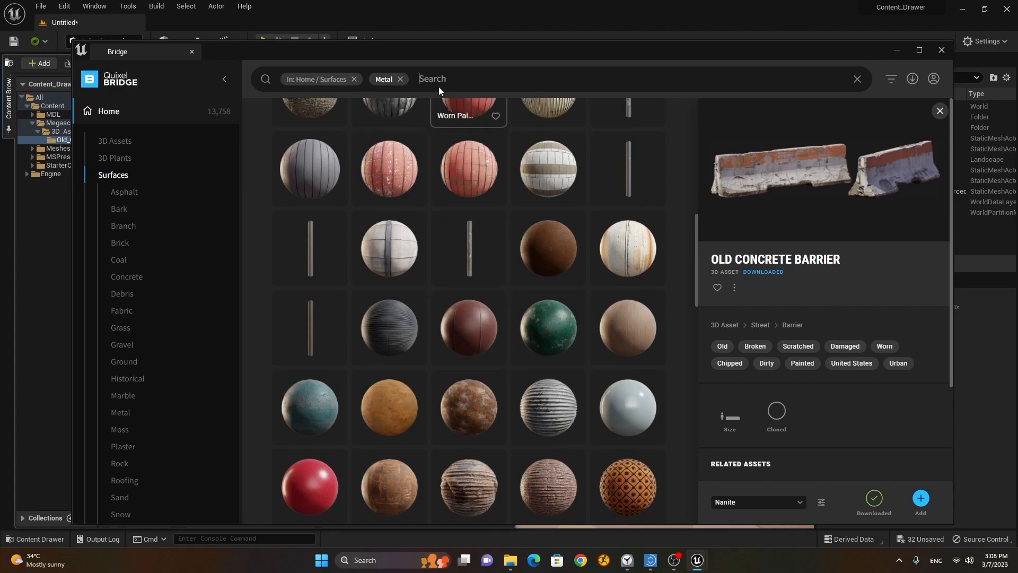
# Step: Replace the Metal filter with a 'stone' search and open Historical > Middle-Eastern surfaces
pyautogui.click(400, 79)
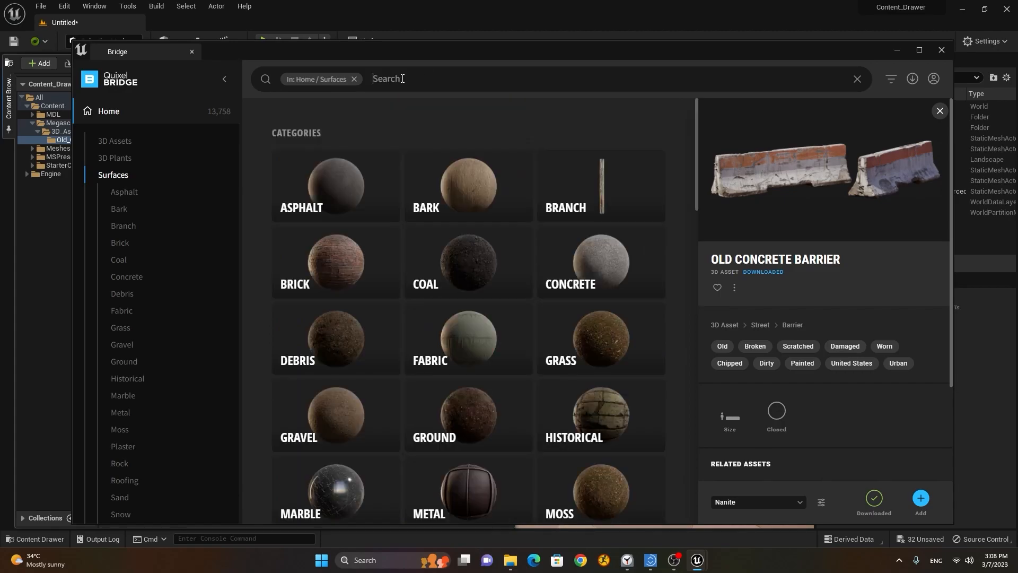
pyautogui.write('stone')
pyautogui.press('Return')
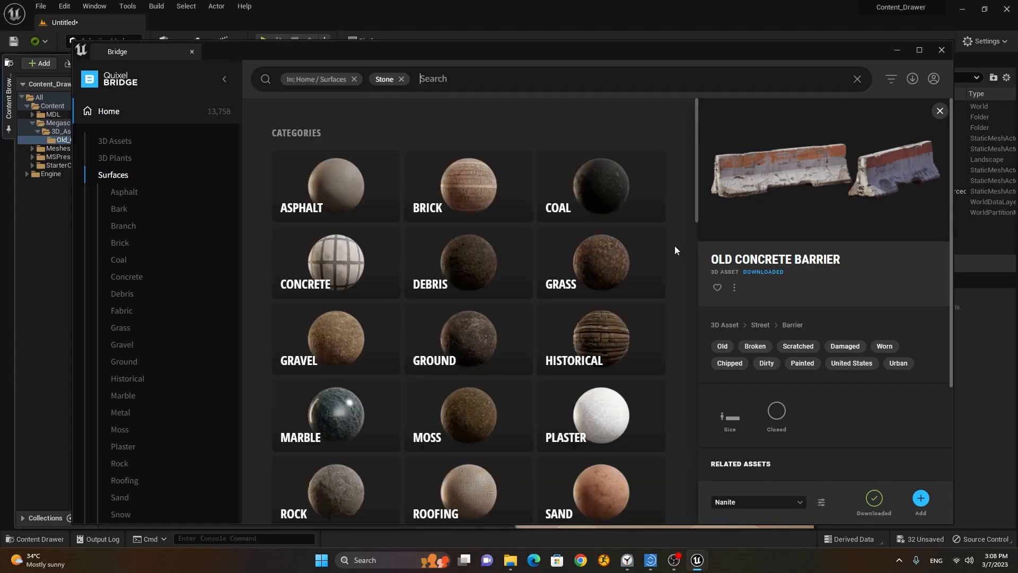
pyautogui.scroll(-3, 516, 191)
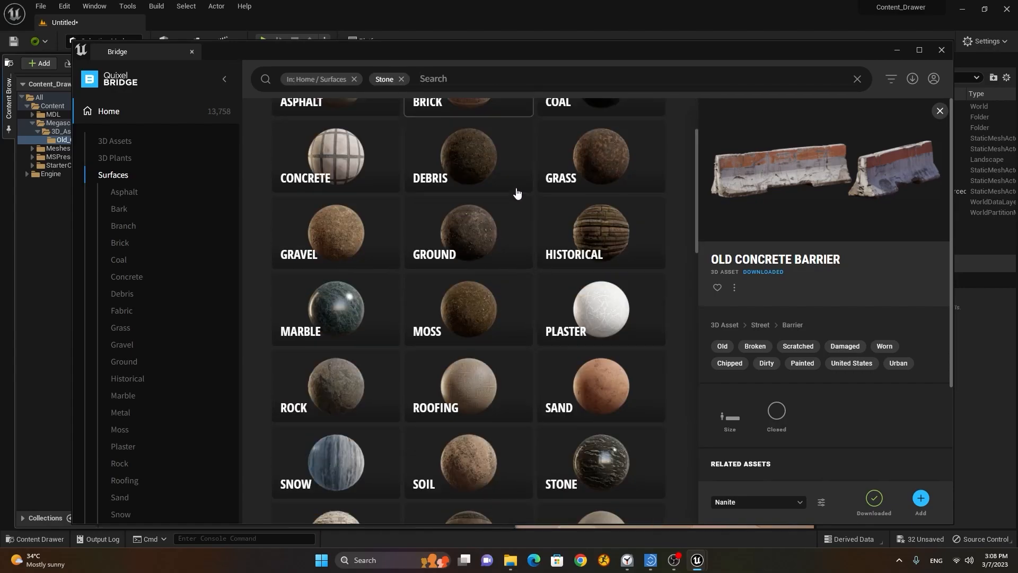
pyautogui.click(612, 240)
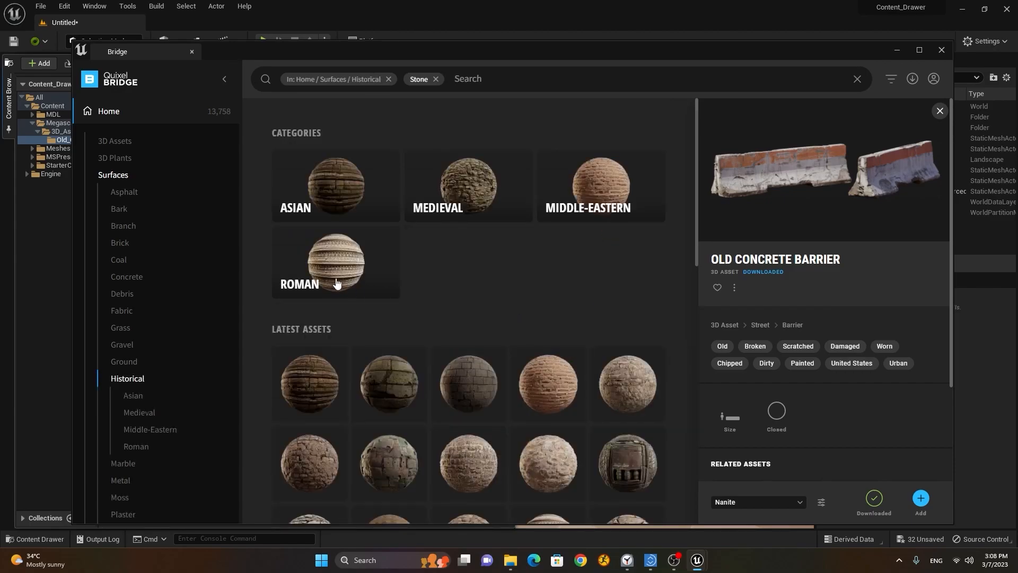
pyautogui.click(623, 222)
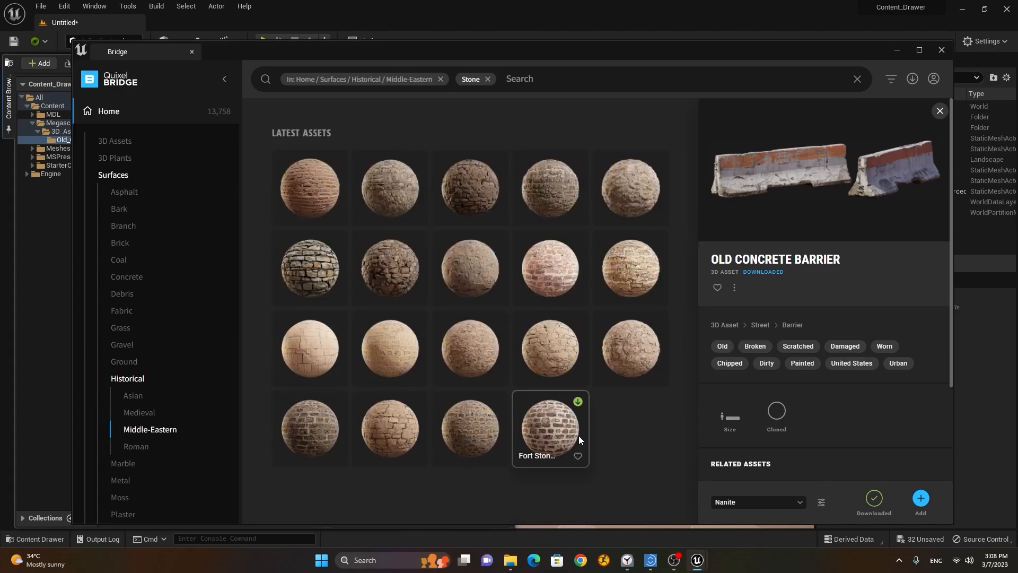
# Step: Download the Old Fort Wall surface at Highest Quality
pyautogui.click(392, 267)
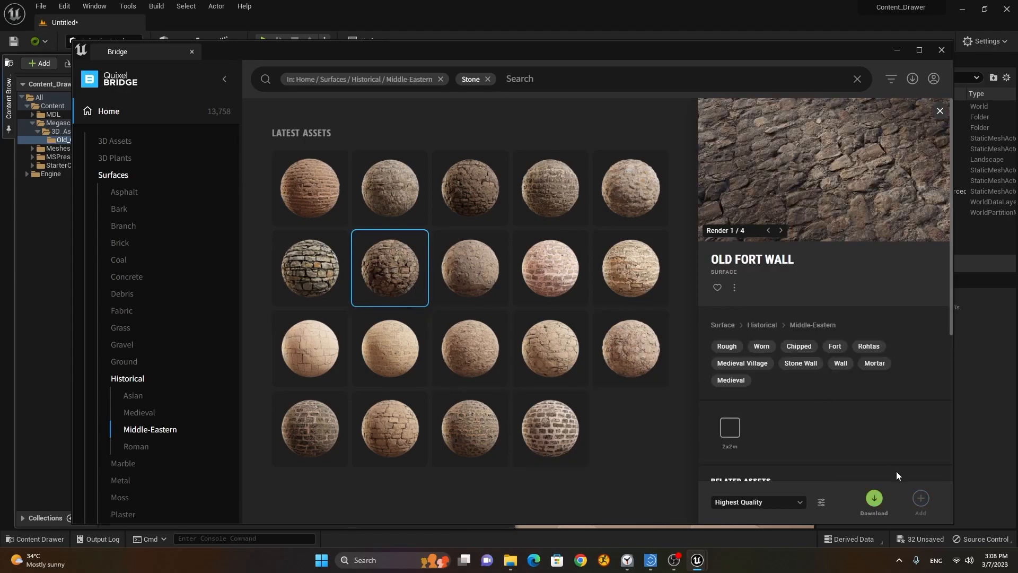
pyautogui.click(783, 501)
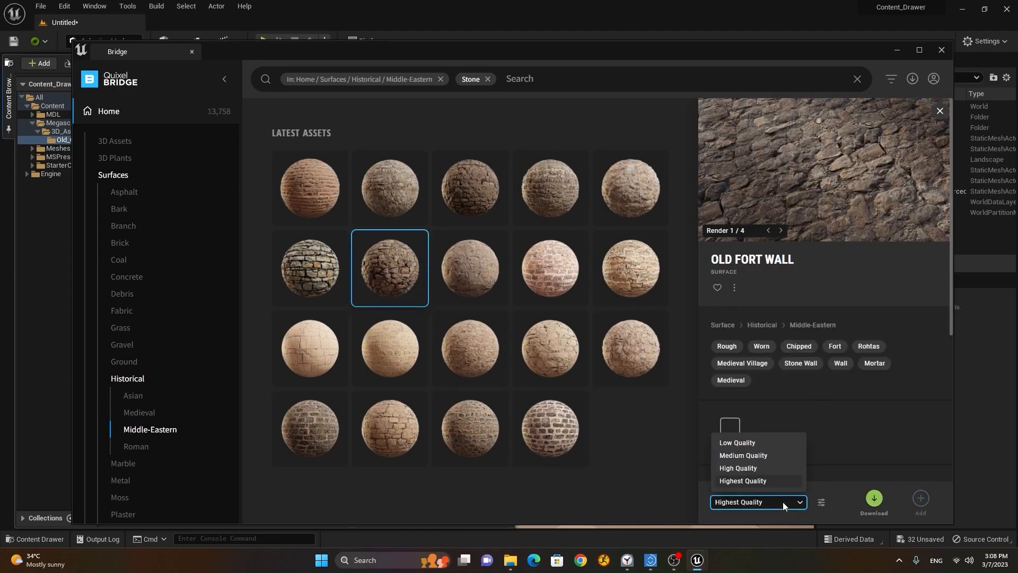
pyautogui.click(880, 499)
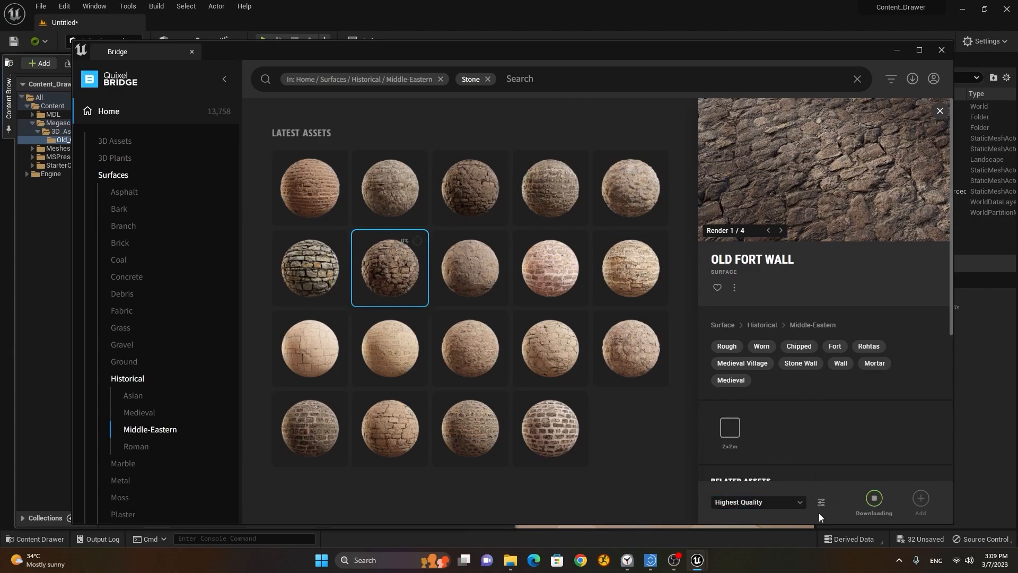
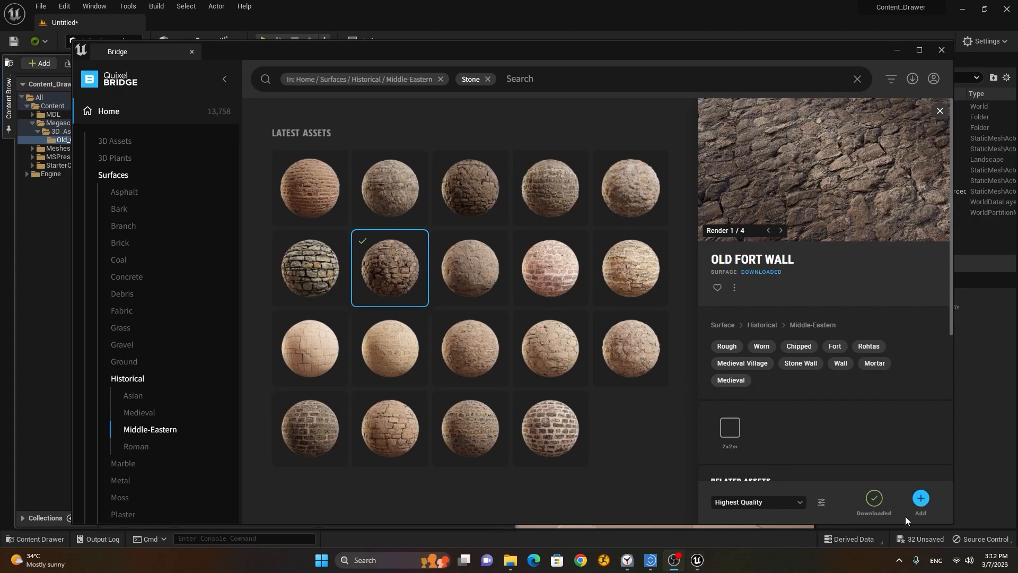
# Step: Add the downloaded Old Fort Wall surface to the project's Megascans Surfaces folder
pyautogui.click(921, 499)
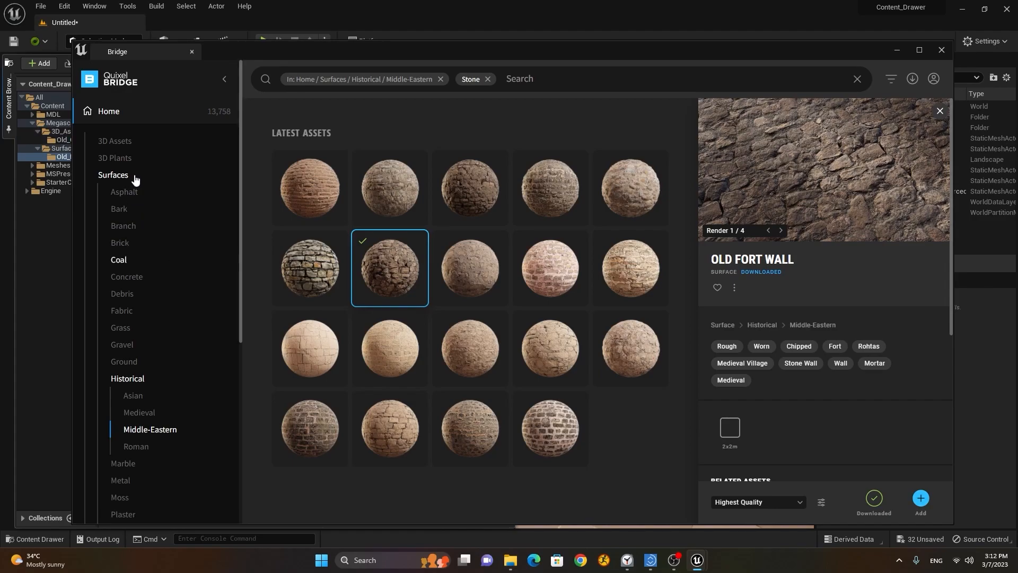
pyautogui.scroll(-5, 136, 183)
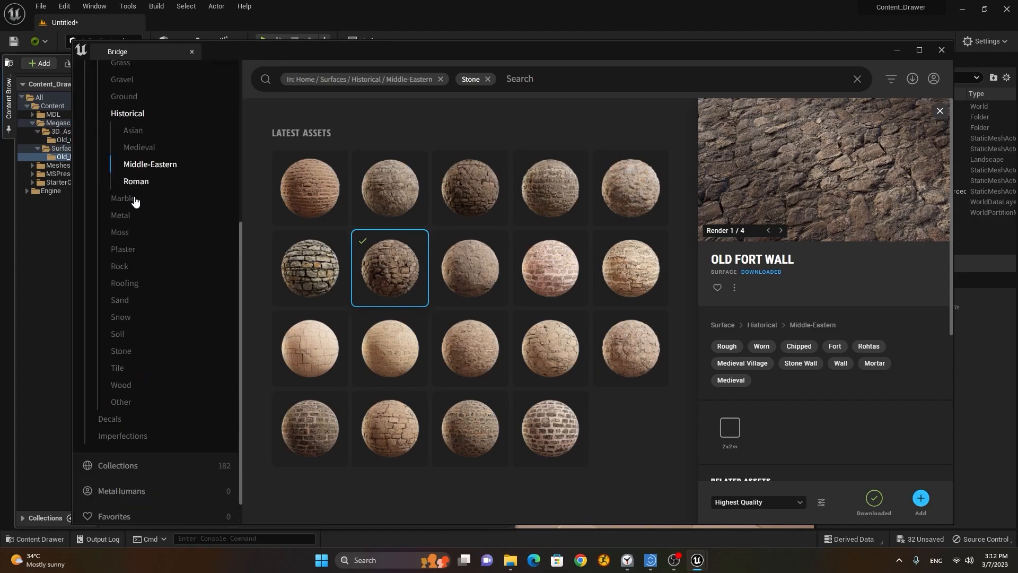
# Step: Browse the decal categories and open Debris > Paper
pyautogui.click(110, 419)
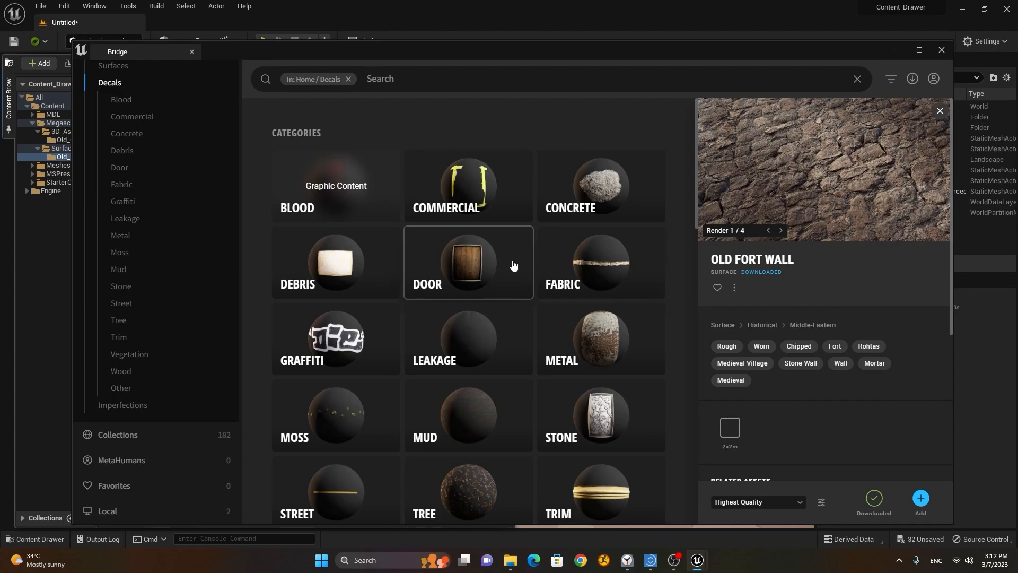
pyautogui.scroll(-4, 512, 267)
pyautogui.scroll(4, 512, 270)
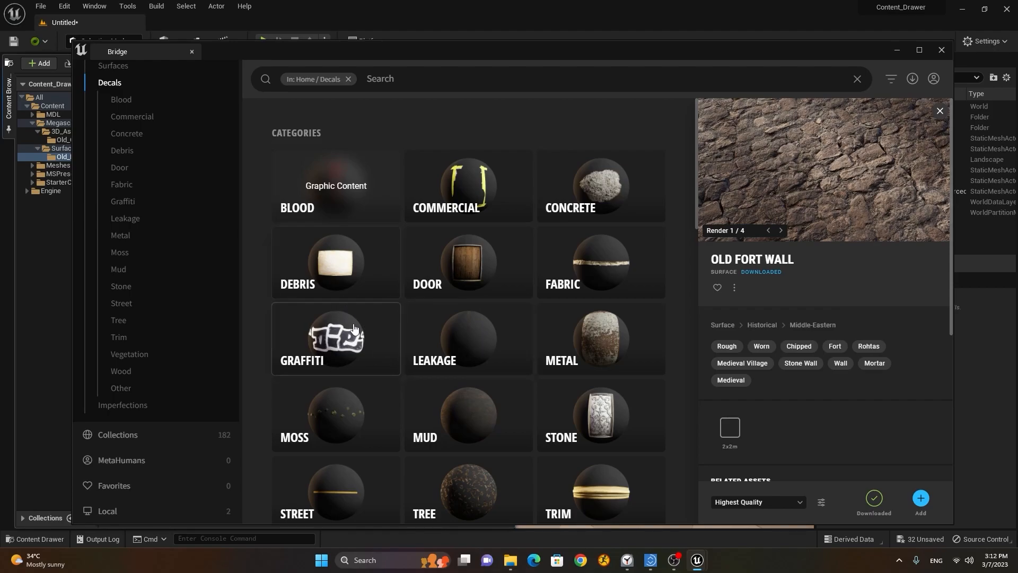
pyautogui.click(339, 279)
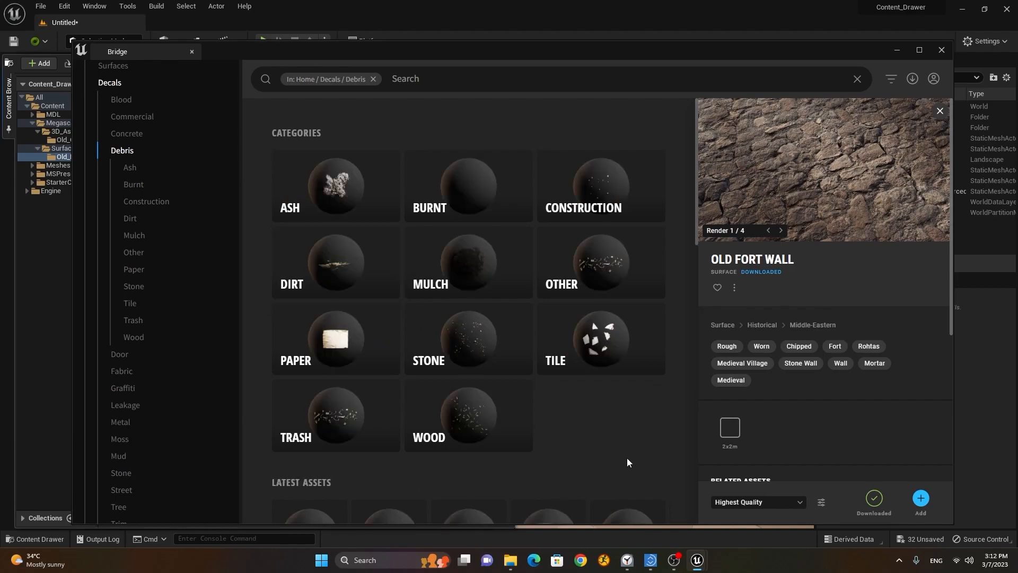
pyautogui.click(333, 345)
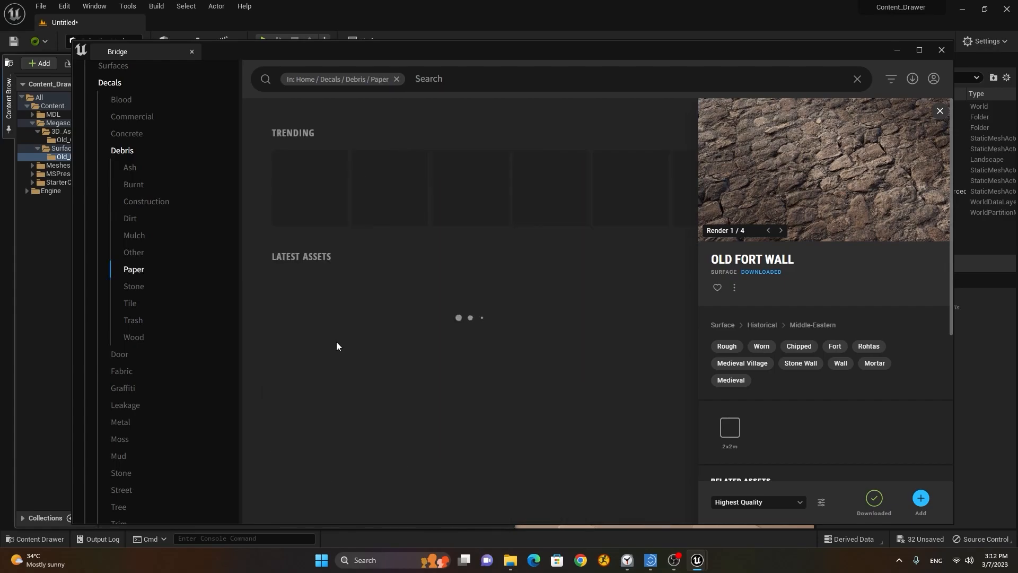
pyautogui.scroll(-3, 457, 282)
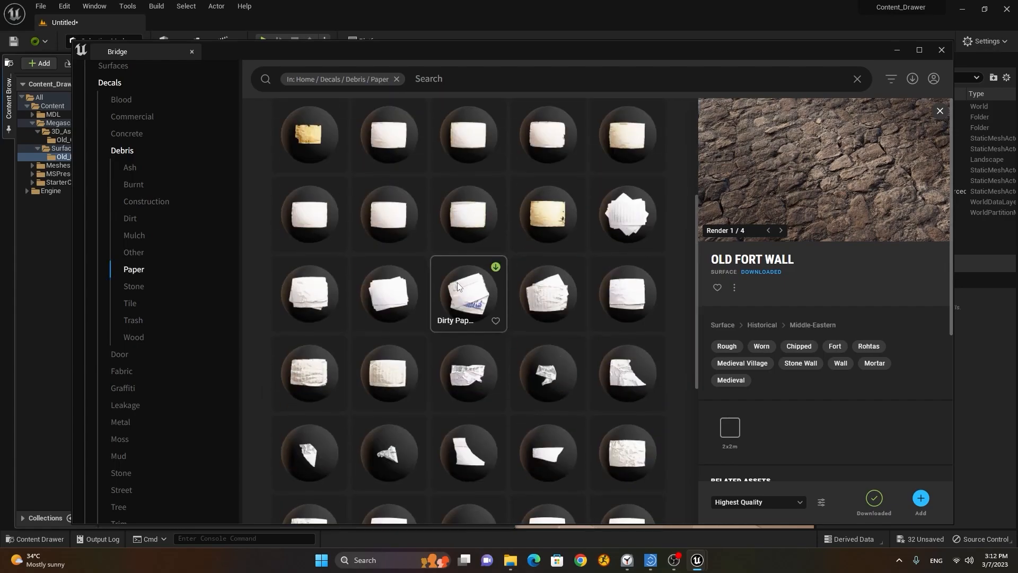
# Step: Download the Dirty Papers decal at High Quality and add it to the project
pyautogui.click(472, 298)
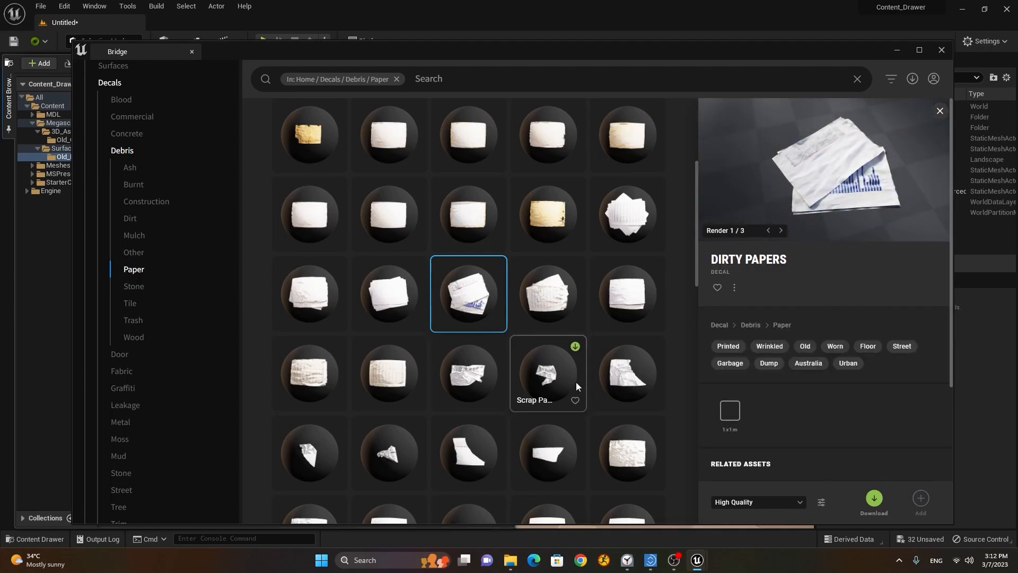
pyautogui.scroll(-4, 501, 294)
pyautogui.scroll(-3, 501, 299)
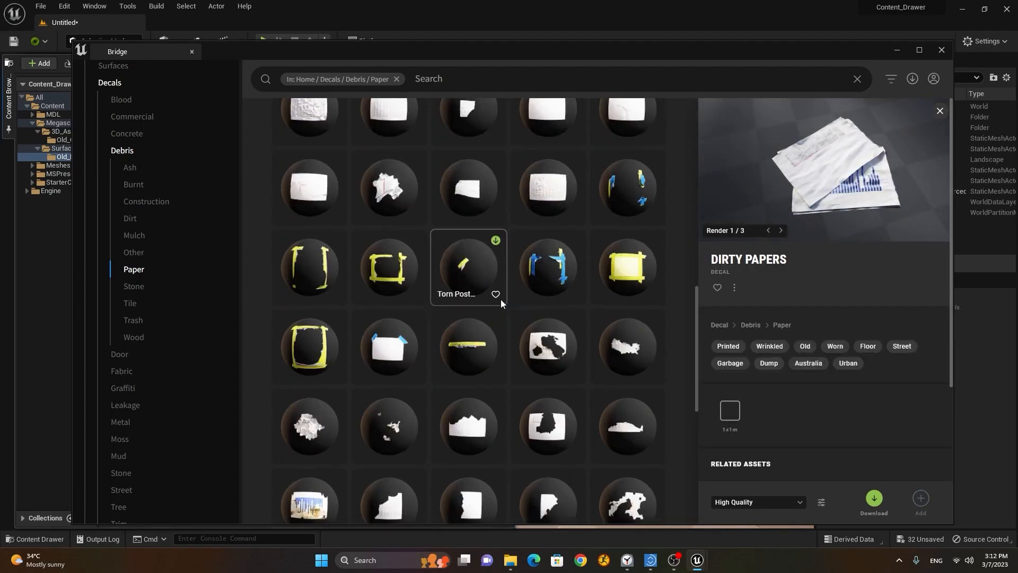
pyautogui.scroll(10, 501, 299)
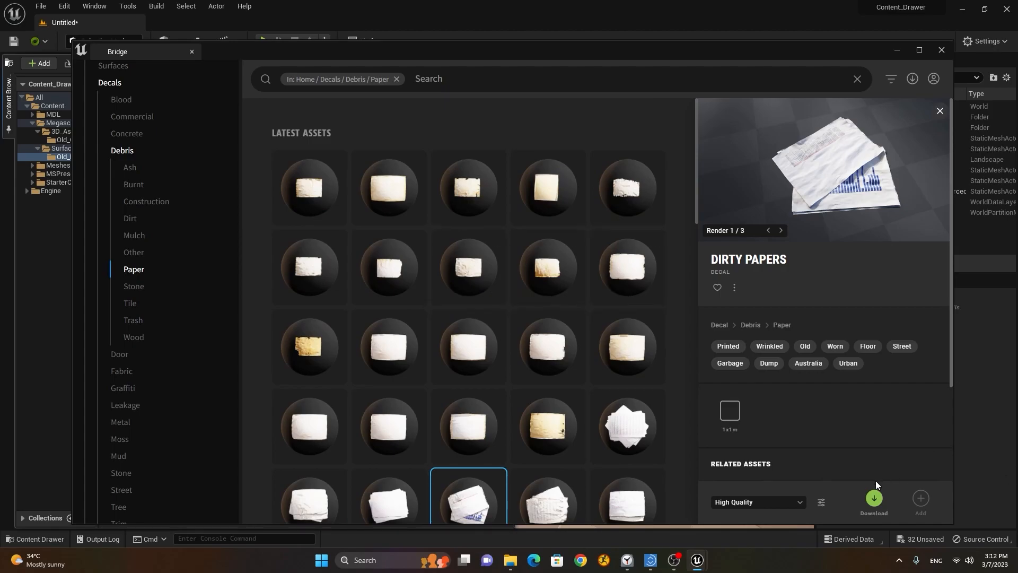
pyautogui.click(873, 498)
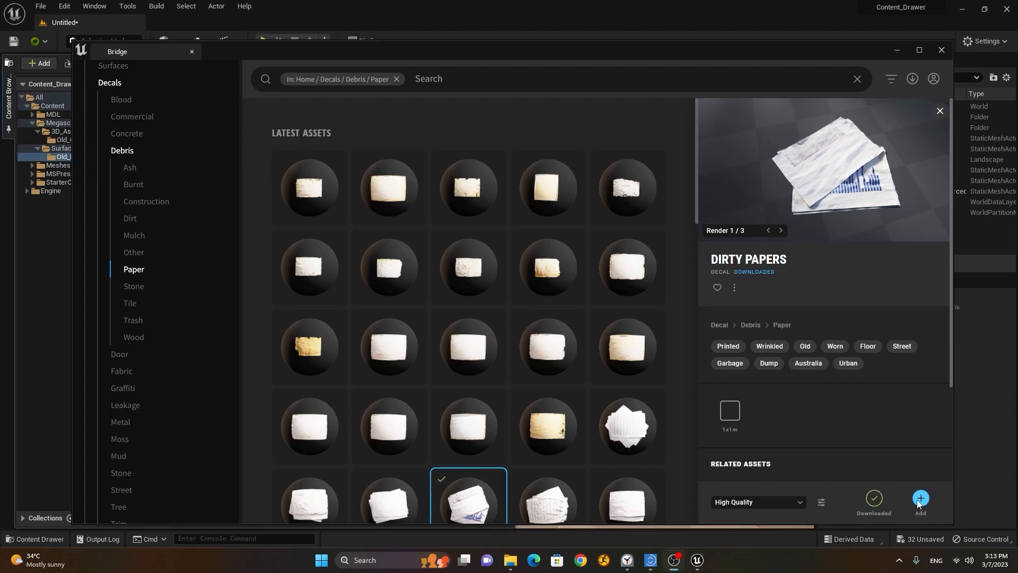
pyautogui.click(921, 500)
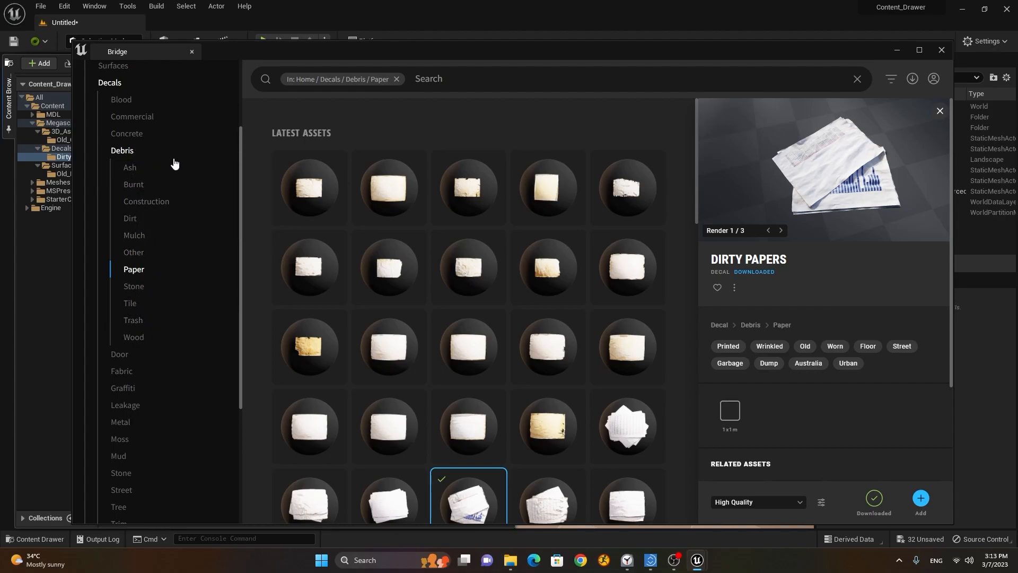
# Step: From the Graffiti decals, download CRIS Graffiti at High Quality and add it to the Decals folder
pyautogui.click(130, 390)
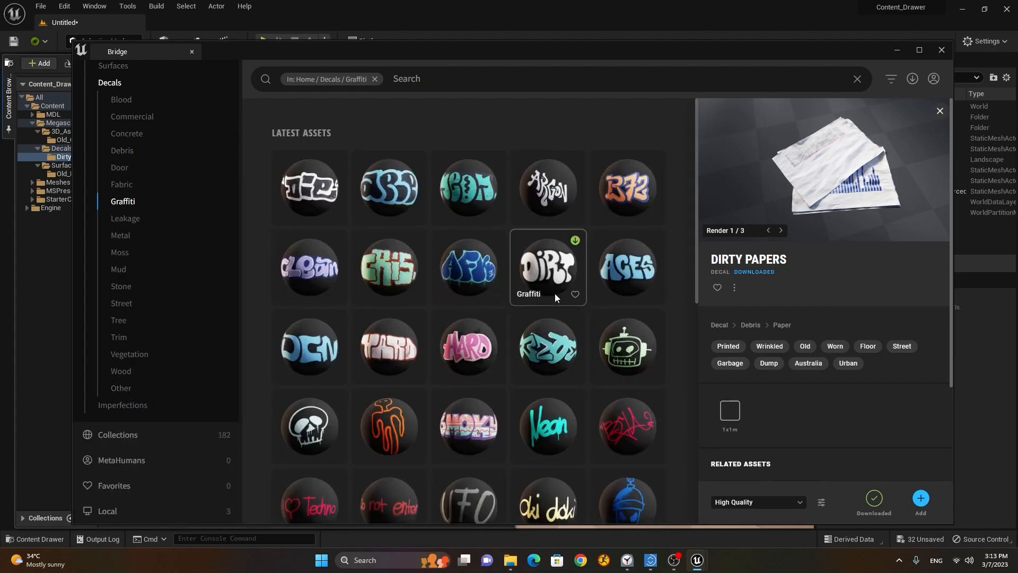
pyautogui.scroll(-3, 574, 292)
pyautogui.scroll(2, 575, 296)
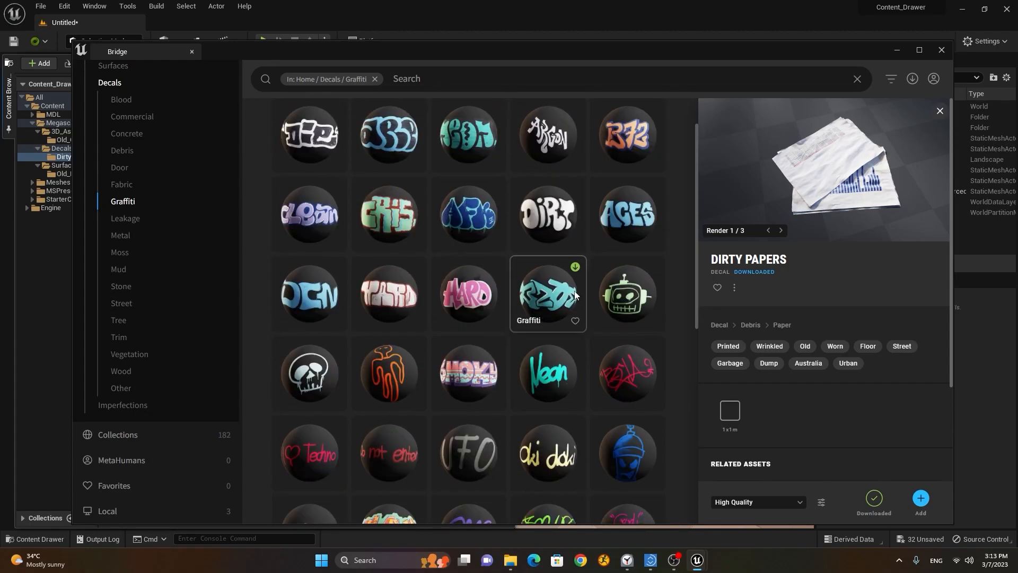
pyautogui.click(398, 212)
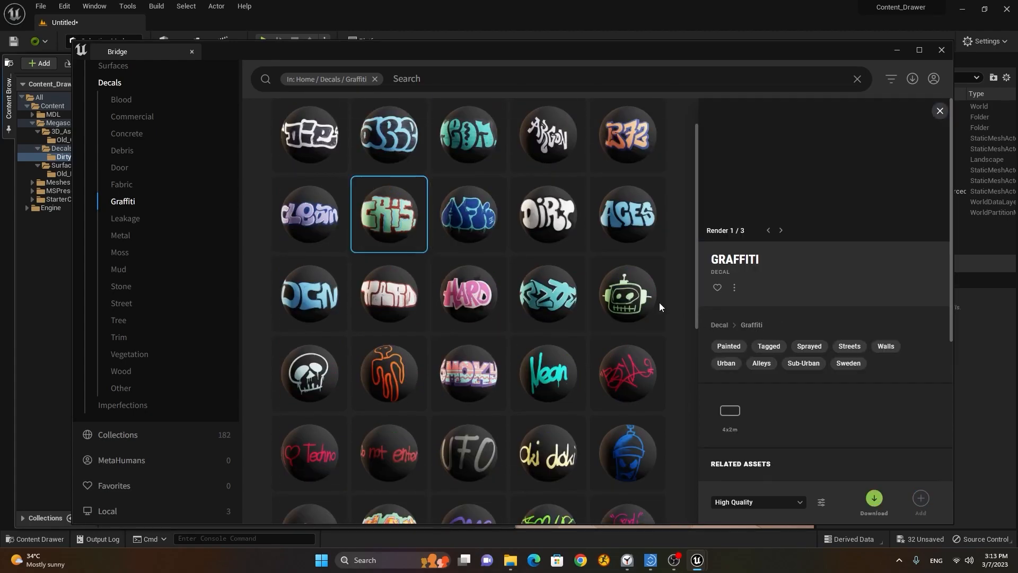
pyautogui.scroll(-7, 586, 295)
pyautogui.scroll(-10, 586, 293)
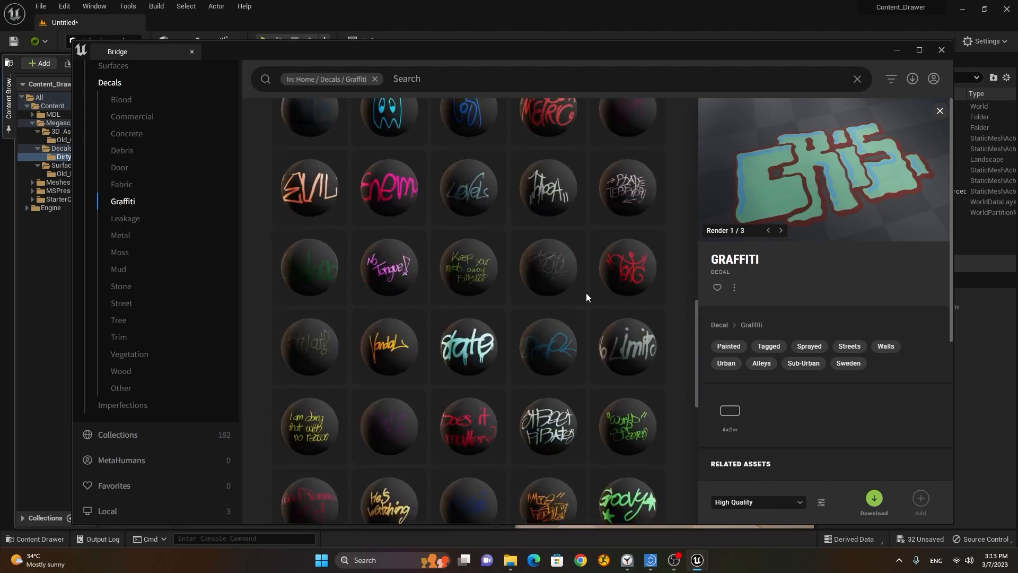
pyautogui.click(874, 499)
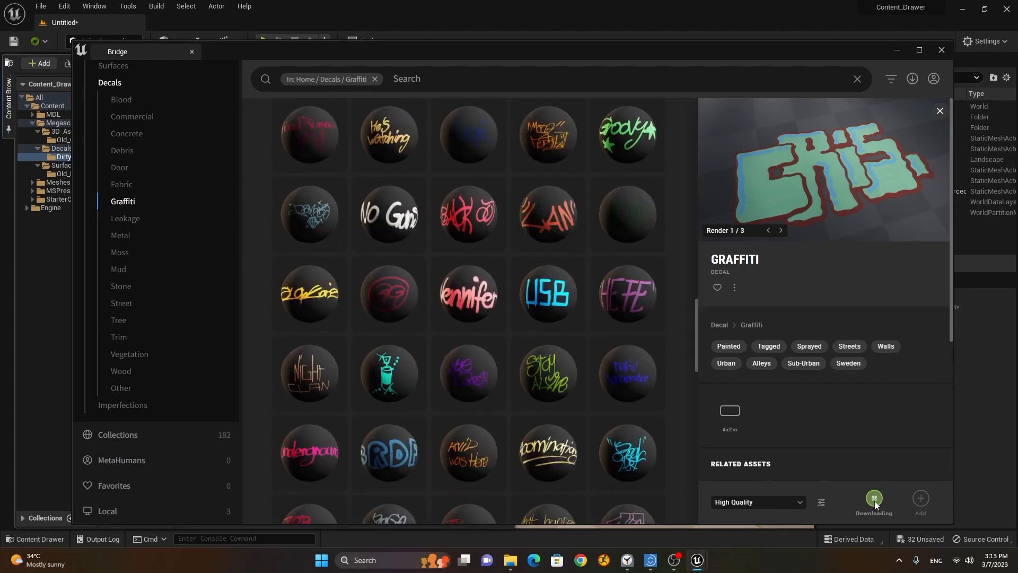
pyautogui.click(922, 498)
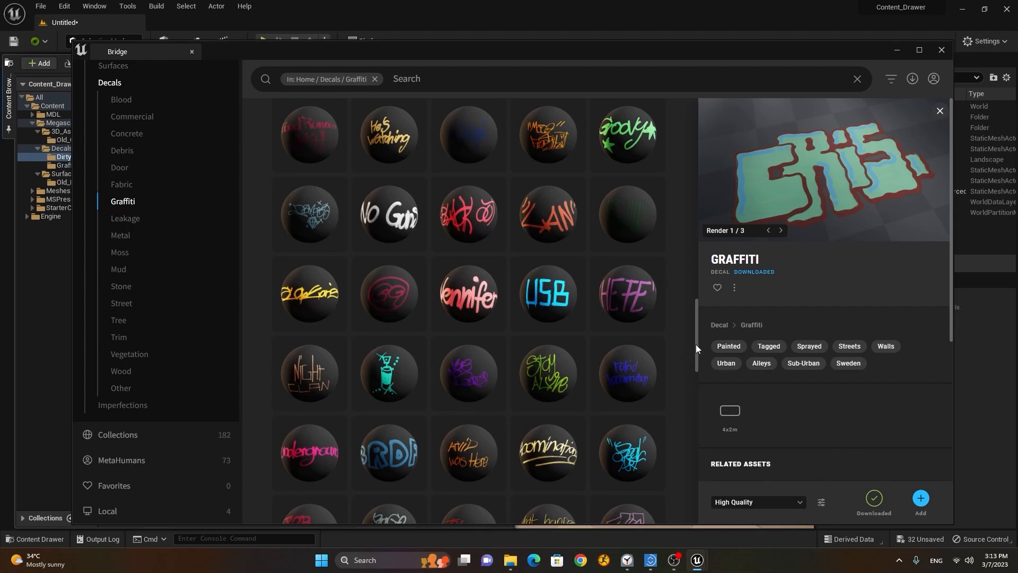
pyautogui.moveTo(695, 345); pyautogui.dragTo(692, 360)
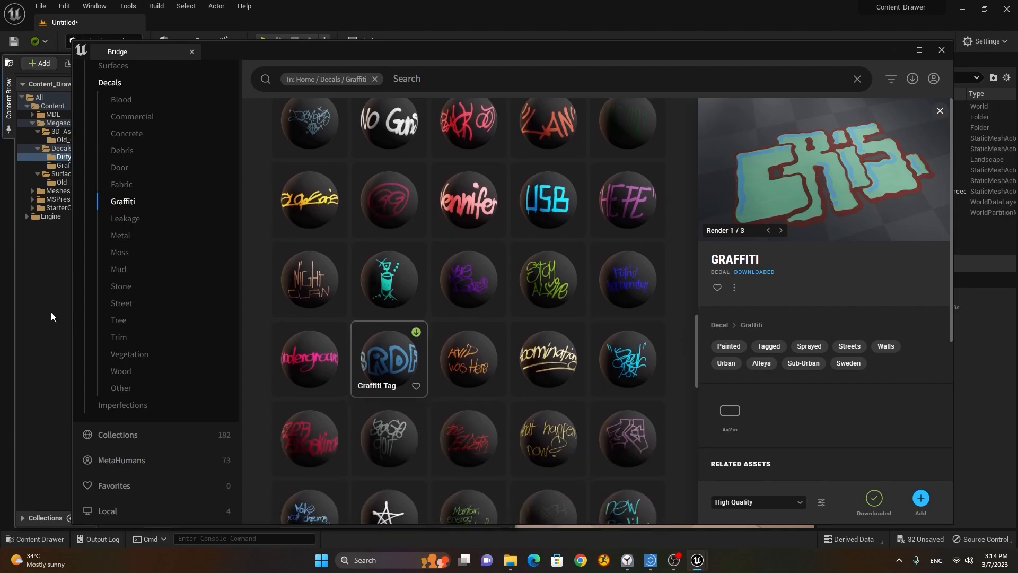
# Step: Browse the Imperfections categories and preview a Fingerprints asset's renders
pyautogui.click(123, 405)
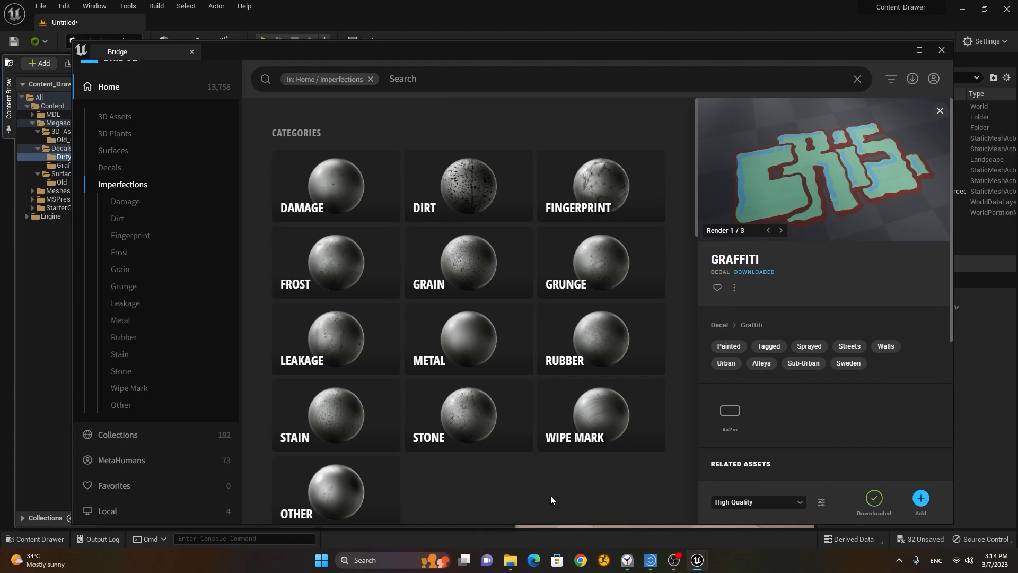
pyautogui.scroll(-4, 531, 364)
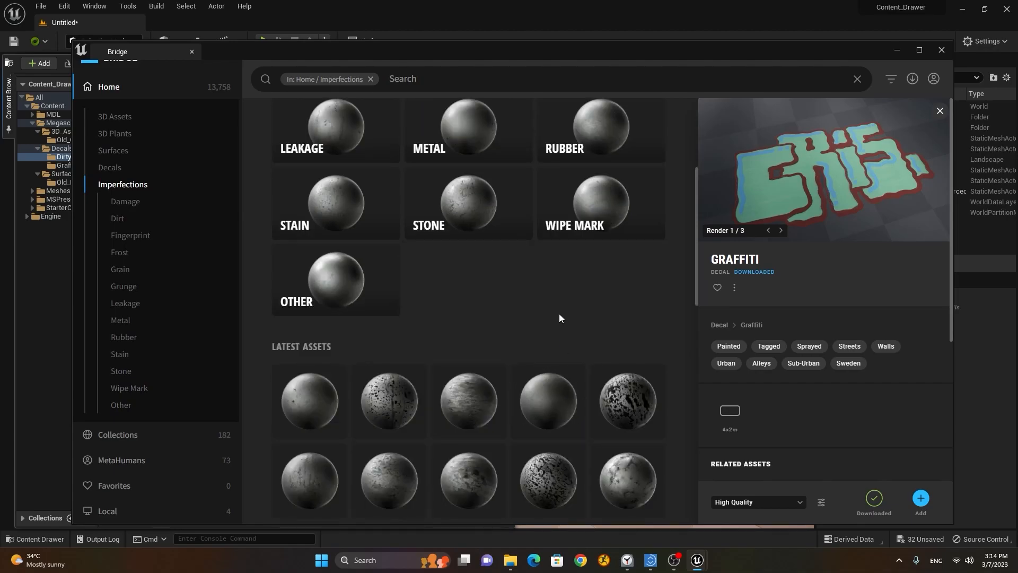
pyautogui.scroll(4, 559, 305)
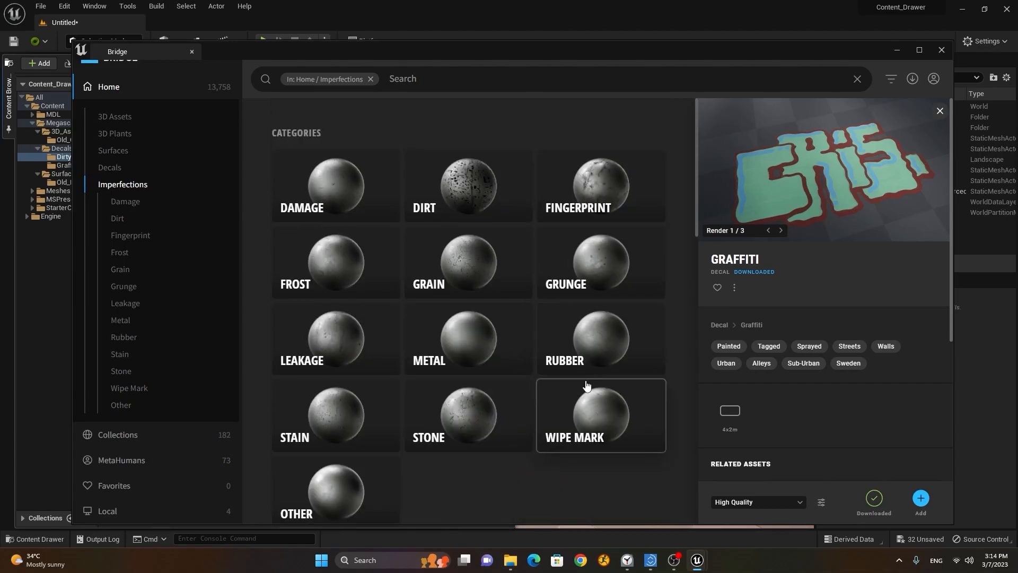
pyautogui.scroll(-1, 508, 451)
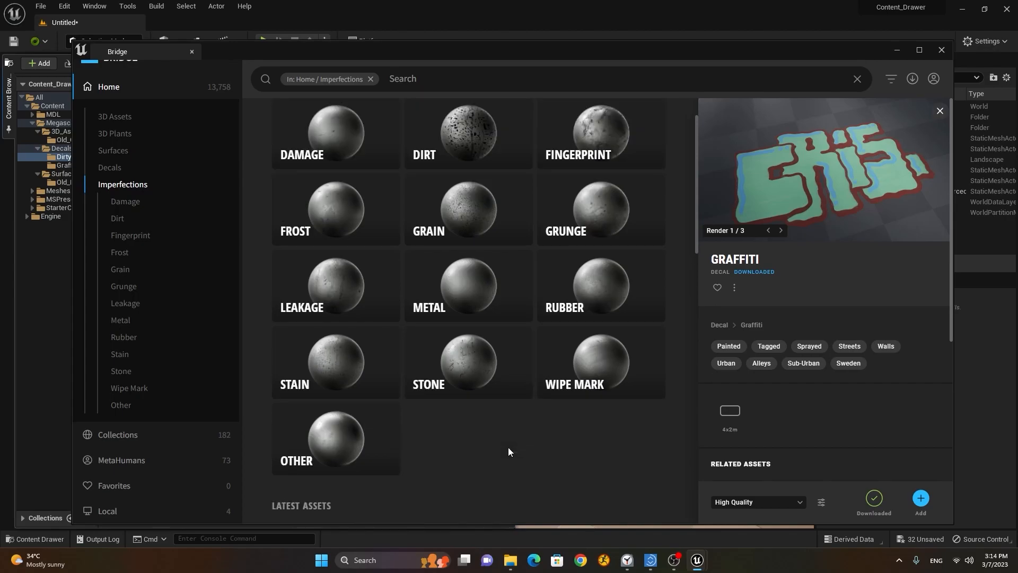
pyautogui.click(595, 139)
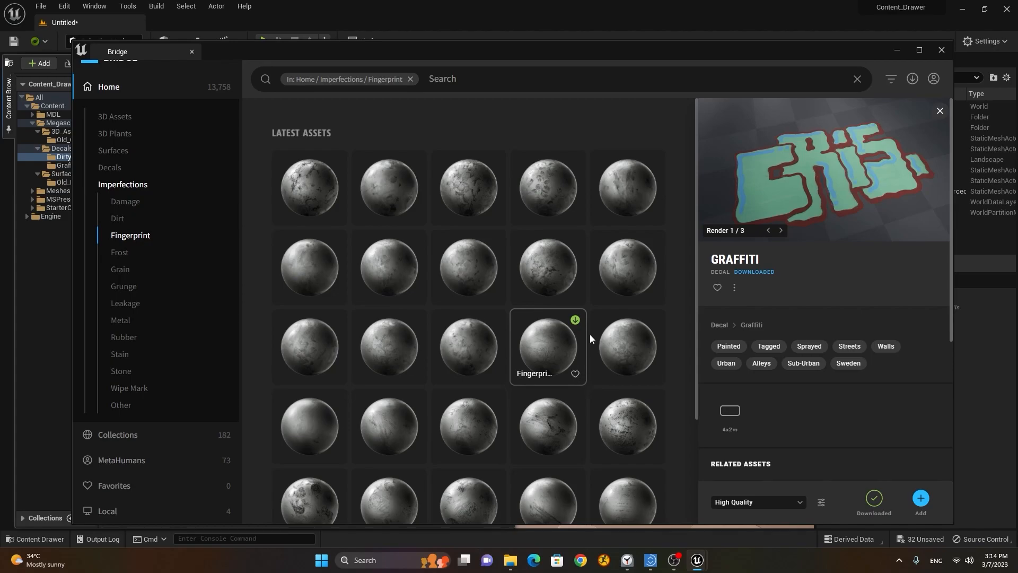
pyautogui.click(323, 265)
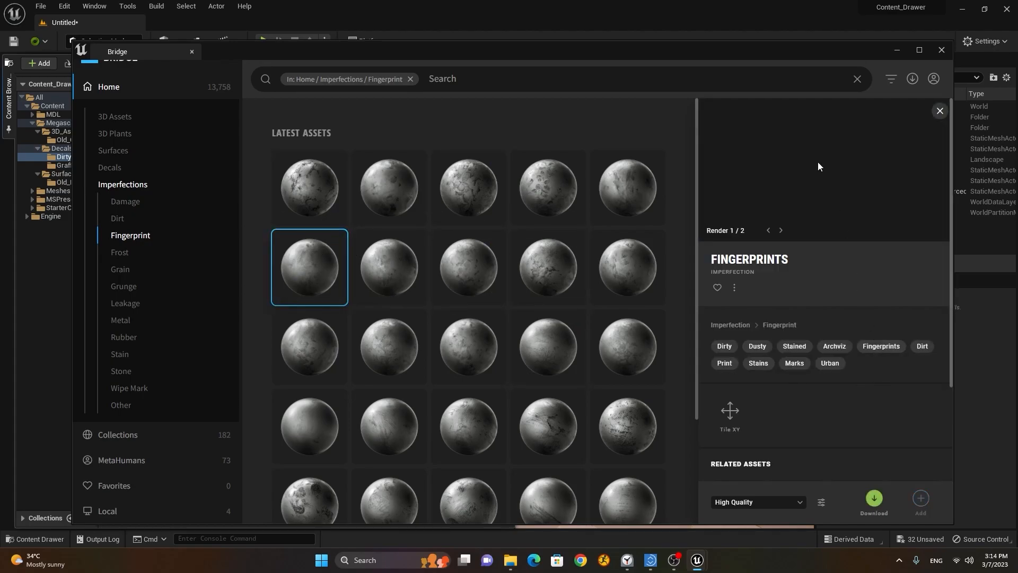
pyautogui.click(781, 230)
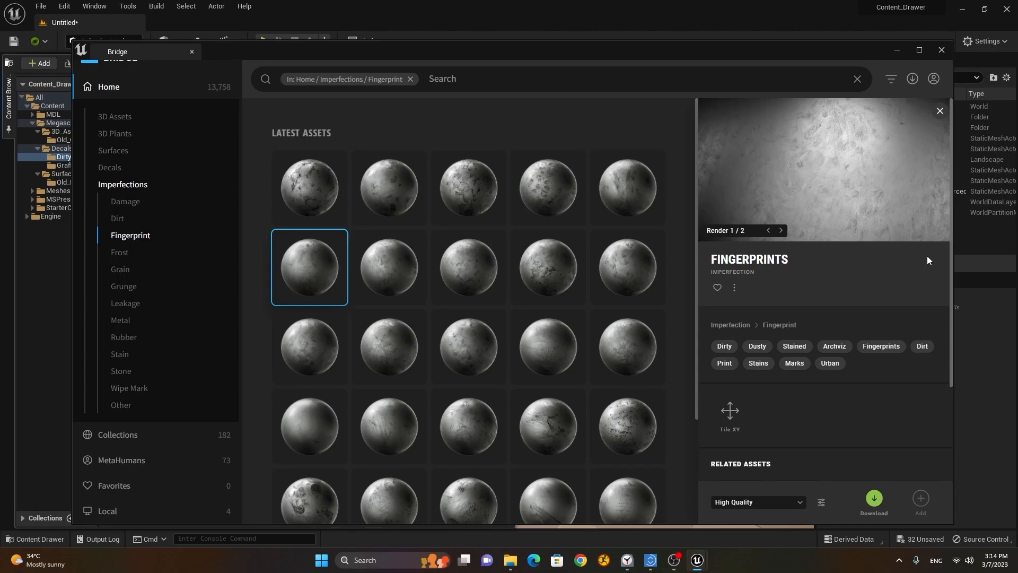
pyautogui.moveTo(950, 300); pyautogui.dragTo(943, 246)
pyautogui.scroll(-3, 597, 348)
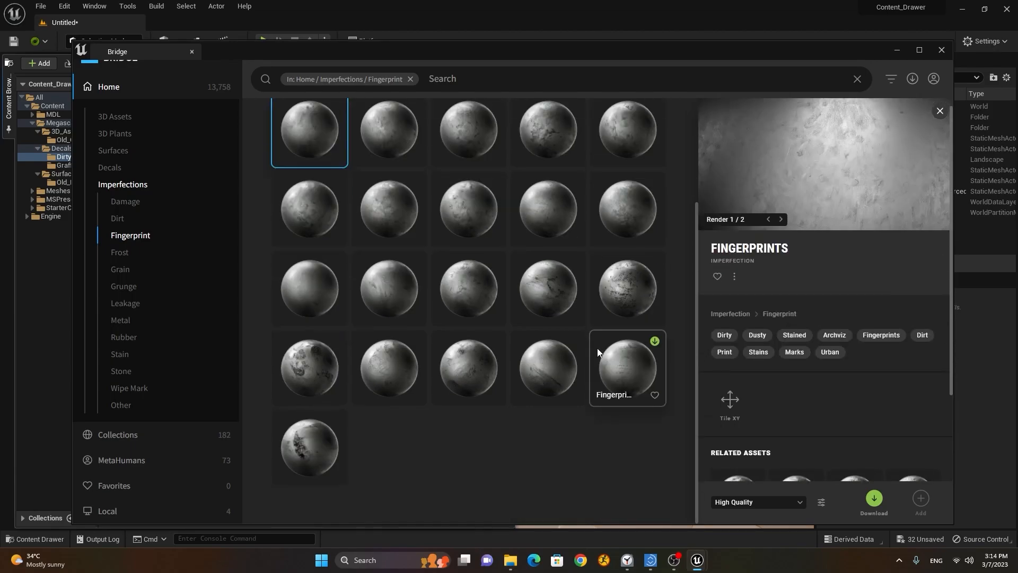
# Step: Preview several Wipe Mark imperfections, ending on the first Wipe Marks asset's details
pyautogui.click(139, 390)
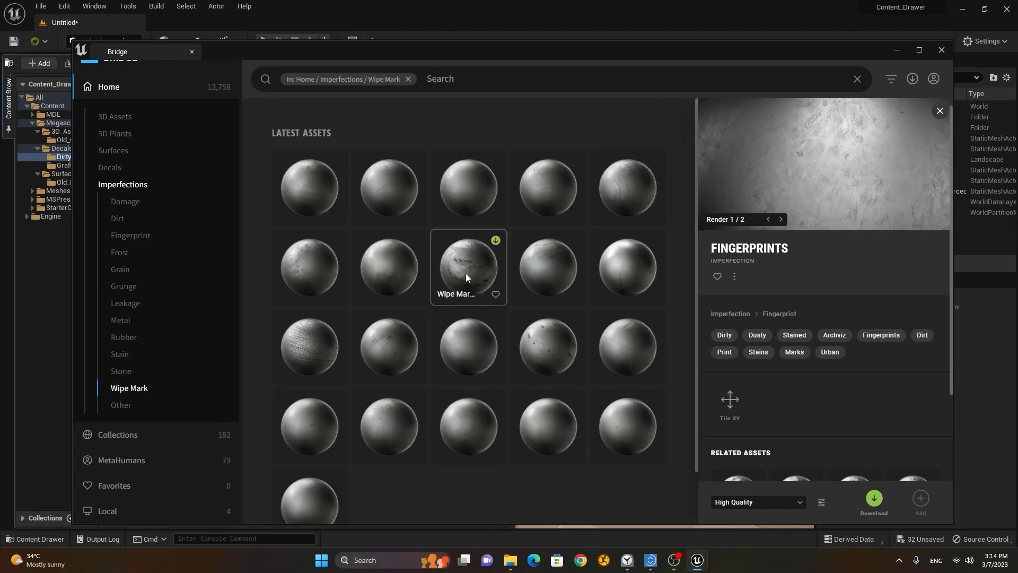
pyautogui.click(466, 273)
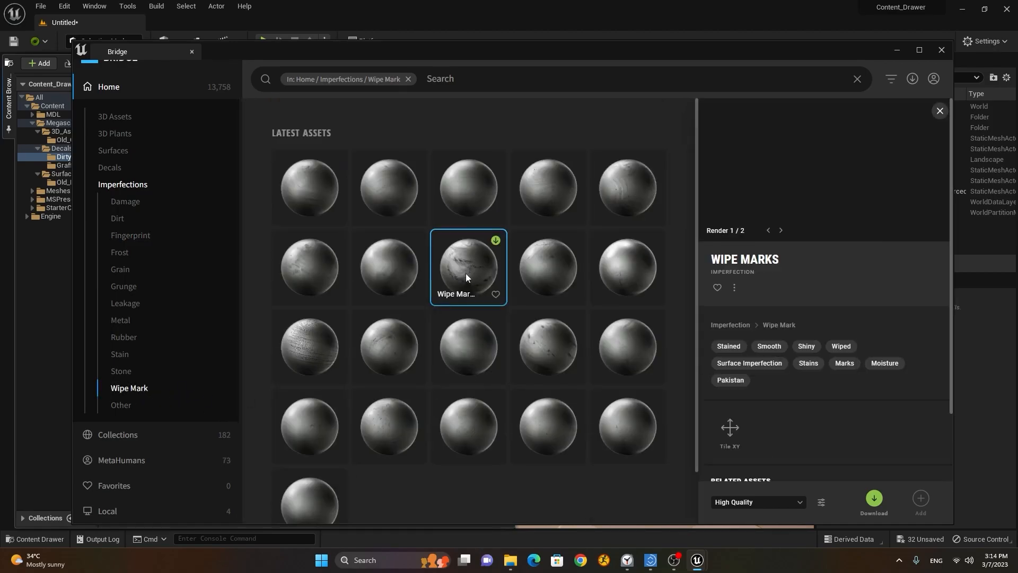
pyautogui.click(479, 416)
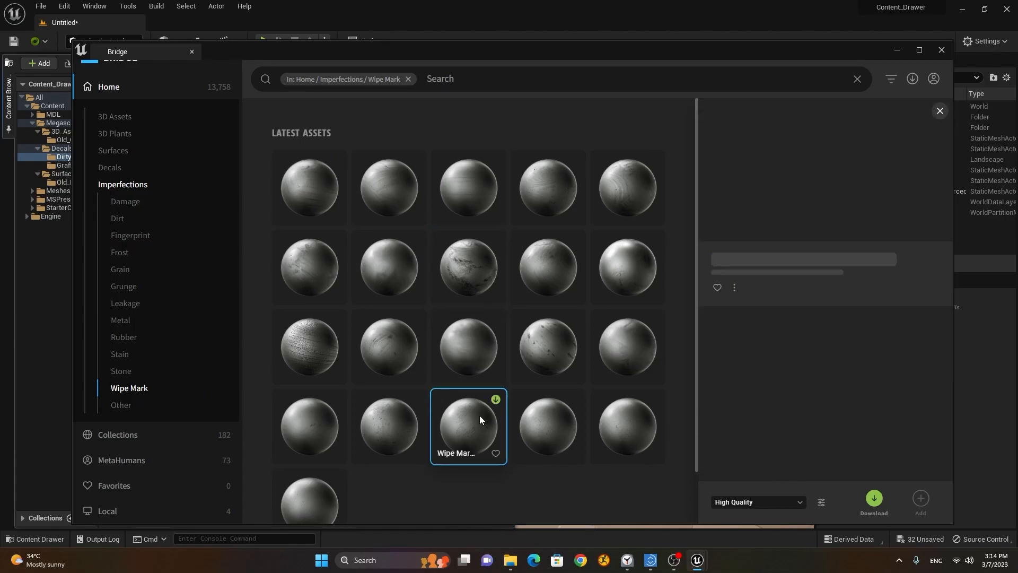
pyautogui.click(389, 344)
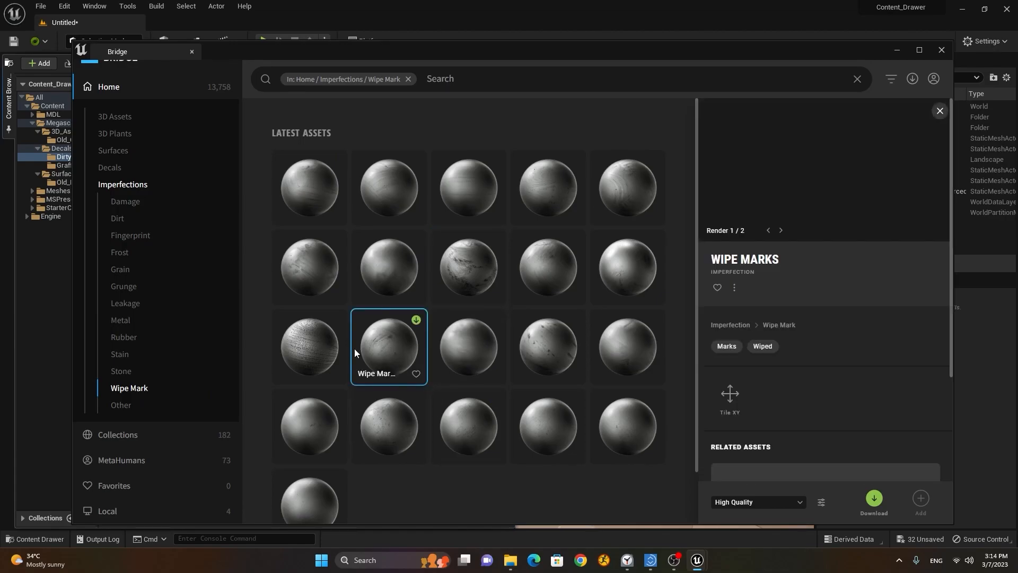
pyautogui.click(323, 345)
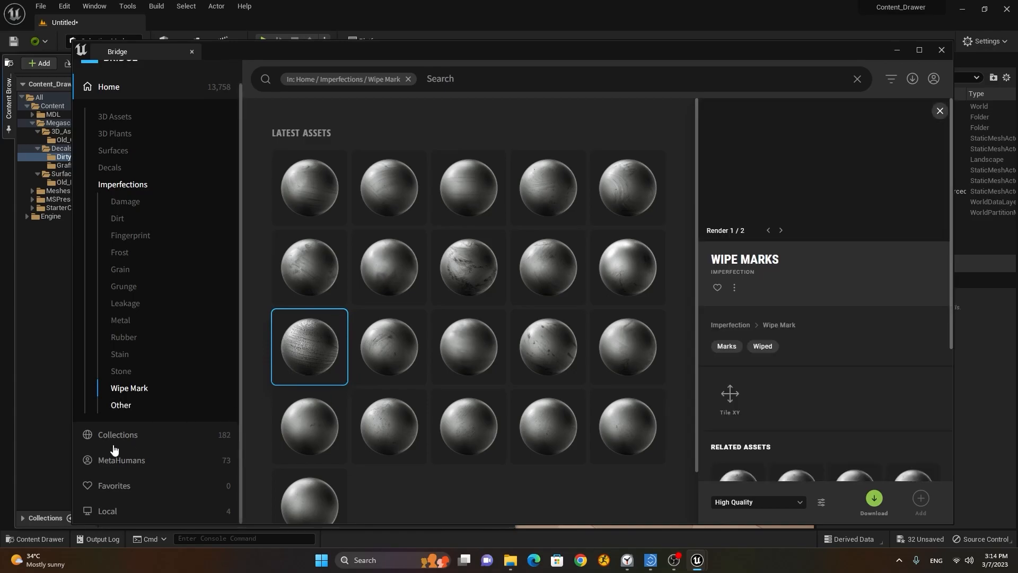
pyautogui.scroll(1, 140, 318)
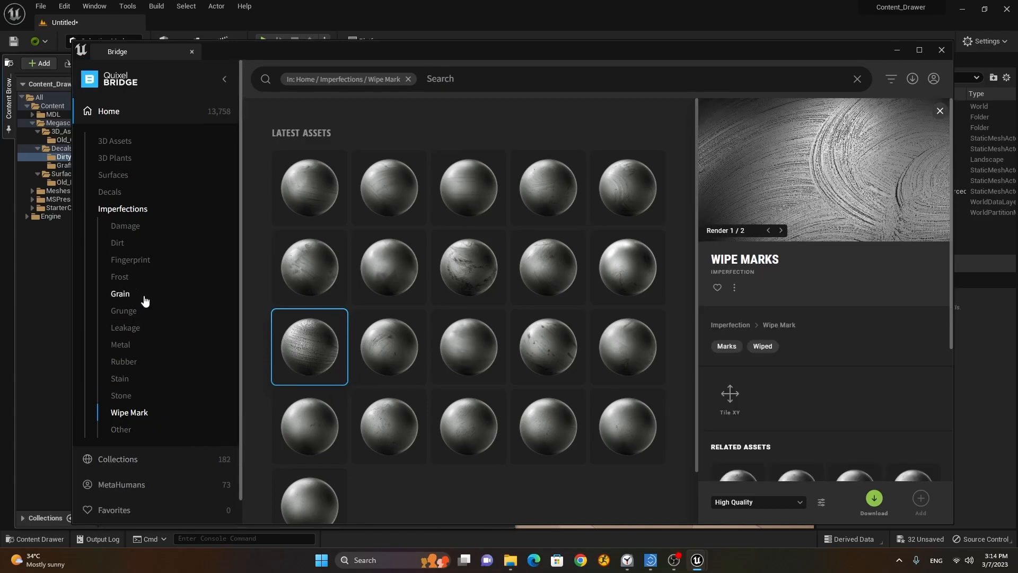
# Step: Go Home, then browse Collections > Environment > Urban
pyautogui.click(109, 113)
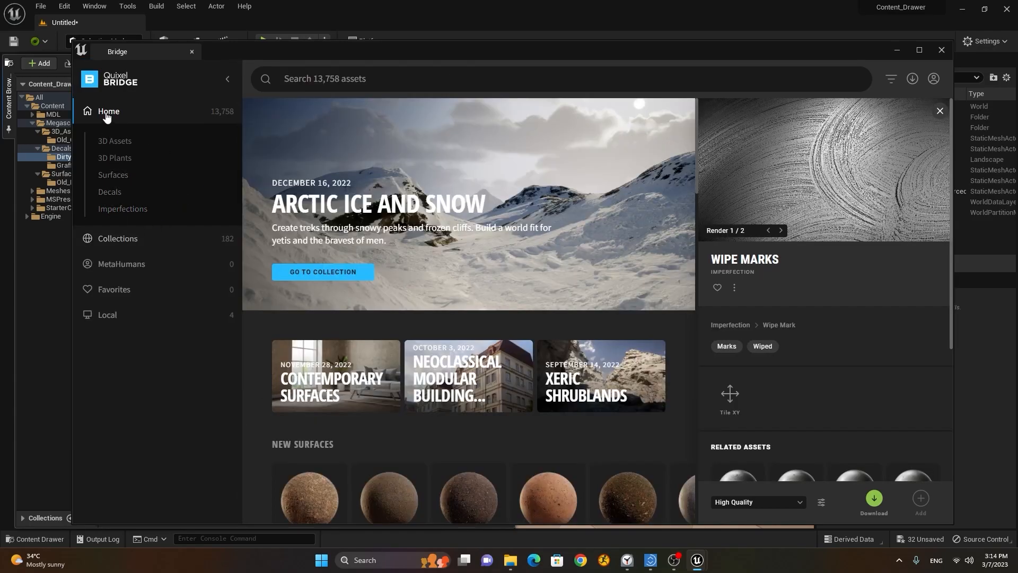
pyautogui.click(118, 239)
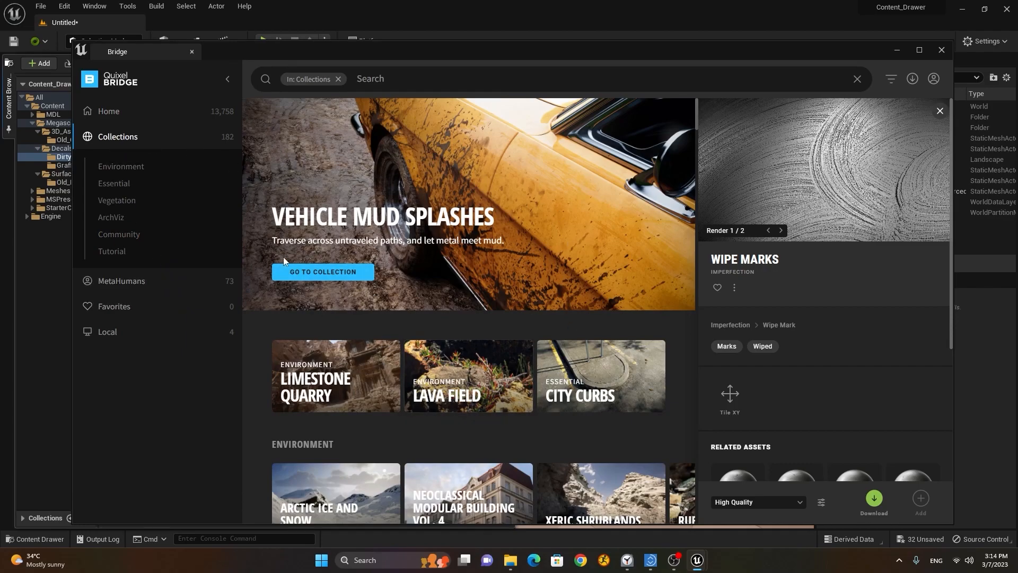
pyautogui.click(142, 173)
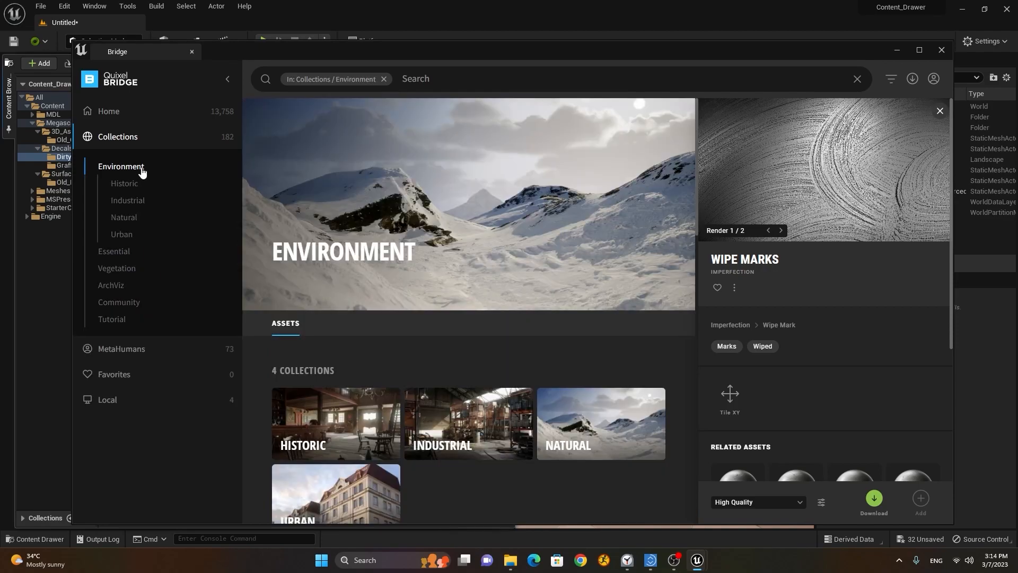
pyautogui.click(127, 234)
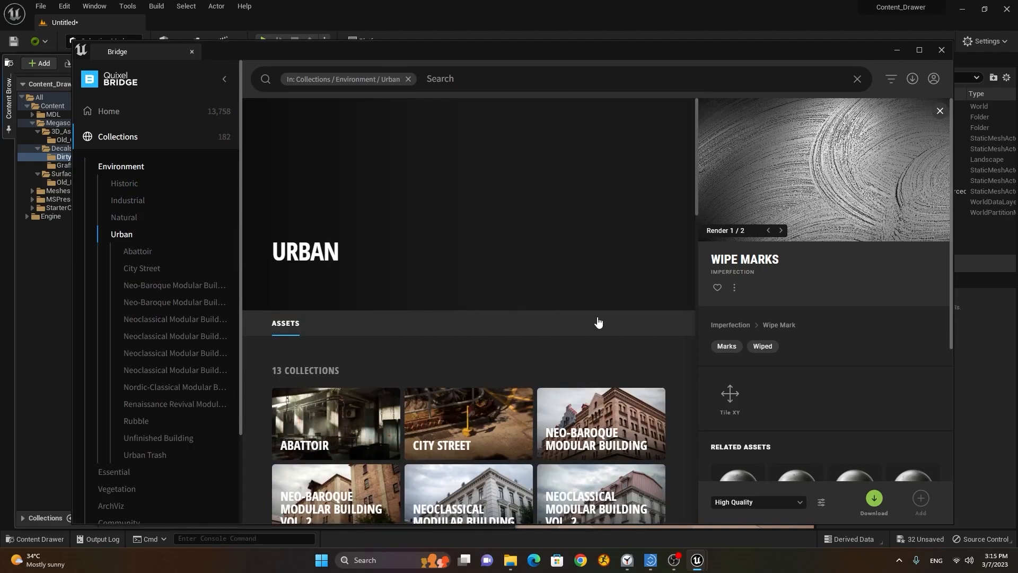
pyautogui.scroll(-3, 599, 322)
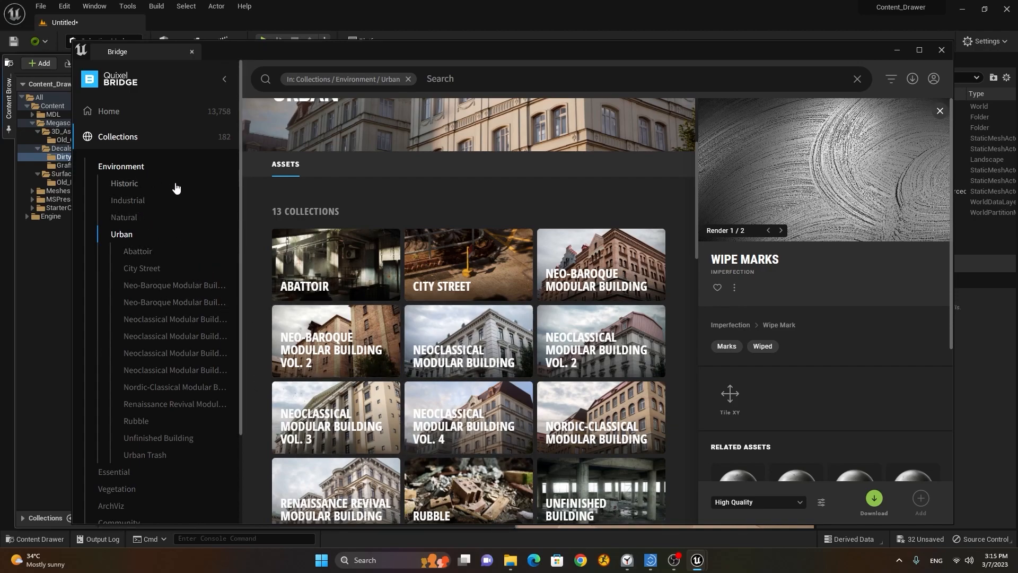
pyautogui.scroll(-2, 176, 188)
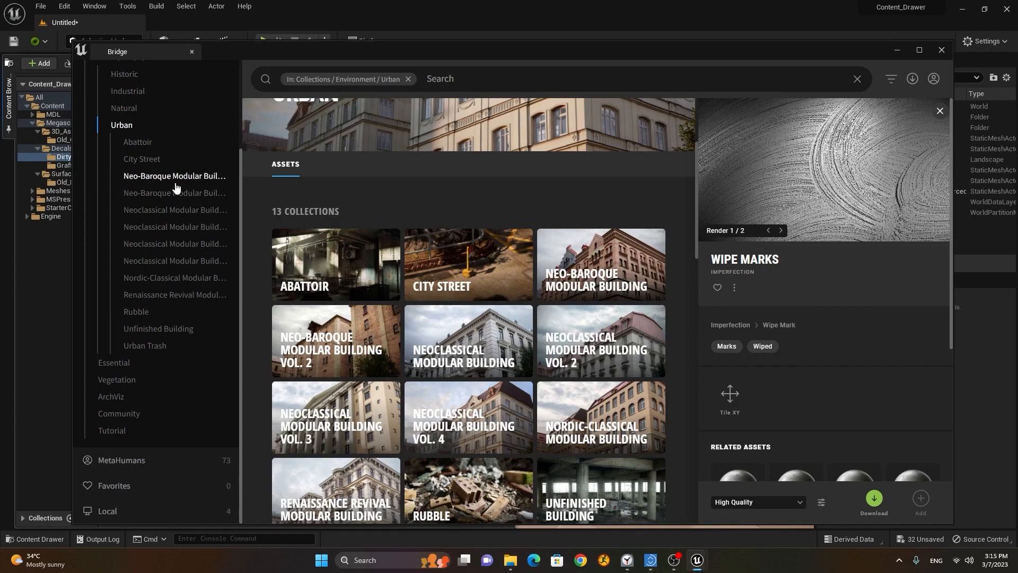
# Step: Look through the Essential and Tutorial > Goddess Temple collections, then return to Collections
pyautogui.click(115, 363)
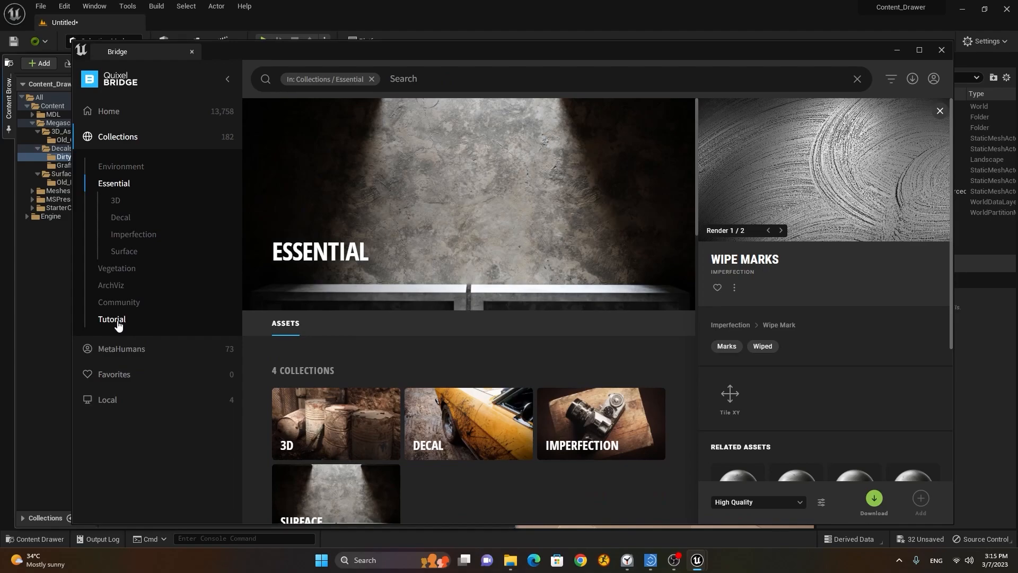
pyautogui.click(113, 319)
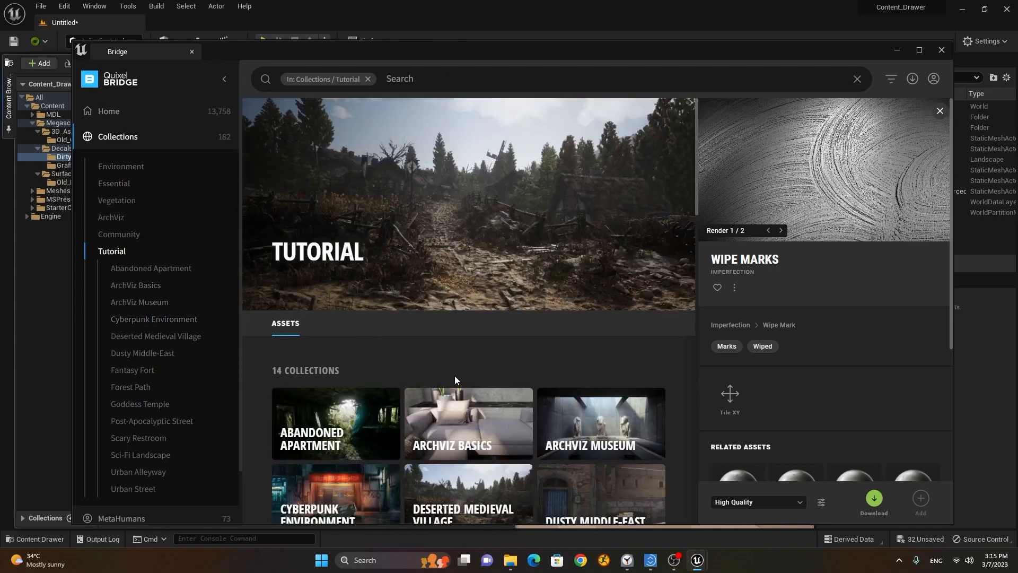
pyautogui.scroll(-3, 454, 375)
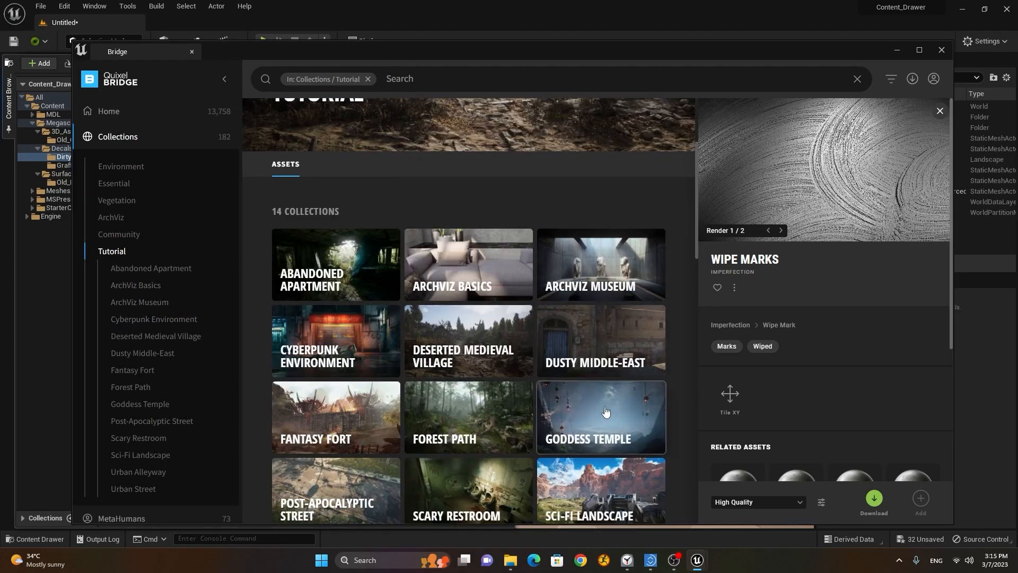
pyautogui.scroll(-2, 606, 410)
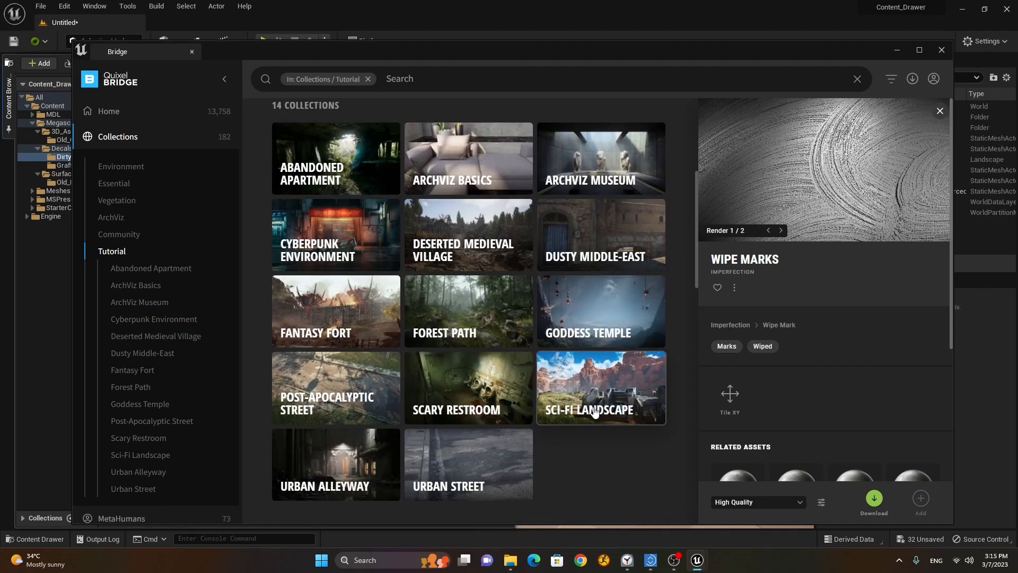
pyautogui.click(595, 312)
pyautogui.scroll(-15, 506, 360)
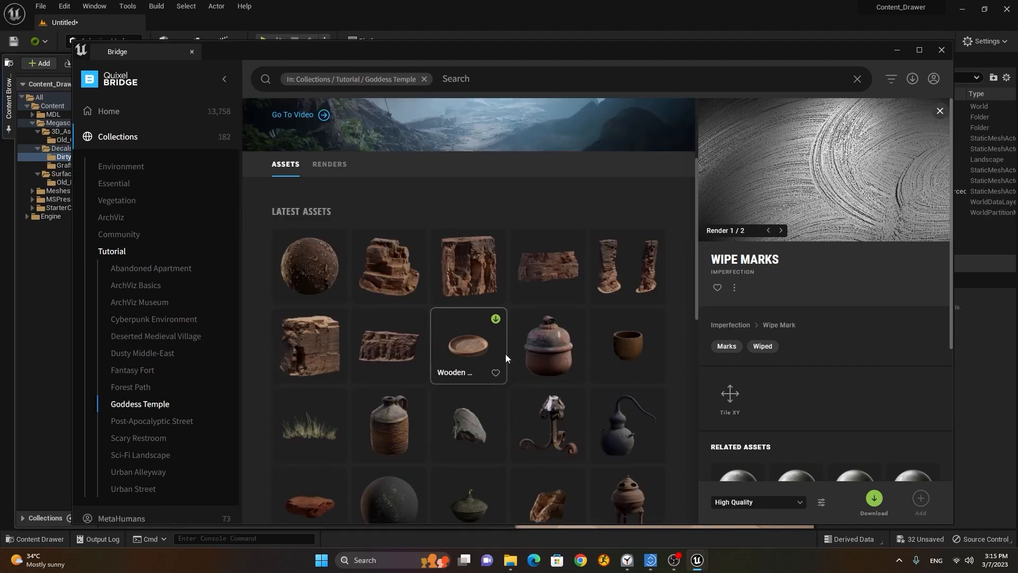
pyautogui.scroll(-10, 505, 354)
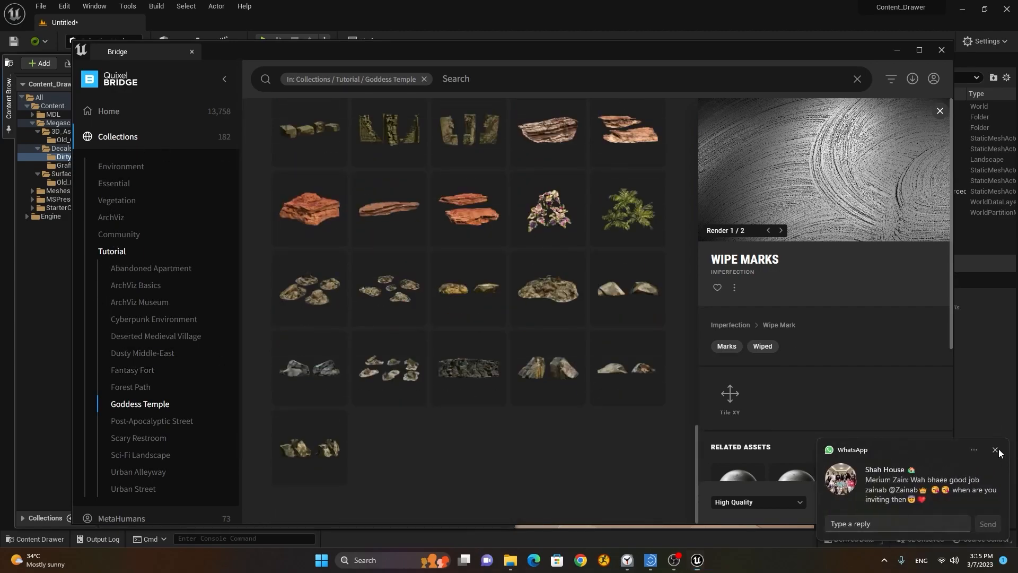
pyautogui.click(127, 137)
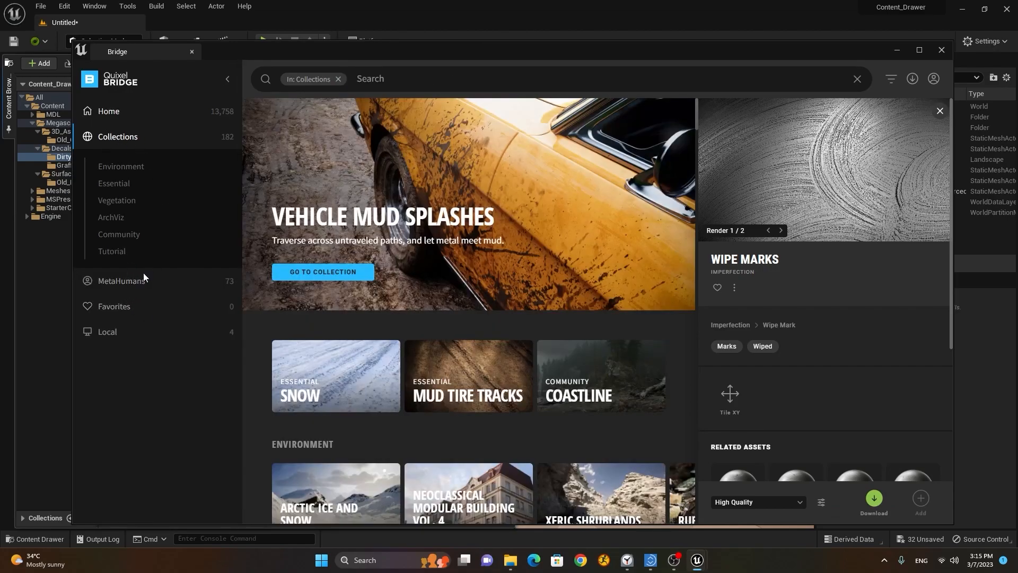
# Step: Check MetaHumans, My MetaHumans and Favorites, ending on Local with the 4 downloaded assets
pyautogui.click(134, 286)
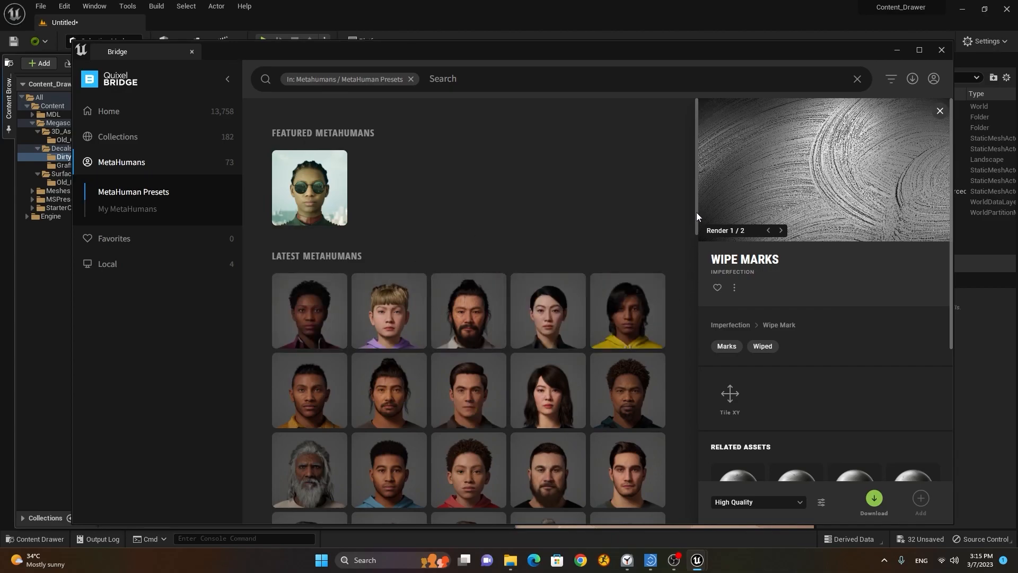
pyautogui.moveTo(696, 212); pyautogui.dragTo(679, 198)
pyautogui.click(392, 313)
pyautogui.click(133, 210)
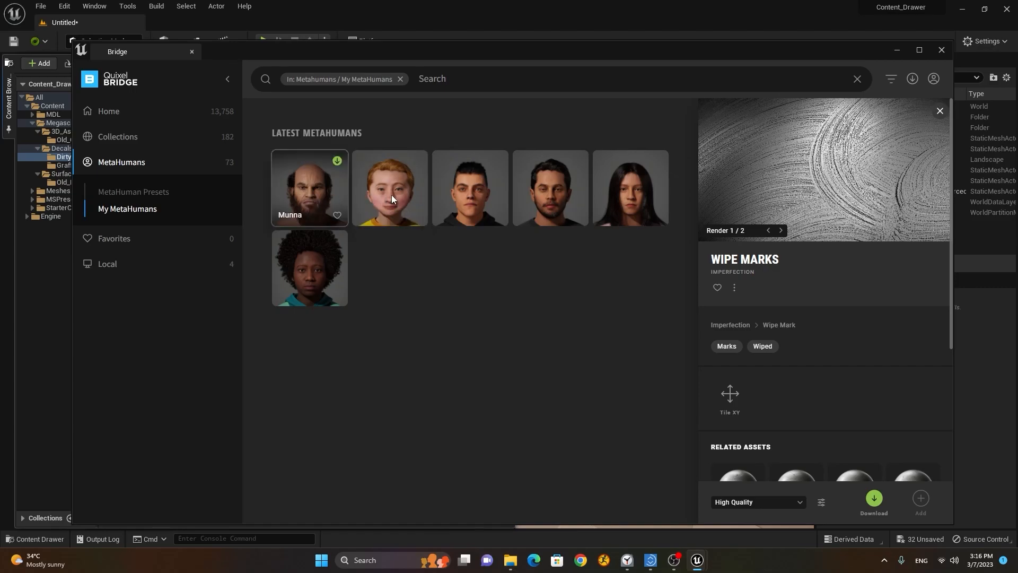
pyautogui.click(122, 241)
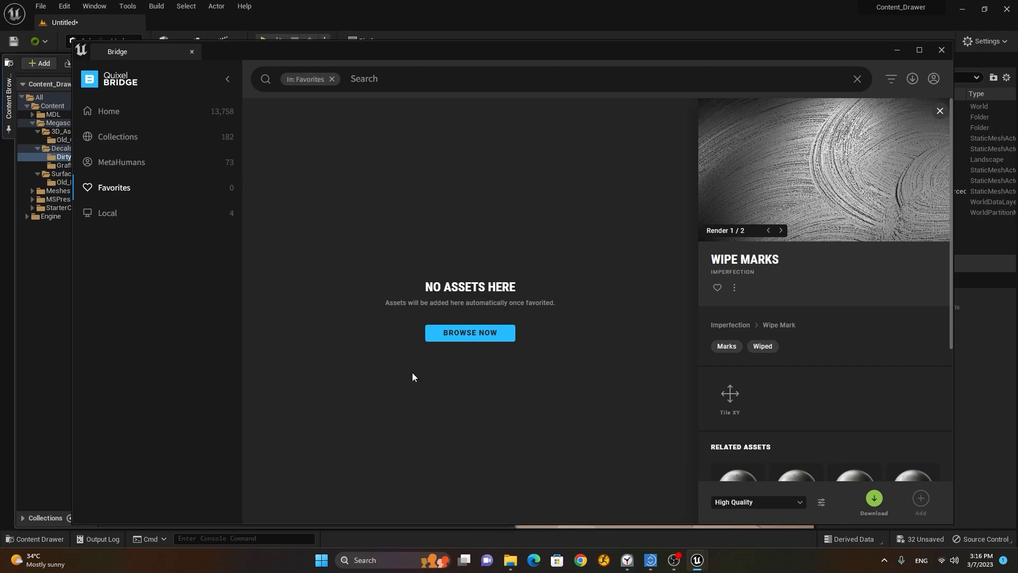
pyautogui.click(131, 217)
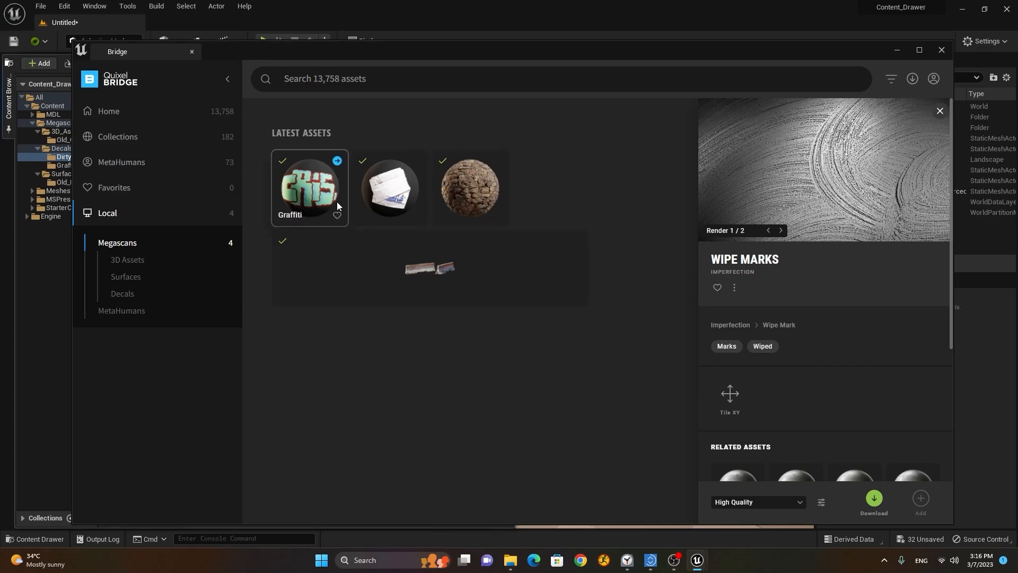
# Step: Close Bridge, undock the content browser from the sidebar and open the Content Drawer
pyautogui.click(940, 50)
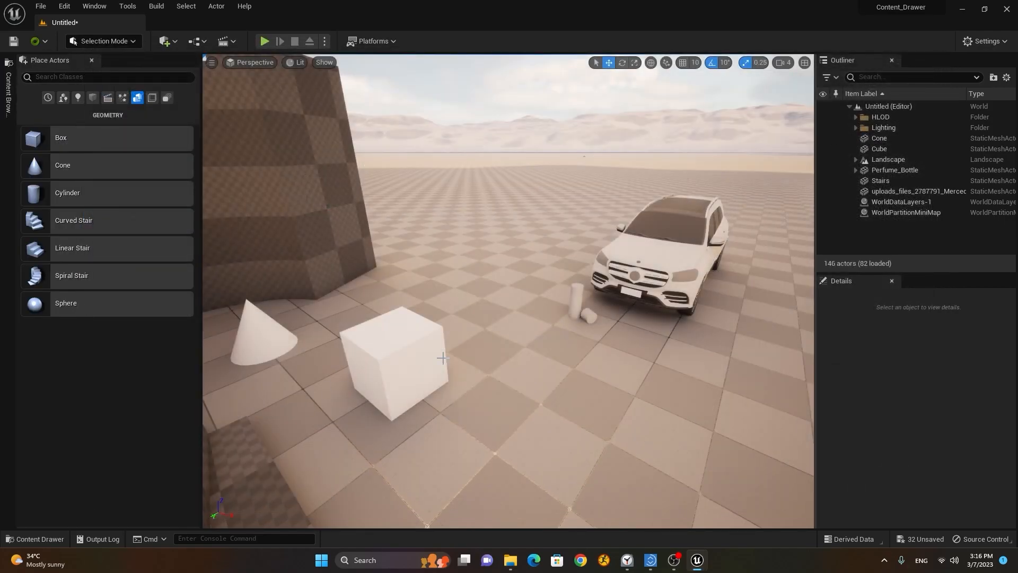
pyautogui.rightClick(7, 93)
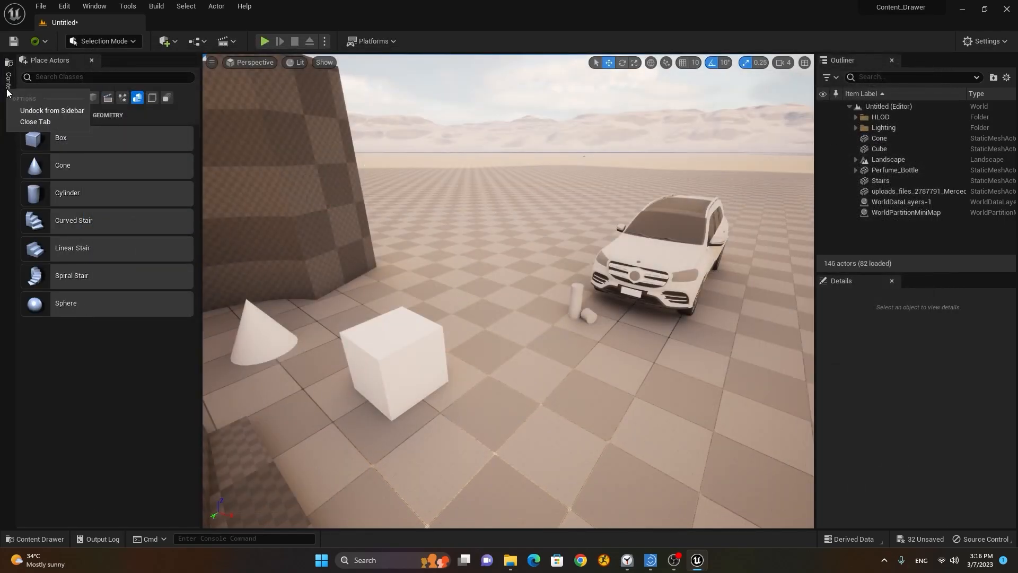
pyautogui.click(35, 121)
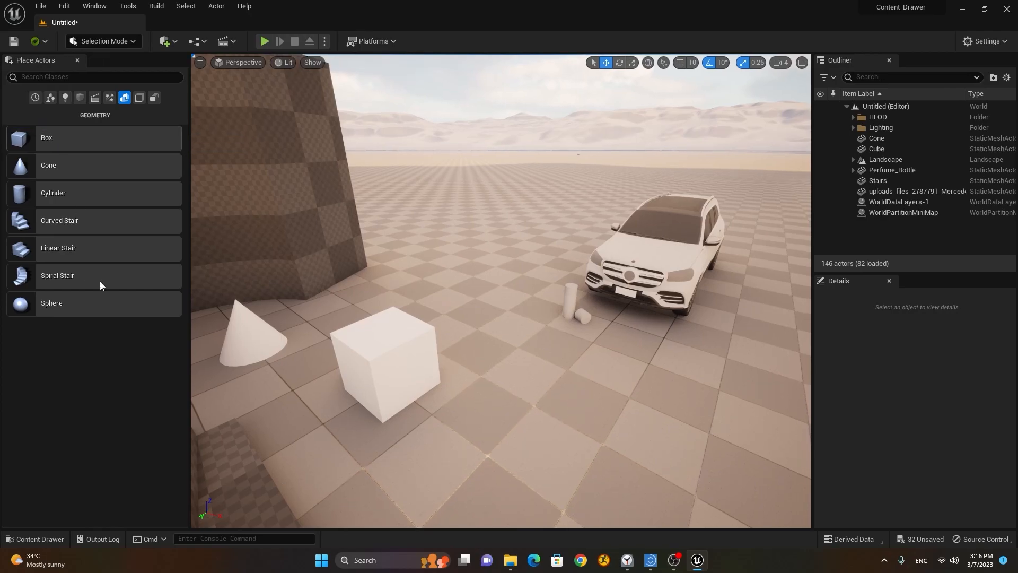
pyautogui.click(58, 538)
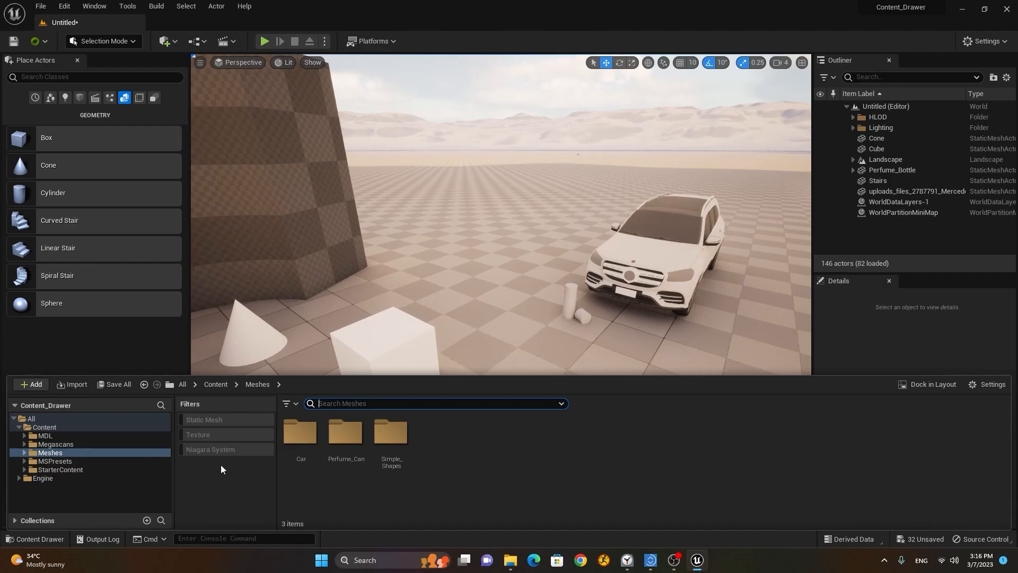
# Step: Filter to static meshes and show the Megascans folder's S_Old_Concrete_Barrier
pyautogui.click(293, 405)
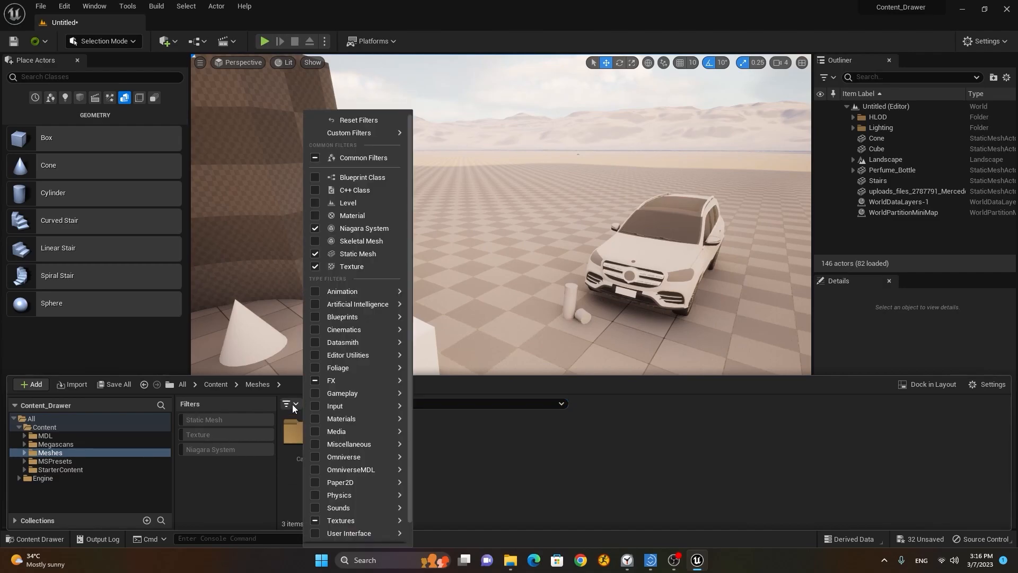
pyautogui.click(345, 216)
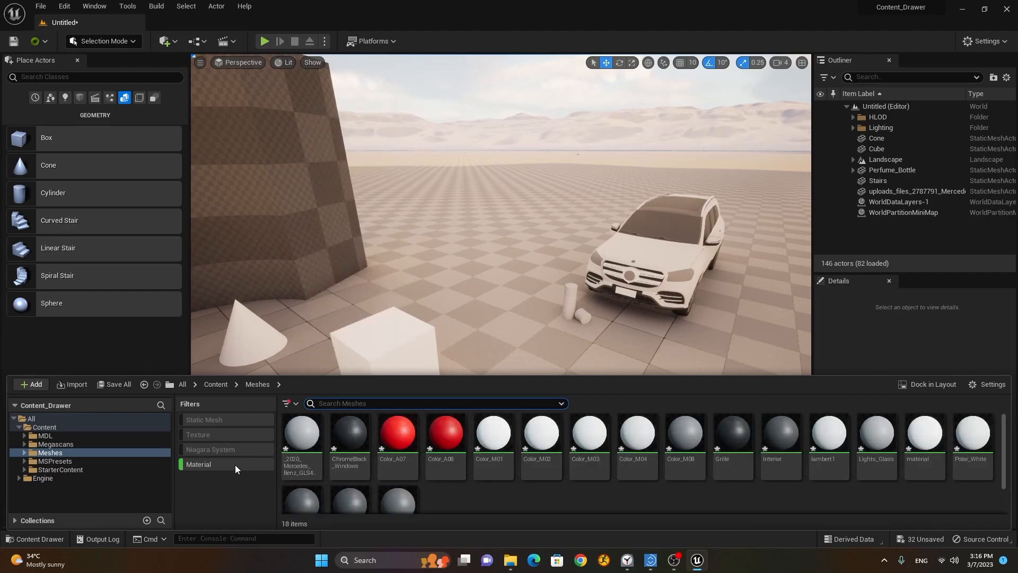
pyautogui.click(202, 466)
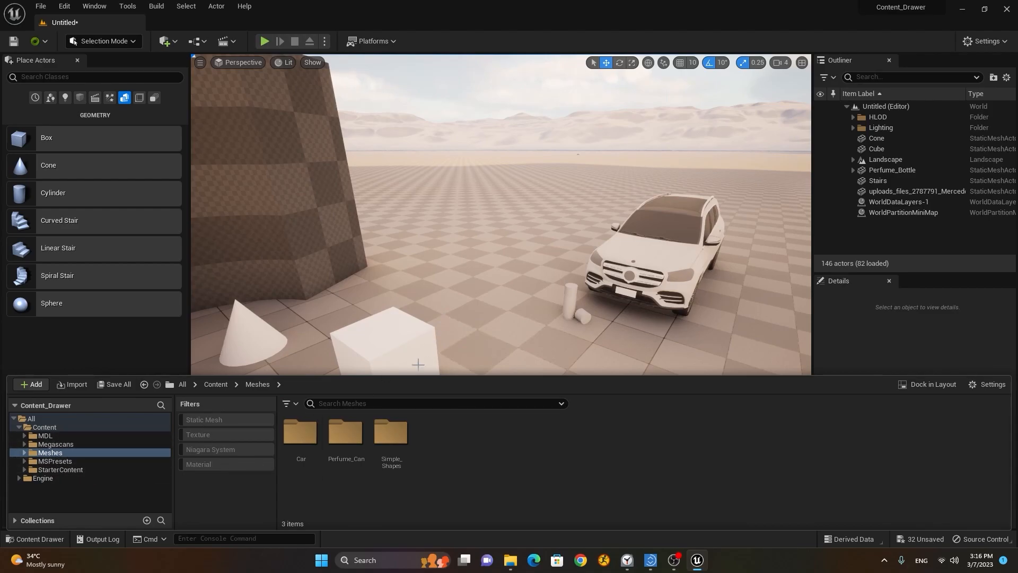
pyautogui.click(219, 421)
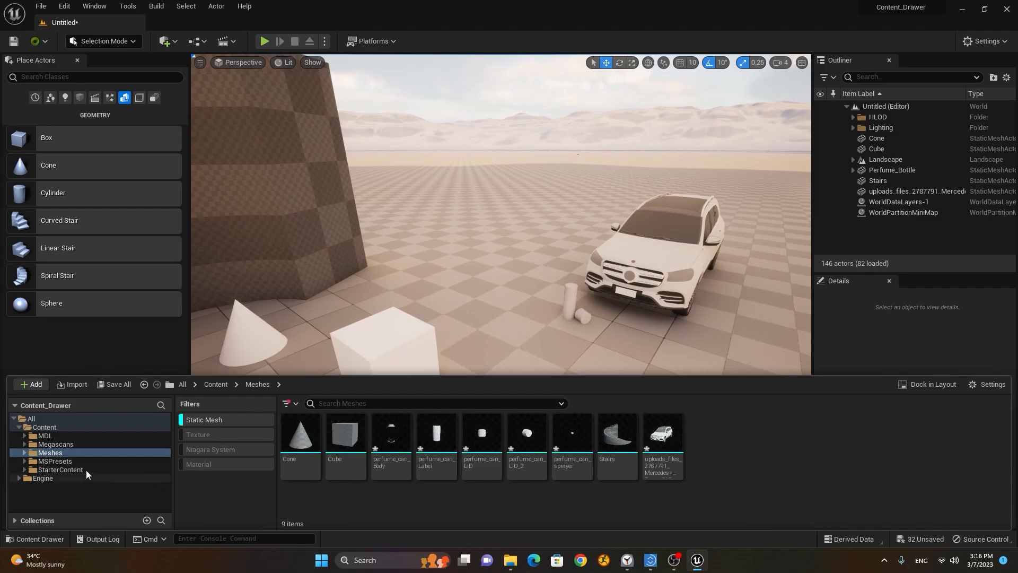
pyautogui.click(58, 444)
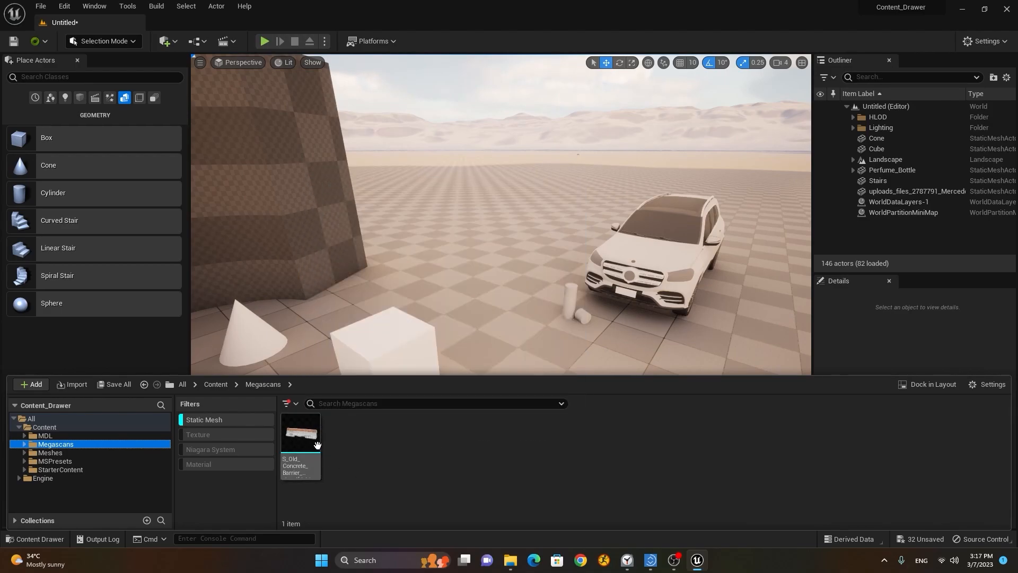
# Step: Place S_Old_Concrete_Barrier near the car and sink it slightly into the floor
pyautogui.moveTo(312, 443); pyautogui.dragTo(504, 351)
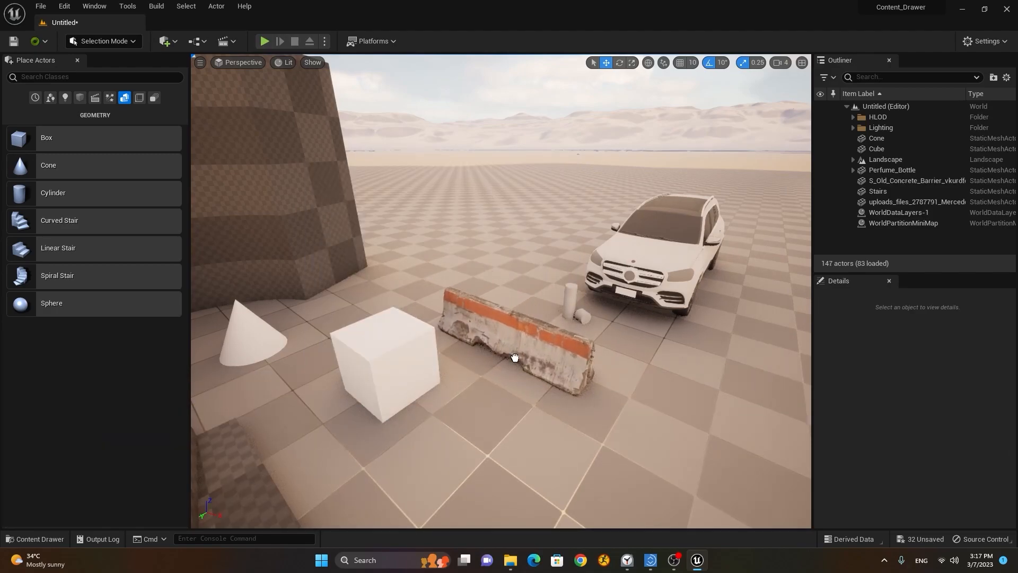
pyautogui.keyDown('alt'); pyautogui.moveTo(557, 388); pyautogui.dragTo(536, 406); pyautogui.keyUp('alt')
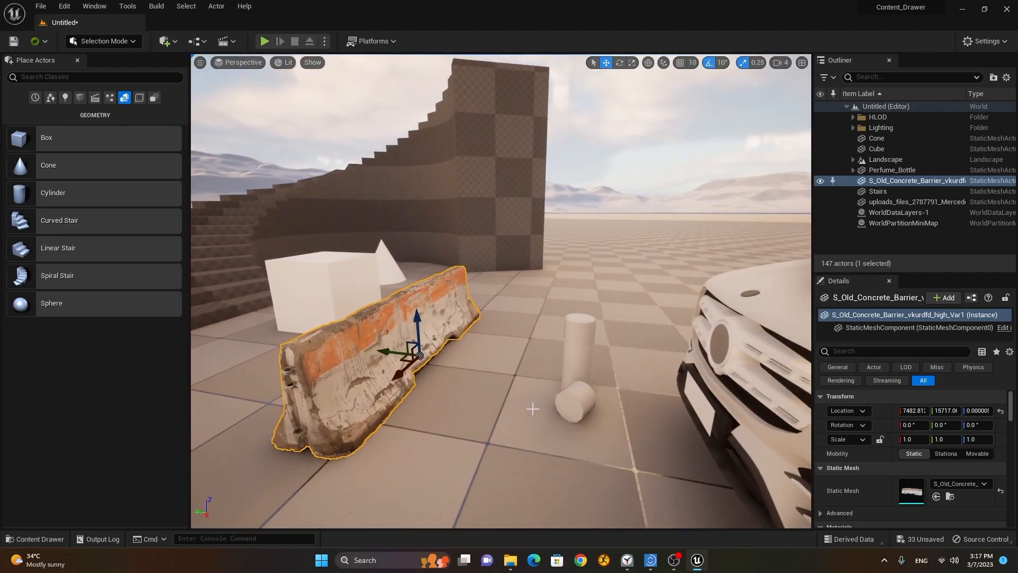
pyautogui.keyDown('alt'); pyautogui.moveTo(465, 425); pyautogui.dragTo(535, 395); pyautogui.keyUp('alt')
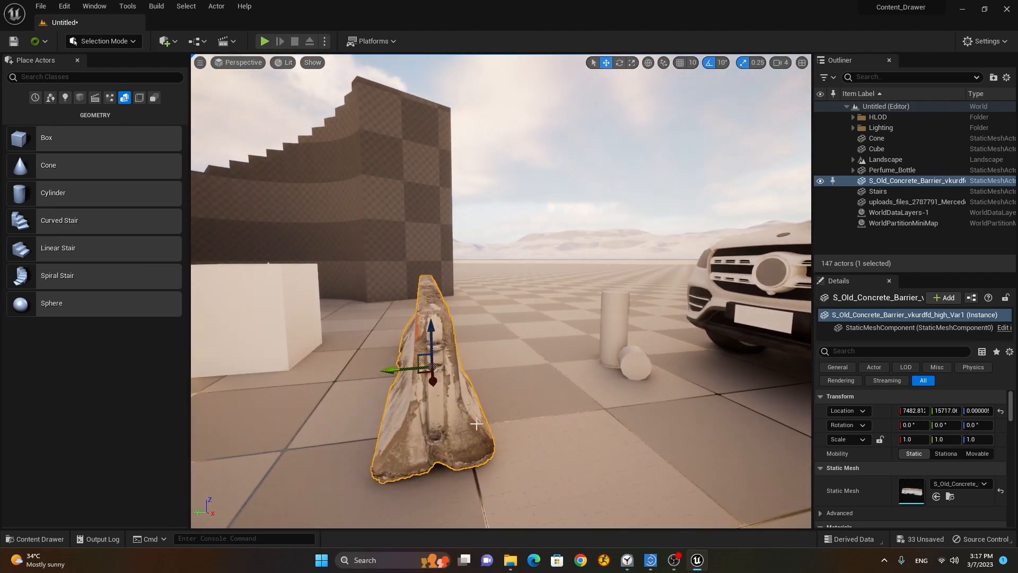
pyautogui.moveTo(435, 338); pyautogui.dragTo(435, 340)
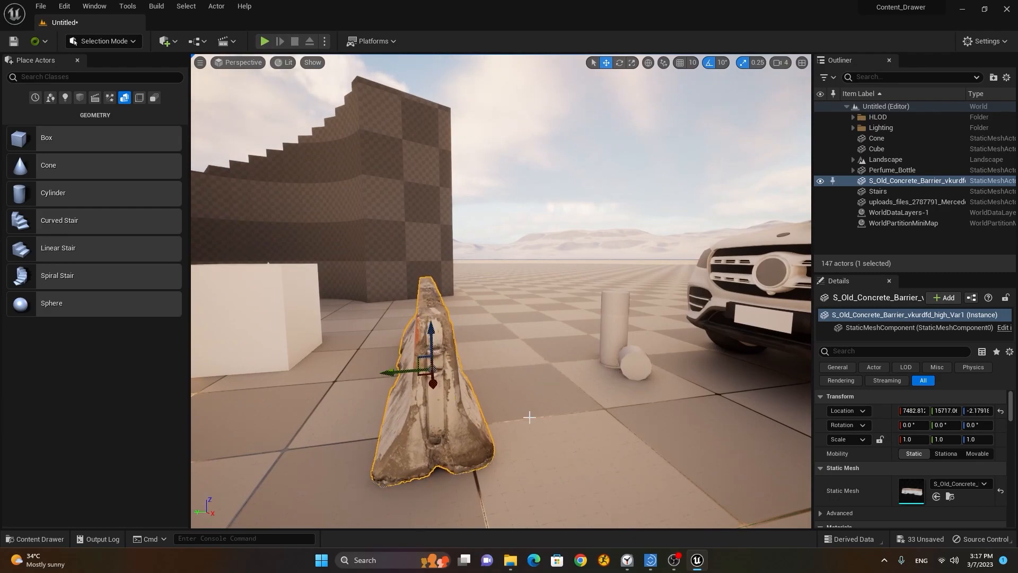
pyautogui.click(518, 466)
# Step: Fly around the barrier to inspect its sides, ends and position beside the car
pyautogui.keyDown('alt'); pyautogui.moveTo(518, 466); pyautogui.dragTo(869, 506); pyautogui.keyUp('alt')
pyautogui.scroll(8, 589, 418)
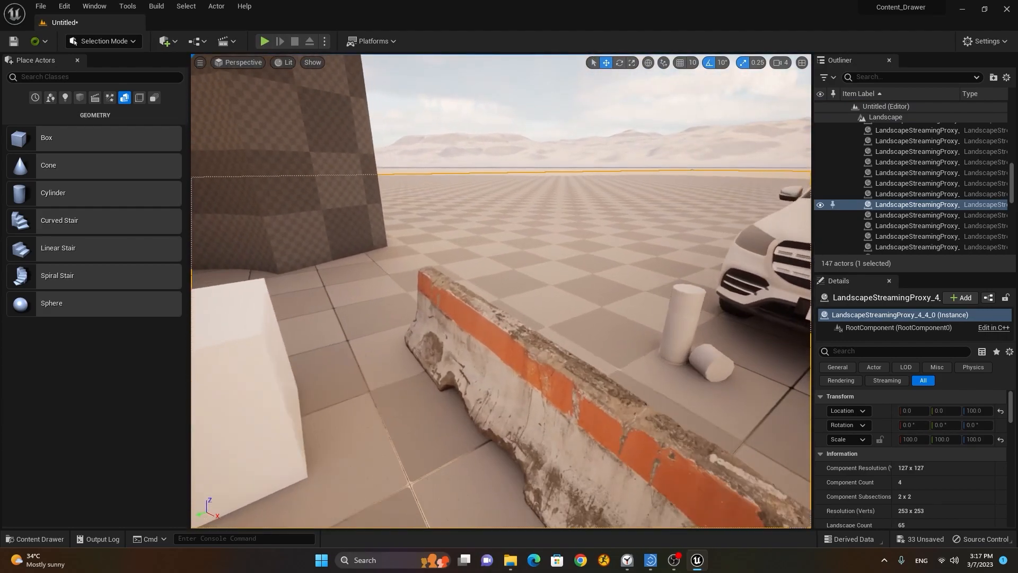
pyautogui.scroll(-1, 567, 424)
pyautogui.keyDown('alt'); pyautogui.moveTo(568, 424); pyautogui.dragTo(610, 379); pyautogui.keyUp('alt')
pyautogui.scroll(4, 501, 291)
pyautogui.scroll(-3, 501, 291)
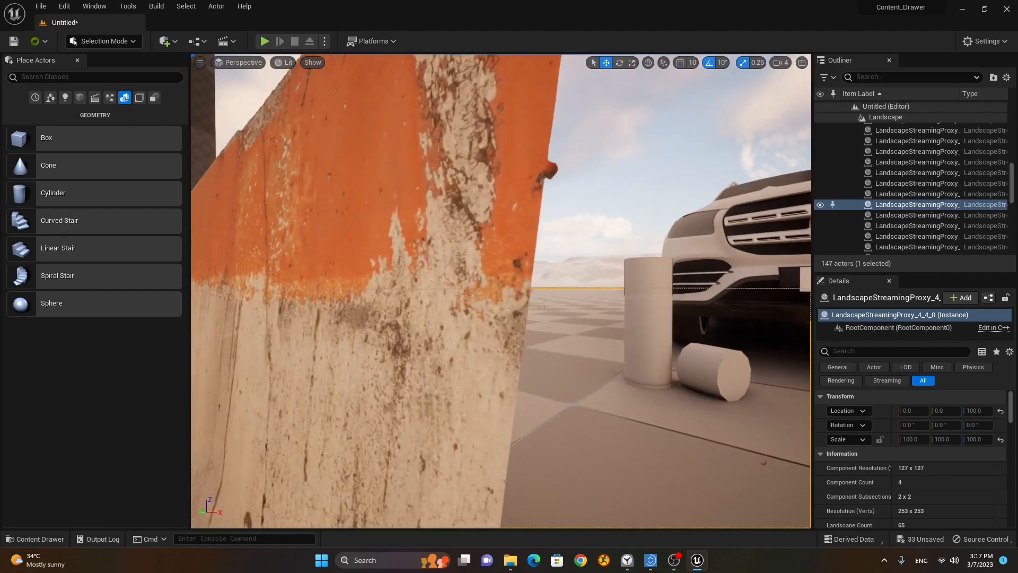
pyautogui.press('d')
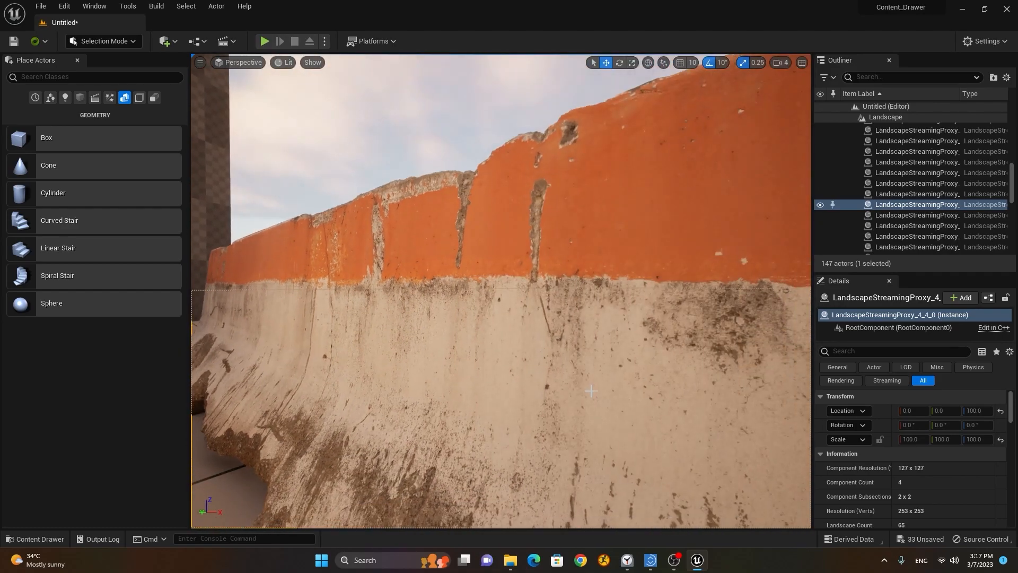
pyautogui.press('s')
pyautogui.press('d')
pyautogui.press('q')
pyautogui.press('d')
pyautogui.moveTo(501, 291); pyautogui.dragTo(443, 291, button='right')
pyautogui.press('w')
pyautogui.press('a')
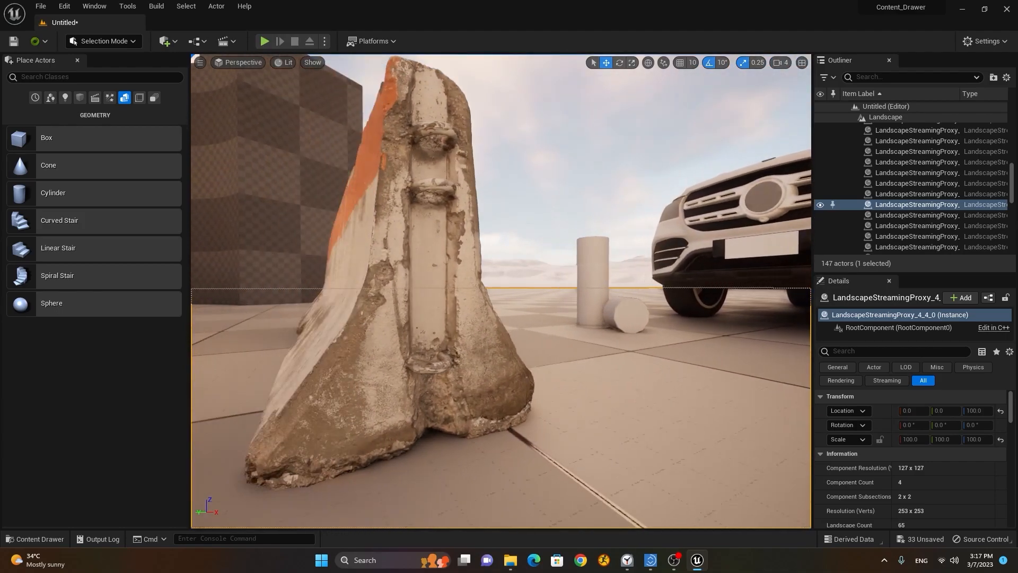
pyautogui.press('w')
pyautogui.press('s')
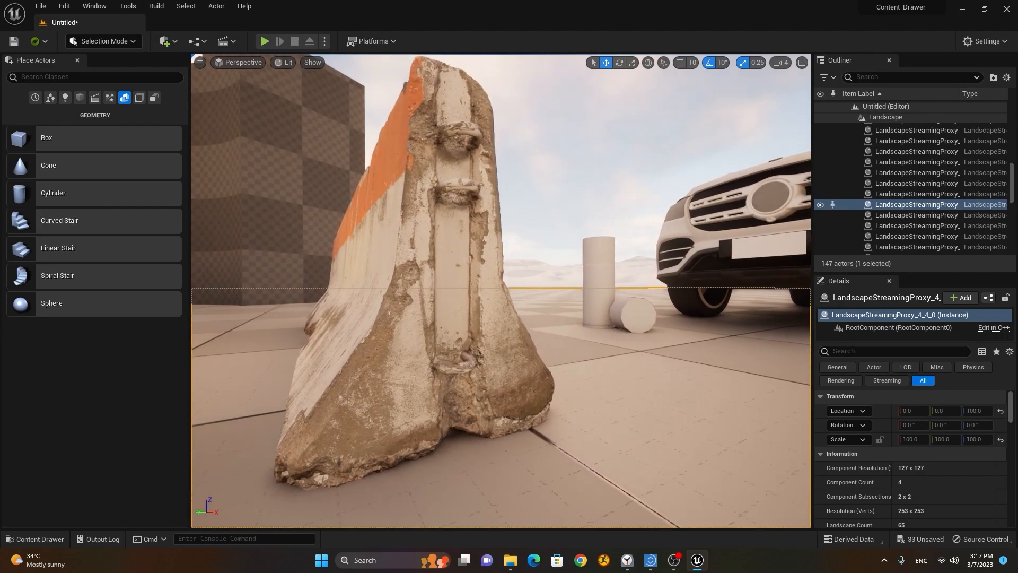
pyautogui.press('s')
pyautogui.press('a')
pyautogui.press('e')
pyautogui.moveTo(501, 291); pyautogui.dragTo(534, 297, button='right')
pyautogui.press('a')
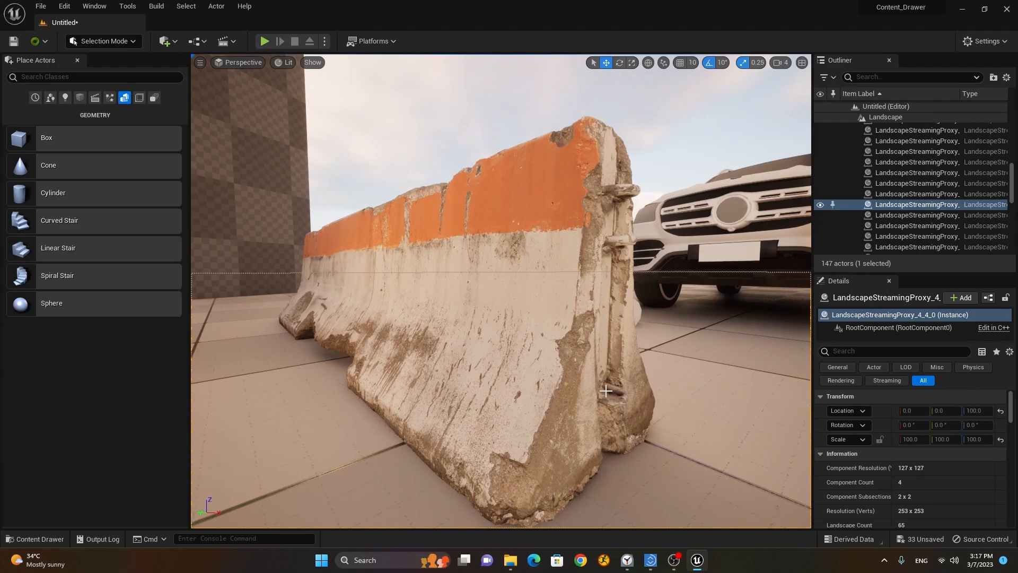
pyautogui.press('s')
pyautogui.press('w')
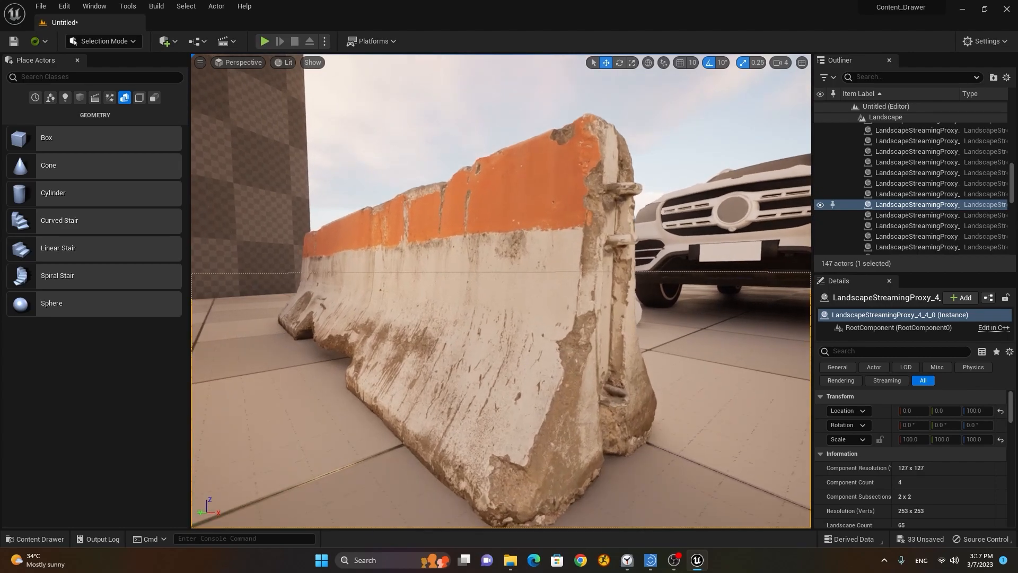
pyautogui.press('s')
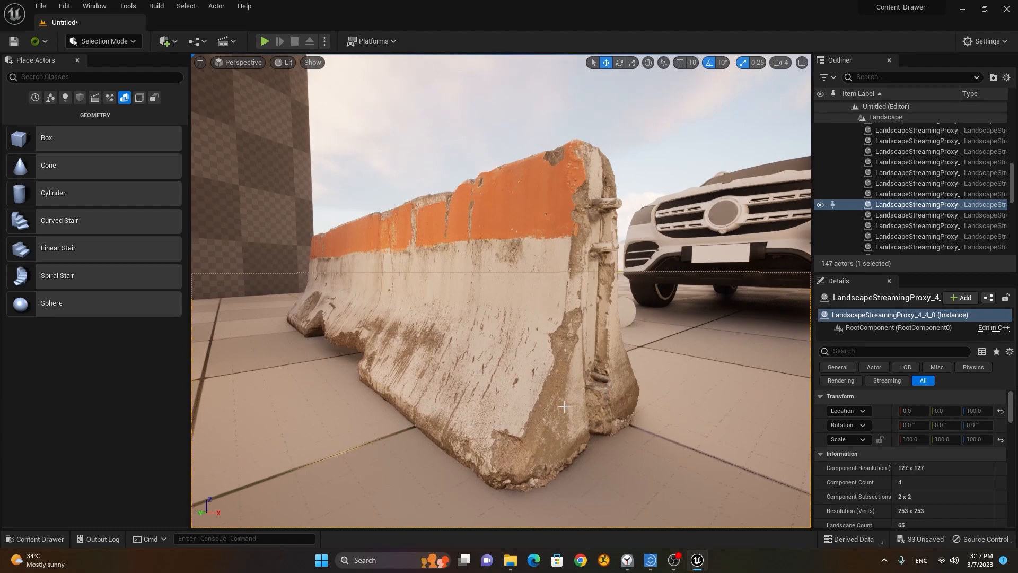
pyautogui.press('s')
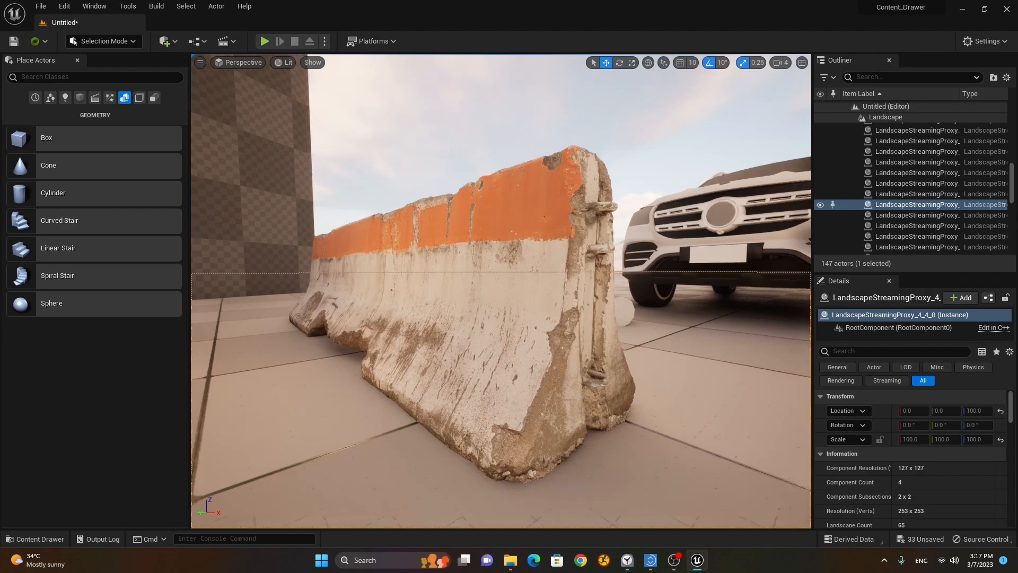
pyautogui.press('w')
pyautogui.moveTo(572, 399)
pyautogui.keyDown('alt'); pyautogui.mouseDown()
pyautogui.moveTo(509, 401)
pyautogui.moveTo(562, 406)
pyautogui.mouseUp(); pyautogui.keyUp('alt')
pyautogui.press('s')
pyautogui.moveTo(501, 291); pyautogui.dragTo(568, 337, button='right')
pyautogui.press('w')
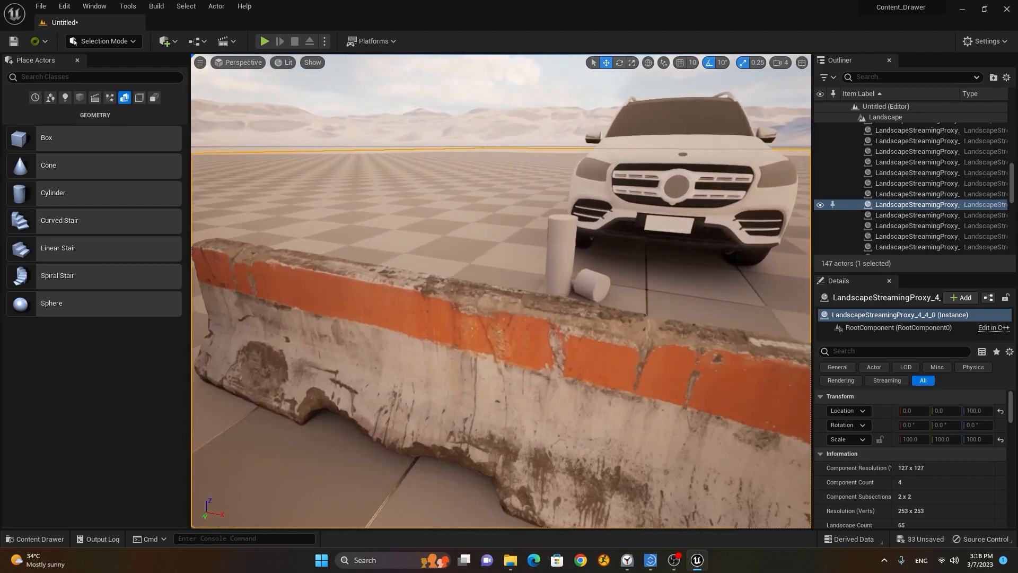
pyautogui.press('s')
pyautogui.moveTo(501, 291); pyautogui.dragTo(469, 304, button='right')
pyautogui.press('w')
pyautogui.press('s')
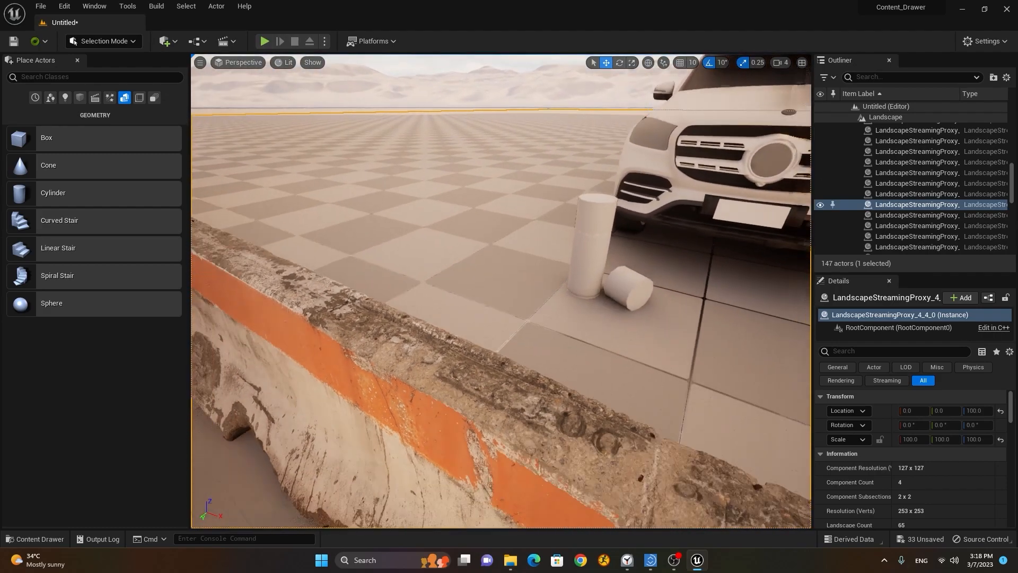
pyautogui.moveTo(504, 352); pyautogui.dragTo(485, 324, button='right')
pyautogui.scroll(-3, 504, 352)
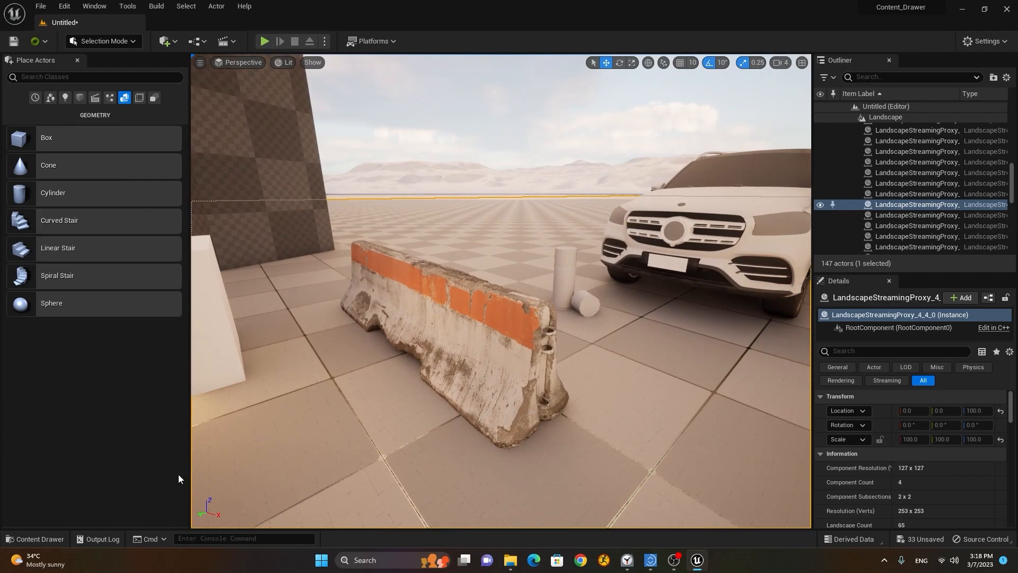
# Step: Try texture and material filters in the Meshes and Megascans folders, then clear them
pyautogui.click(49, 540)
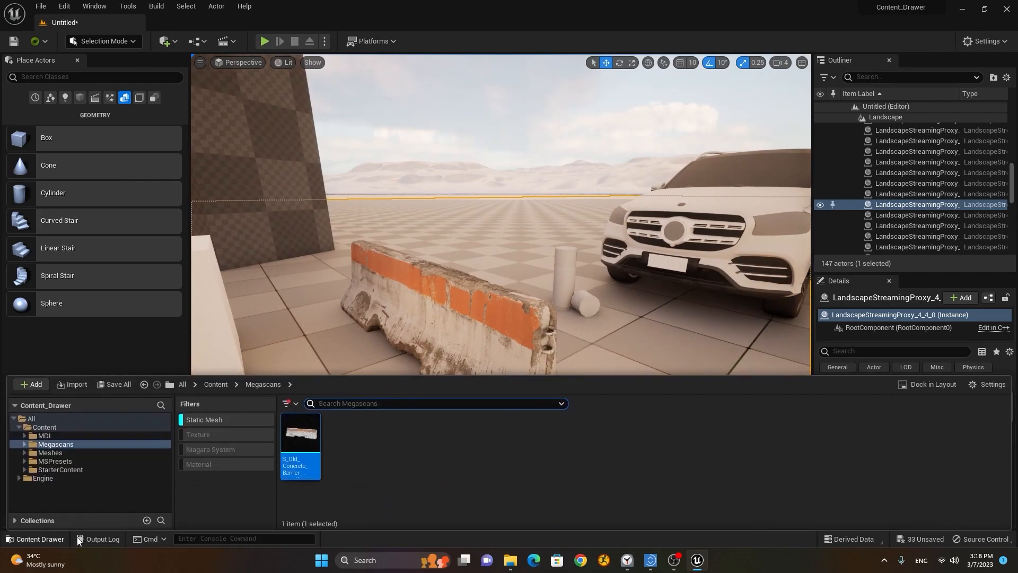
pyautogui.click(98, 452)
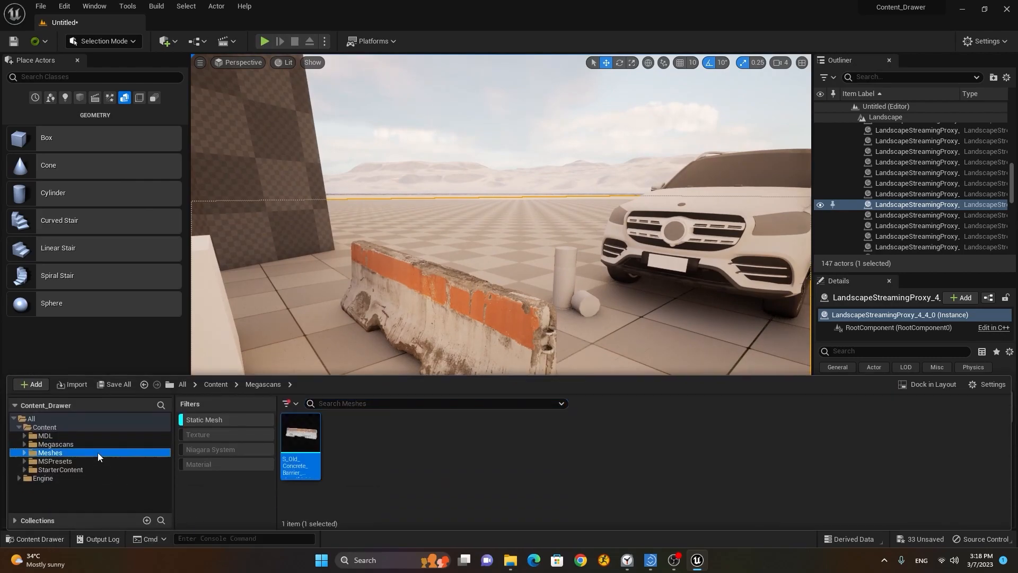
pyautogui.click(219, 421)
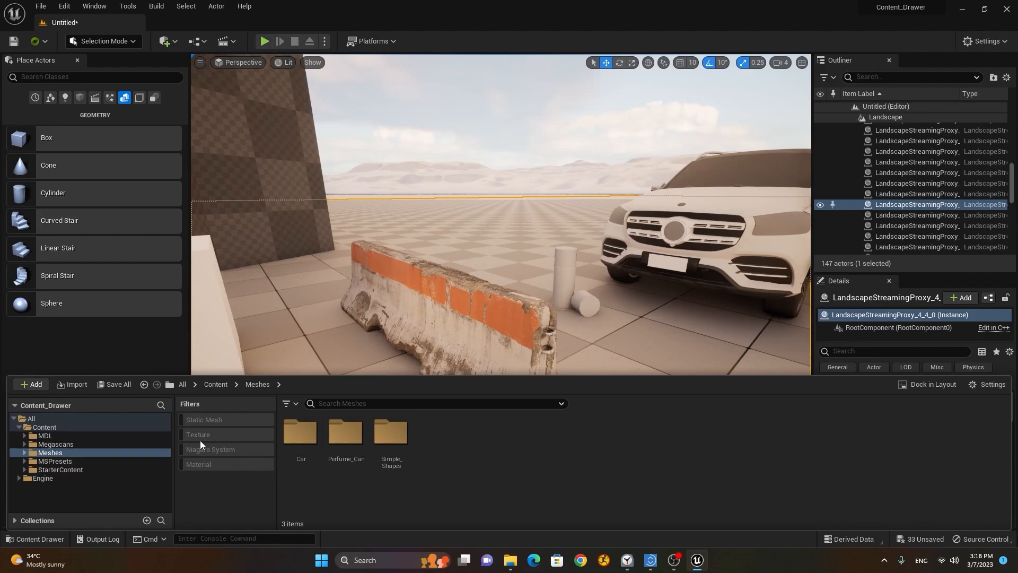
pyautogui.click(205, 434)
pyautogui.click(205, 434)
pyautogui.click(210, 465)
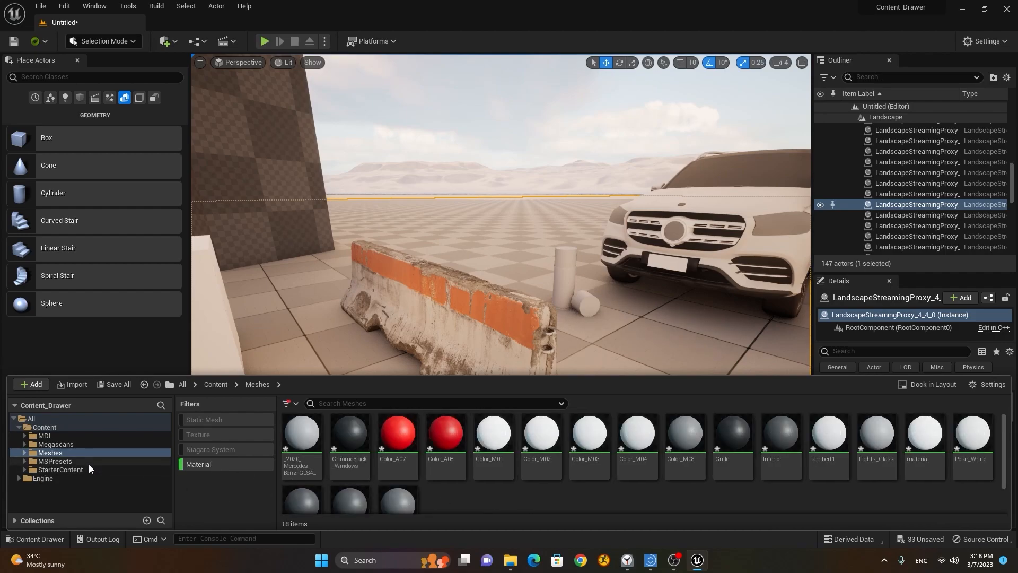
pyautogui.click(218, 437)
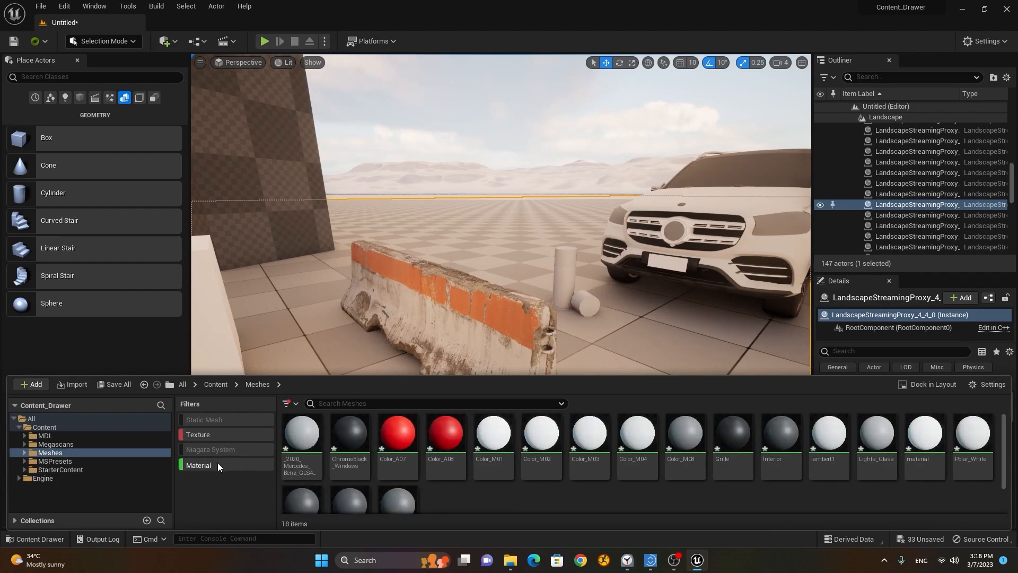
pyautogui.click(218, 462)
pyautogui.click(82, 443)
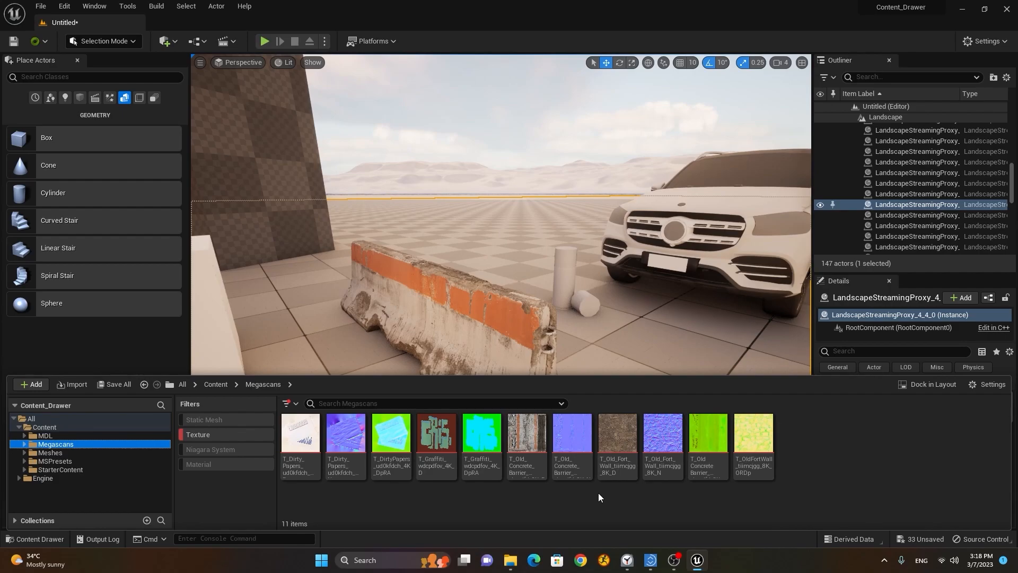
pyautogui.click(208, 435)
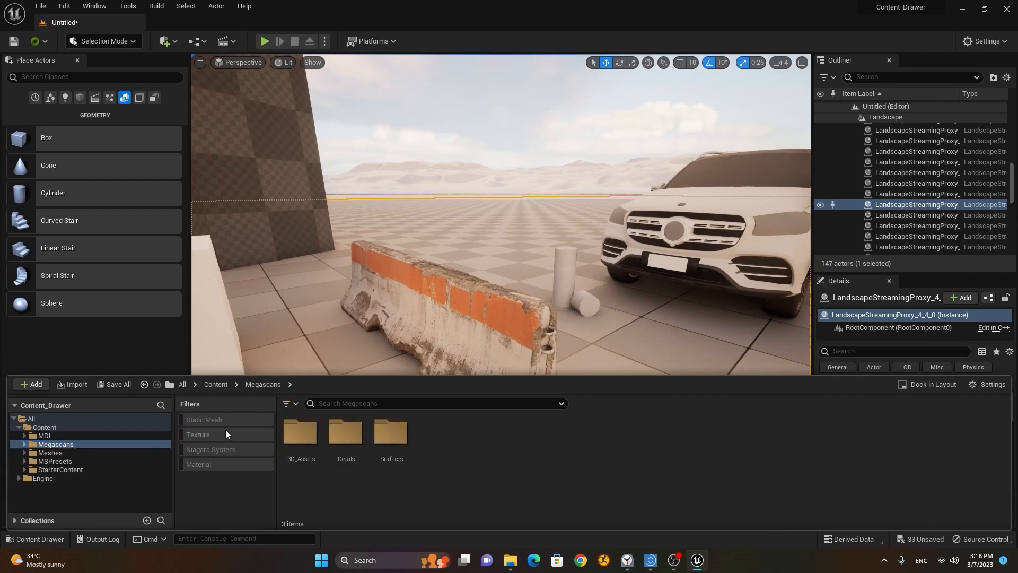
pyautogui.click(221, 463)
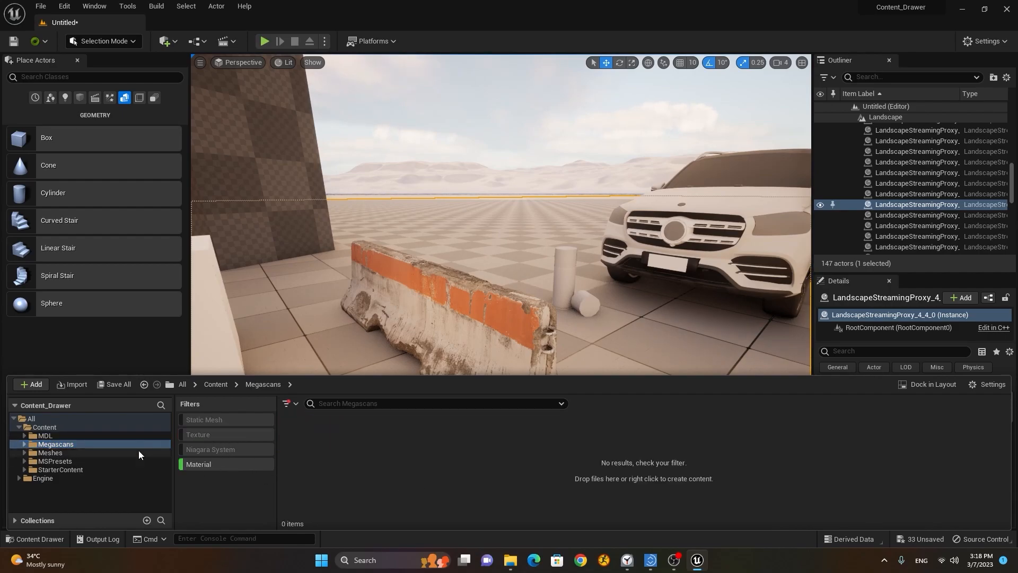
pyautogui.click(212, 463)
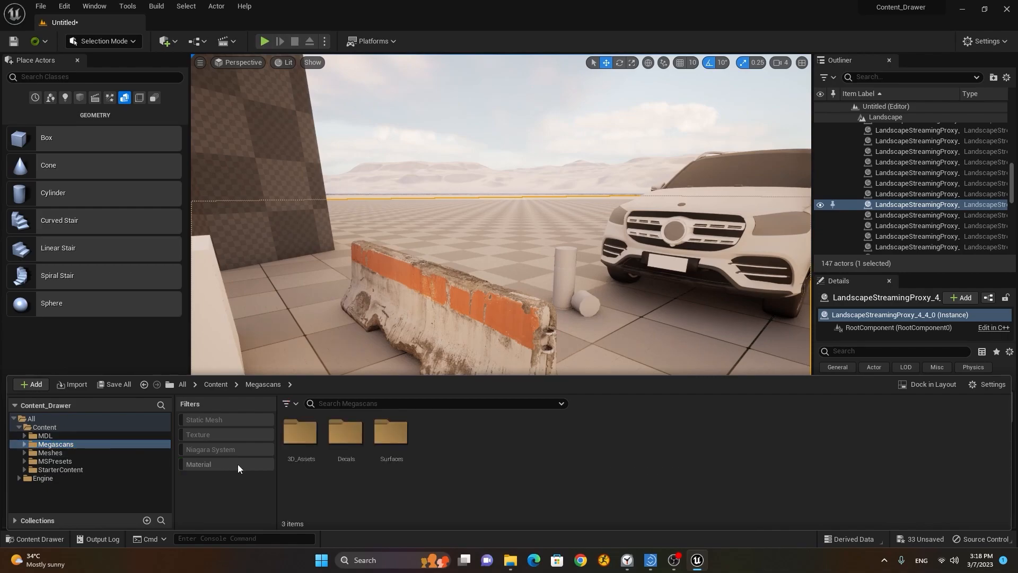
# Step: Open Megascans > Surfaces > Old_Fort_Wall_tiimcjgg and select its material instance
pyautogui.click(24, 445)
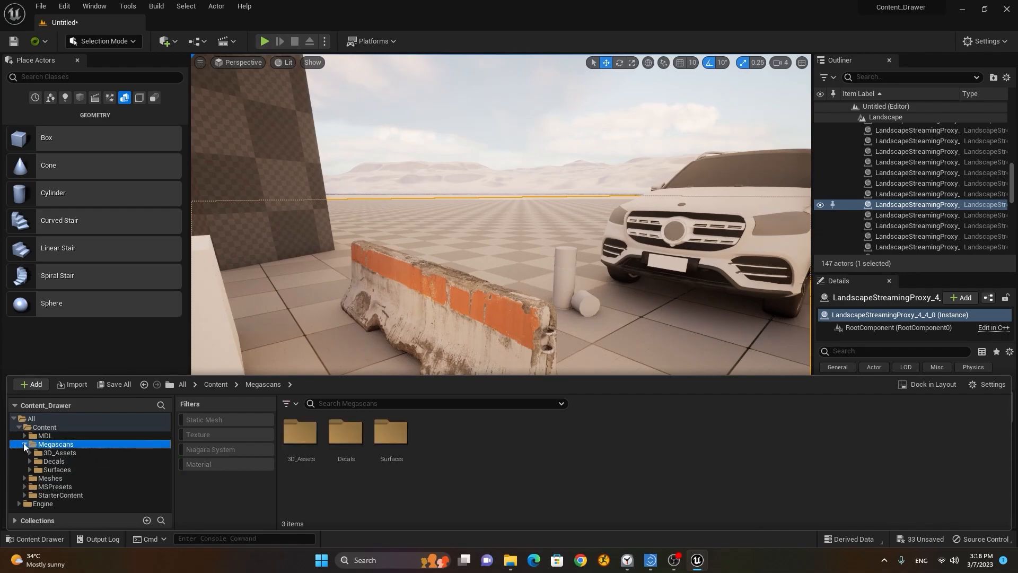
pyautogui.click(84, 470)
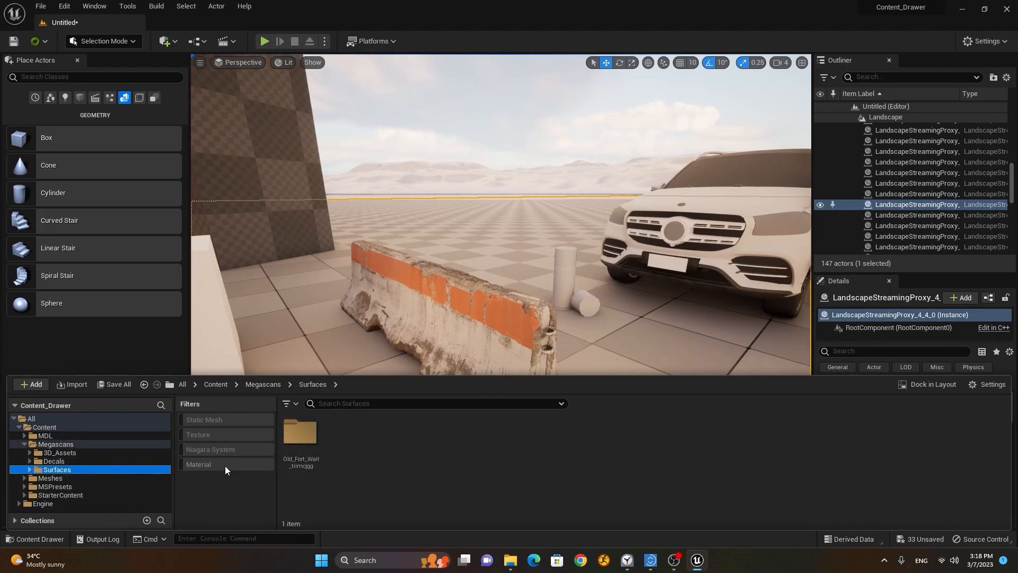
pyautogui.doubleClick(298, 434)
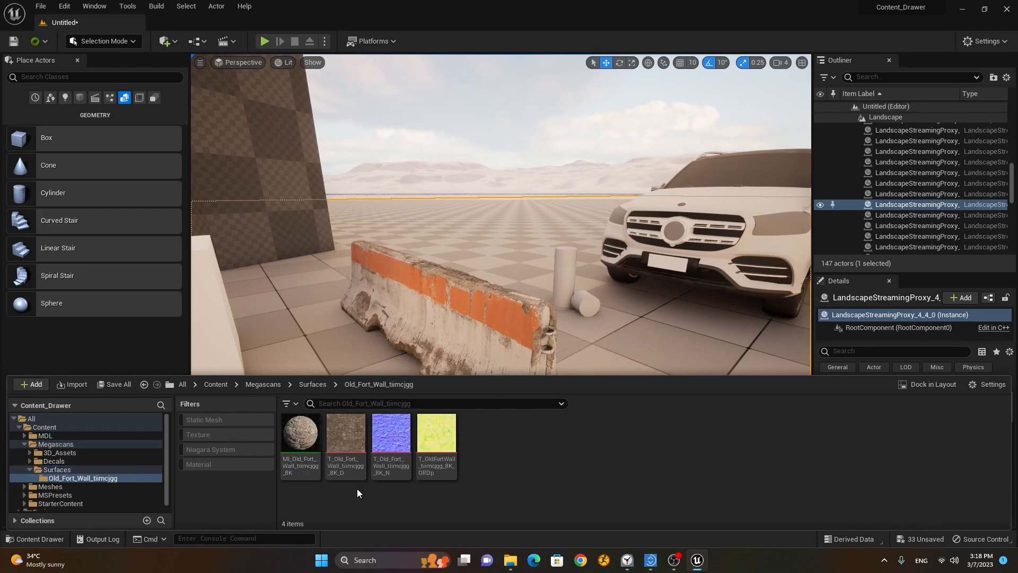
pyautogui.click(304, 434)
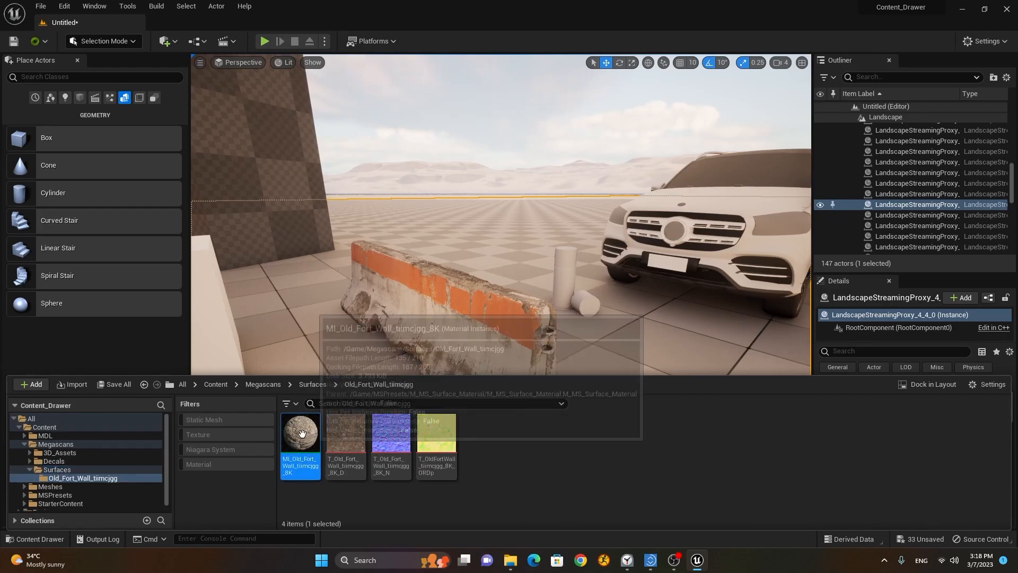
# Step: Drag MI_Old_Fort_Wall from the Content Drawer onto the spiral stairs
pyautogui.press('s')
pyautogui.moveTo(369, 278); pyautogui.dragTo(378, 291, button='right')
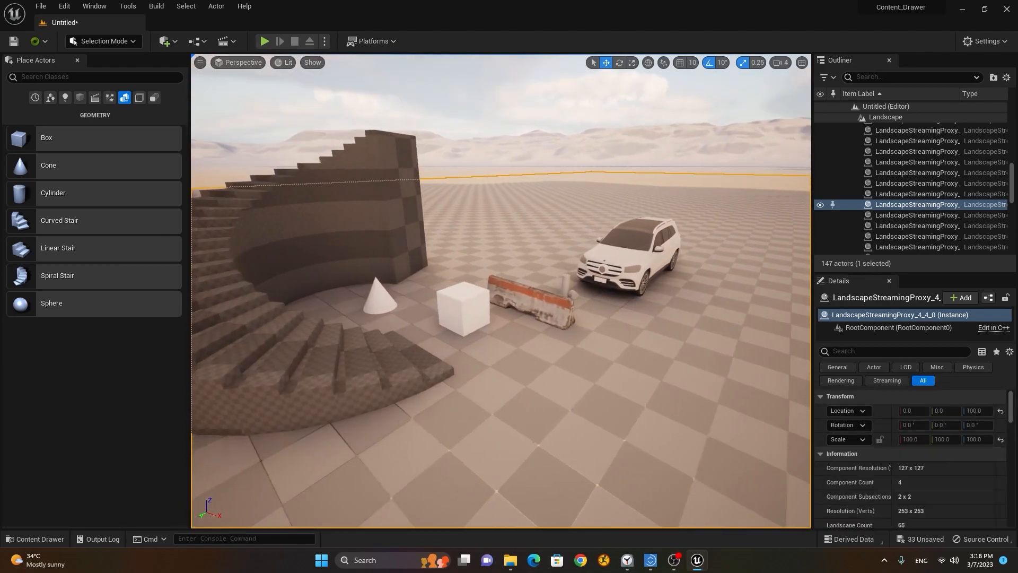
pyautogui.press('a')
pyautogui.click(35, 538)
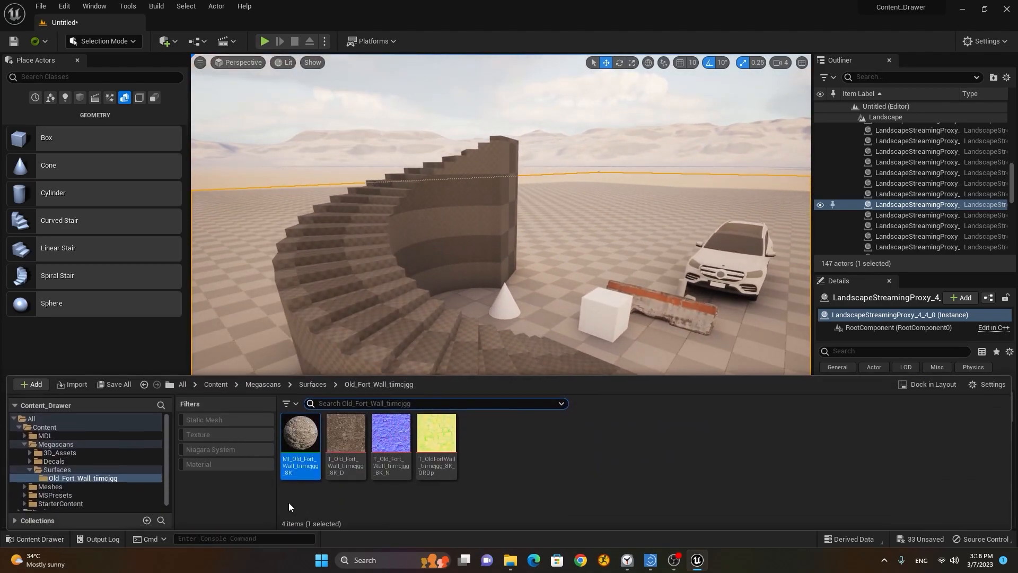
pyautogui.moveTo(300, 443); pyautogui.dragTo(340, 303)
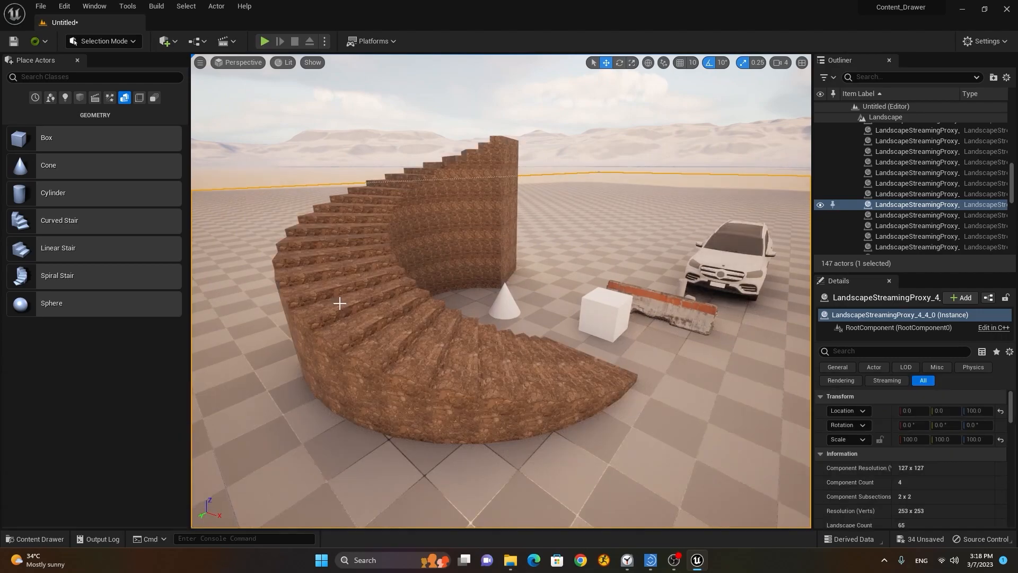
# Step: Fly around the spiral stairs to inspect the stone texture, then select the staircase
pyautogui.press('w')
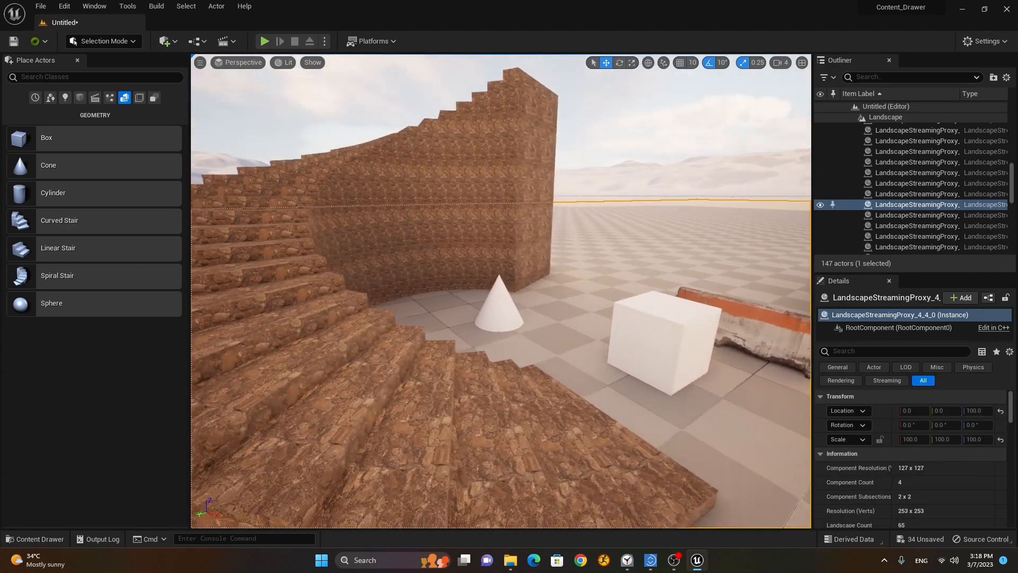
pyautogui.press('w')
pyautogui.press('a')
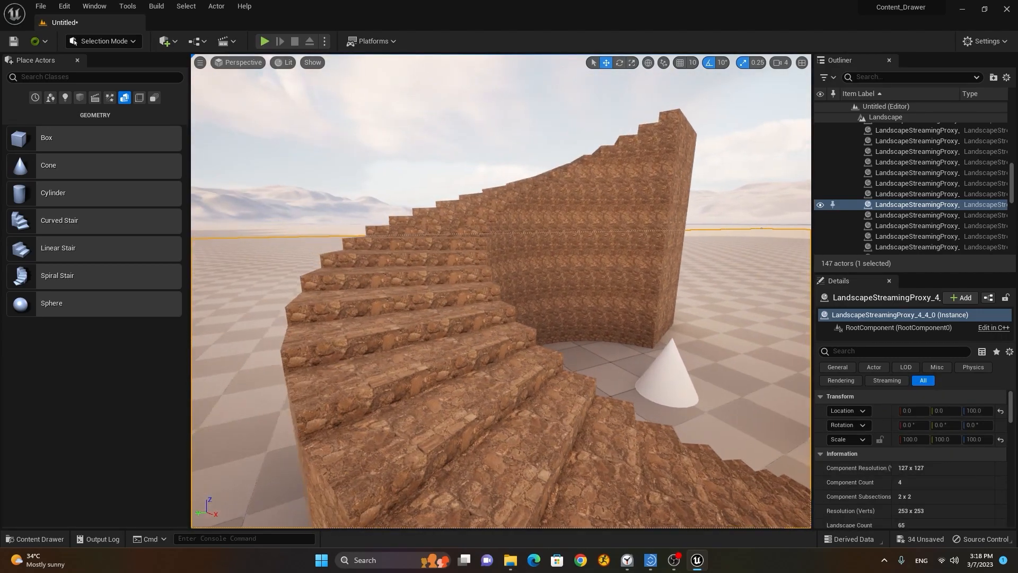
pyautogui.press('a')
pyautogui.press('d')
pyautogui.press('w')
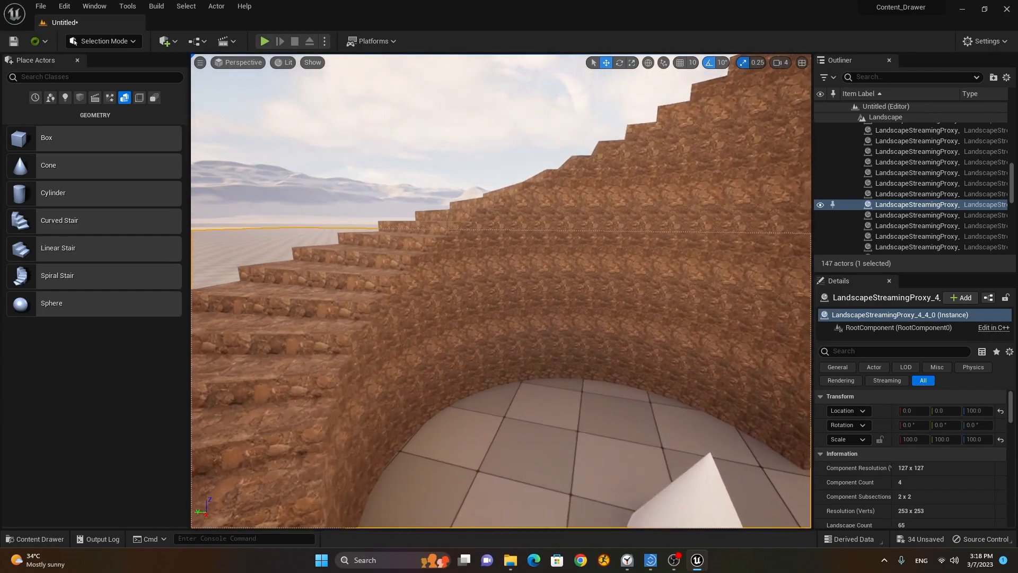
pyautogui.press('s')
pyautogui.press('w')
pyautogui.press('s')
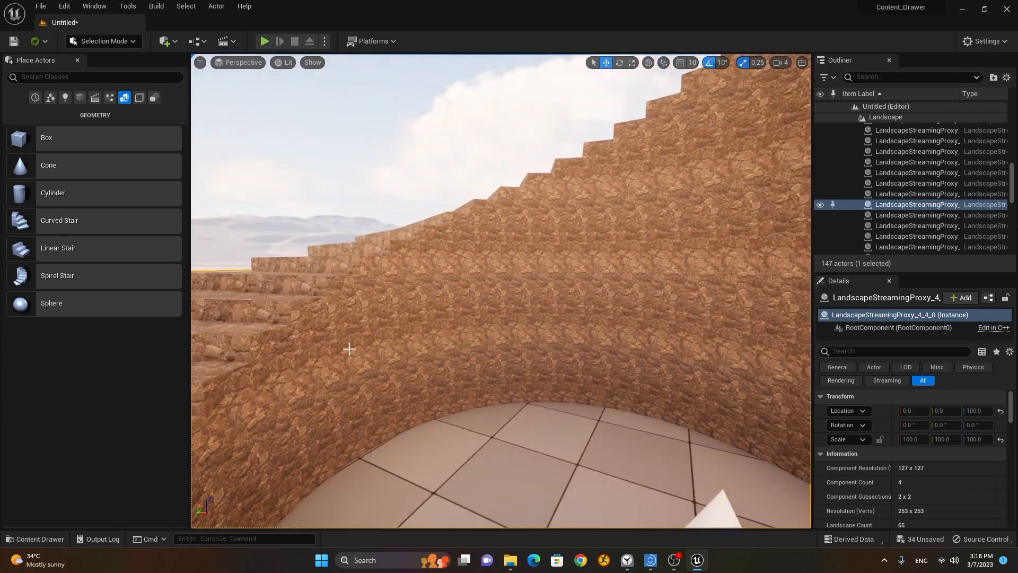
pyautogui.press('s')
pyautogui.moveTo(407, 345); pyautogui.dragTo(462, 309, button='right')
pyautogui.press('s')
pyautogui.scroll(1, 489, 302)
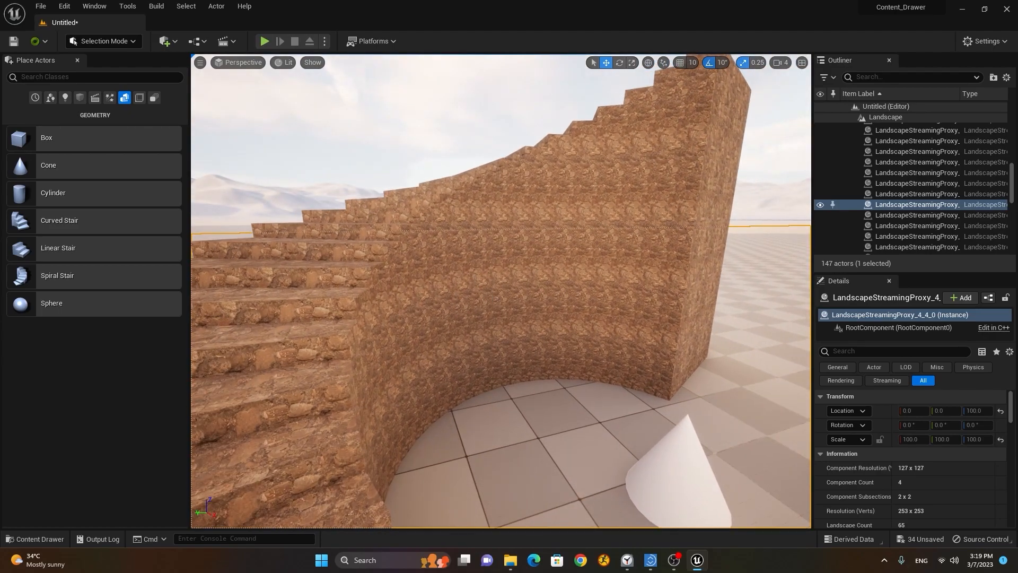
pyautogui.click(478, 277)
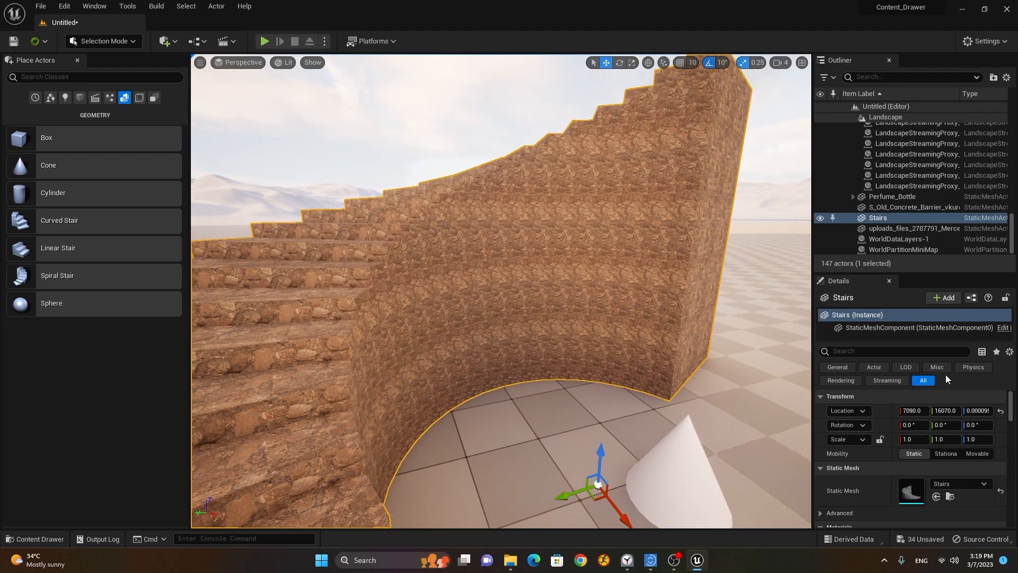
# Step: Open MI_Old_Fort_Wall in a docked editor tab and enable its Tiling/Offset override
pyautogui.click(7, 539)
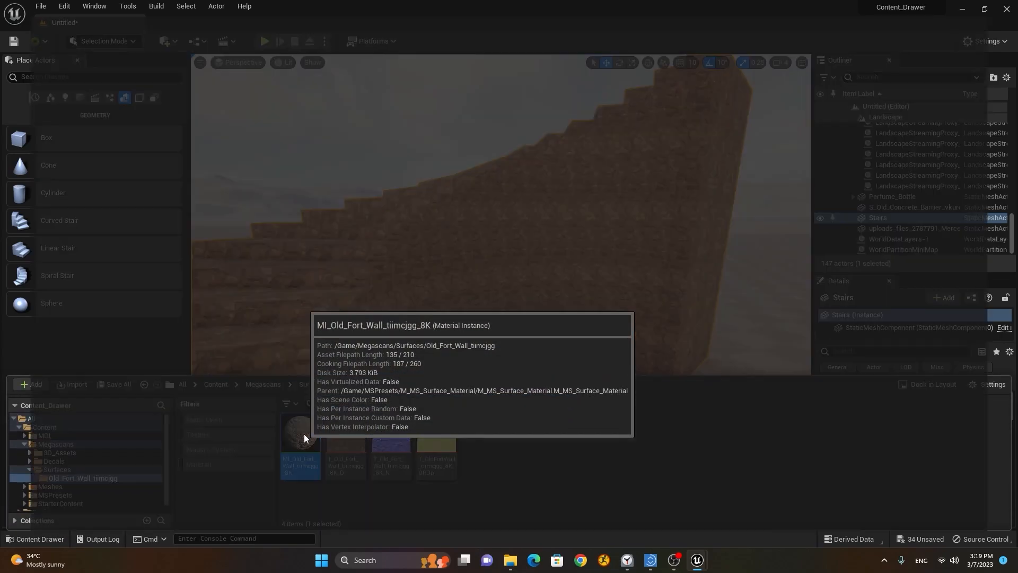
pyautogui.doubleClick(304, 434)
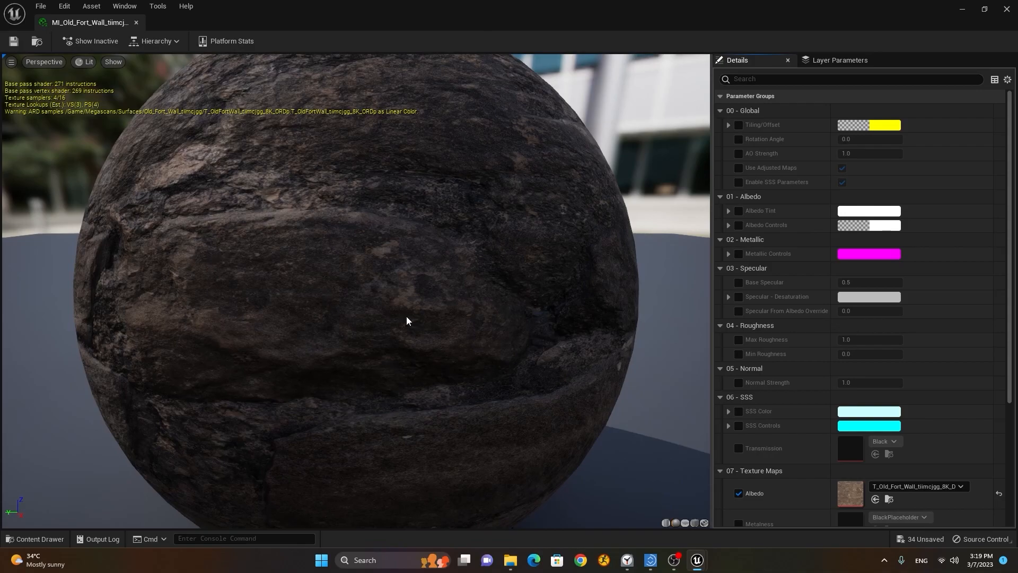
pyautogui.moveTo(82, 22); pyautogui.dragTo(180, 24)
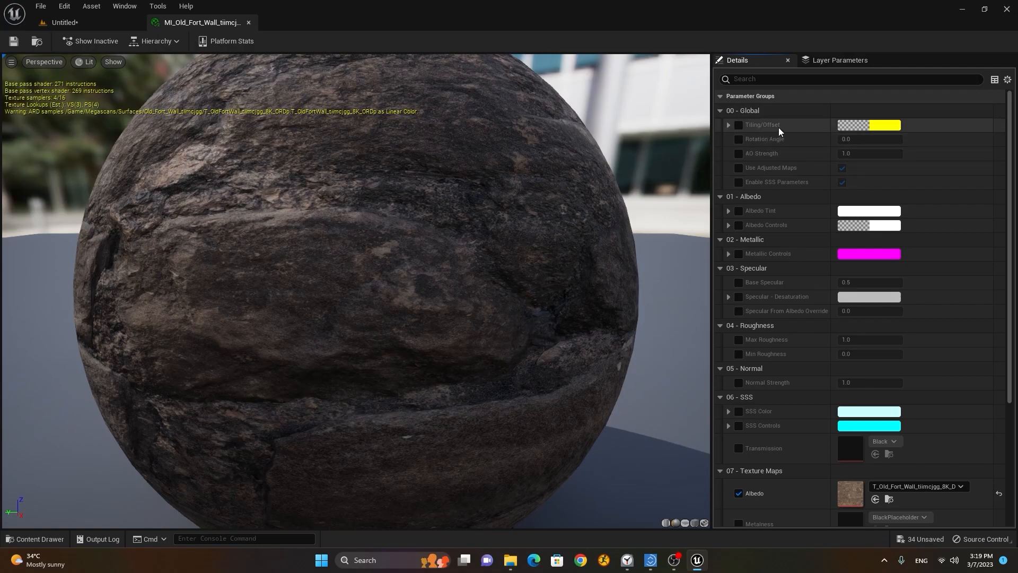
pyautogui.click(728, 125)
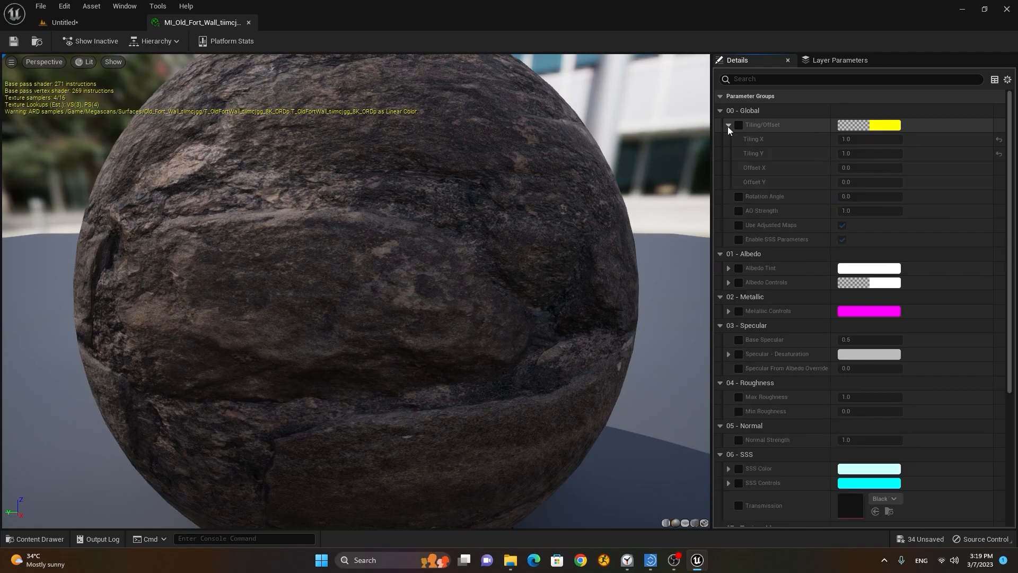
pyautogui.click(739, 126)
# Step: Set Tiling X and Y to 0.3 and check the result on the stairs
pyautogui.click(861, 140)
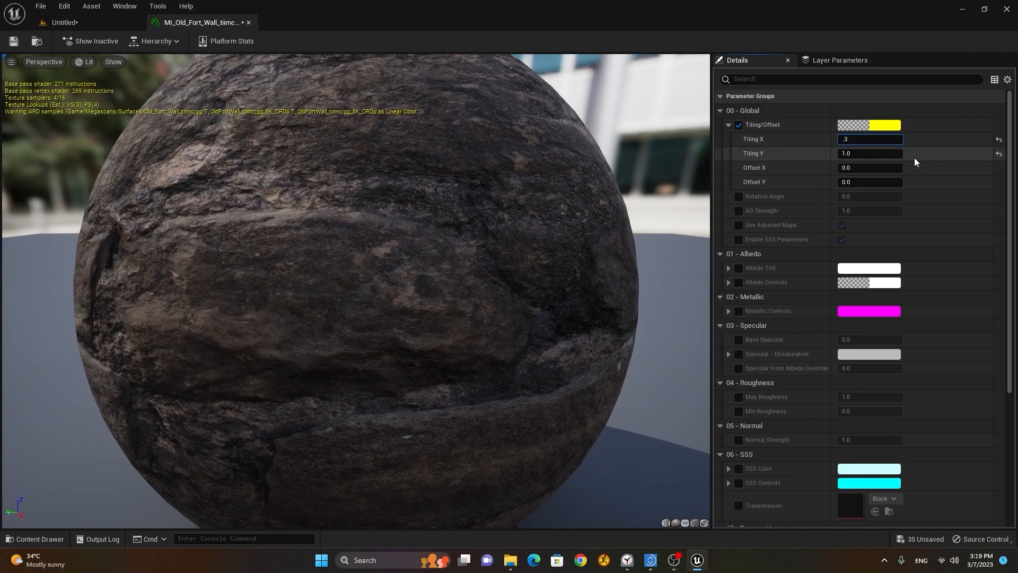
pyautogui.write('.3')
pyautogui.click(886, 154)
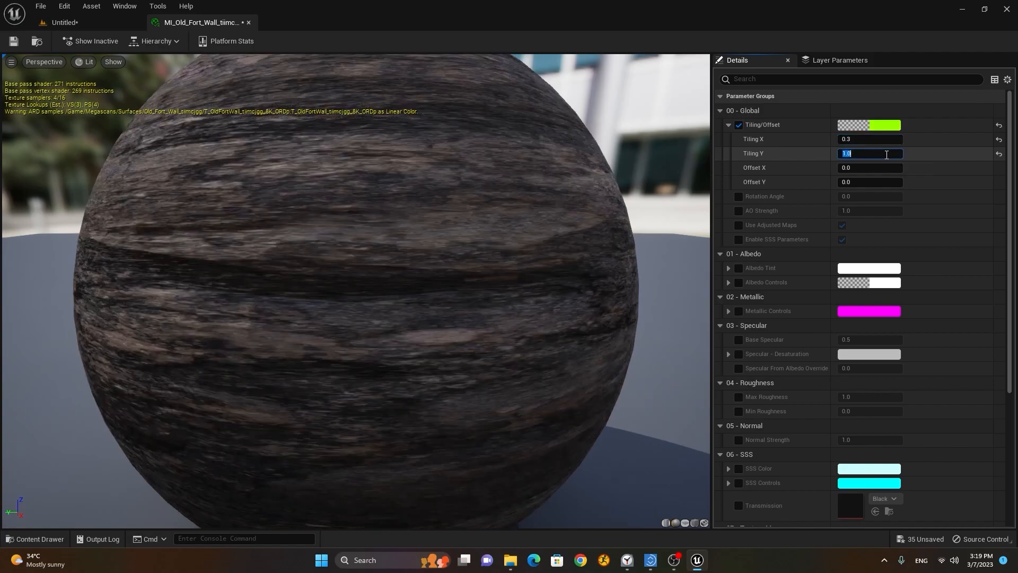
pyautogui.press('Return')
pyautogui.click(99, 26)
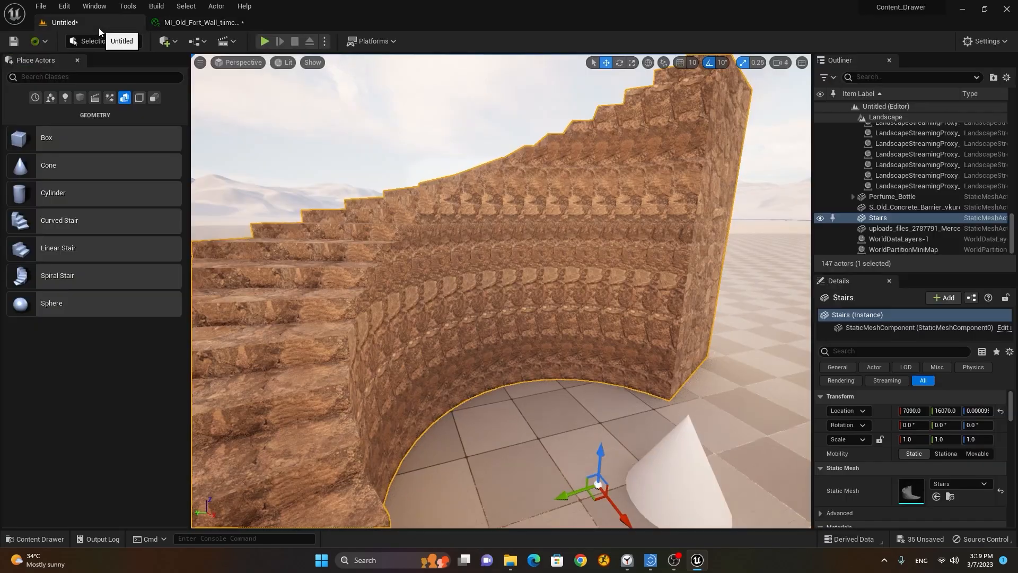
pyautogui.moveTo(461, 220); pyautogui.dragTo(583, 220, button='right')
pyautogui.moveTo(389, 218)
pyautogui.mouseDown(button='right')
pyautogui.moveTo(318, 228)
pyautogui.moveTo(350, 244)
pyautogui.moveTo(389, 217)
pyautogui.mouseUp(button='right')
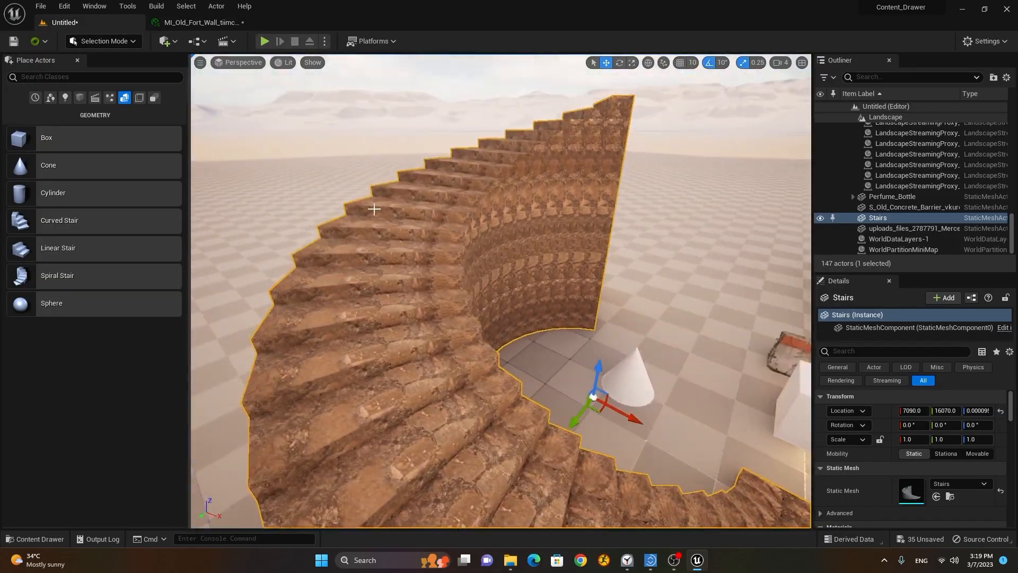
# Step: Reset Tiling X and Y to 1.0 and inspect the stairs again
pyautogui.click(202, 22)
pyautogui.click(863, 140)
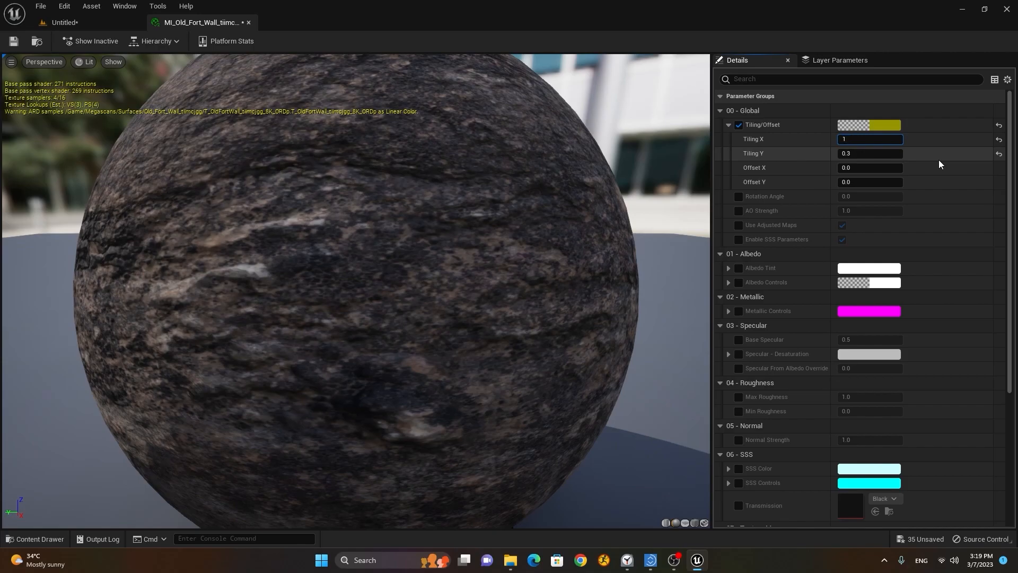
pyautogui.click(896, 151)
pyautogui.write('1')
pyautogui.press('Return')
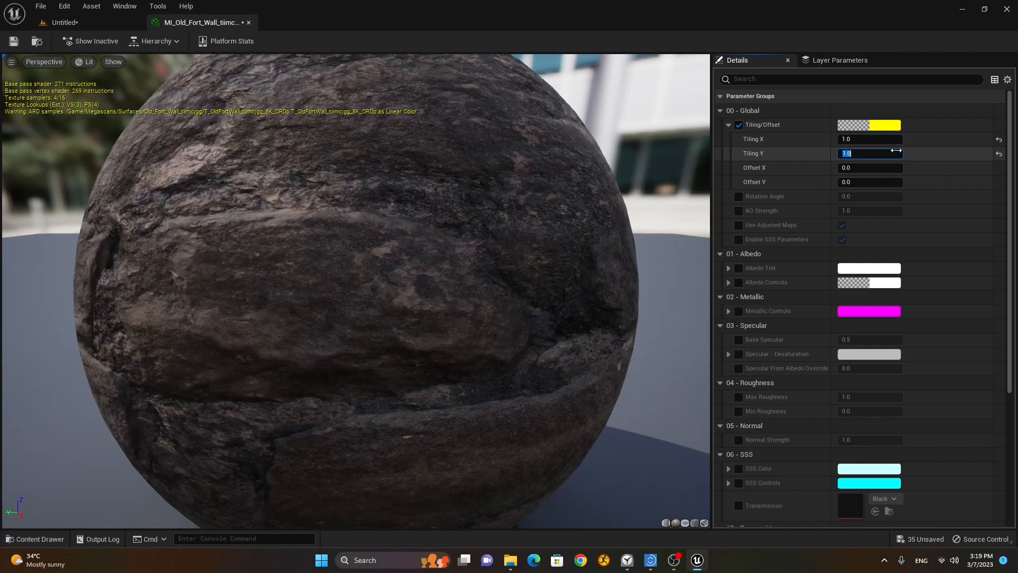
pyautogui.click(109, 23)
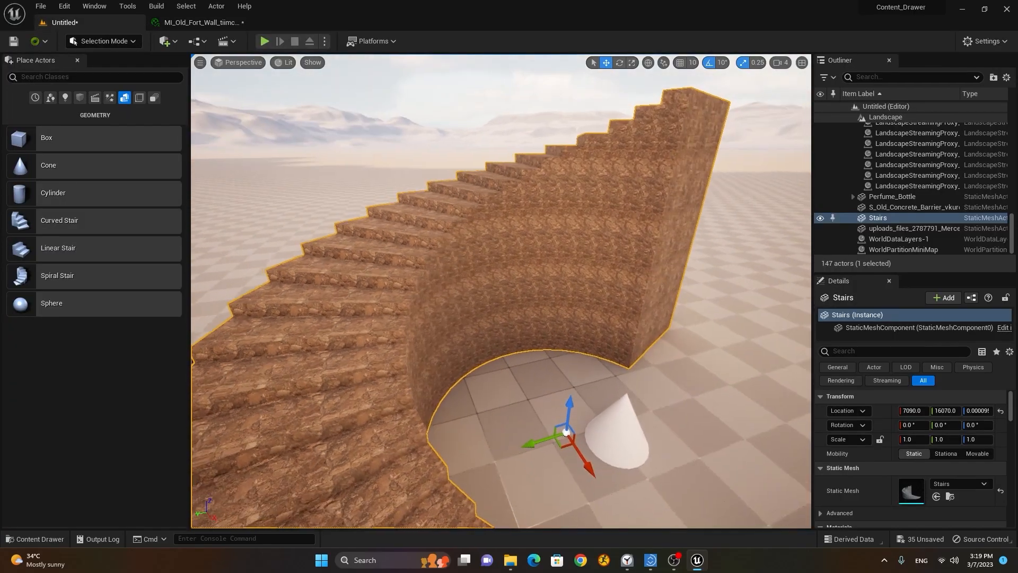
pyautogui.moveTo(408, 300); pyautogui.dragTo(425, 275, button='right')
pyautogui.scroll(1, 425, 281)
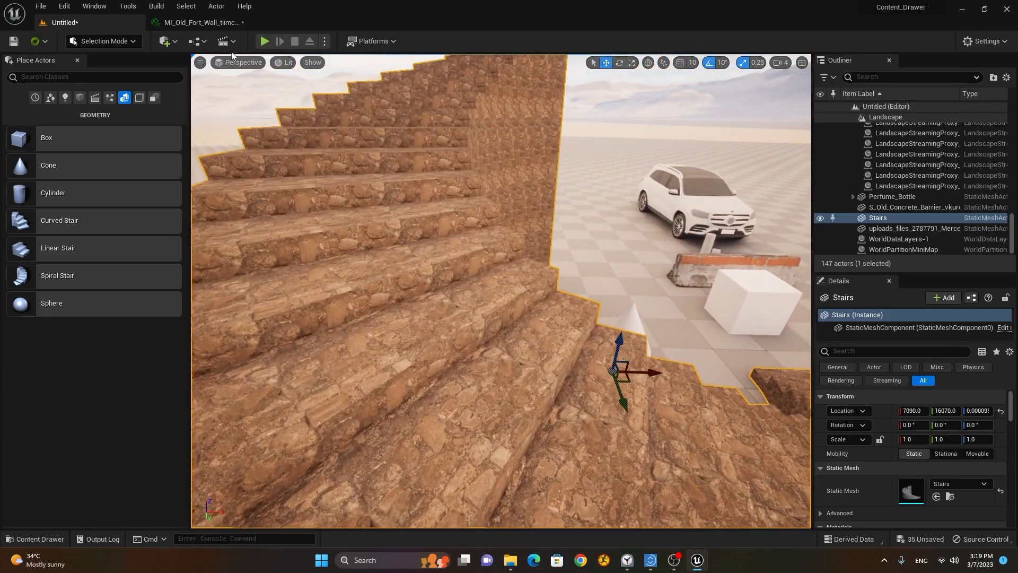
# Step: Scroll the MI_Old_Fort_Wall parameters down to Texture Maps and back, then return to the level
pyautogui.click(200, 23)
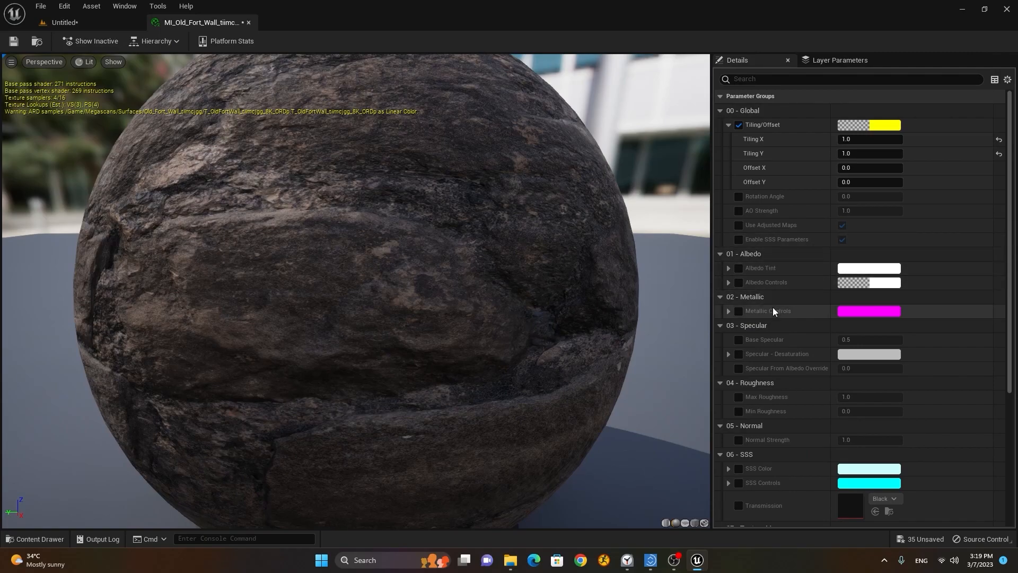
pyautogui.scroll(-4, 782, 386)
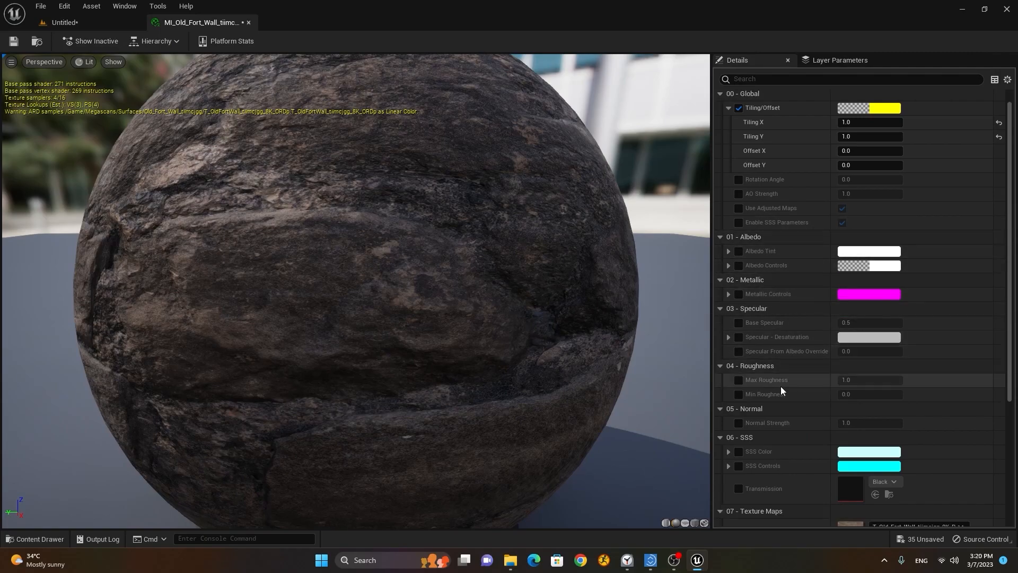
pyautogui.scroll(-3, 784, 390)
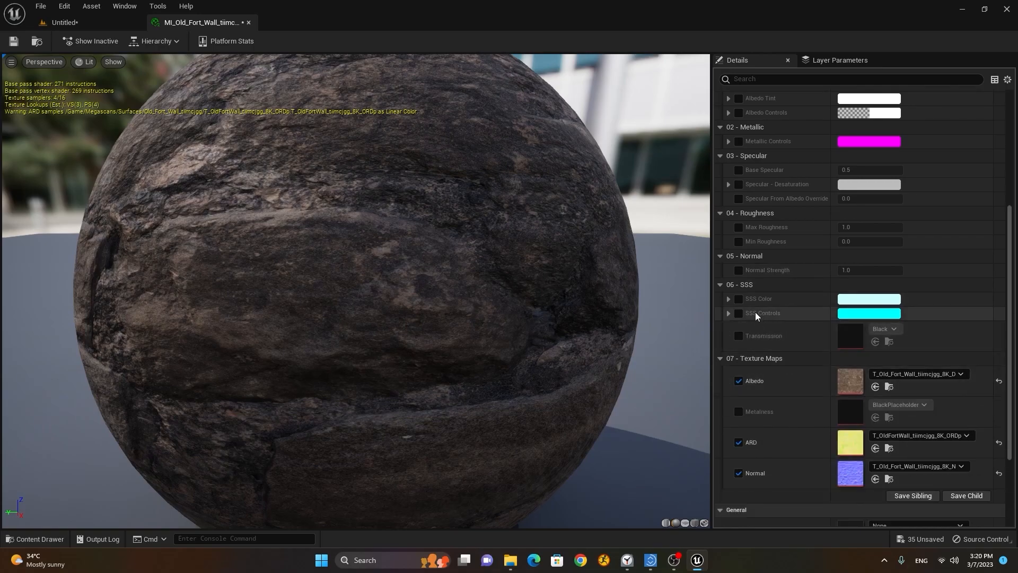
pyautogui.scroll(-3, 760, 286)
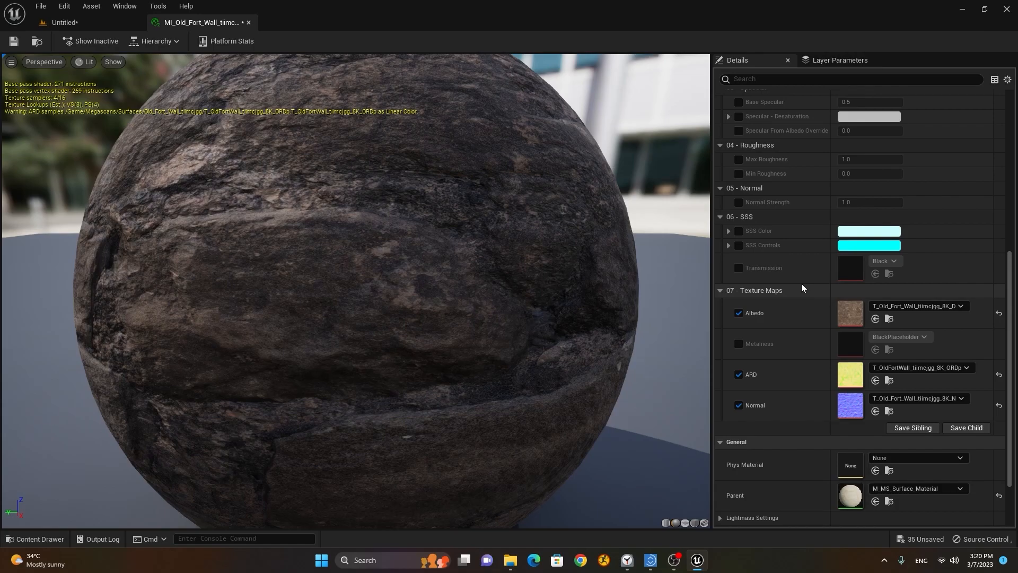
pyautogui.scroll(-3, 790, 238)
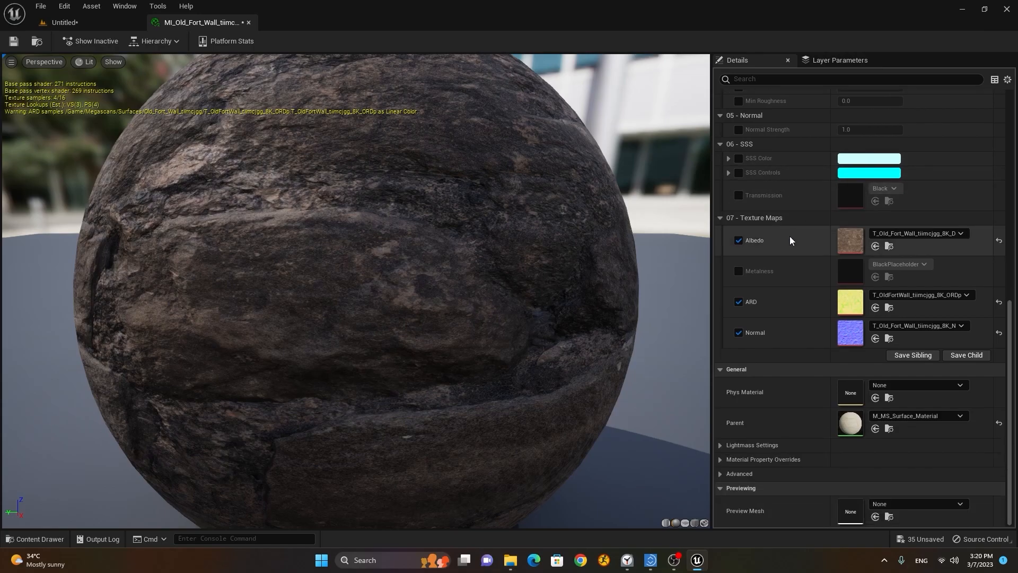
pyautogui.scroll(14, 806, 419)
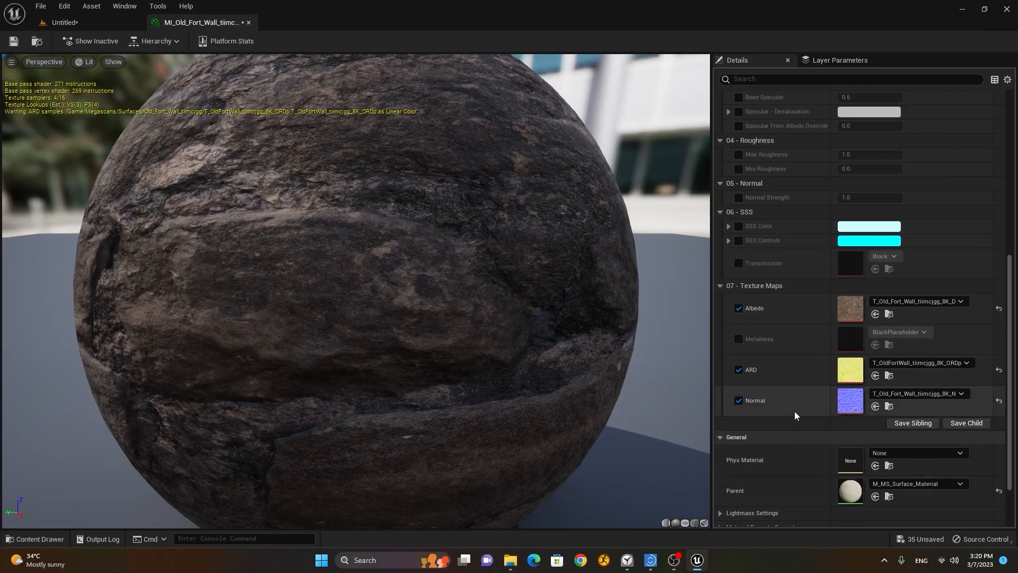
pyautogui.click(139, 24)
pyautogui.scroll(-5, 536, 267)
# Step: Undo the latest tiling and stair material changes
pyautogui.keyDown('alt'); pyautogui.moveTo(536, 267); pyautogui.dragTo(771, 422); pyautogui.keyUp('alt')
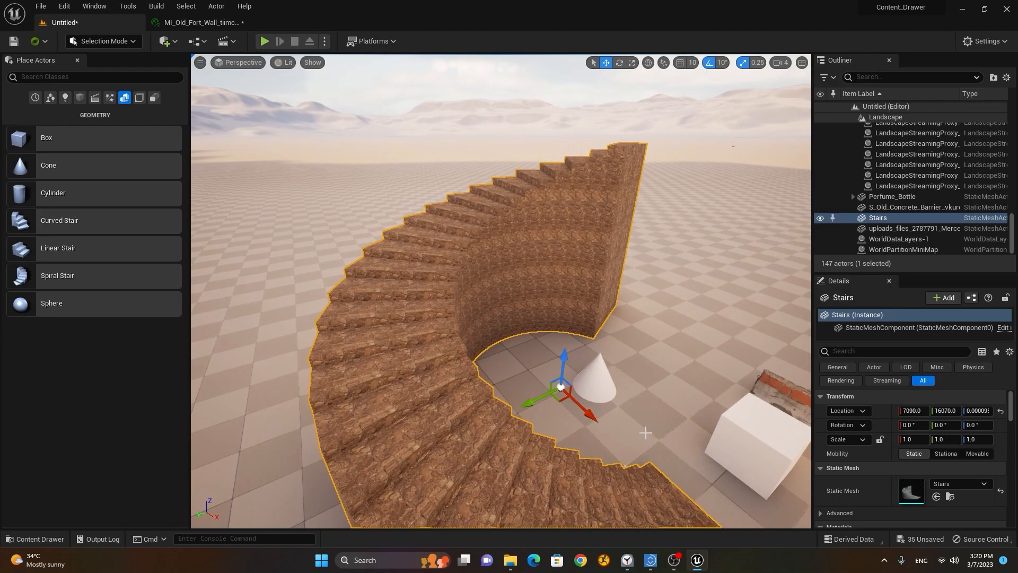
pyautogui.hotkey('ctrl', 'z')
pyautogui.hotkey('ctrl', 'z')
pyautogui.hotkey('ctrl', 'z')
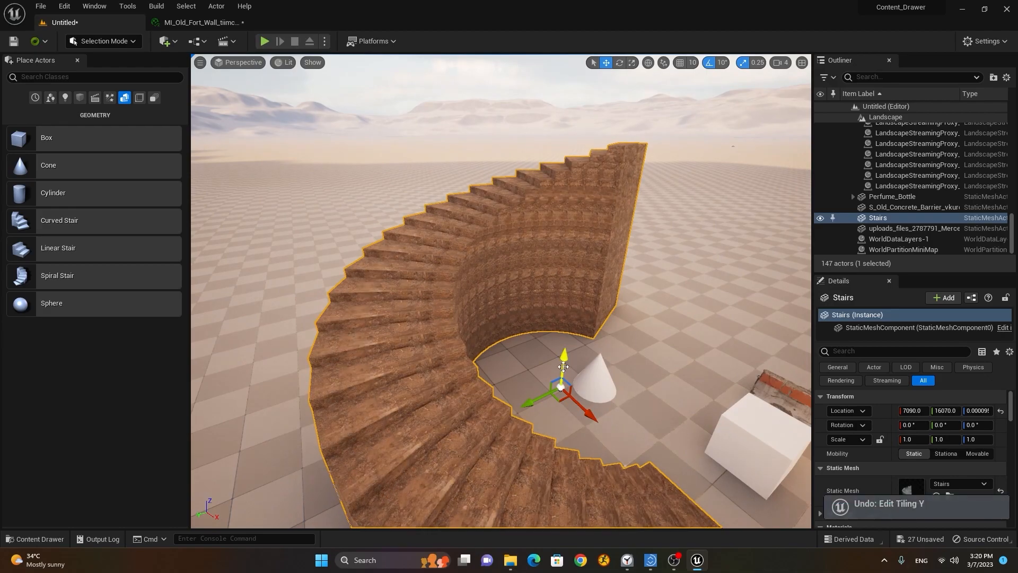
pyautogui.hotkey('ctrl', 'z')
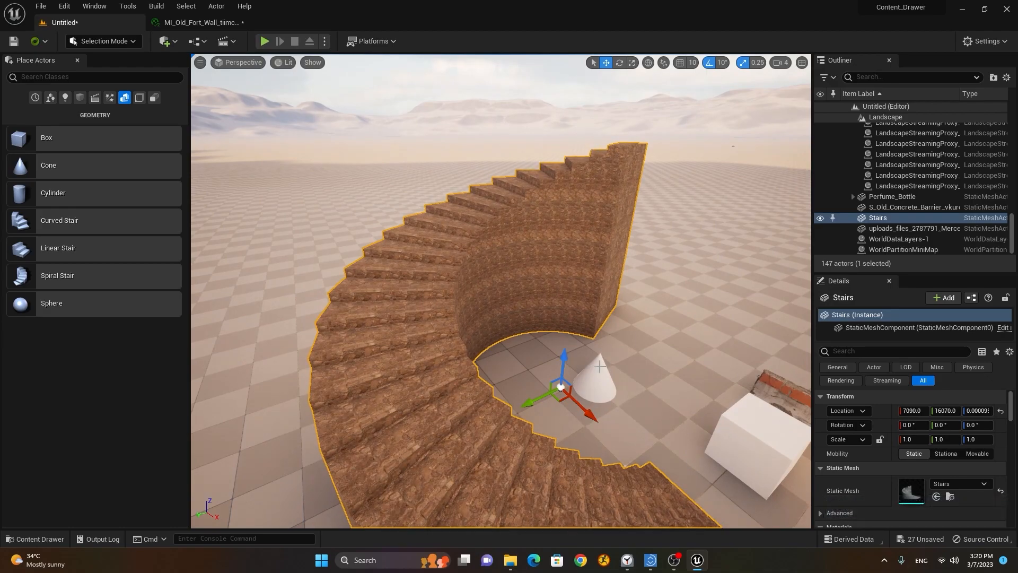
pyautogui.hotkey('ctrl', 'z')
pyautogui.hotkey('ctrl', 'z')
# Step: Inspect the stone cube up close and bring the MI_Old_Fort_Wall editor forward
pyautogui.click(37, 539)
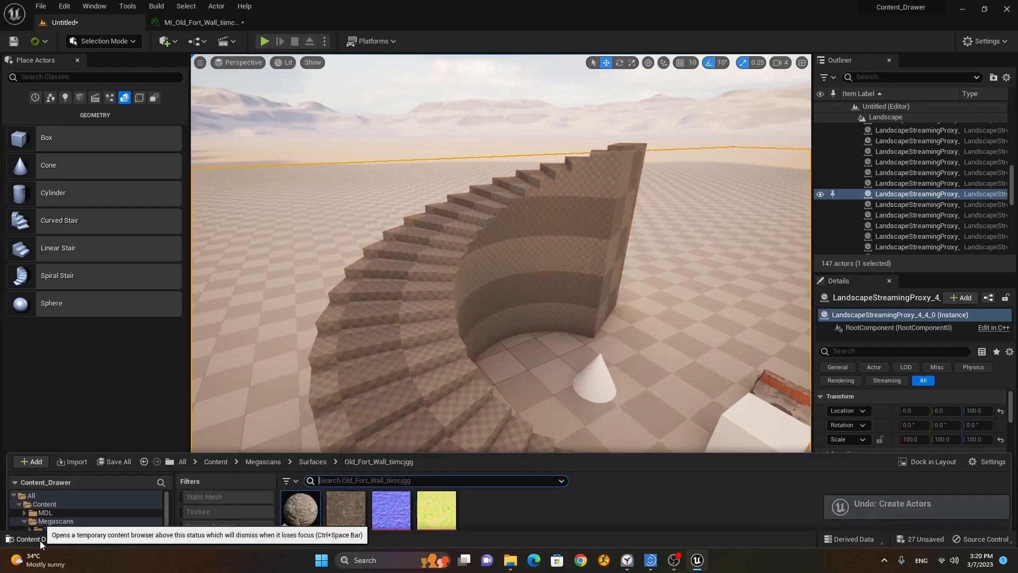
pyautogui.moveTo(646, 282); pyautogui.dragTo(747, 350, button='middle')
pyautogui.scroll(6, 646, 282)
pyautogui.keyDown('alt'); pyautogui.moveTo(277, 480); pyautogui.dragTo(589, 296); pyautogui.keyUp('alt')
pyautogui.click(56, 538)
pyautogui.moveTo(640, 372); pyautogui.dragTo(606, 376, button='right')
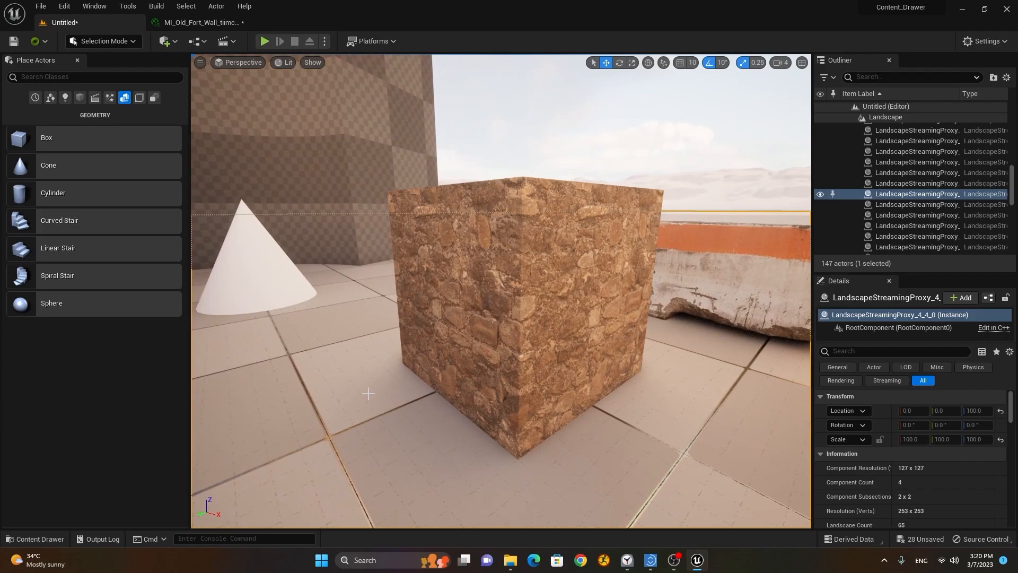
pyautogui.click(201, 22)
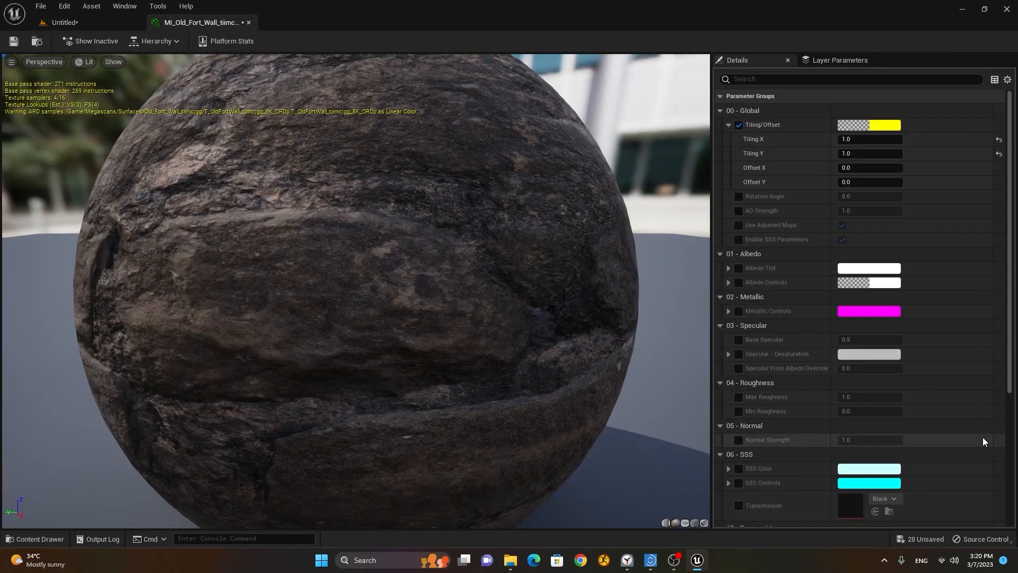
pyautogui.scroll(-2, 978, 416)
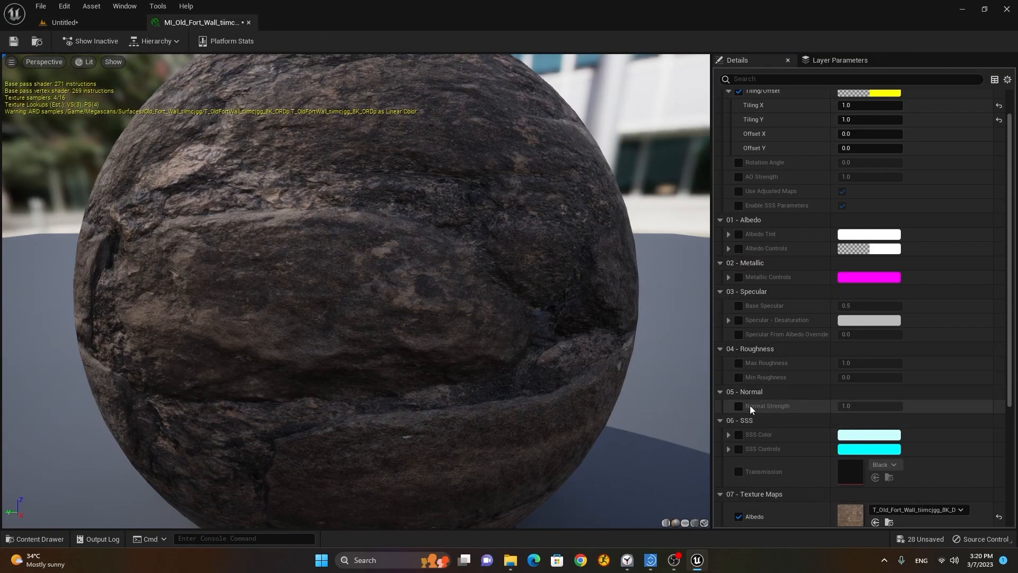
# Step: Raise the Old Fort Wall Normal Strength to about 2 and check the cube
pyautogui.scroll(-2, 750, 409)
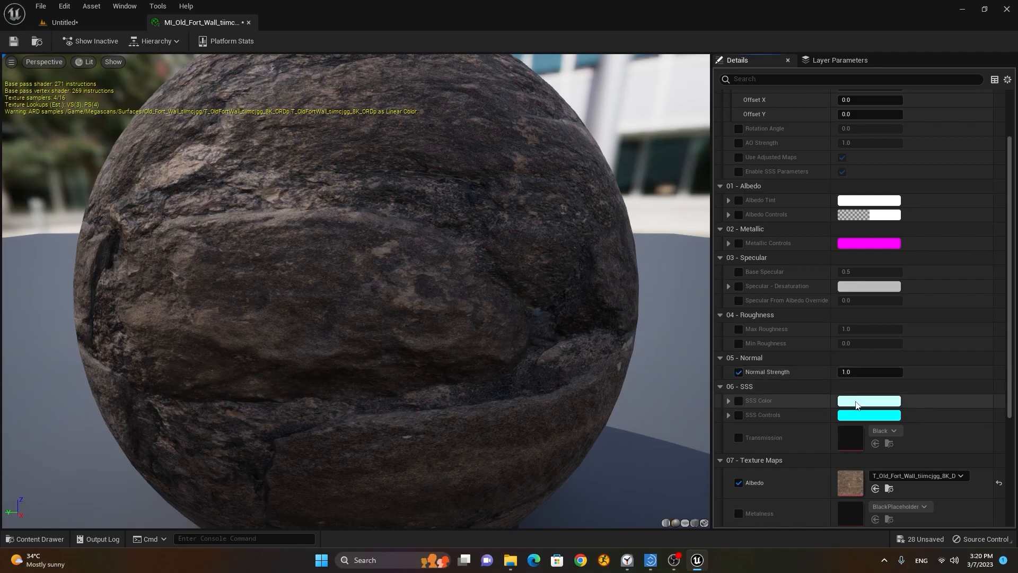
pyautogui.moveTo(862, 373)
pyautogui.mouseDown()
pyautogui.moveTo(941, 373)
pyautogui.moveTo(925, 373)
pyautogui.mouseUp()
pyautogui.click(98, 22)
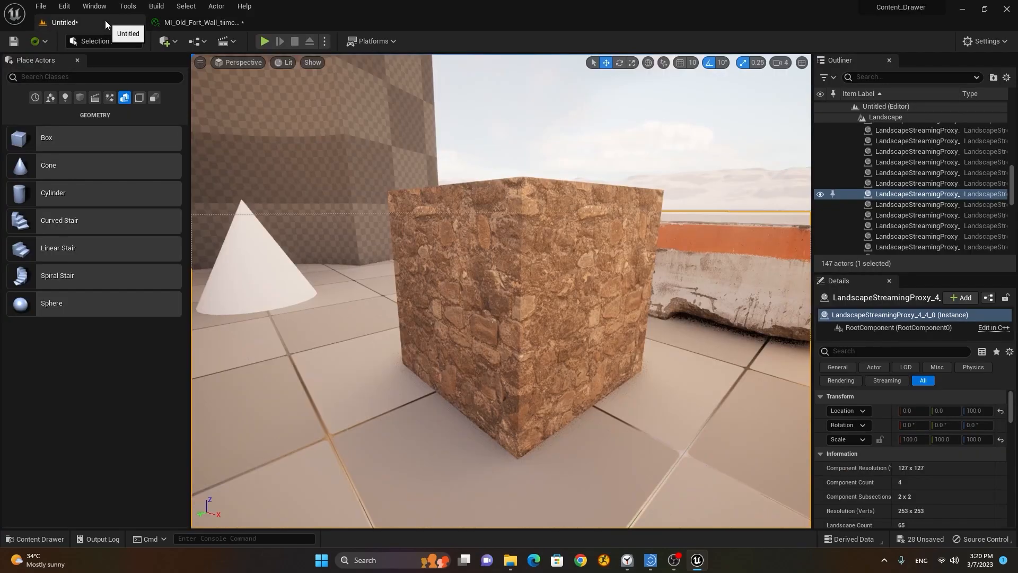
pyautogui.scroll(3, 478, 253)
pyautogui.keyDown('alt'); pyautogui.moveTo(519, 267); pyautogui.dragTo(540, 271); pyautogui.keyUp('alt')
pyautogui.moveTo(530, 275)
pyautogui.mouseDown(button='right')
pyautogui.moveTo(516, 307)
pyautogui.moveTo(516, 276)
pyautogui.mouseUp(button='right')
# Step: Review the material's advanced settings, then return to the level with the Content Drawer open
pyautogui.click(202, 22)
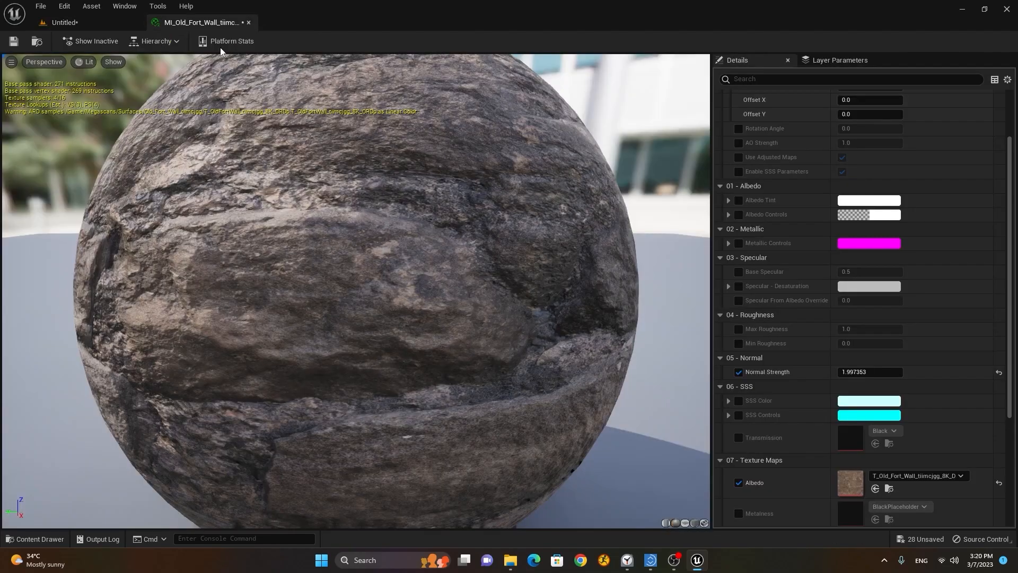
pyautogui.scroll(-5, 954, 392)
pyautogui.scroll(-2, 965, 394)
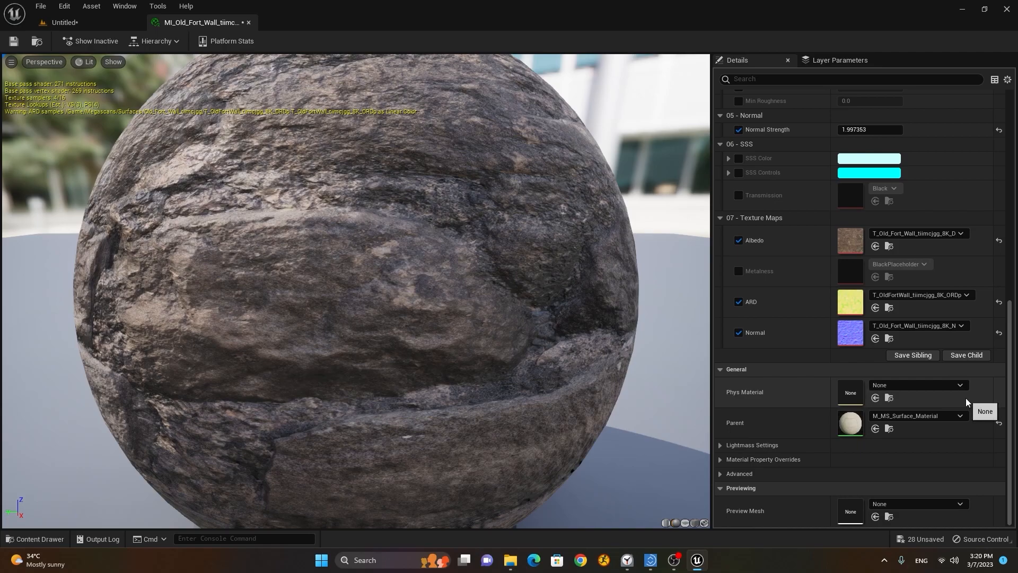
pyautogui.click(735, 474)
pyautogui.click(737, 474)
pyautogui.scroll(7, 749, 451)
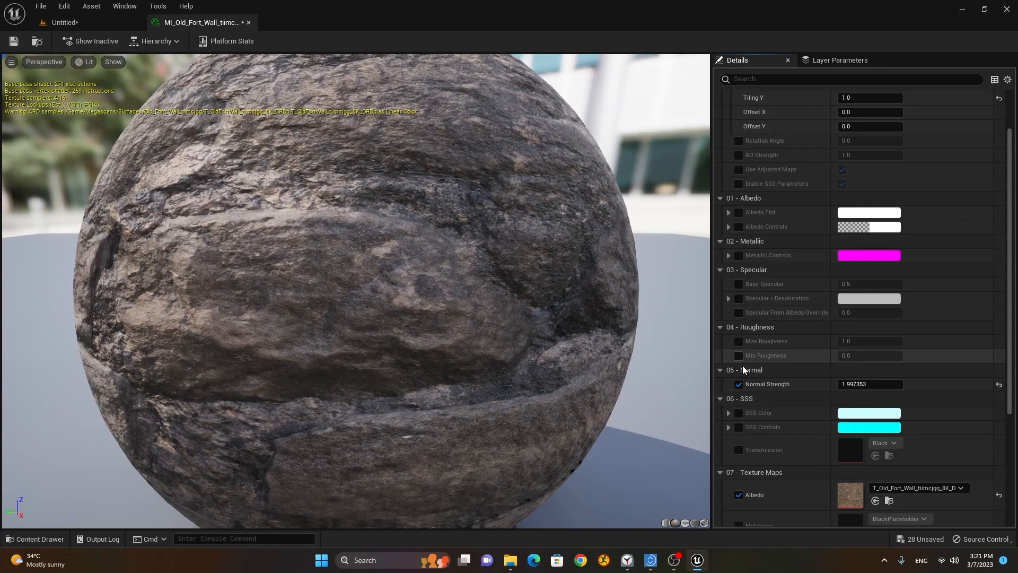
pyautogui.scroll(2, 759, 341)
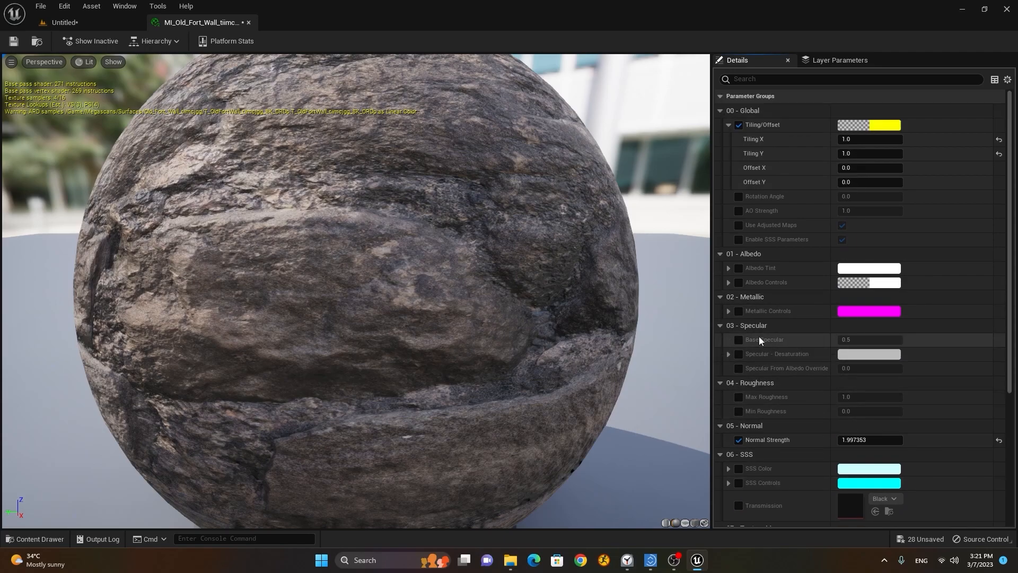
pyautogui.click(107, 23)
pyautogui.click(36, 539)
# Step: Place MI_Dirty_Papers from Decals > Dirty_Papers into the scene beside the cube
pyautogui.click(28, 469)
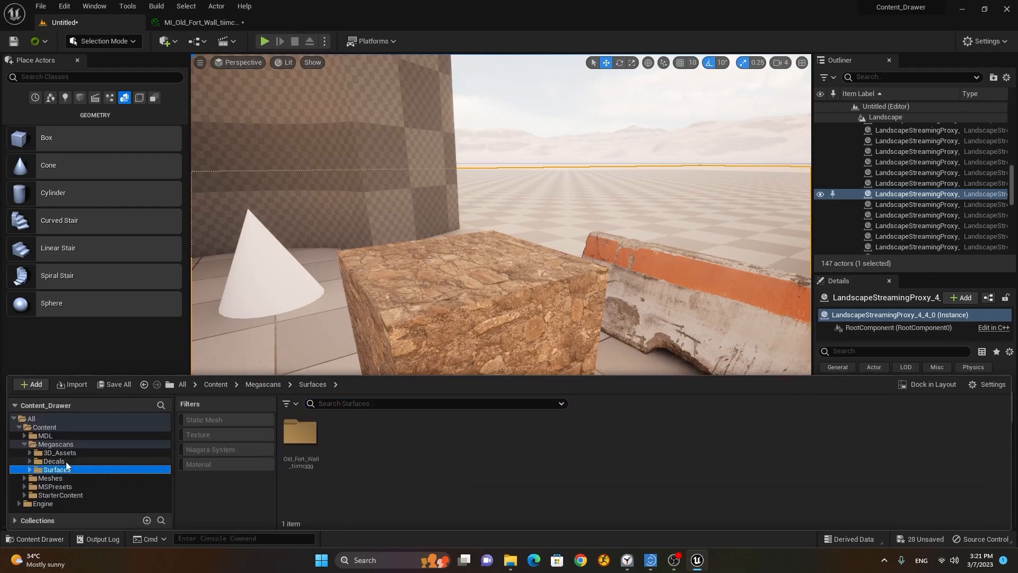
pyautogui.click(66, 461)
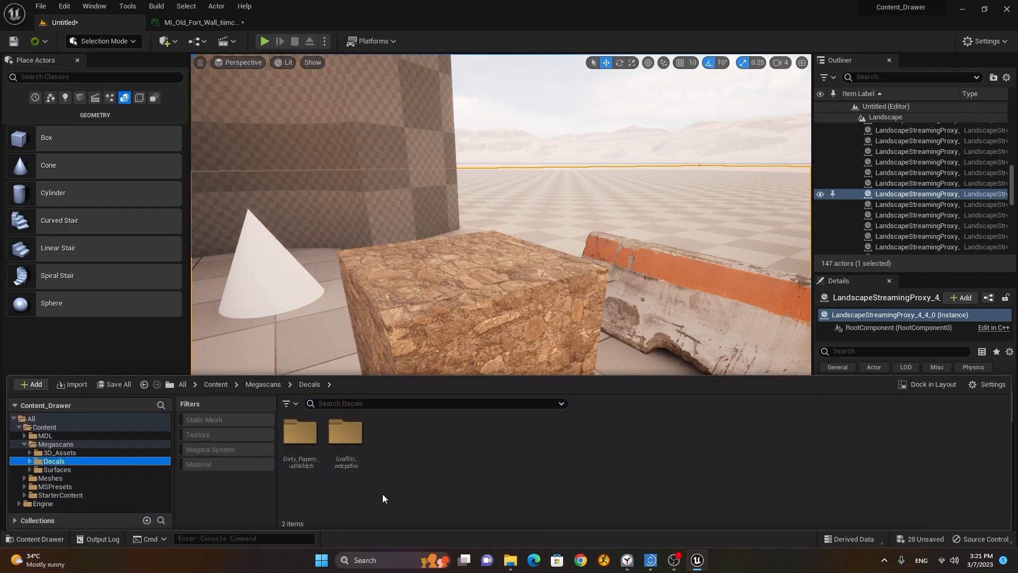
pyautogui.doubleClick(298, 432)
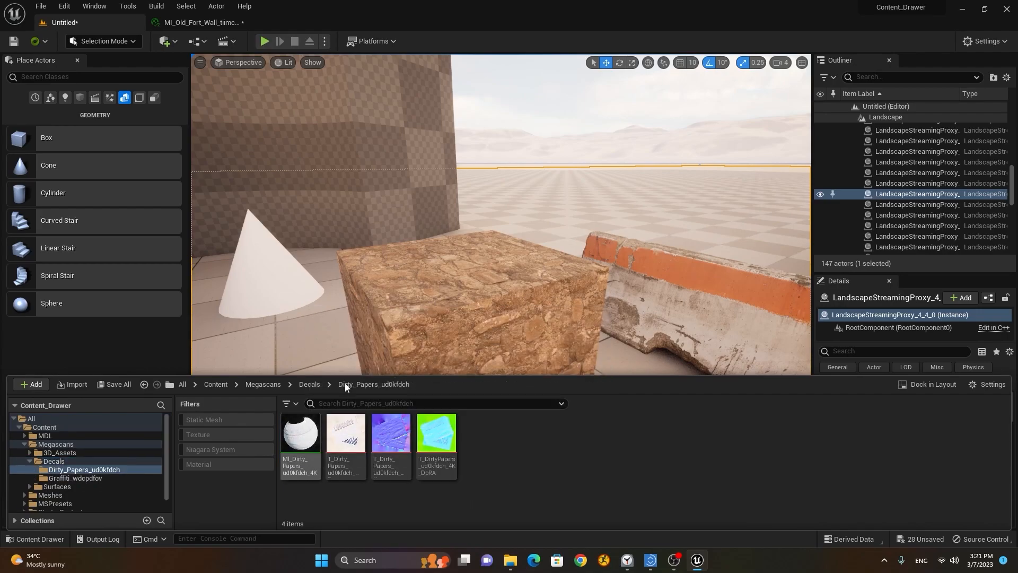
pyautogui.moveTo(300, 434); pyautogui.dragTo(325, 428)
pyautogui.scroll(-8, 630, 370)
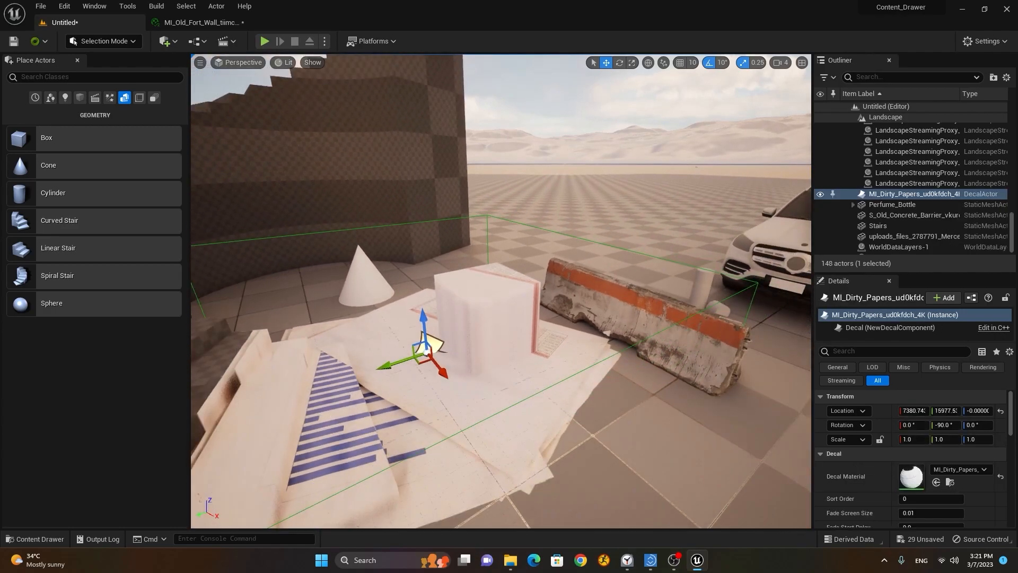
pyautogui.keyDown('alt'); pyautogui.moveTo(584, 371); pyautogui.dragTo(577, 432); pyautogui.keyUp('alt')
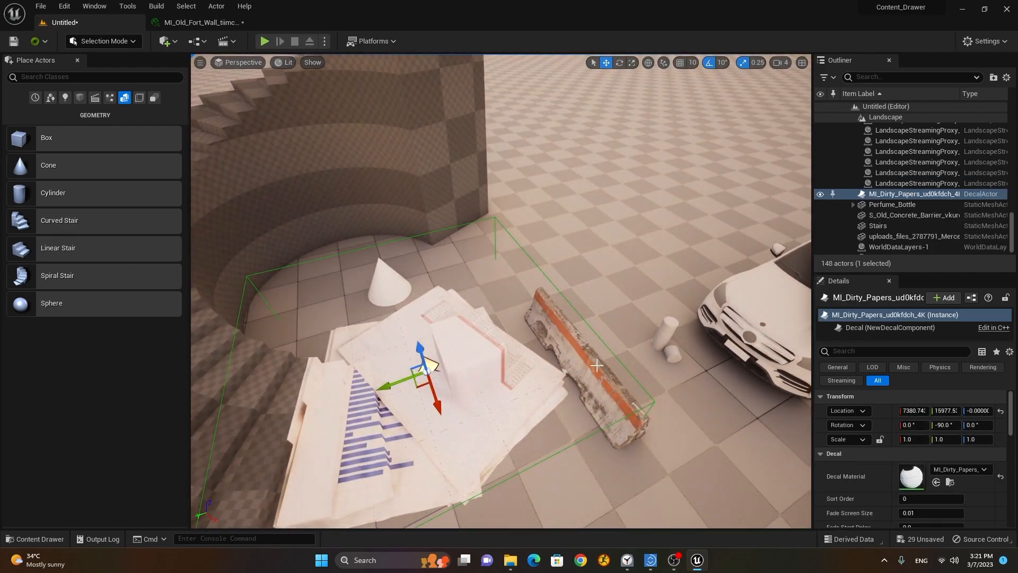
# Step: Scale the Dirty Papers decal down, with rotation snapping turned off
pyautogui.press('r')
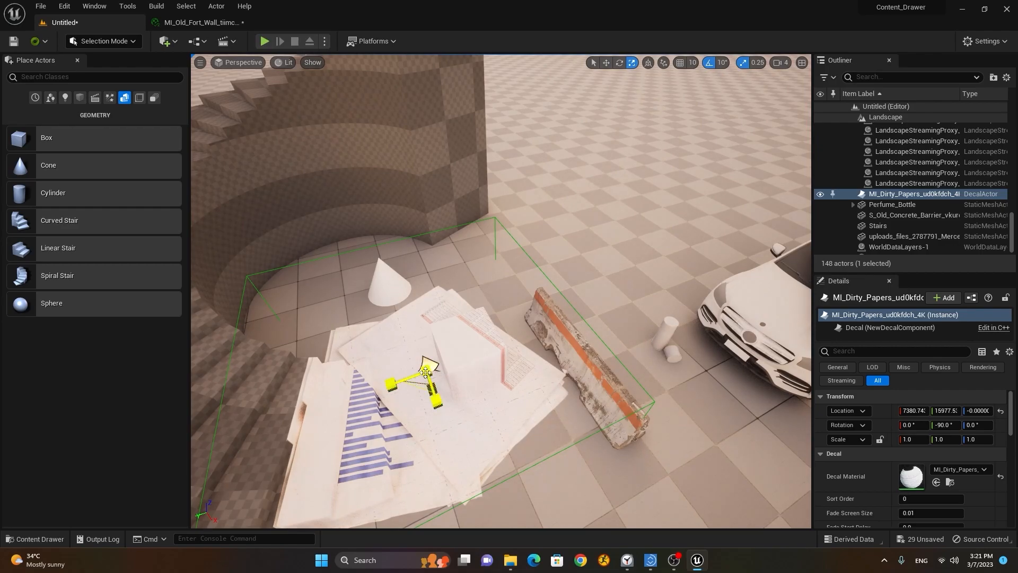
pyautogui.moveTo(428, 365)
pyautogui.mouseDown()
pyautogui.moveTo(420, 378)
pyautogui.moveTo(428, 366)
pyautogui.mouseUp()
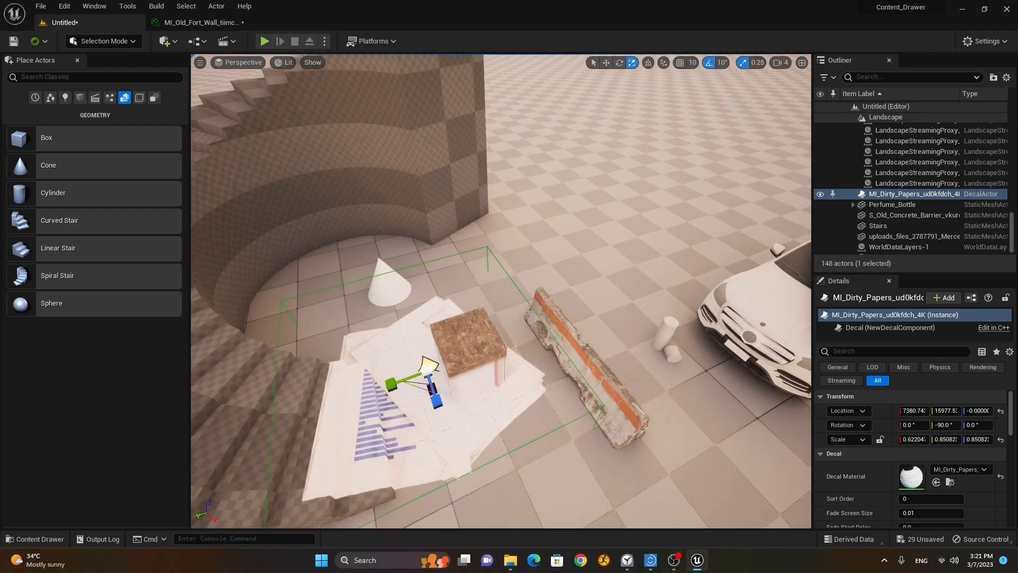
pyautogui.click(708, 64)
pyautogui.moveTo(426, 360)
pyautogui.mouseDown()
pyautogui.moveTo(417, 376)
pyautogui.moveTo(431, 355)
pyautogui.moveTo(428, 365)
pyautogui.mouseUp()
pyautogui.moveTo(364, 435); pyautogui.dragTo(533, 407, button='right')
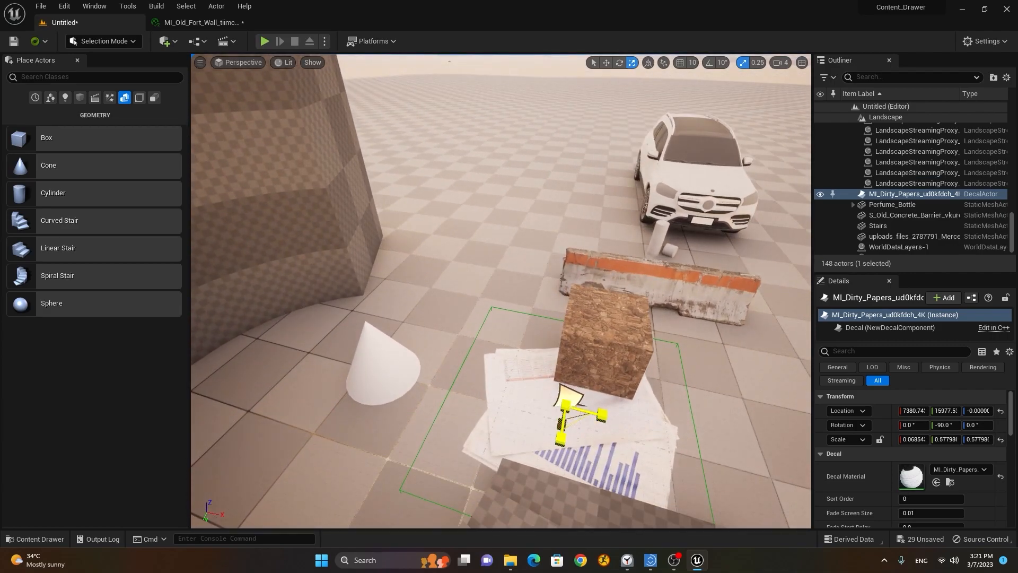
pyautogui.moveTo(567, 405); pyautogui.dragTo(561, 435)
pyautogui.moveTo(627, 475); pyautogui.dragTo(656, 453, button='right')
pyautogui.moveTo(507, 405)
pyautogui.mouseDown(button='right')
pyautogui.moveTo(556, 406)
pyautogui.moveTo(523, 416)
pyautogui.moveTo(506, 404)
pyautogui.mouseUp(button='right')
# Step: Move the decal up against the stone cube's base
pyautogui.press('w')
pyautogui.moveTo(568, 456); pyautogui.dragTo(515, 440)
pyautogui.moveTo(504, 387); pyautogui.dragTo(498, 360)
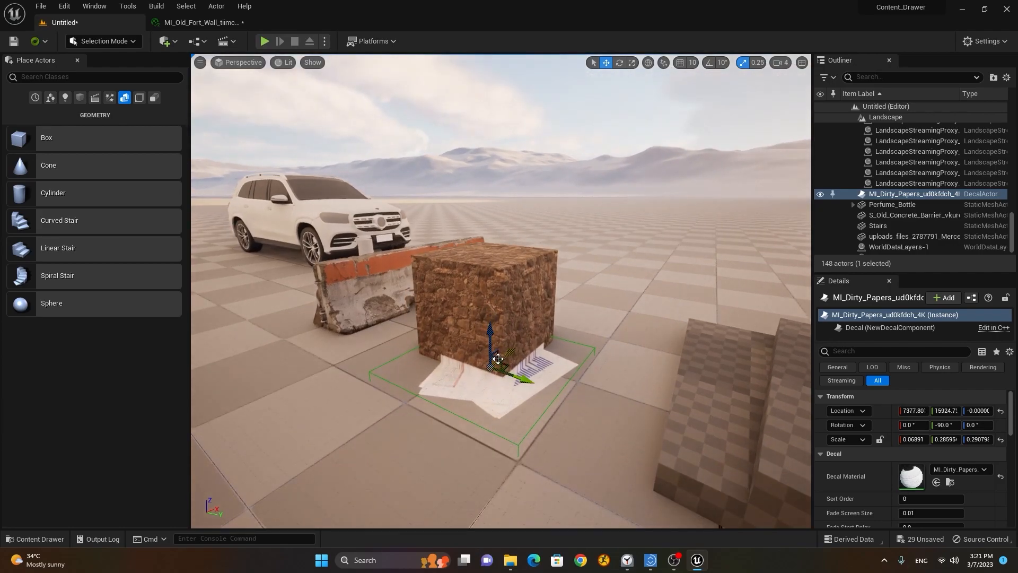
pyautogui.scroll(4, 460, 394)
pyautogui.keyDown('alt'); pyautogui.moveTo(461, 394); pyautogui.dragTo(486, 374); pyautogui.keyUp('alt')
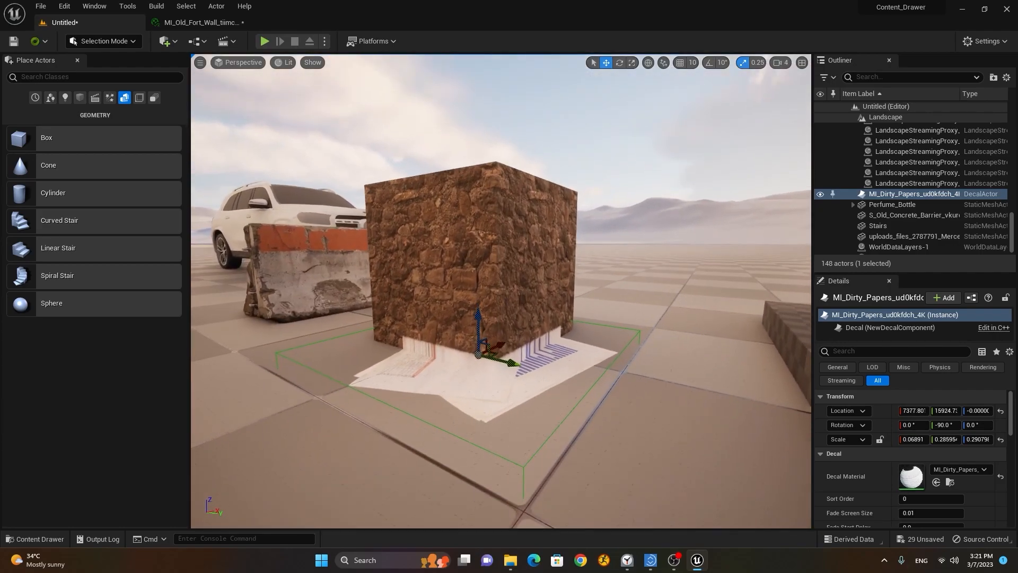
pyautogui.scroll(1, 486, 374)
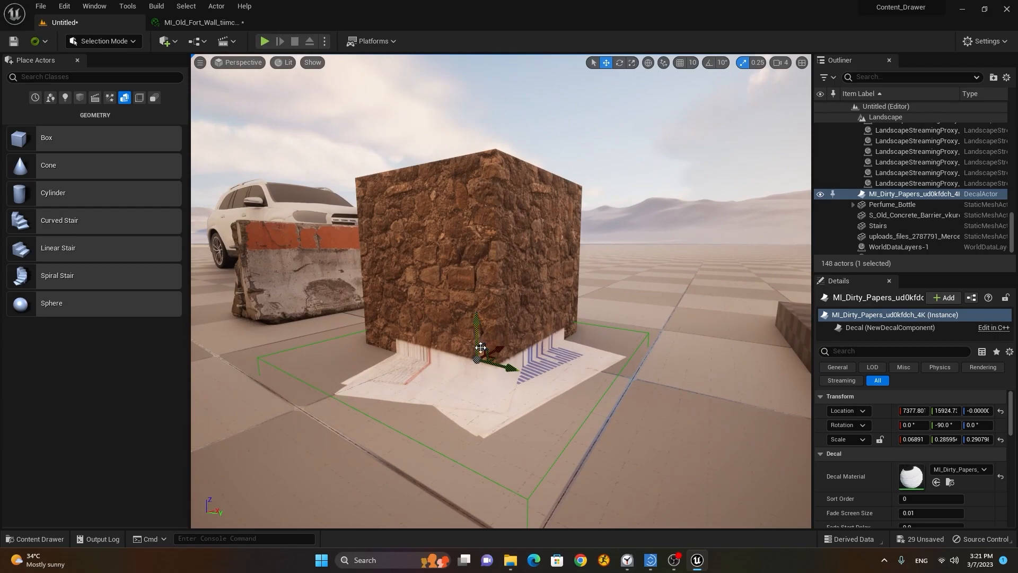
pyautogui.moveTo(478, 340)
pyautogui.mouseDown()
pyautogui.moveTo(477, 219)
pyautogui.moveTo(466, 330)
pyautogui.mouseUp()
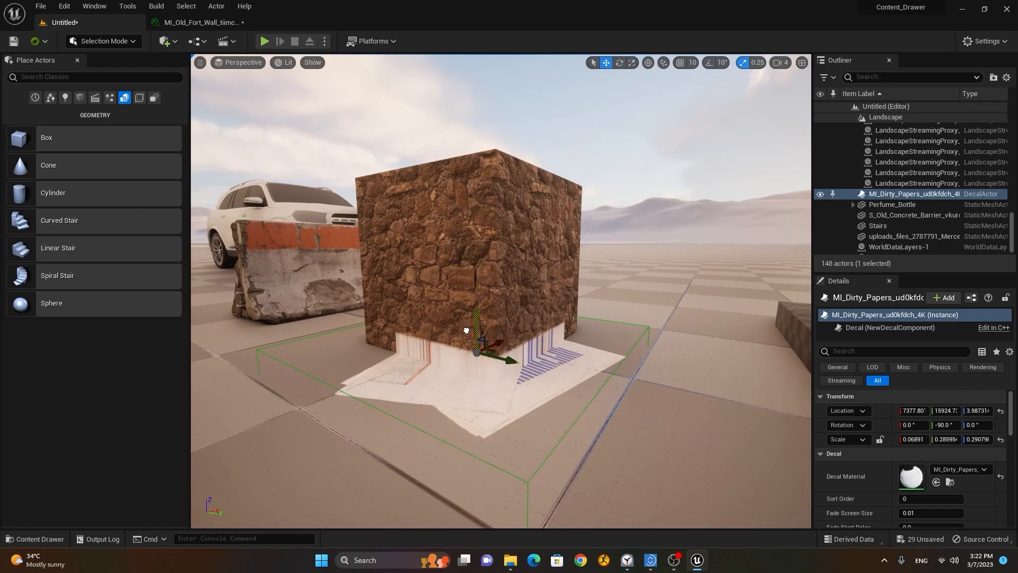
pyautogui.keyDown('alt'); pyautogui.moveTo(382, 407); pyautogui.dragTo(456, 430); pyautogui.keyUp('alt')
pyautogui.moveTo(686, 404); pyautogui.dragTo(463, 393)
# Step: Nudge the stone cube slightly left and frame the barrier, decal and cube
pyautogui.click(621, 357)
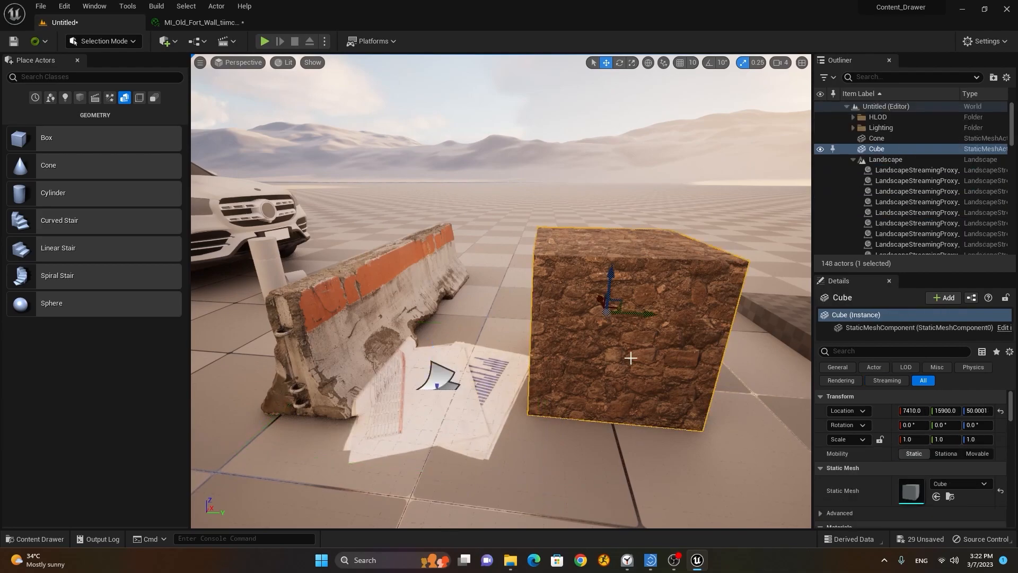
pyautogui.moveTo(643, 314); pyautogui.dragTo(588, 311)
pyautogui.keyDown('alt'); pyautogui.moveTo(485, 406); pyautogui.dragTo(557, 429); pyautogui.keyUp('alt')
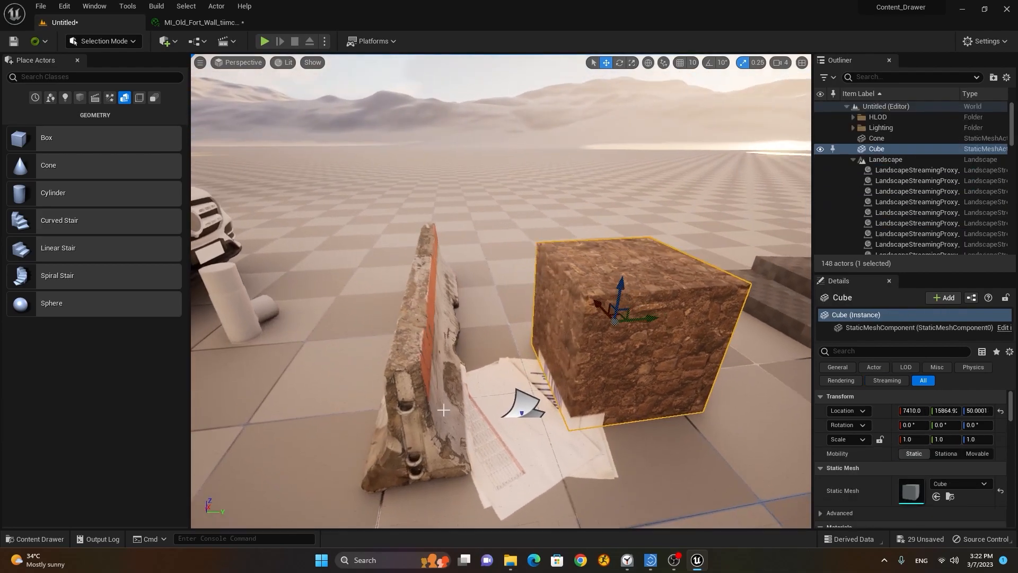
pyautogui.scroll(3, 485, 407)
pyautogui.moveTo(486, 406); pyautogui.dragTo(482, 379, button='right')
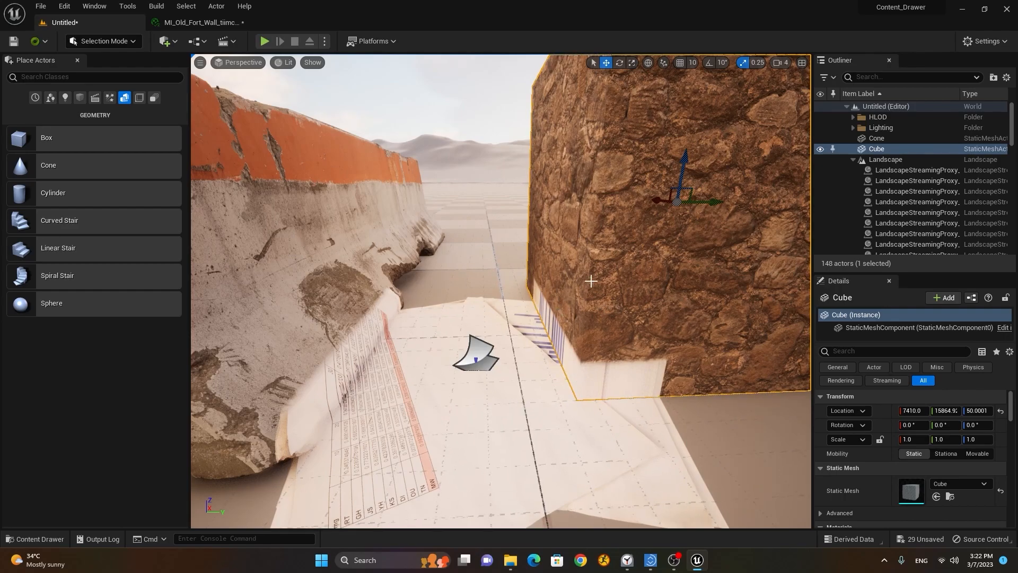
# Step: Filter the cube's Details for 'dec' and turn off its Receives Decals
pyautogui.click(322, 271)
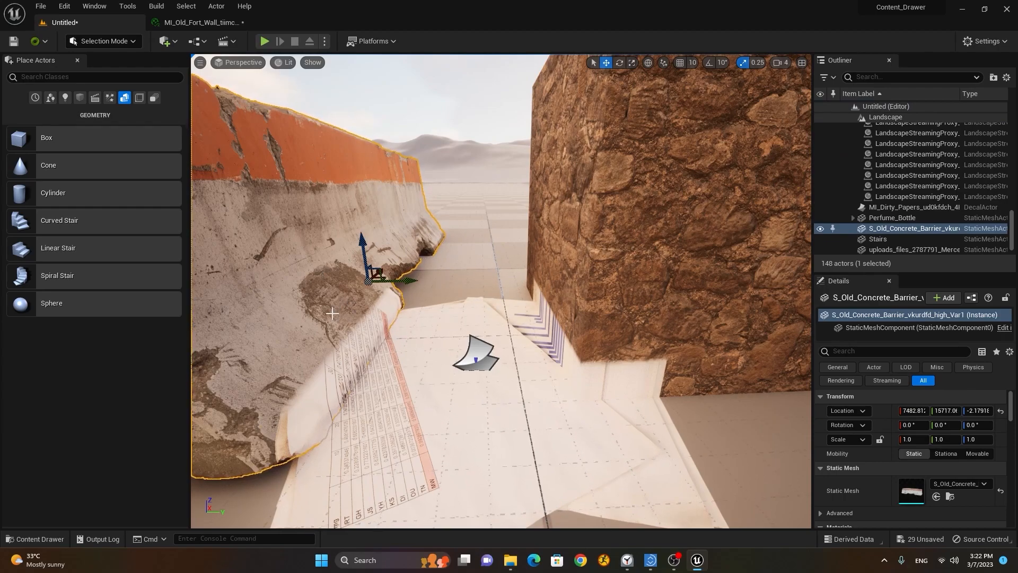
pyautogui.click(606, 273)
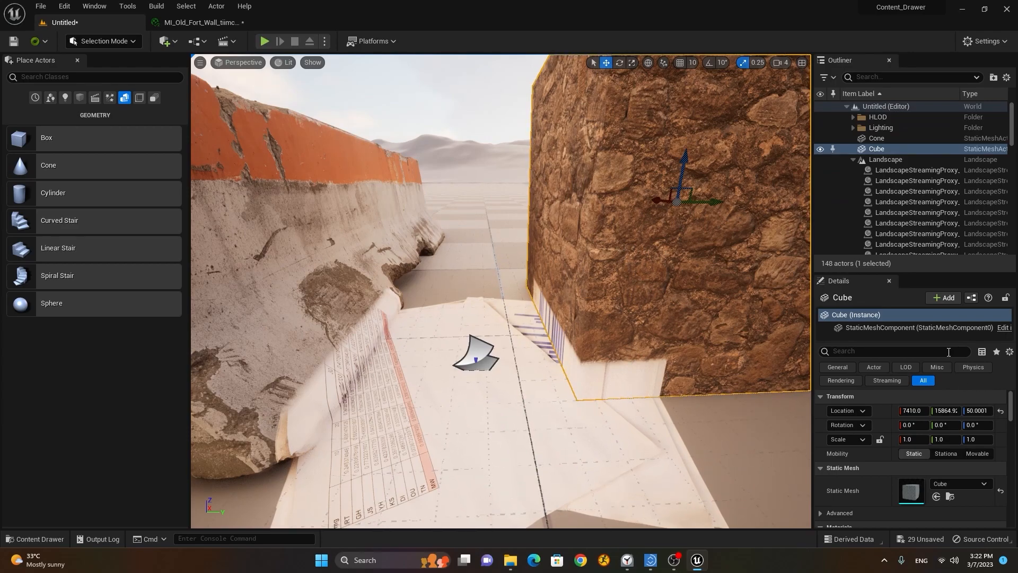
pyautogui.click(877, 351)
pyautogui.write('dec')
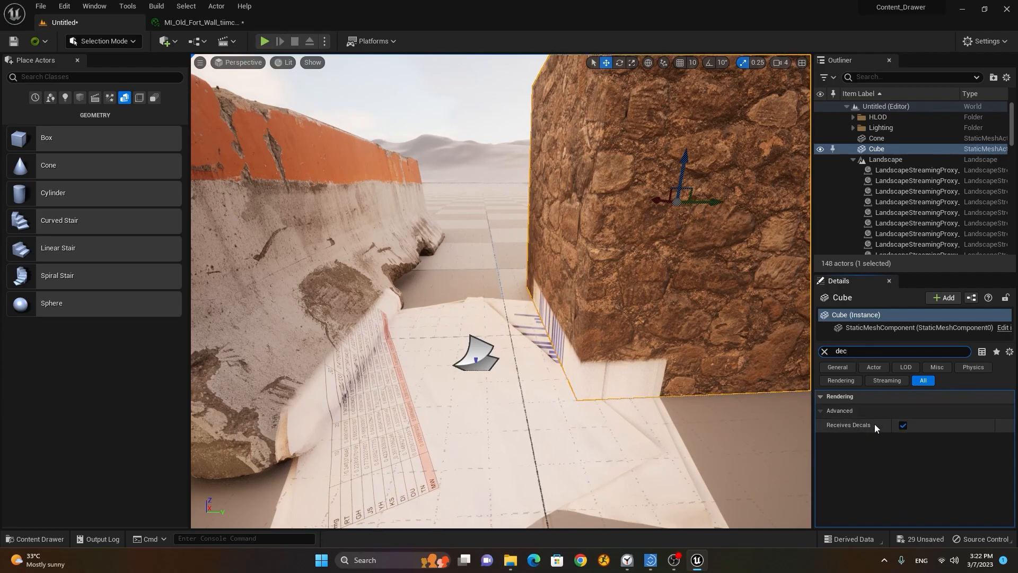
pyautogui.click(903, 426)
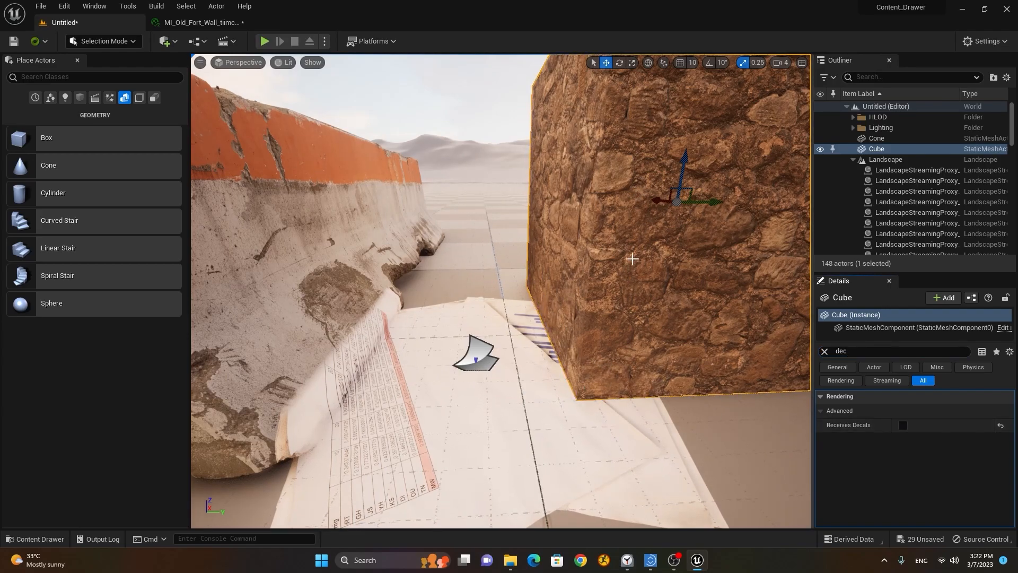
# Step: Turn off Receives Decals on the concrete barrier as well
pyautogui.click(311, 237)
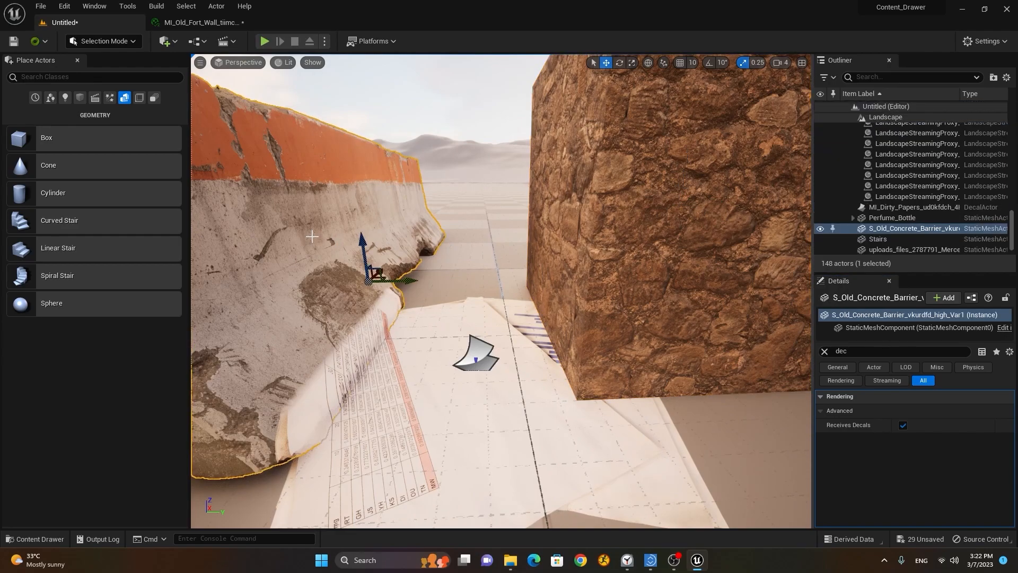
pyautogui.click(857, 352)
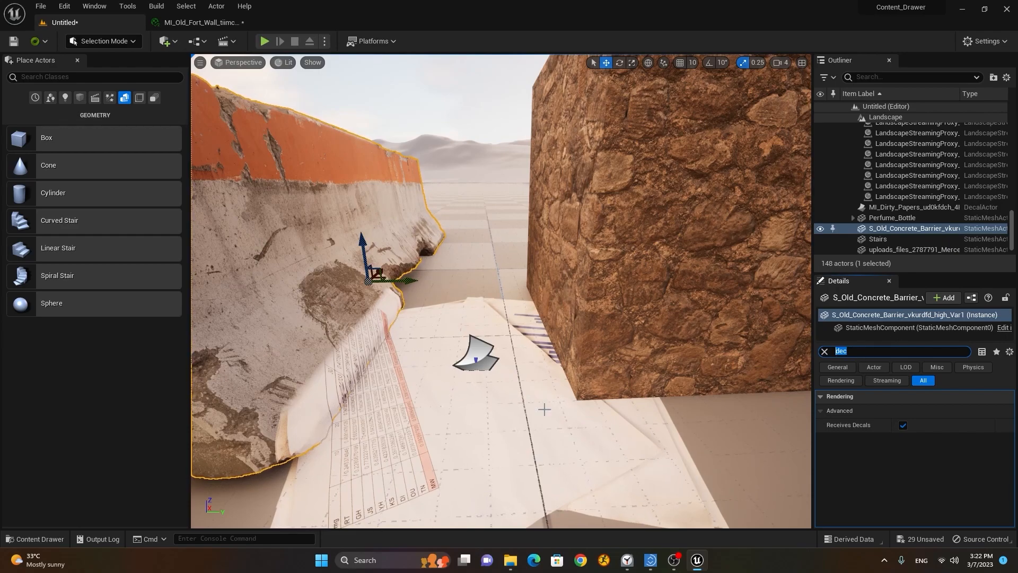
pyautogui.click(902, 426)
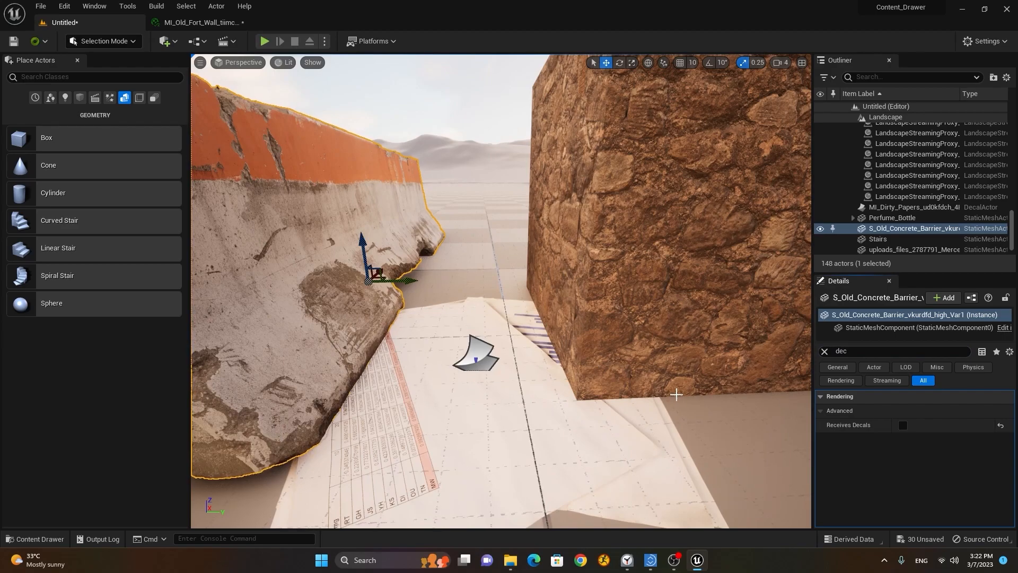
pyautogui.scroll(-10, 676, 394)
pyautogui.keyDown('alt'); pyautogui.moveTo(509, 344); pyautogui.dragTo(769, 339); pyautogui.keyUp('alt')
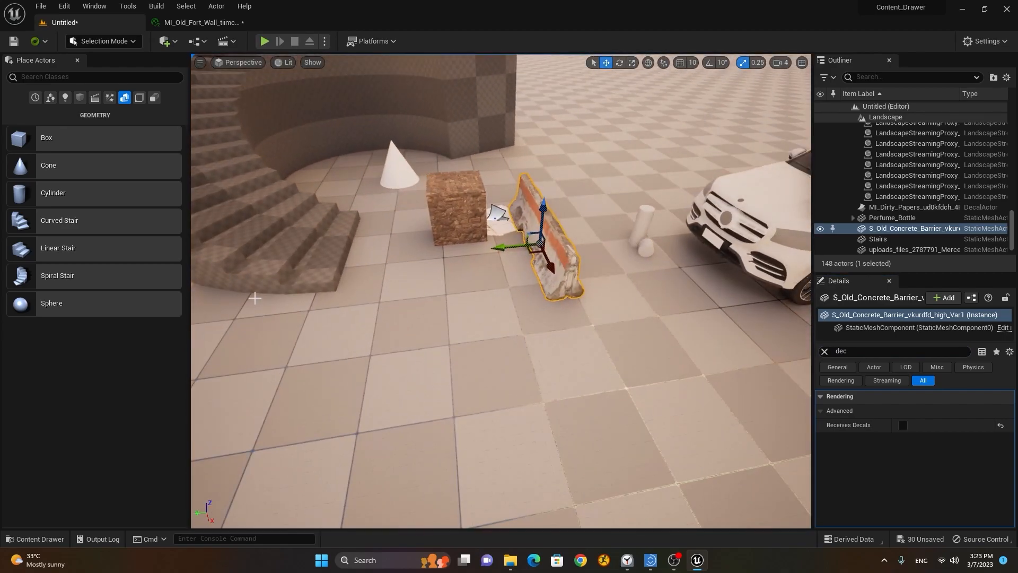
pyautogui.moveTo(501, 291); pyautogui.dragTo(467, 271, button='right')
pyautogui.moveTo(352, 209); pyautogui.dragTo(394, 184, button='right')
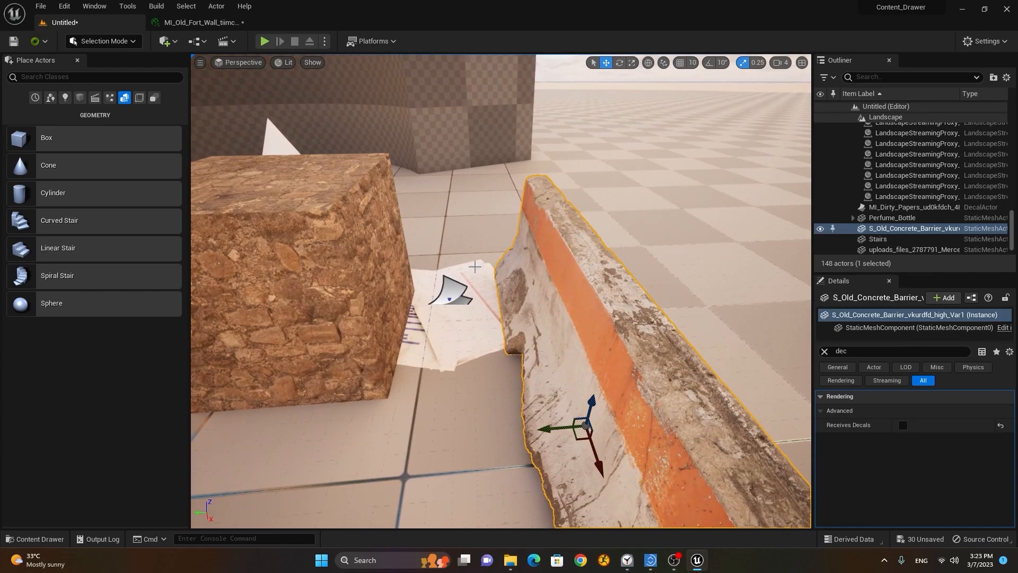
pyautogui.click(200, 63)
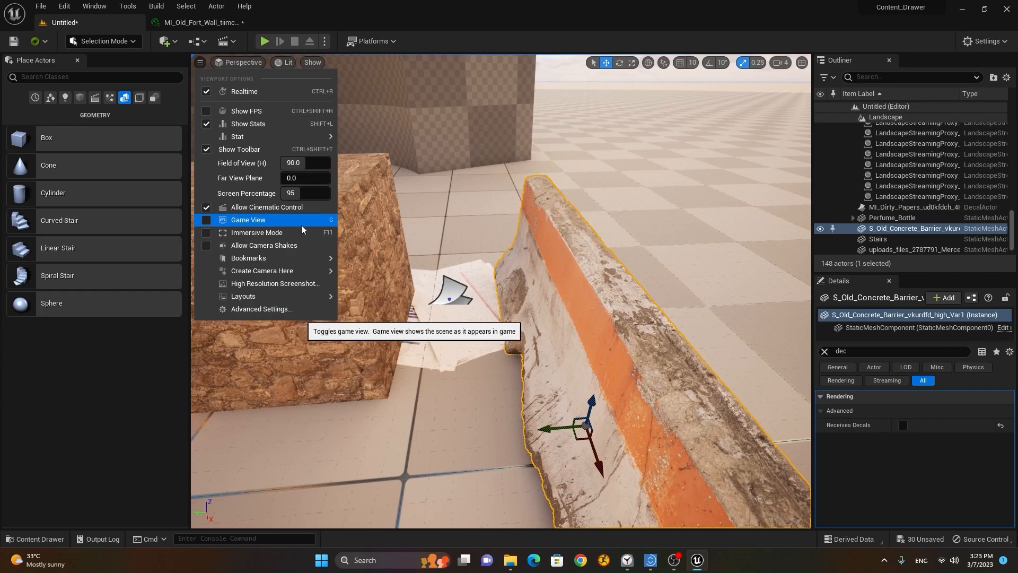
pyautogui.click(207, 219)
pyautogui.moveTo(262, 270)
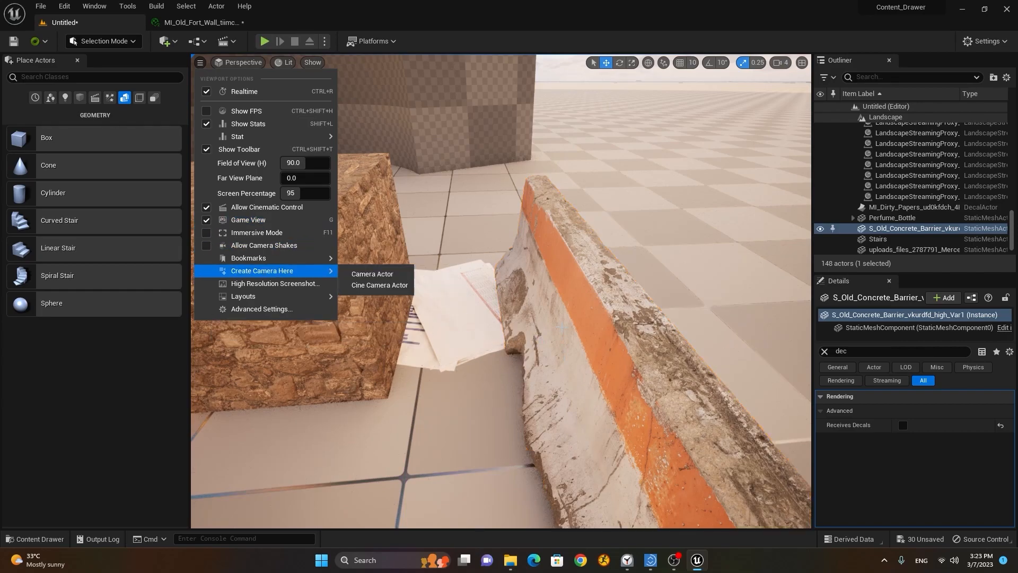
pyautogui.click(563, 332)
pyautogui.press('g')
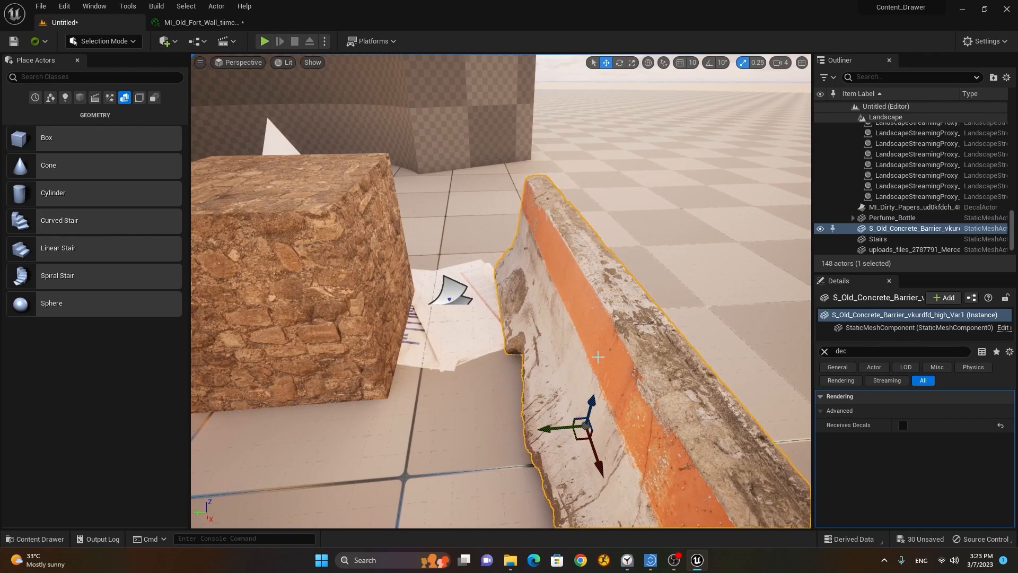
pyautogui.press('g')
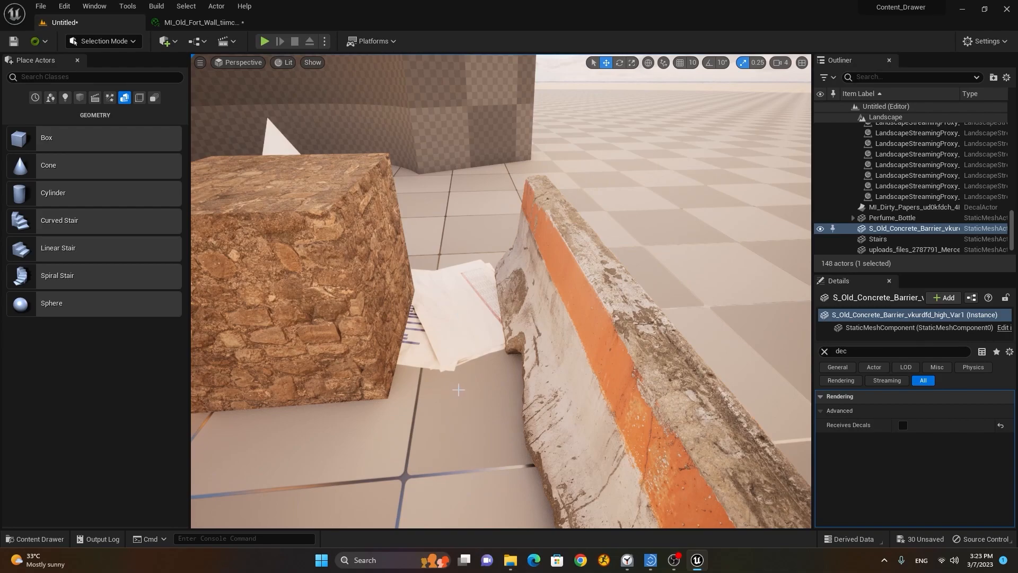
pyautogui.press('super')
pyautogui.press('super')
pyautogui.moveTo(456, 367)
pyautogui.keyDown('alt'); pyautogui.mouseDown()
pyautogui.moveTo(490, 350)
pyautogui.moveTo(467, 354)
pyautogui.mouseUp(); pyautogui.keyUp('alt')
pyautogui.scroll(-3, 467, 355)
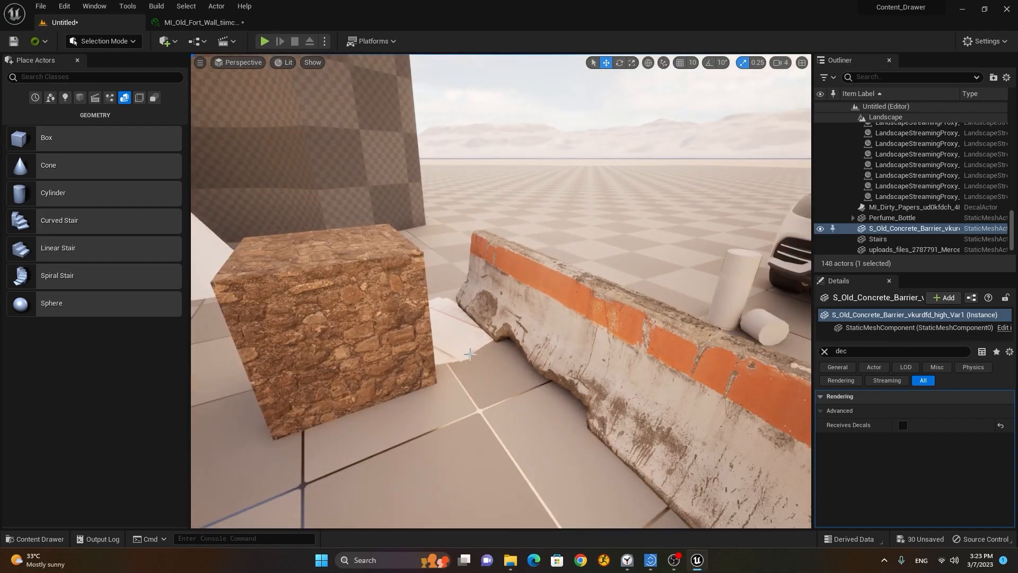
pyautogui.press('g')
pyautogui.keyDown('alt'); pyautogui.moveTo(433, 389); pyautogui.dragTo(451, 375); pyautogui.keyUp('alt')
pyautogui.scroll(3, 409, 385)
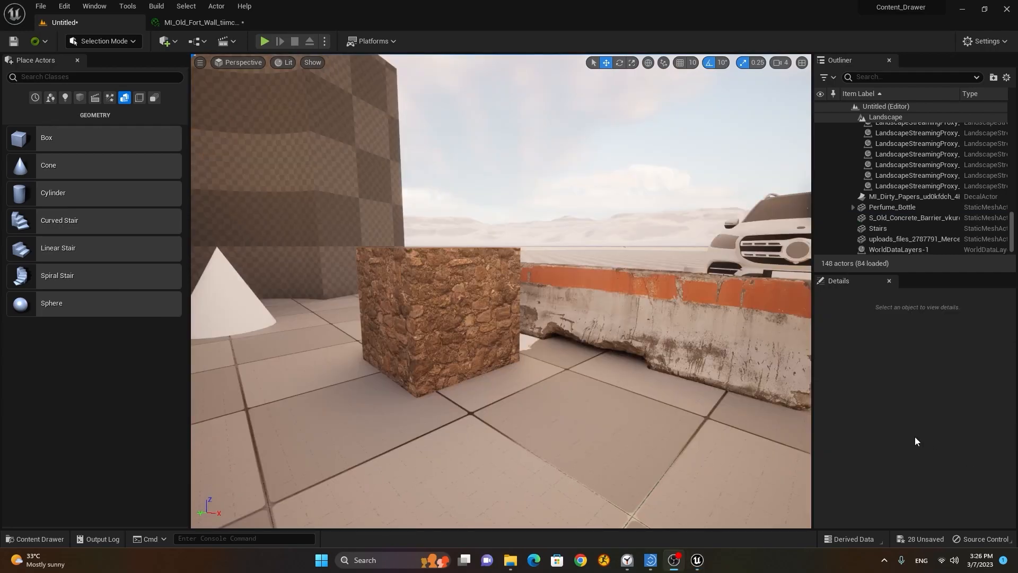
# Step: Open the Graffiti_wdcpdfov folder and select the stone cube
pyautogui.click(30, 537)
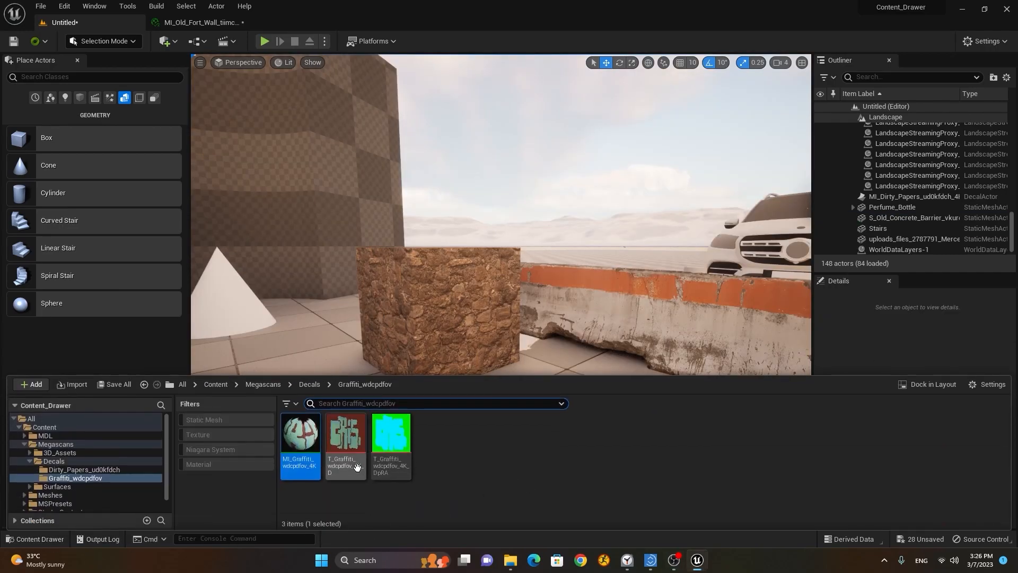
pyautogui.click(84, 477)
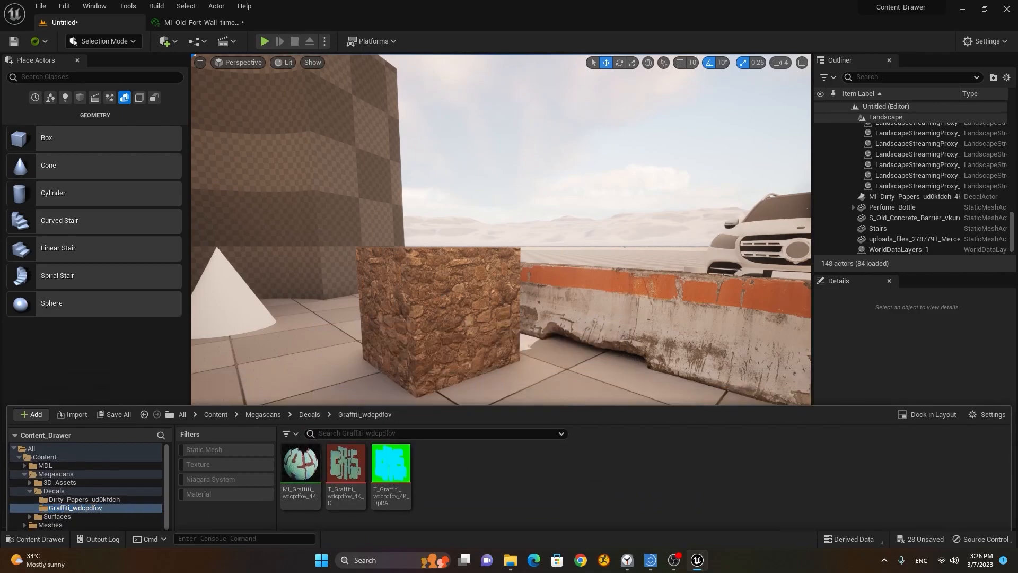
pyautogui.click(435, 300)
pyautogui.moveTo(463, 325)
pyautogui.mouseDown(button='right')
pyautogui.moveTo(462, 340)
pyautogui.moveTo(463, 325)
pyautogui.mouseUp(button='right')
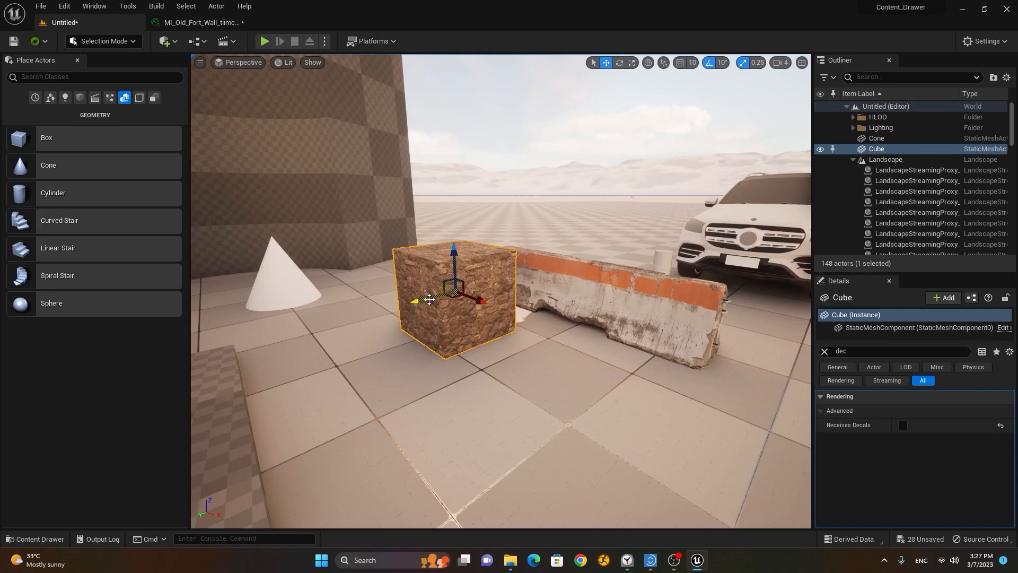
# Step: Duplicate the cube as Cube2 in front of the original and enable its Receives Decals
pyautogui.keyDown('alt'); pyautogui.moveTo(429, 300); pyautogui.dragTo(286, 317); pyautogui.keyUp('alt')
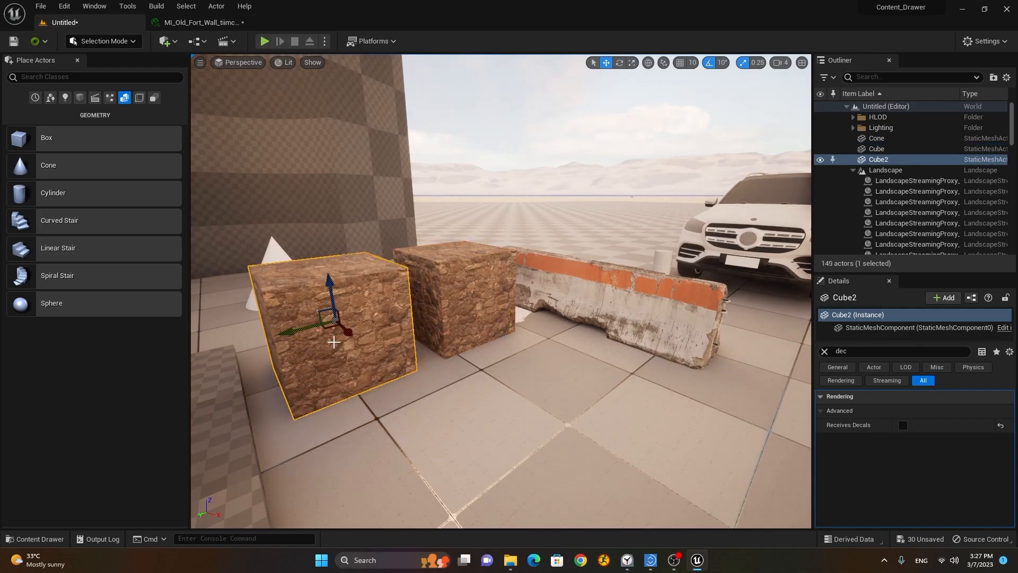
pyautogui.moveTo(347, 333); pyautogui.dragTo(395, 381)
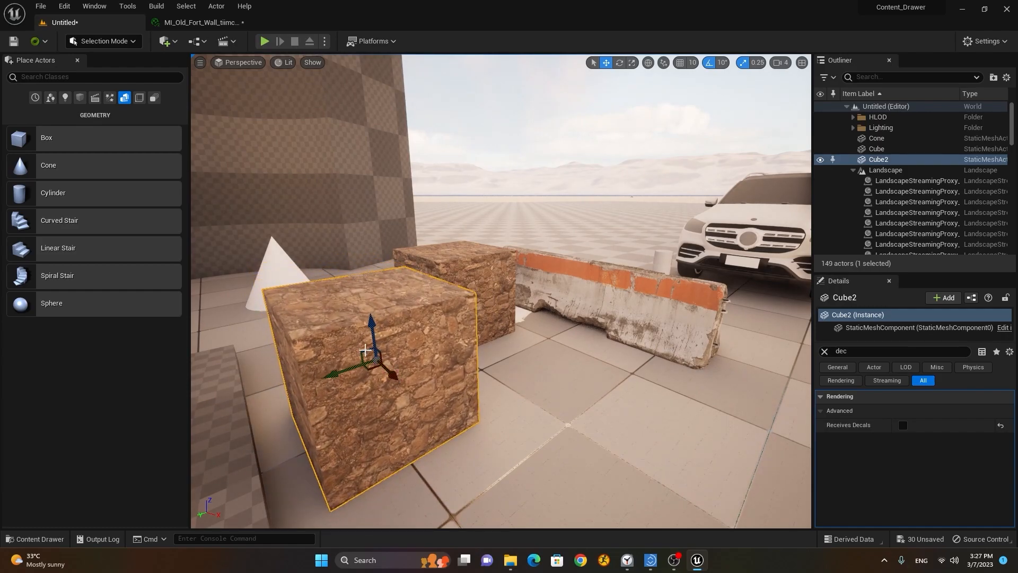
pyautogui.keyDown('alt'); pyautogui.moveTo(381, 426); pyautogui.dragTo(815, 228); pyautogui.keyUp('alt')
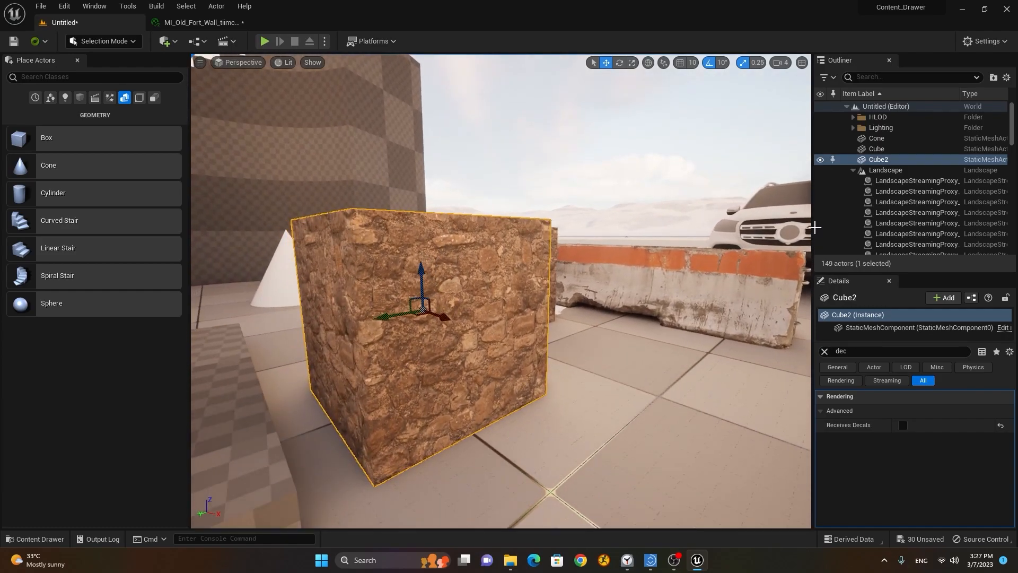
pyautogui.click(853, 170)
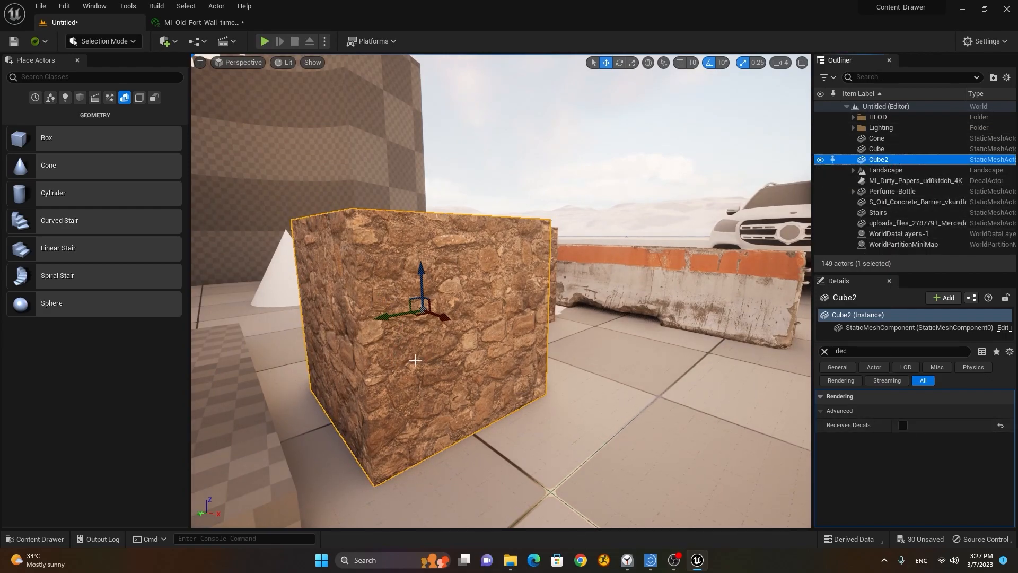
pyautogui.click(903, 427)
pyautogui.moveTo(481, 351); pyautogui.dragTo(482, 351, button='right')
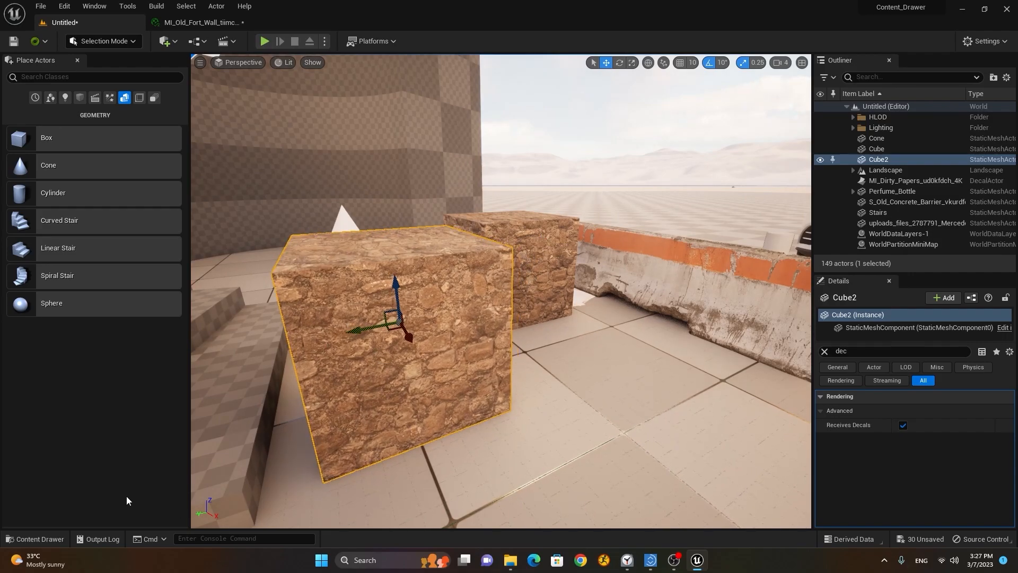
# Step: Place MI_Graffiti_wdcpdfov_4K as a decal on the front cube, sized 27.781 × 55.563 × 55.563
pyautogui.click(36, 539)
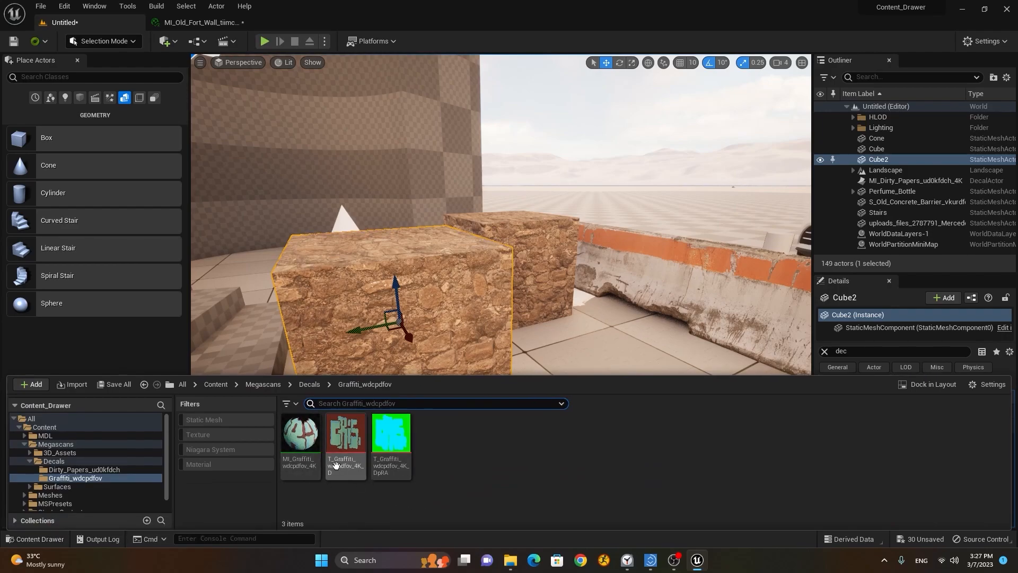
pyautogui.click(300, 442)
pyautogui.moveTo(300, 442); pyautogui.dragTo(449, 291)
pyautogui.scroll(-5, 449, 292)
pyautogui.keyDown('alt'); pyautogui.moveTo(562, 296); pyautogui.dragTo(593, 331); pyautogui.keyUp('alt')
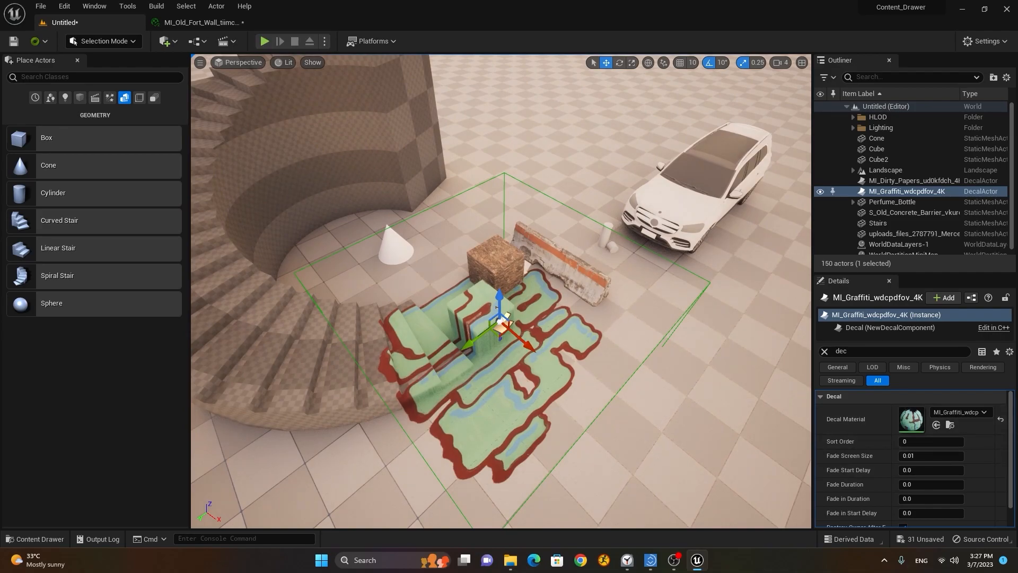
pyautogui.moveTo(1010, 436); pyautogui.dragTo(1010, 466)
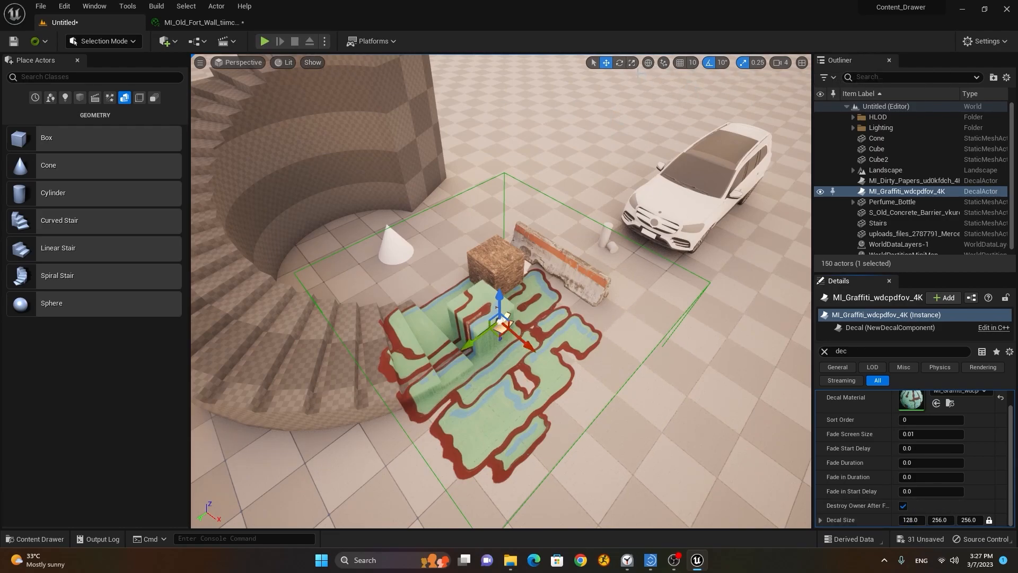
pyautogui.click(632, 62)
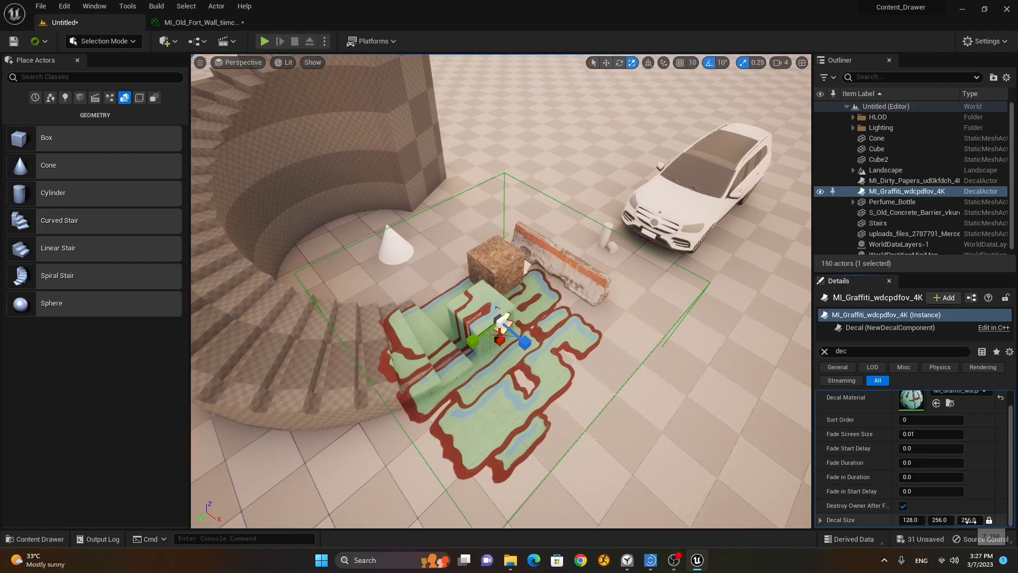
pyautogui.click(606, 62)
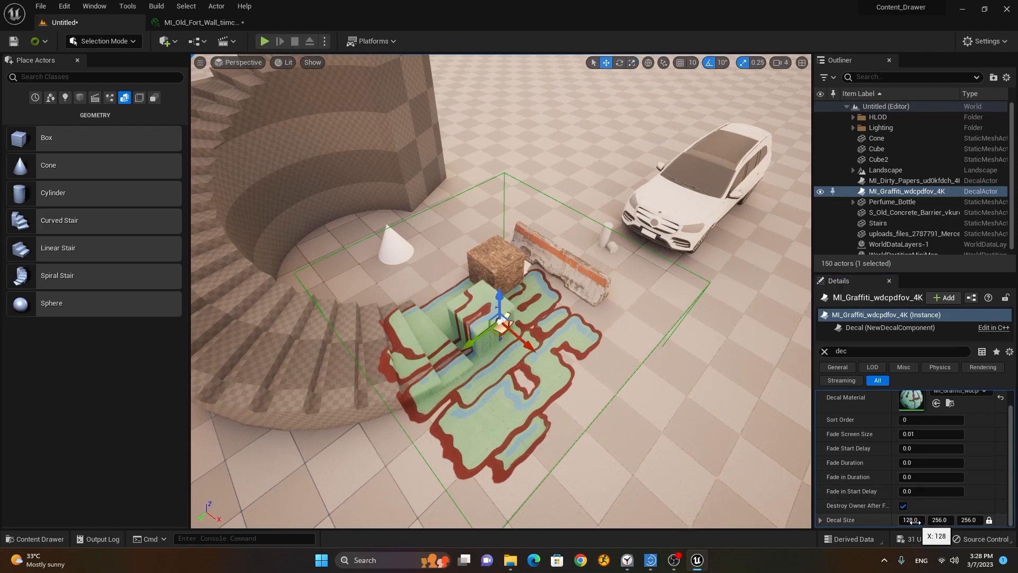
pyautogui.moveTo(917, 522); pyautogui.dragTo(862, 522)
# Step: Shrink the graffiti decal to 26.921 × 53.843 × 53.843, undoing a trial Sort Order of 5
pyautogui.scroll(7, 736, 423)
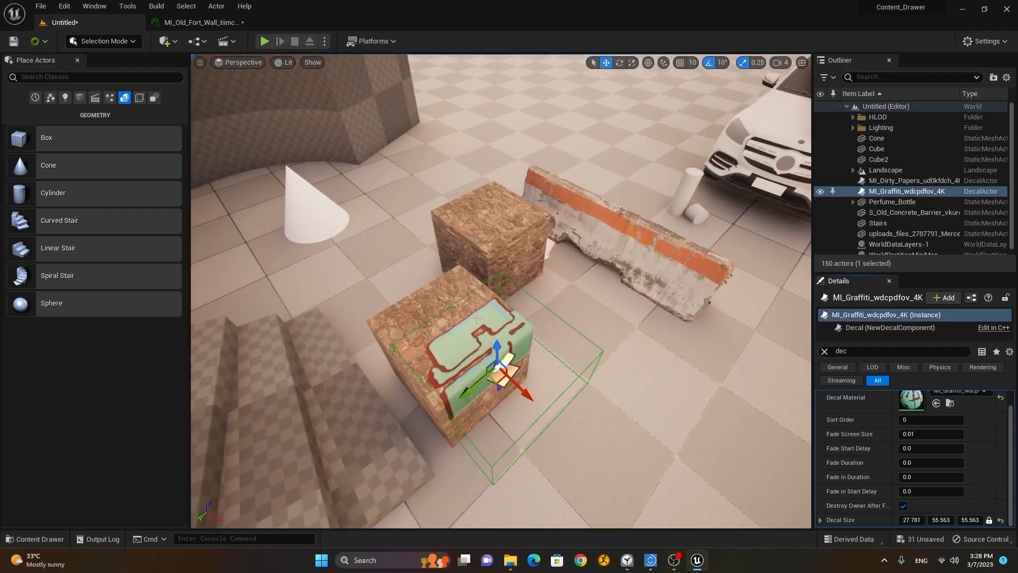
pyautogui.moveTo(912, 519); pyautogui.dragTo(905, 519)
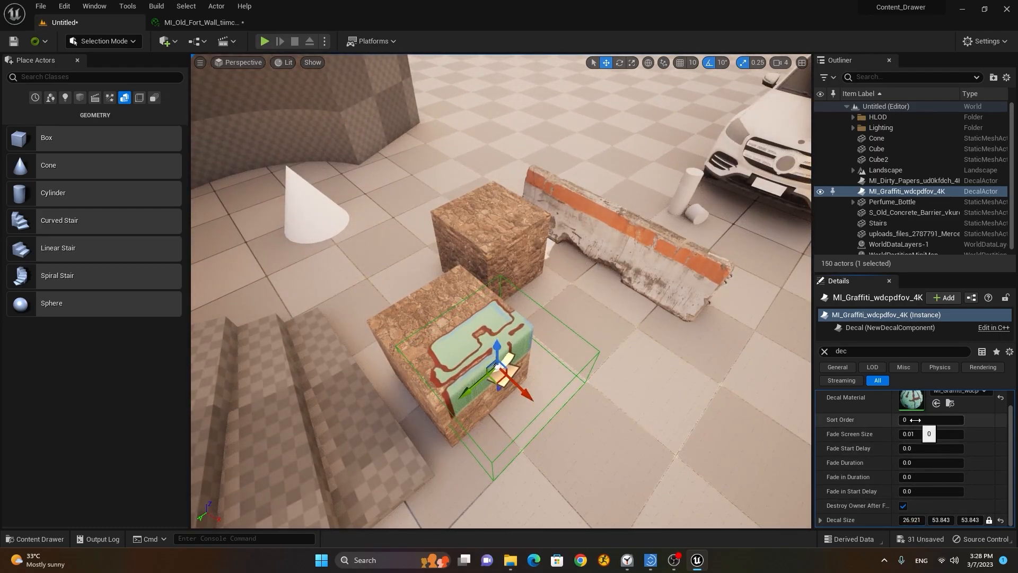
pyautogui.moveTo(931, 420); pyautogui.dragTo(943, 419)
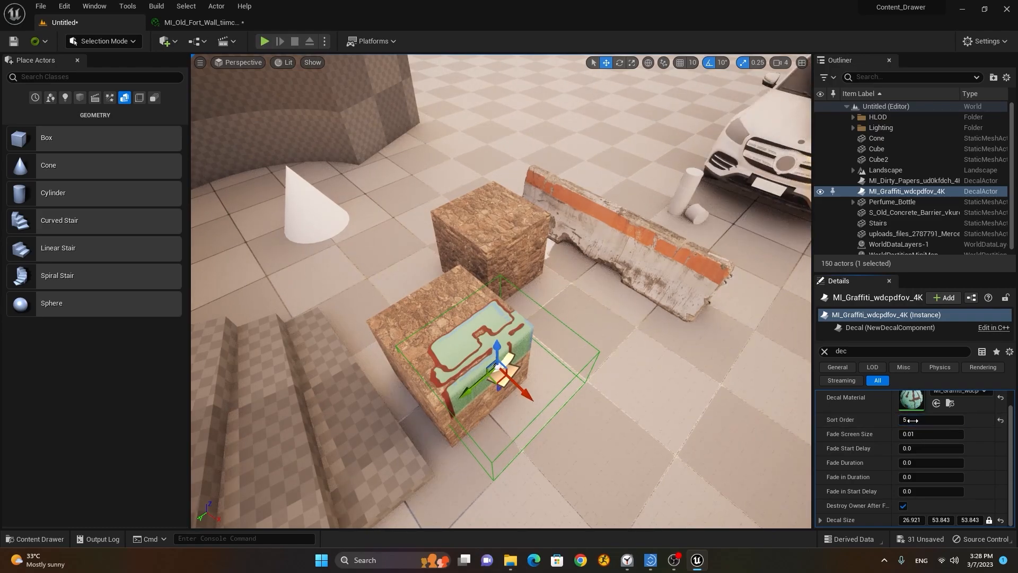
pyautogui.hotkey('ctrl', 'z')
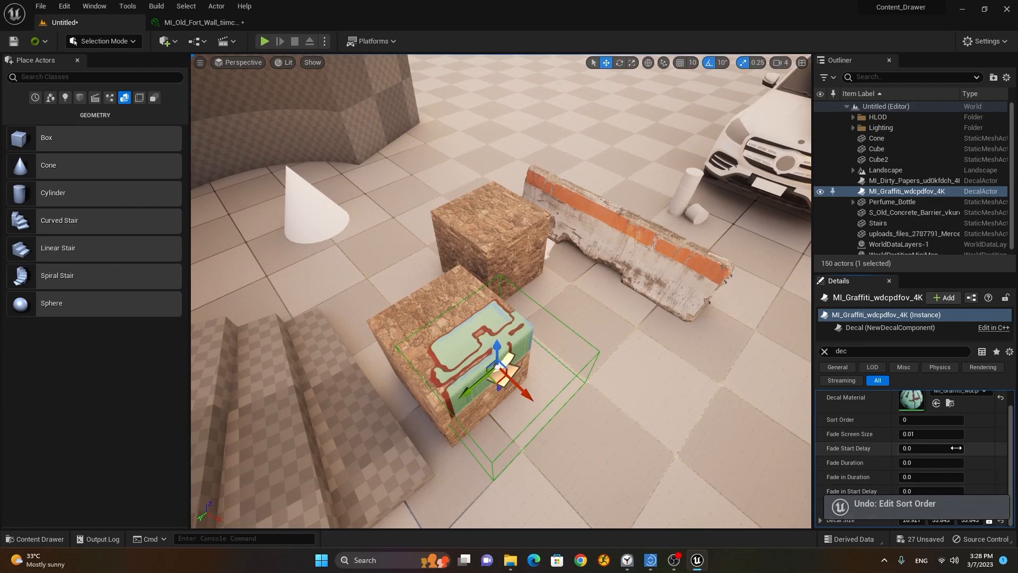
# Step: Revert a trial Fade Screen Size change so it stays at 0.01
pyautogui.moveTo(918, 434); pyautogui.dragTo(936, 434)
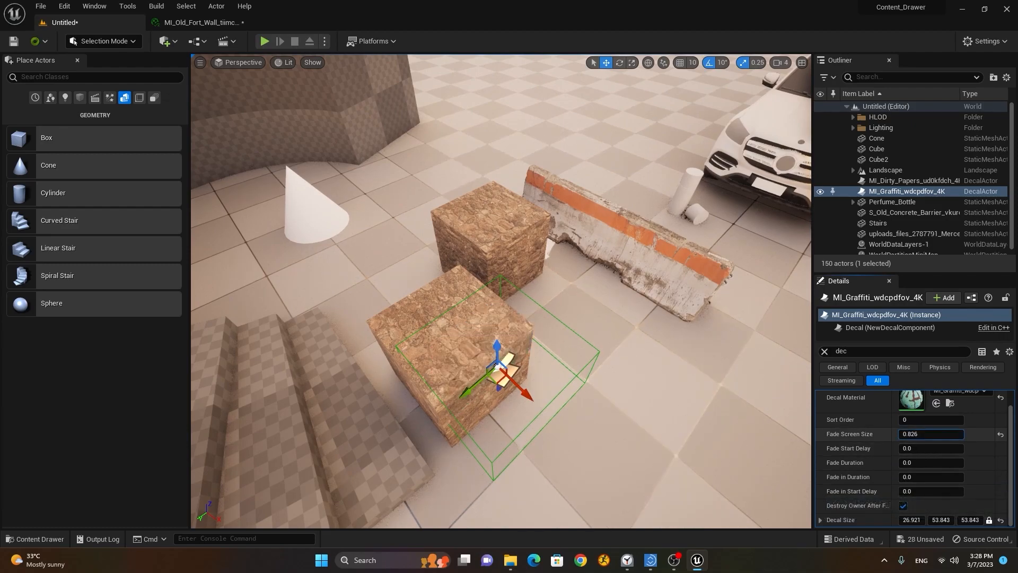
pyautogui.hotkey('ctrl', 'z')
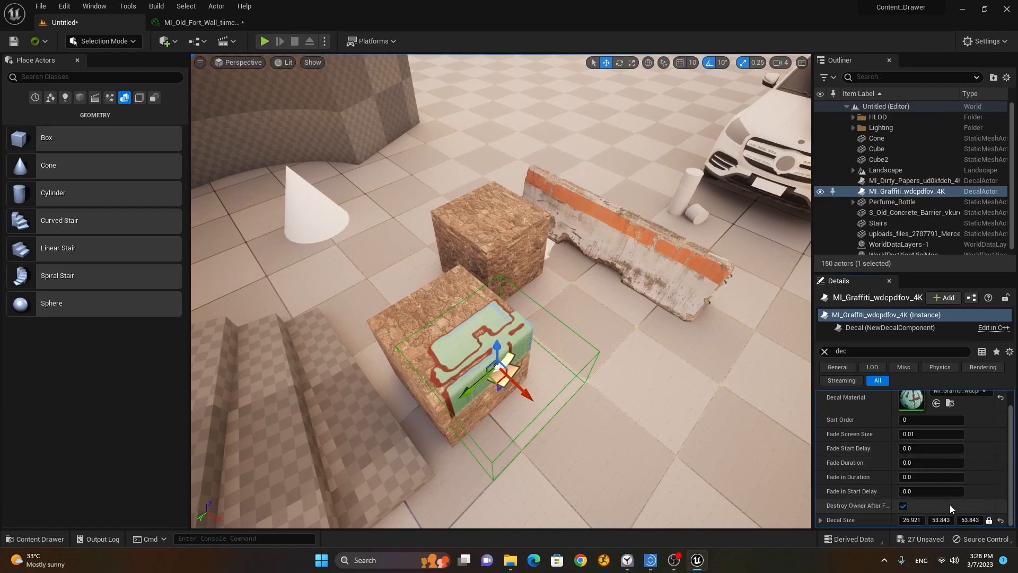
pyautogui.scroll(1, 946, 465)
pyautogui.scroll(-1, 946, 464)
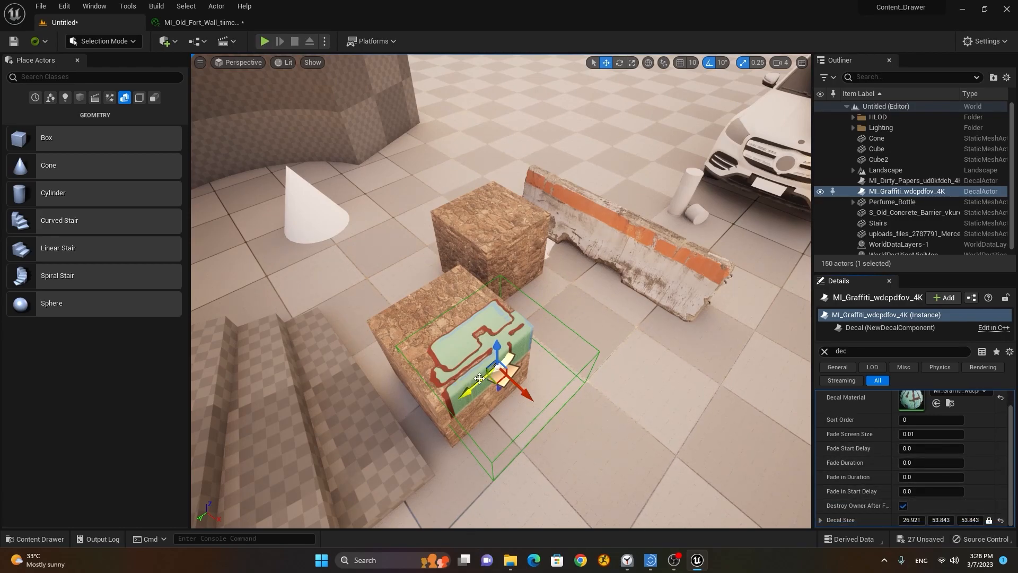
pyautogui.press('e')
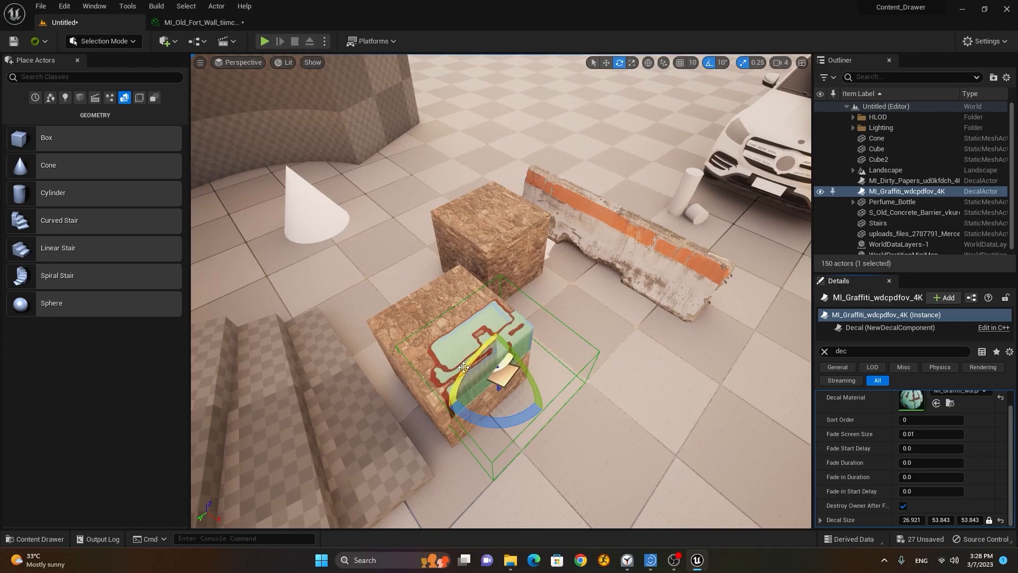
# Step: Rotate the graffiti decal 90 degrees so it faces the front cube's side
pyautogui.moveTo(468, 362); pyautogui.dragTo(448, 408)
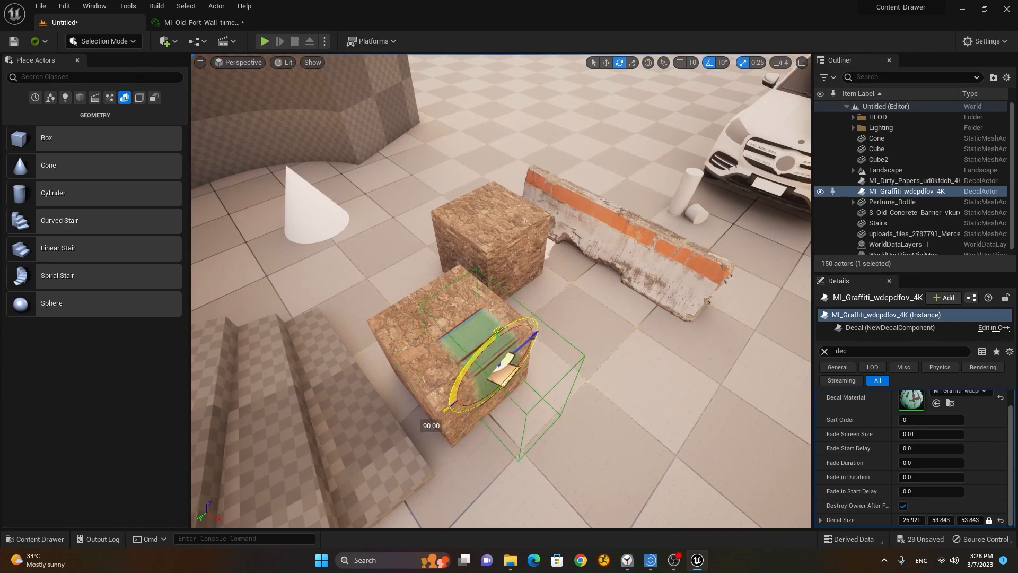
pyautogui.moveTo(452, 337); pyautogui.dragTo(433, 270, button='right')
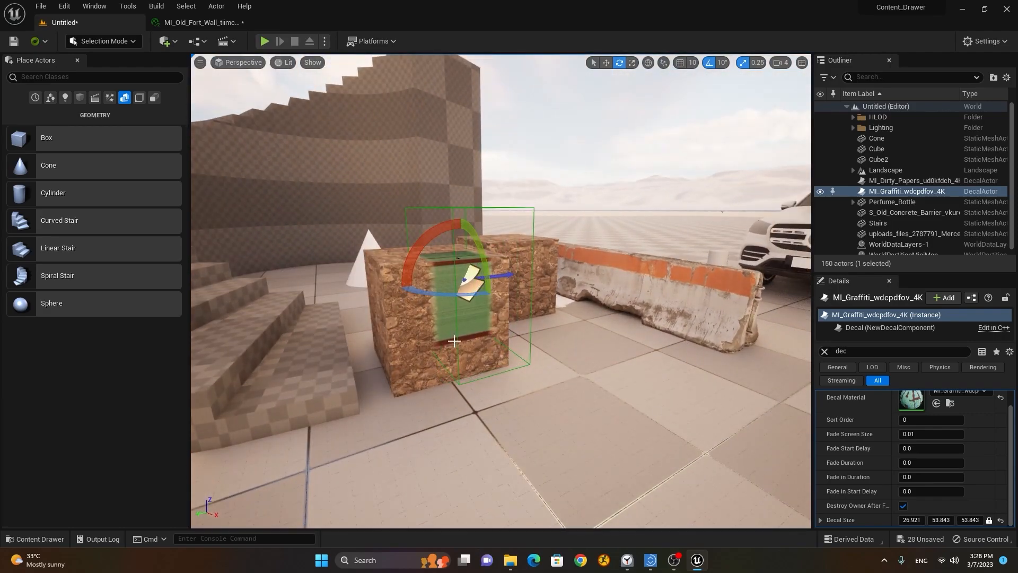
pyautogui.moveTo(430, 297); pyautogui.dragTo(522, 276)
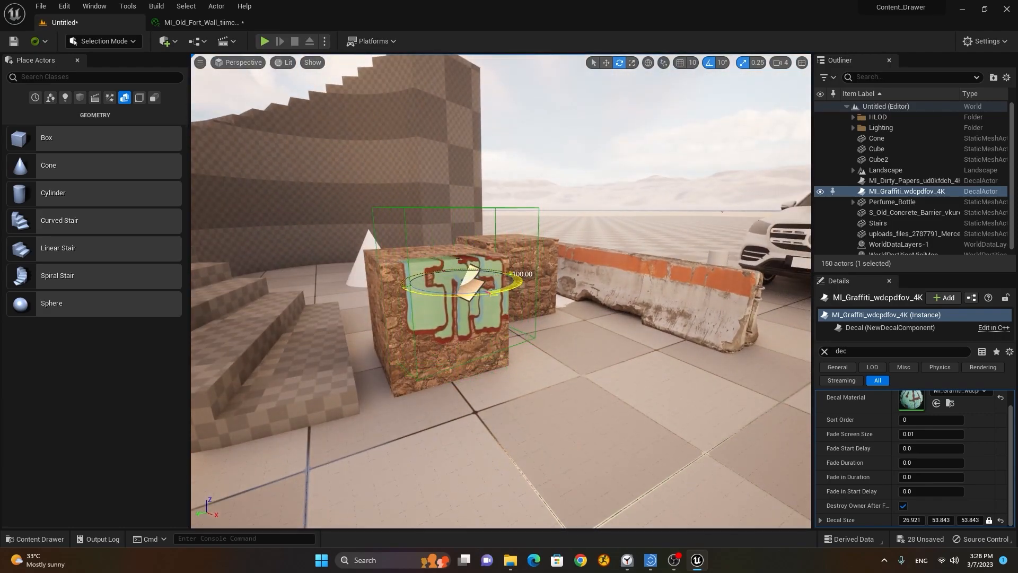
pyautogui.keyDown('alt'); pyautogui.moveTo(341, 354); pyautogui.dragTo(419, 403); pyautogui.keyUp('alt')
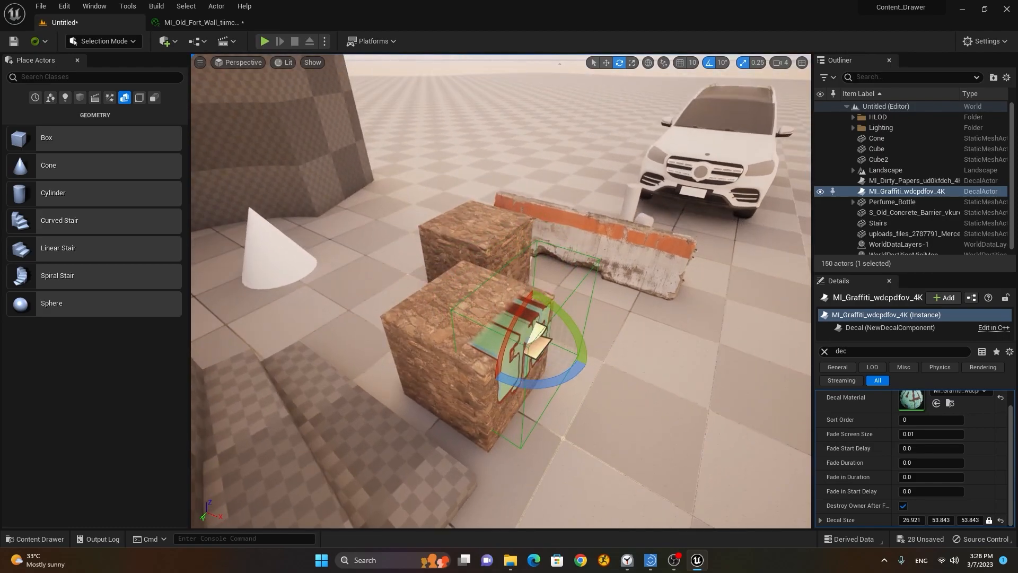
# Step: Move the graffiti decal back onto the front stone cube and settle it on the side face
pyautogui.press('w')
pyautogui.moveTo(555, 352); pyautogui.dragTo(544, 351)
pyautogui.moveTo(631, 383); pyautogui.dragTo(563, 363)
pyautogui.press('f')
pyautogui.moveTo(499, 237); pyautogui.dragTo(478, 277)
pyautogui.moveTo(479, 278); pyautogui.dragTo(427, 266, button='right')
pyautogui.moveTo(530, 397); pyautogui.dragTo(514, 398)
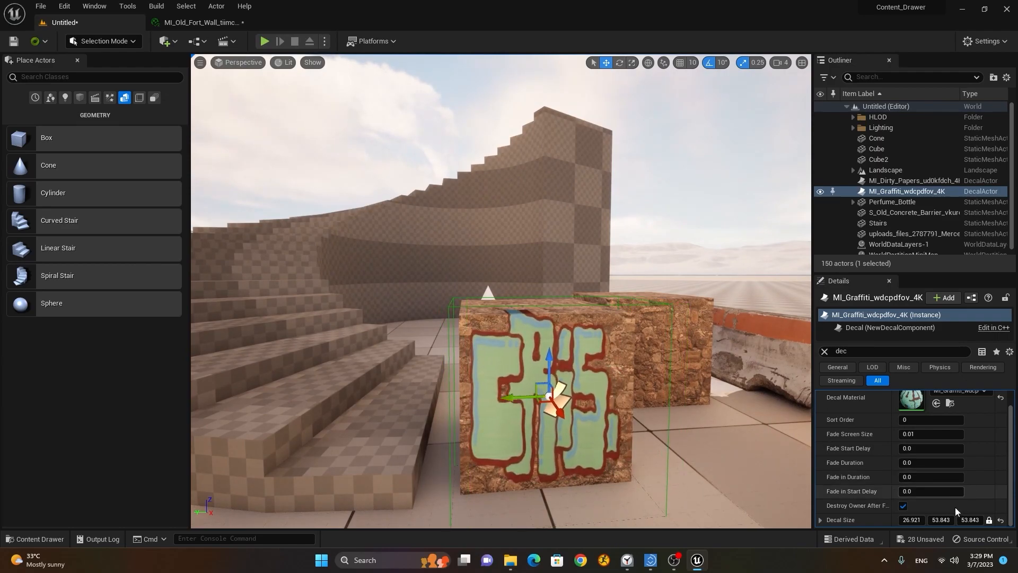
# Step: Shrink the graffiti's Decal Size to 18.917 × 37.834 × 37.834
pyautogui.moveTo(941, 520); pyautogui.dragTo(911, 520)
pyautogui.scroll(2, 501, 291)
pyautogui.keyDown('alt'); pyautogui.moveTo(639, 456); pyautogui.dragTo(657, 400); pyautogui.keyUp('alt')
pyautogui.scroll(3, 610, 432)
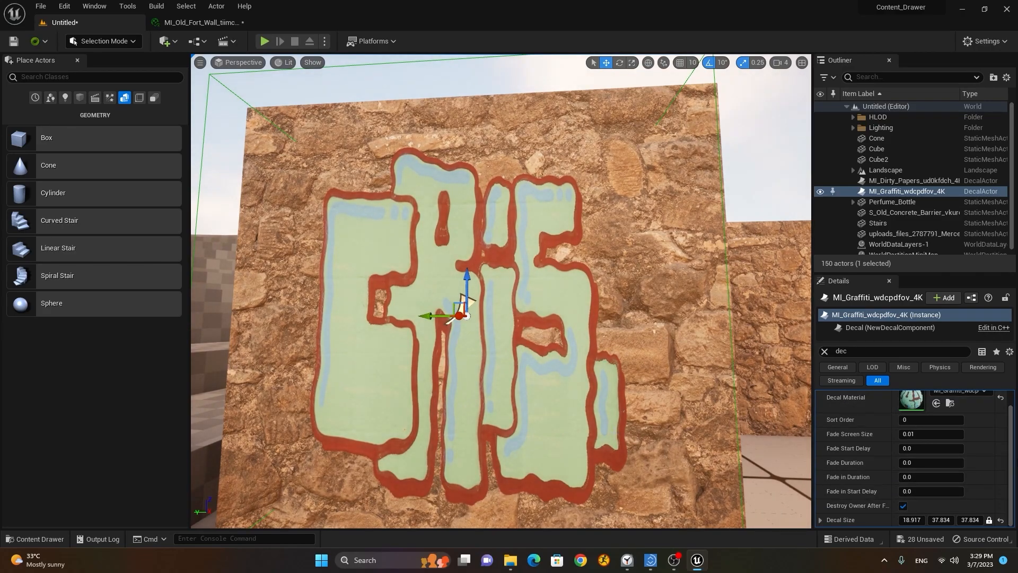
# Step: Revert the Fade Duration and Fade in Duration edits so all fade values stay 0.0
pyautogui.moveTo(1010, 462); pyautogui.dragTo(1010, 438)
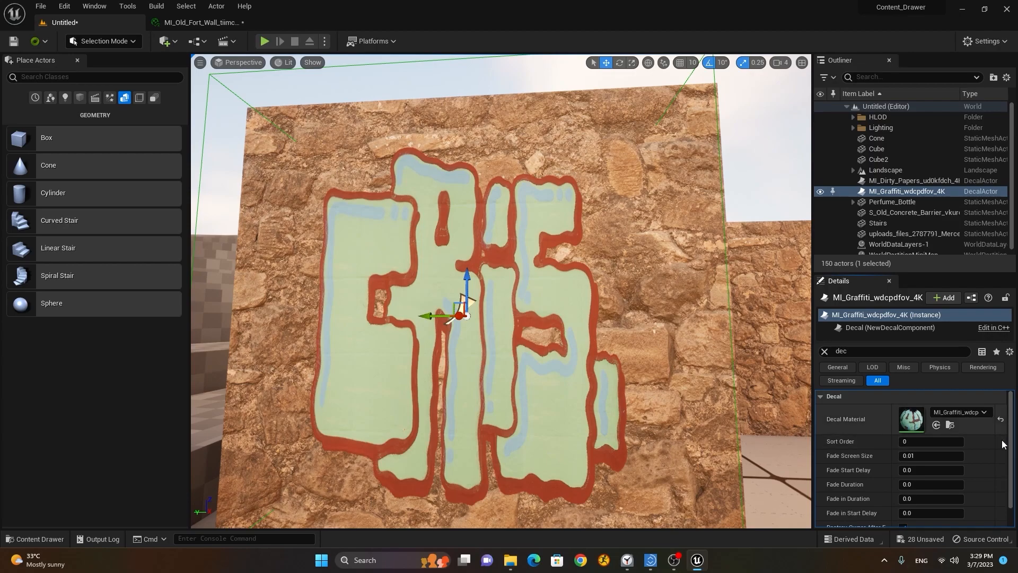
pyautogui.scroll(-1, 1009, 476)
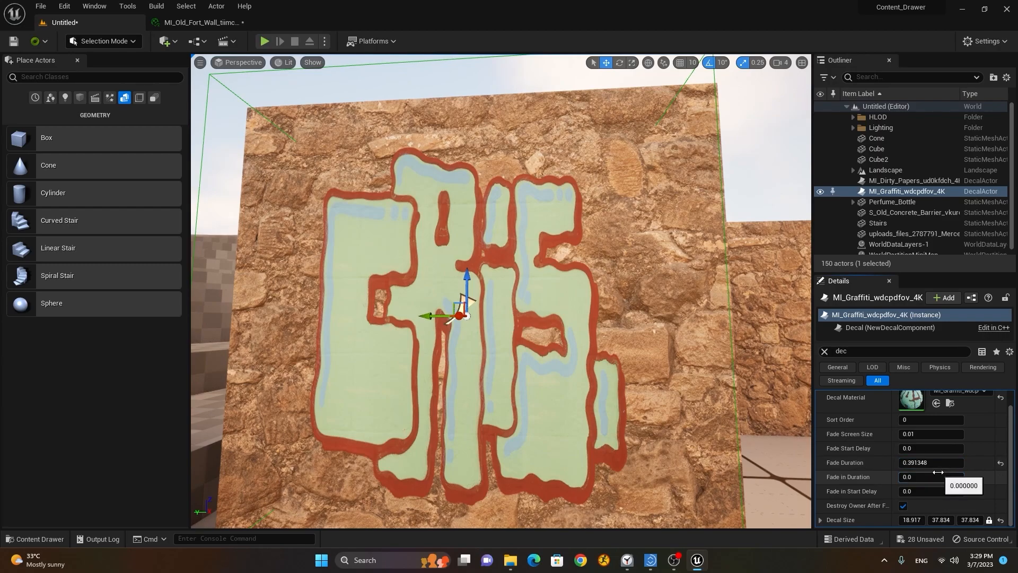
pyautogui.hotkey('ctrl', 'z')
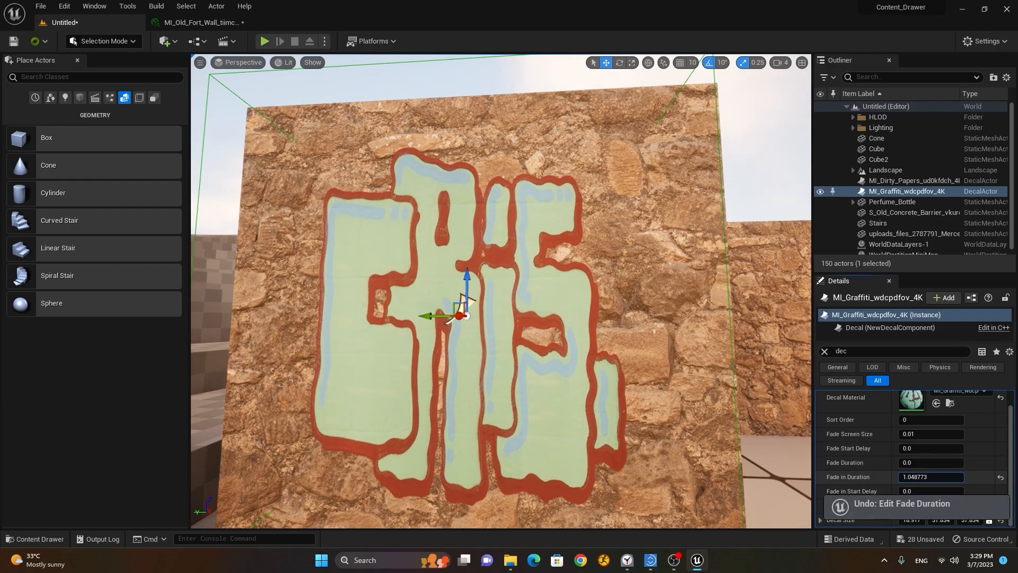
pyautogui.hotkey('ctrl', 'z')
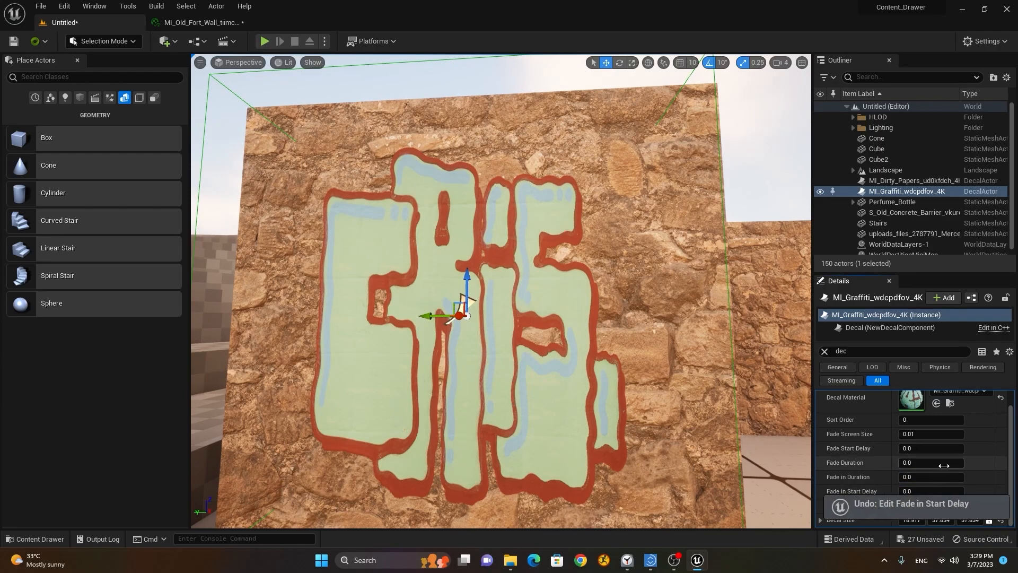
# Step: Shift the graffiti decal along one axis to reposition it on the cube face
pyautogui.scroll(5, 591, 396)
pyautogui.scroll(-6, 531, 371)
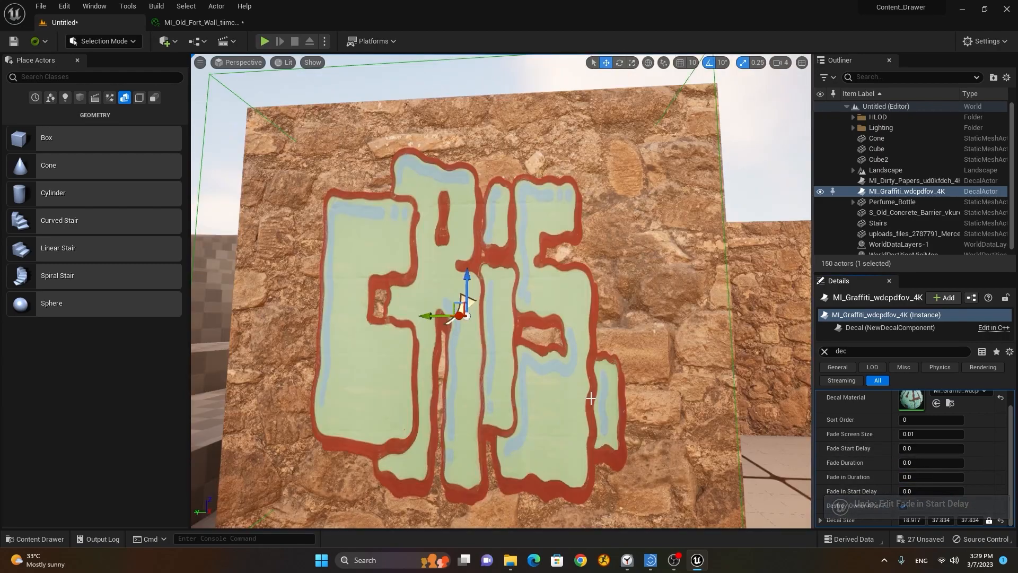
pyautogui.scroll(2, 455, 346)
pyautogui.moveTo(455, 346)
pyautogui.mouseDown(button='right')
pyautogui.moveTo(441, 351)
pyautogui.moveTo(471, 371)
pyautogui.moveTo(450, 361)
pyautogui.mouseUp(button='right')
pyautogui.moveTo(537, 377); pyautogui.dragTo(515, 335)
# Step: Slide the graffiti right to centre it on the cube face and view it head-on
pyautogui.moveTo(646, 441); pyautogui.dragTo(793, 347, button='right')
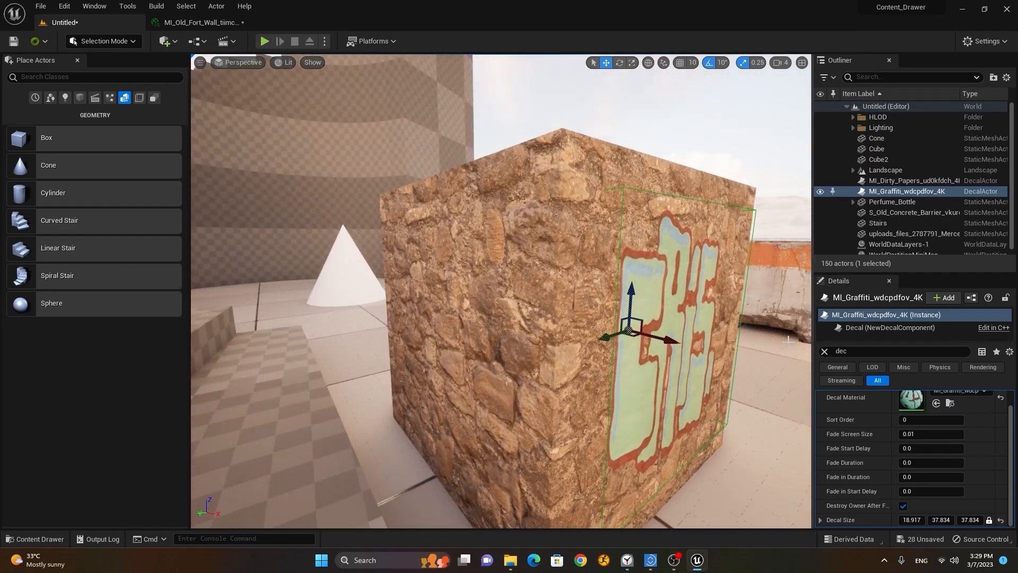
pyautogui.moveTo(671, 343)
pyautogui.mouseDown()
pyautogui.moveTo(702, 350)
pyautogui.moveTo(737, 378)
pyautogui.moveTo(674, 344)
pyautogui.mouseUp()
pyautogui.press('d')
pyautogui.moveTo(694, 403); pyautogui.dragTo(548, 380, button='right')
pyautogui.press('w')
pyautogui.press('s')
pyautogui.press('a')
pyautogui.press('w')
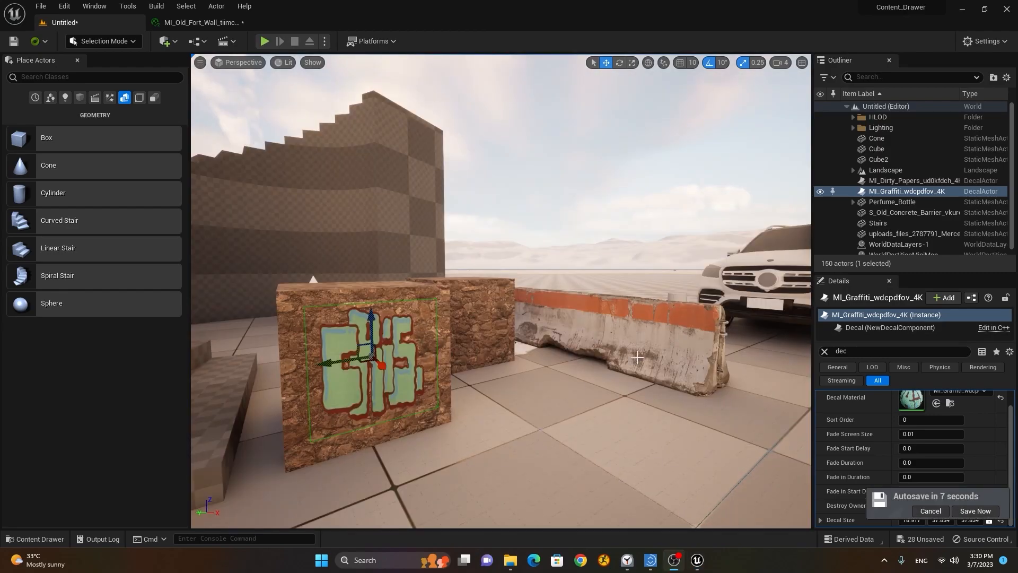
# Step: Fly over the cubes and barrier to check the graffiti cube alongside the car
pyautogui.moveTo(481, 365); pyautogui.dragTo(504, 397, button='right')
pyautogui.press('w')
pyautogui.press('a')
pyautogui.press('w')
pyautogui.press('s')
pyautogui.press('d')
pyautogui.press('s')
pyautogui.press('e')
pyautogui.press('d')
pyautogui.moveTo(562, 358); pyautogui.dragTo(508, 363, button='right')
# Step: Pull the view back and reframe the whole scene
pyautogui.press('s')
pyautogui.press('d')
pyautogui.press('a')
pyautogui.press('w')
pyautogui.press('s')
pyautogui.press('a')
pyautogui.press('s')
pyautogui.press('d')
# Step: Select the Mercedes and focus the view around to its front
pyautogui.click(583, 369)
pyautogui.scroll(-8, 606, 355)
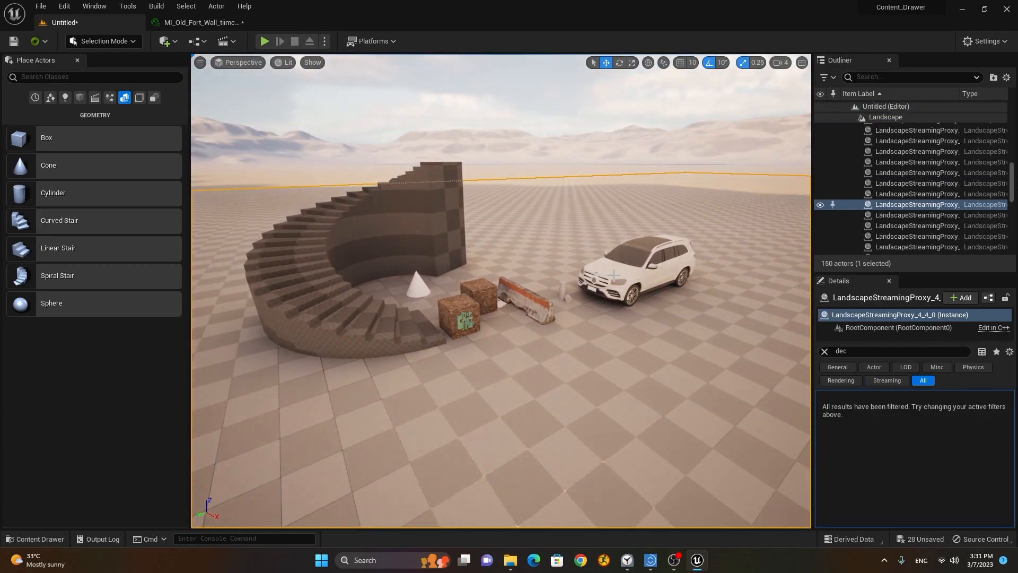
pyautogui.click(610, 274)
pyautogui.scroll(5, 497, 299)
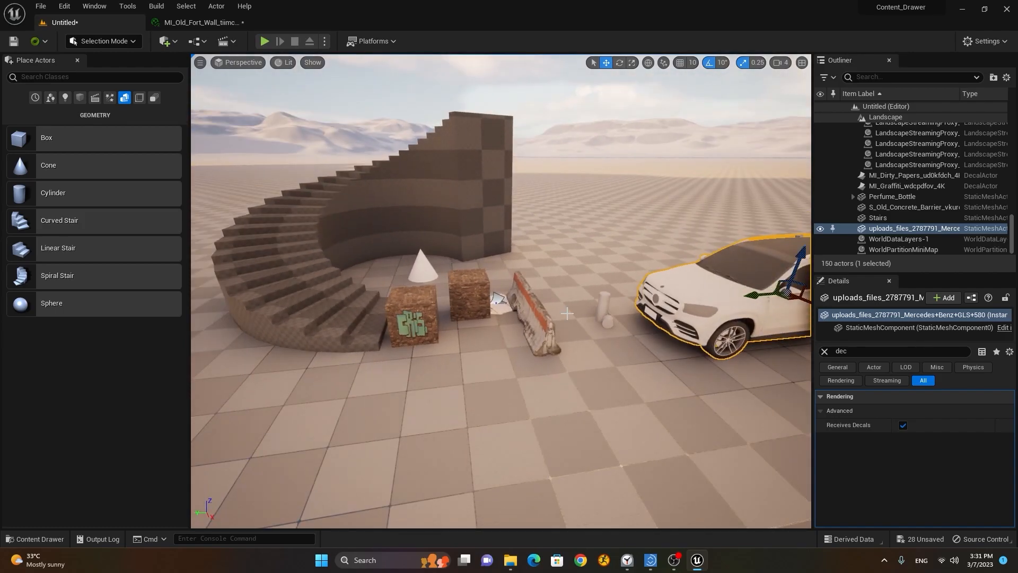
pyautogui.press('f')
pyautogui.keyDown('alt'); pyautogui.moveTo(309, 440); pyautogui.dragTo(465, 261); pyautogui.keyUp('alt')
# Step: Drop the MI_Graffiti_wdcpdfov_4K2 decal onto the car and shrink it to 21.386 × 42.773 × 42.773
pyautogui.click(40, 540)
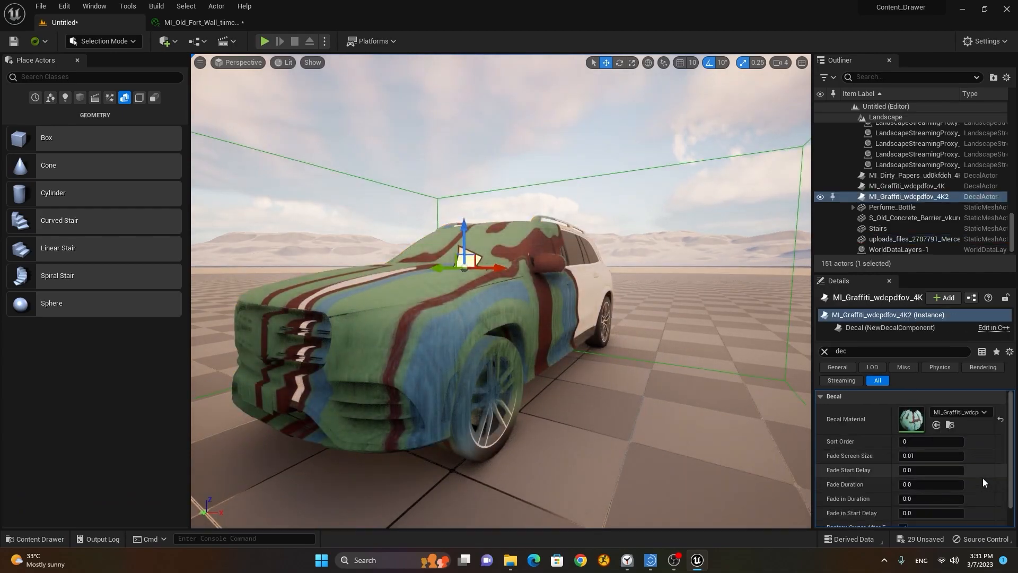
pyautogui.scroll(-2, 944, 504)
pyautogui.moveTo(940, 523); pyautogui.dragTo(923, 524)
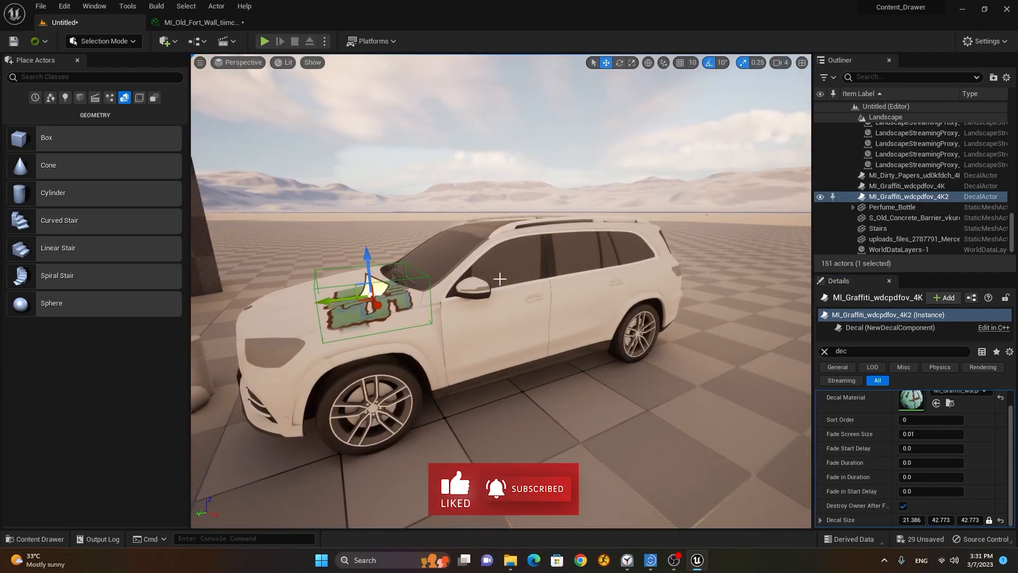
# Step: Rotate the car's graffiti decal sideways and move it from the hood onto the front door
pyautogui.press('e')
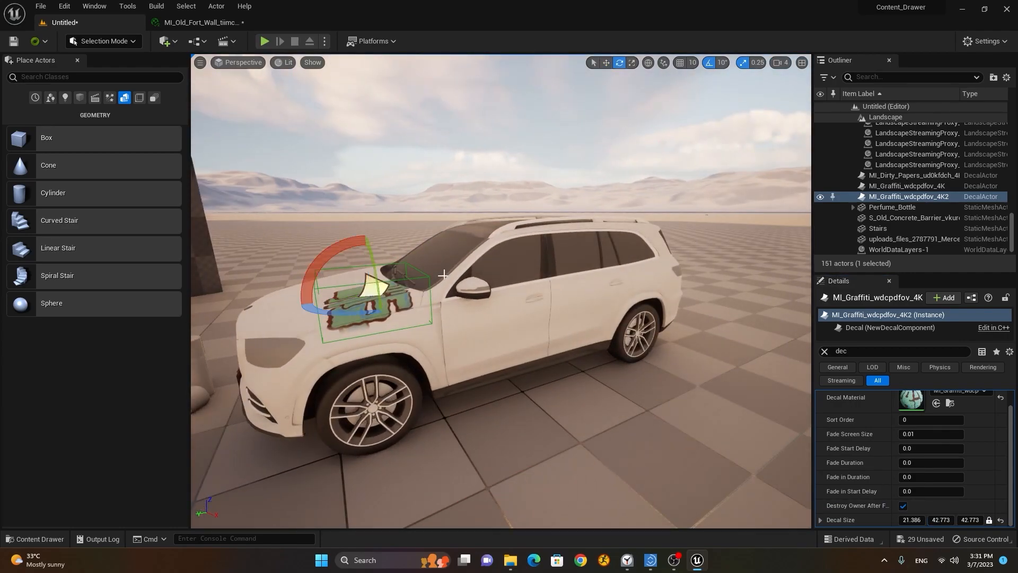
pyautogui.moveTo(318, 253); pyautogui.dragTo(432, 290)
pyautogui.press('w')
pyautogui.moveTo(337, 298); pyautogui.dragTo(487, 319)
pyautogui.moveTo(494, 364); pyautogui.dragTo(509, 380)
pyautogui.moveTo(496, 338); pyautogui.dragTo(495, 333)
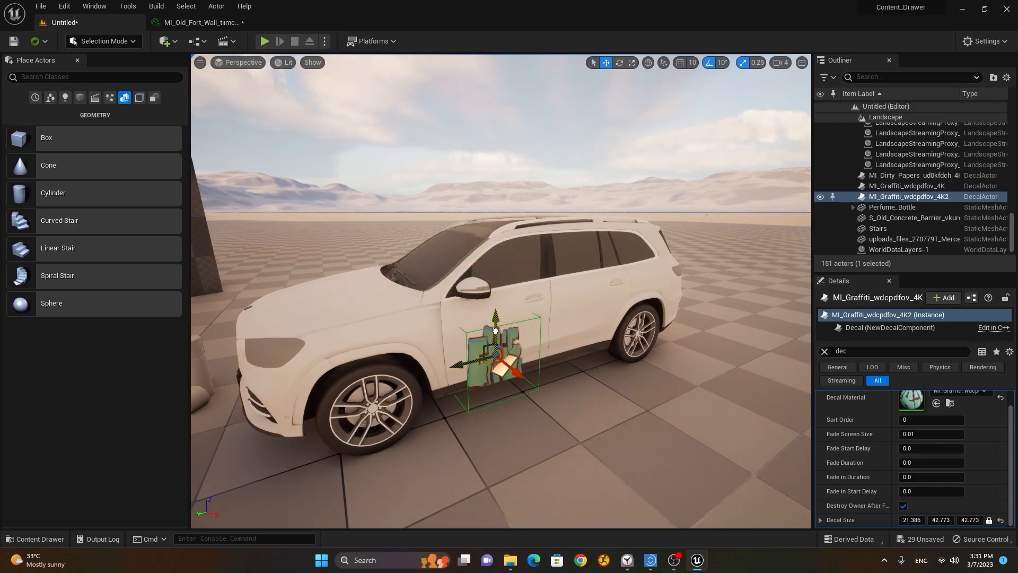
# Step: Raise the door graffiti higher and squash it slightly vertically
pyautogui.scroll(3, 495, 333)
pyautogui.moveTo(485, 345); pyautogui.dragTo(421, 338, button='right')
pyautogui.press('w')
pyautogui.press('s')
pyautogui.moveTo(440, 315); pyautogui.dragTo(448, 291)
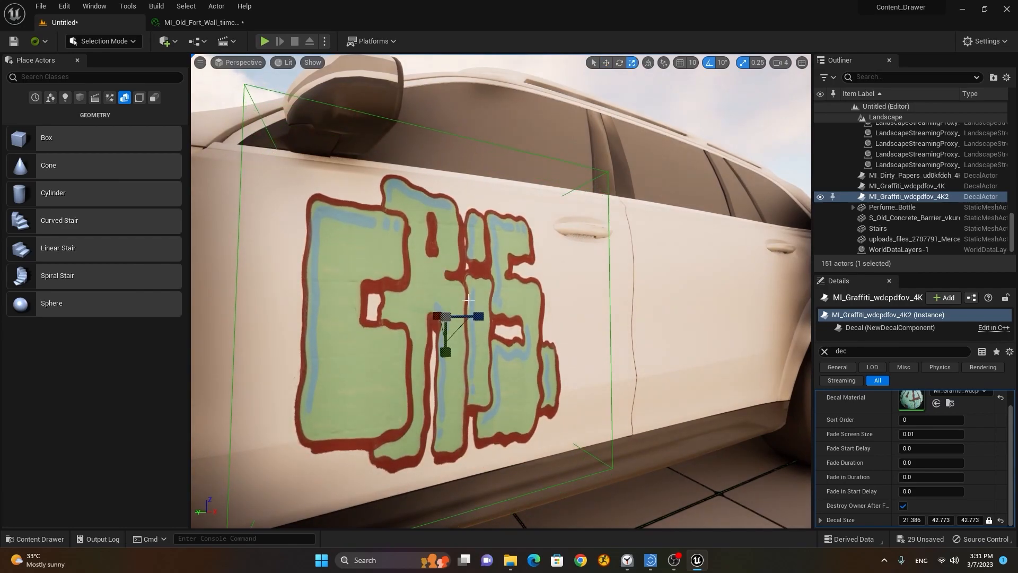
pyautogui.moveTo(450, 353); pyautogui.dragTo(449, 340)
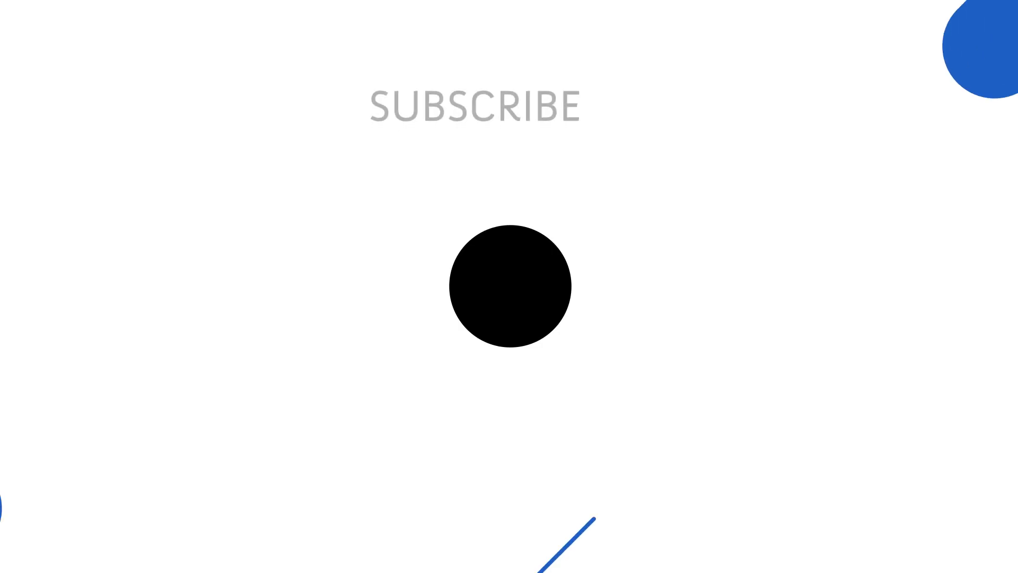